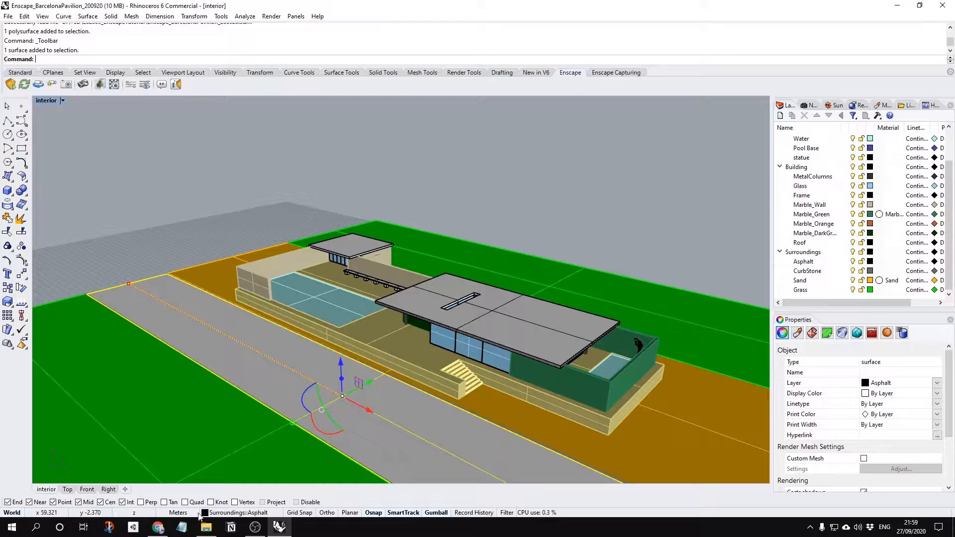
Switch to the browser and examine the Free Student License application page on the Enscape website
{"action": "left_click", "coordinate": [162, 527]}
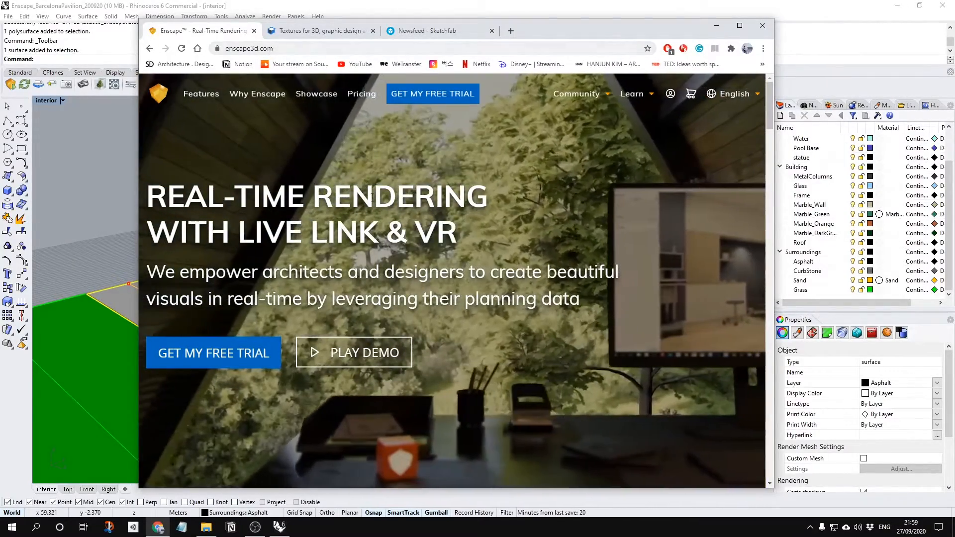
{"action": "scroll", "coordinate": [462, 274], "scroll_direction": "down", "scroll_amount": 20}
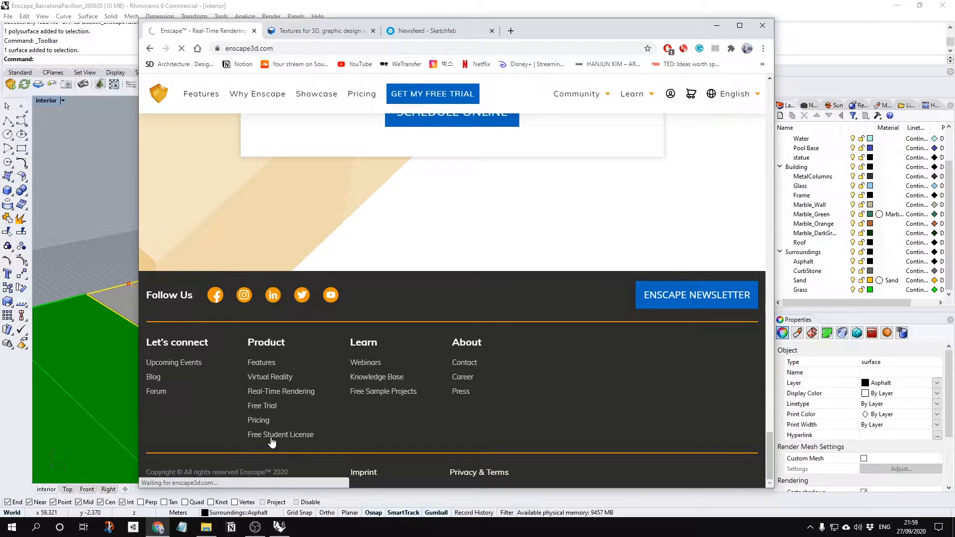
{"action": "scroll", "coordinate": [375, 358], "scroll_direction": "down", "scroll_amount": 8}
{"action": "scroll", "coordinate": [283, 328], "scroll_direction": "up", "scroll_amount": 2}
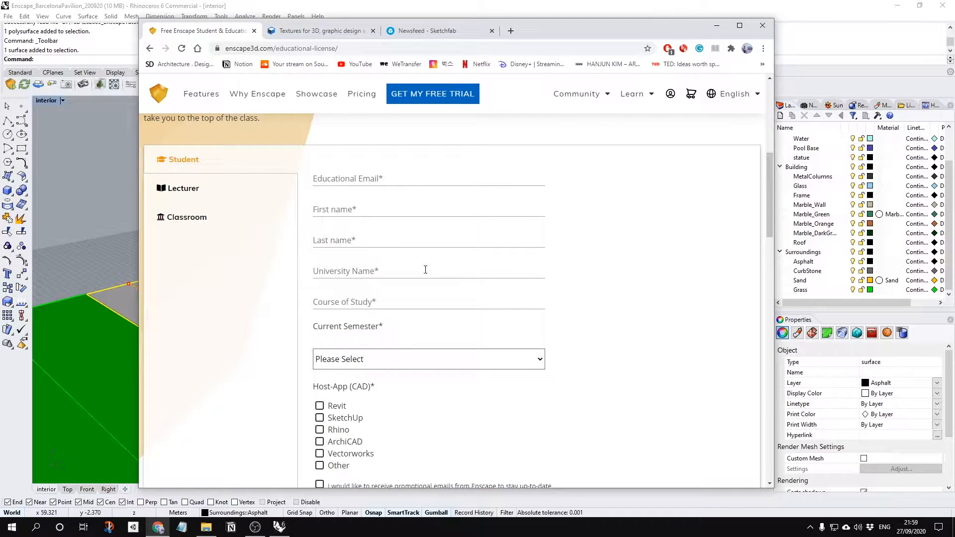
{"action": "left_click", "coordinate": [715, 24]}
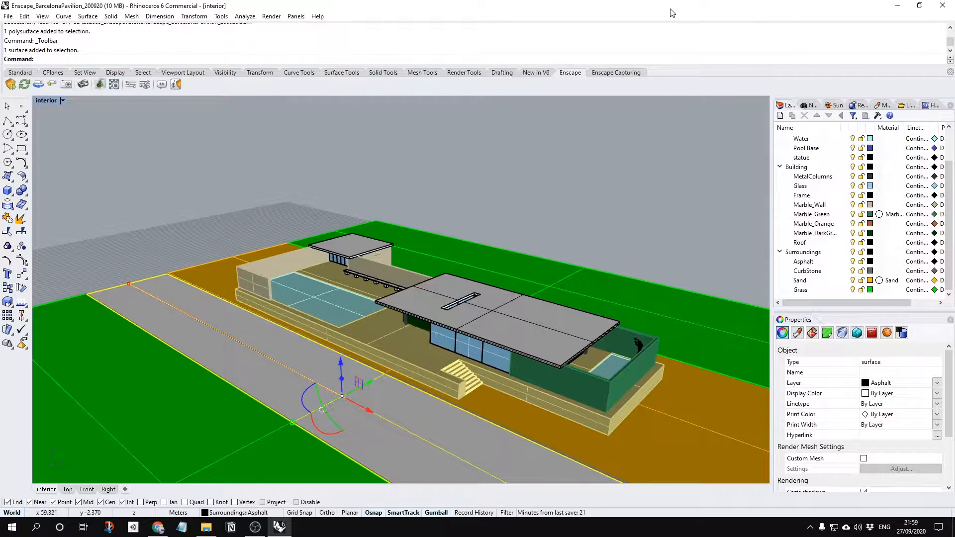
Enable the Enscape and Enscape Capturing toolbars from the Enscape.Rhino6.Plugin toolbar file
{"action": "left_click", "coordinate": [564, 74]}
{"action": "left_click", "coordinate": [616, 74]}
{"action": "left_click", "coordinate": [222, 16]}
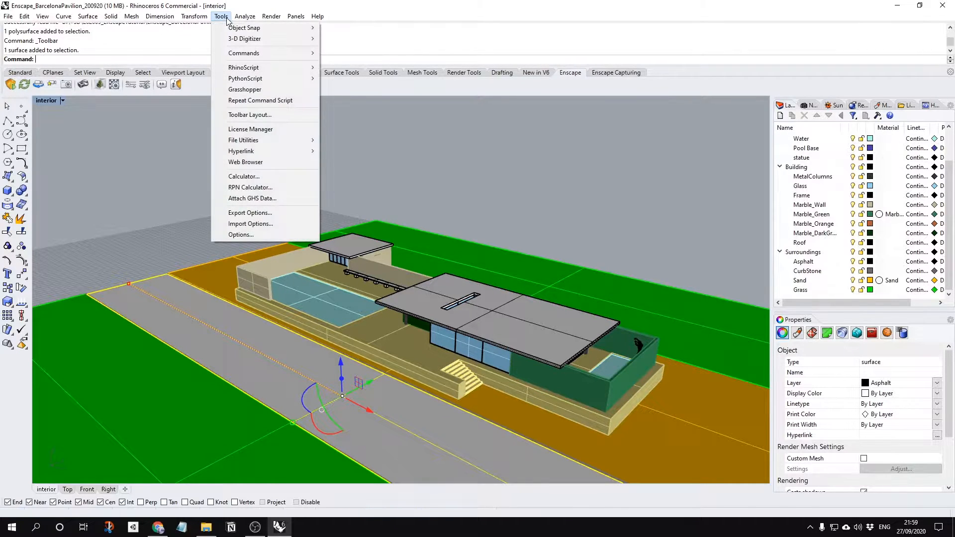
{"action": "left_click", "coordinate": [265, 115]}
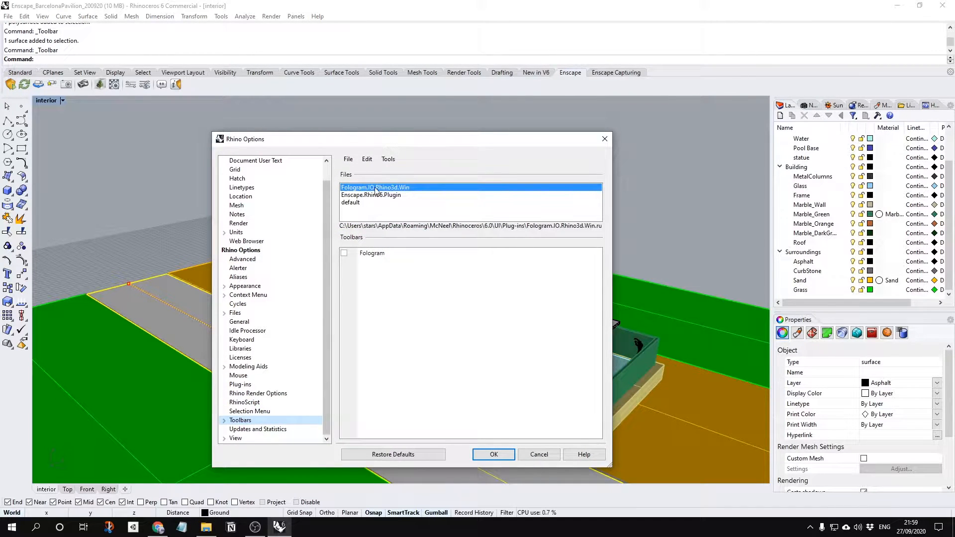
{"action": "left_click", "coordinate": [382, 195]}
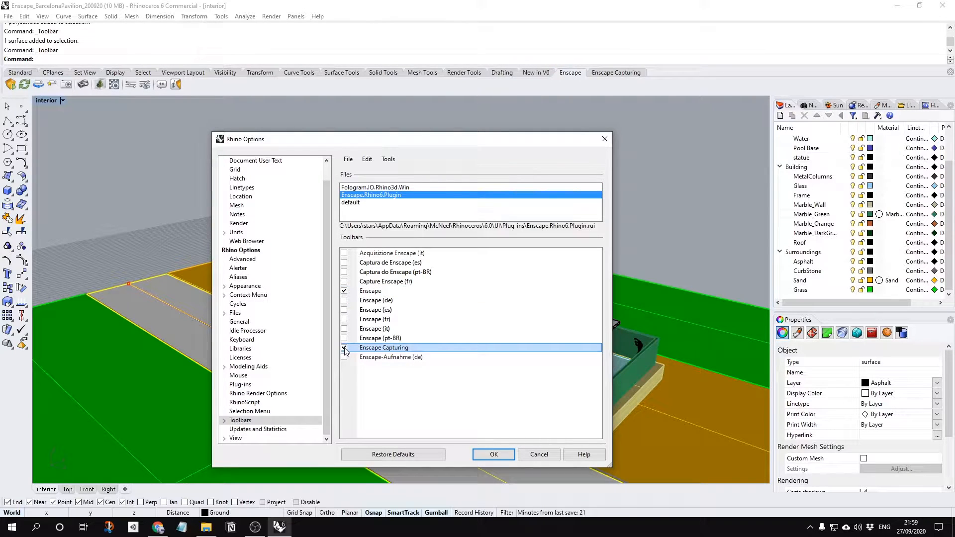
{"action": "left_click", "coordinate": [498, 454]}
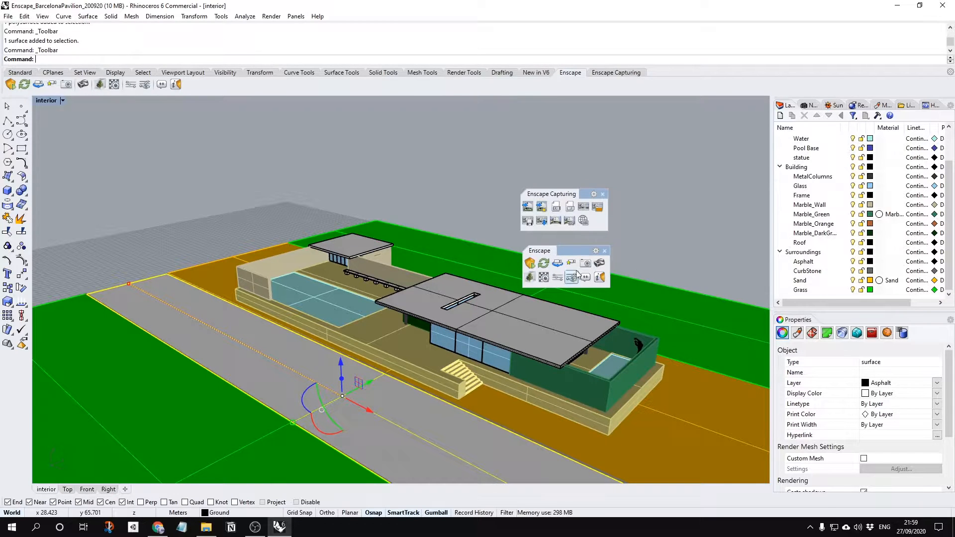
Close the floating Enscape and Enscape Capturing toolbars, keeping only the docked ones
{"action": "mouse_move", "coordinate": [542, 254]}
{"action": "left_mouse_down"}
{"action": "mouse_move", "coordinate": [665, 79]}
{"action": "mouse_move", "coordinate": [553, 255]}
{"action": "left_mouse_up"}
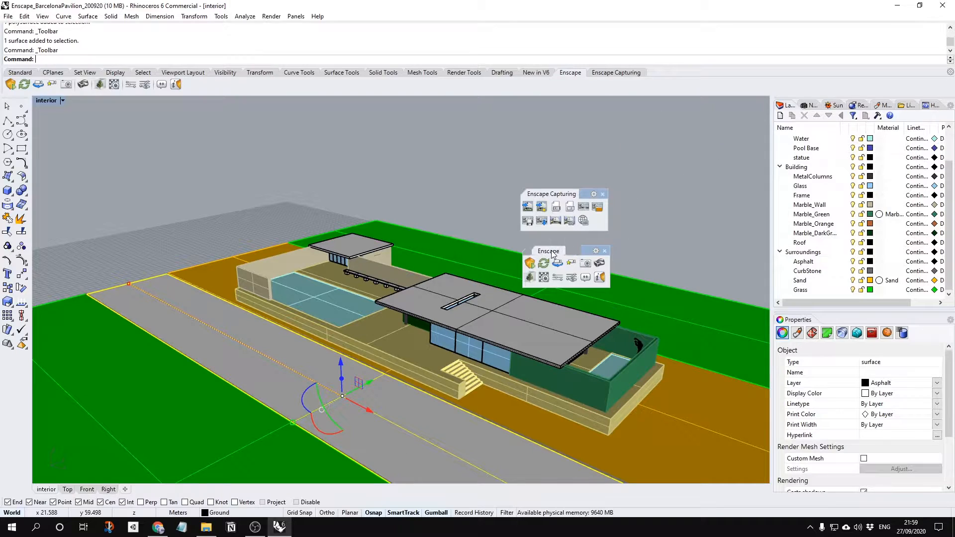
{"action": "left_click", "coordinate": [604, 251]}
{"action": "left_click", "coordinate": [603, 193]}
{"action": "left_click", "coordinate": [605, 191]}
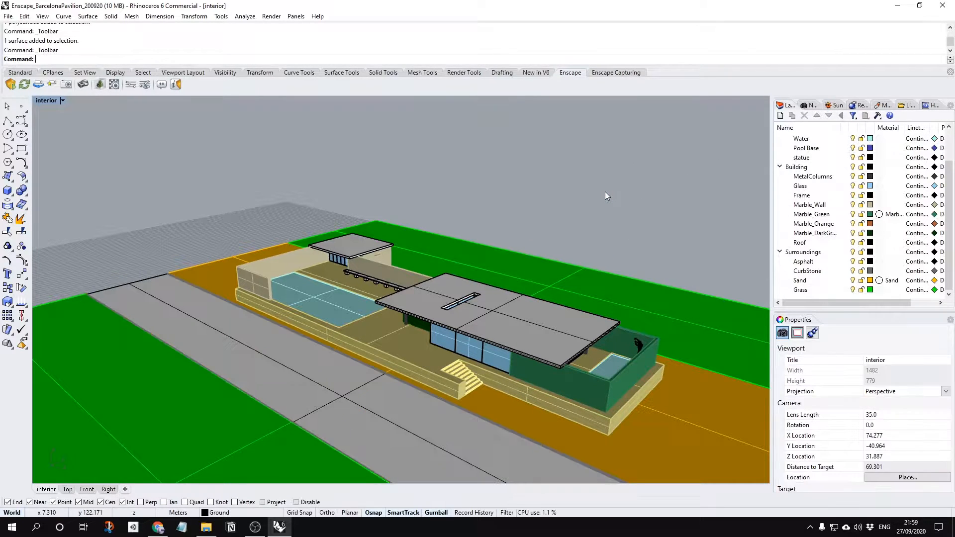
Start the Enscape live render of the pavilion and shift the time of day so the building casts shadows
{"action": "left_click", "coordinate": [10, 86]}
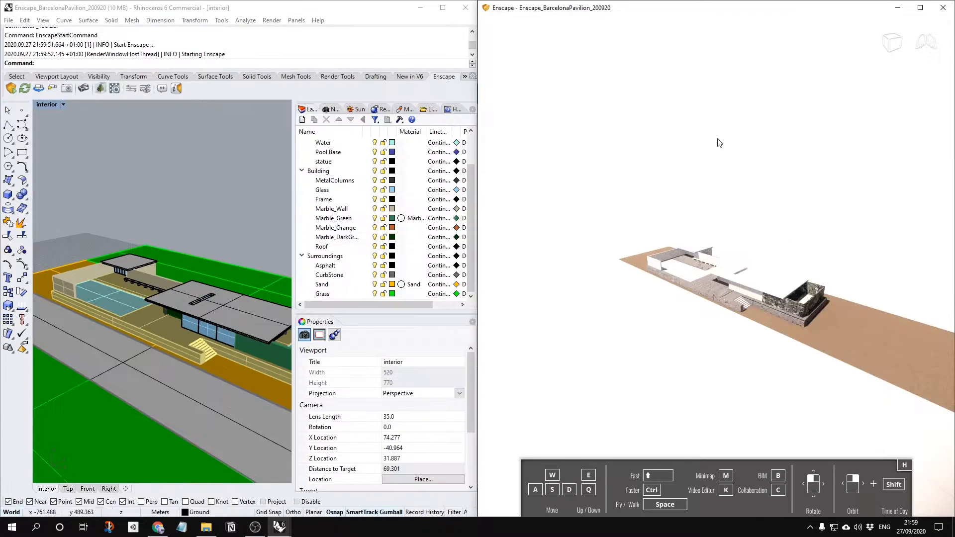
{"action": "scroll", "coordinate": [772, 284], "scroll_direction": "up", "scroll_amount": 3}
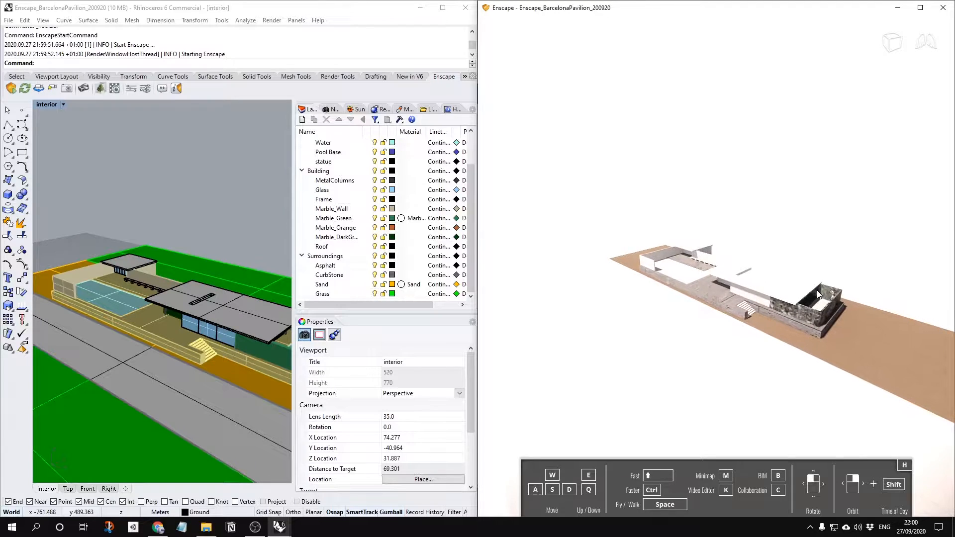
{"action": "right_click_drag", "start_coordinate": [816, 289], "coordinate": [863, 293], "text": "shift"}
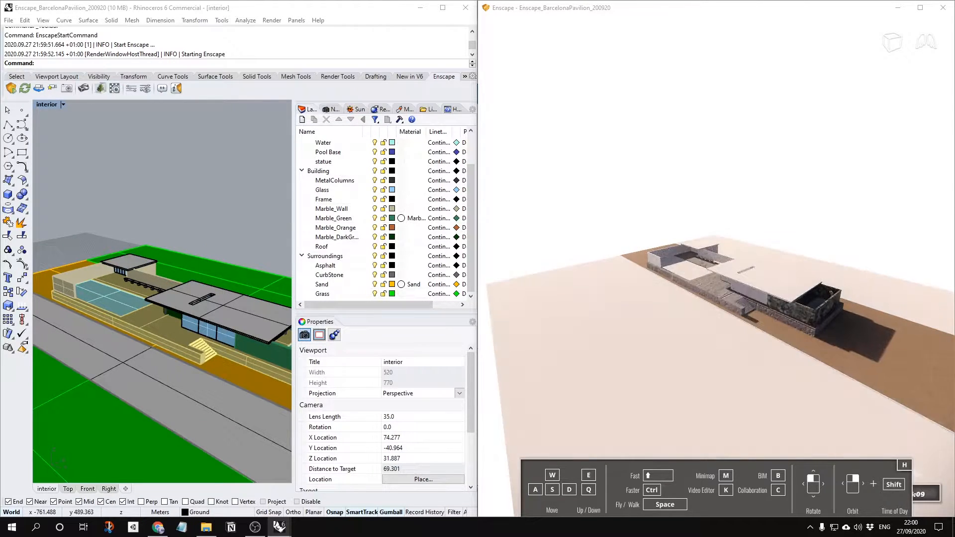
Fly in close to the pavilion's far small roof and long bench wall, viewing them from different sides and heights
{"action": "right_click_drag", "start_coordinate": [658, 352], "coordinate": [657, 321]}
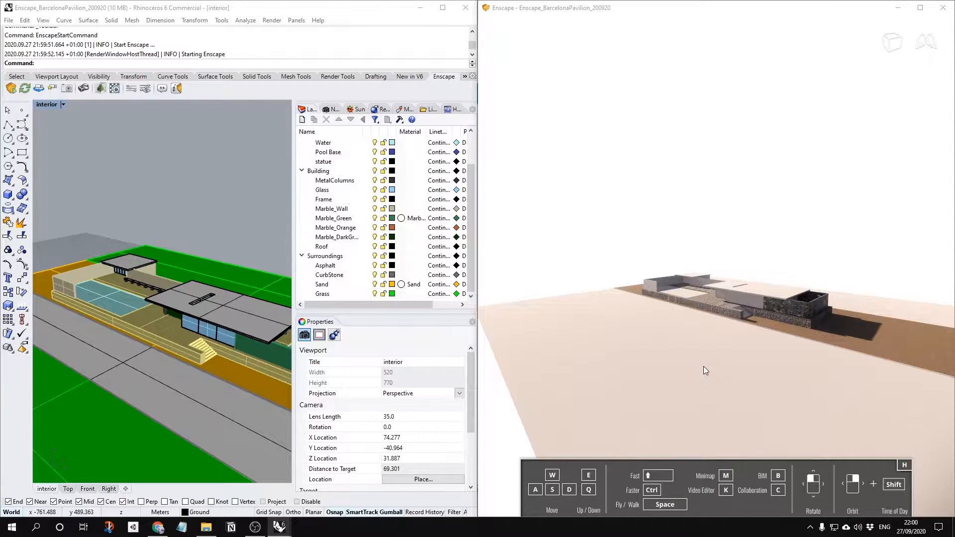
{"action": "key", "text": "w"}
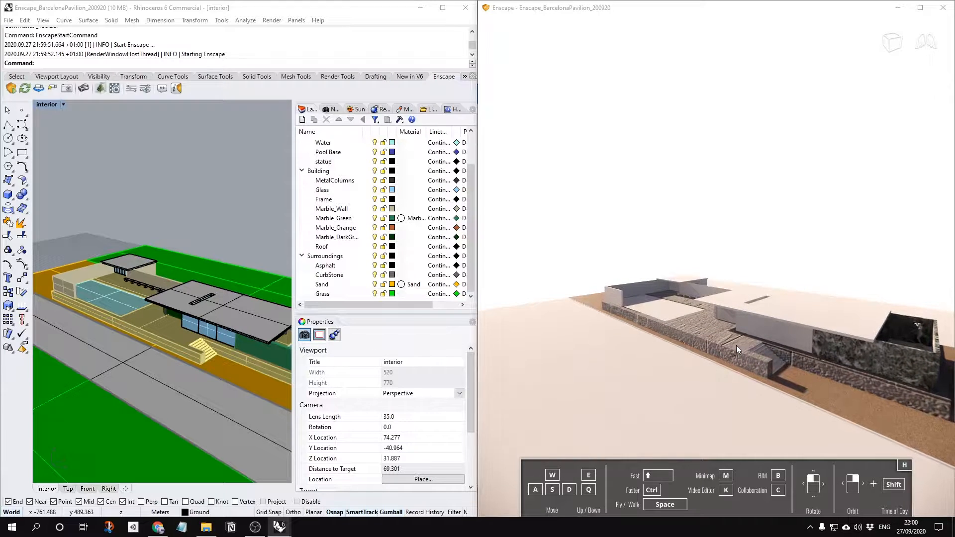
{"action": "key", "text": "shift+w"}
{"action": "key", "text": "s"}
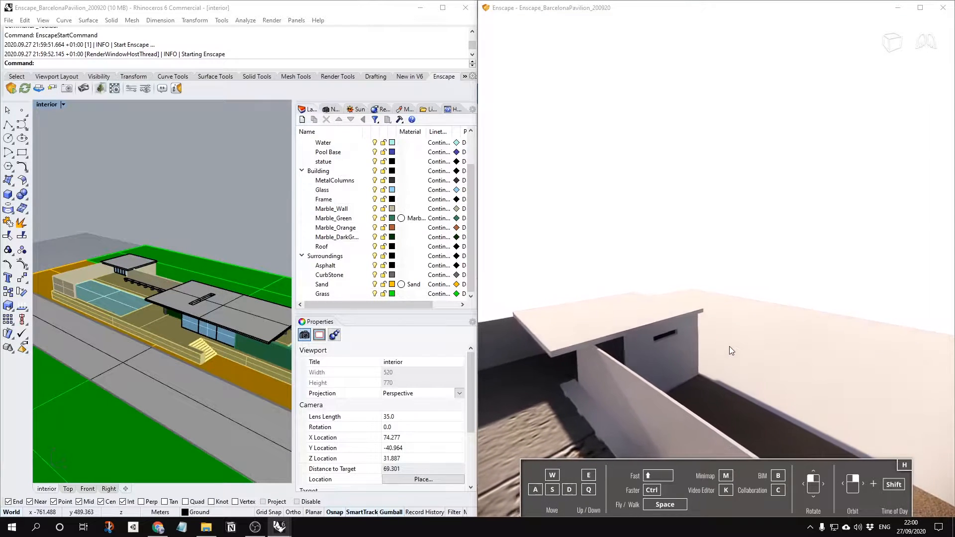
{"action": "key", "text": "a"}
{"action": "key", "text": "d"}
{"action": "key", "text": "a"}
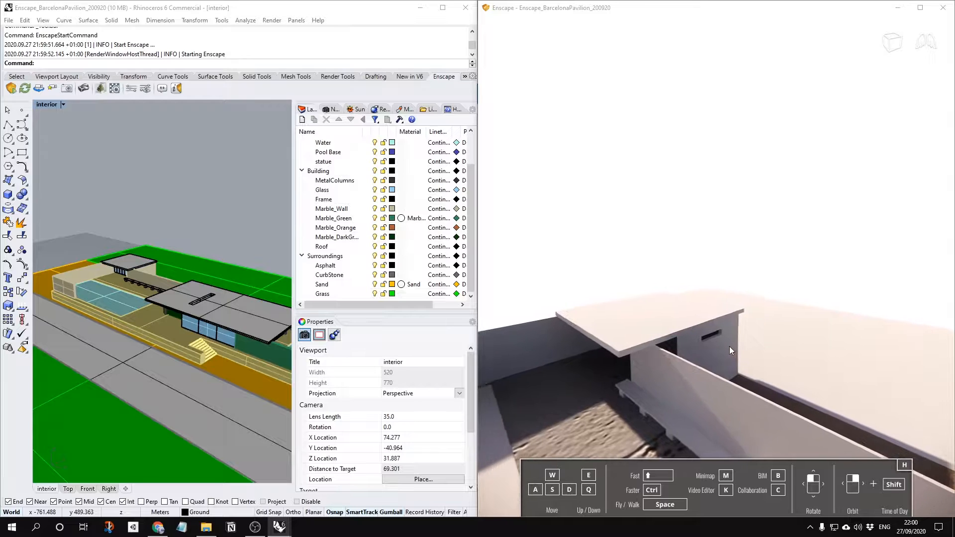
{"action": "key", "text": "q"}
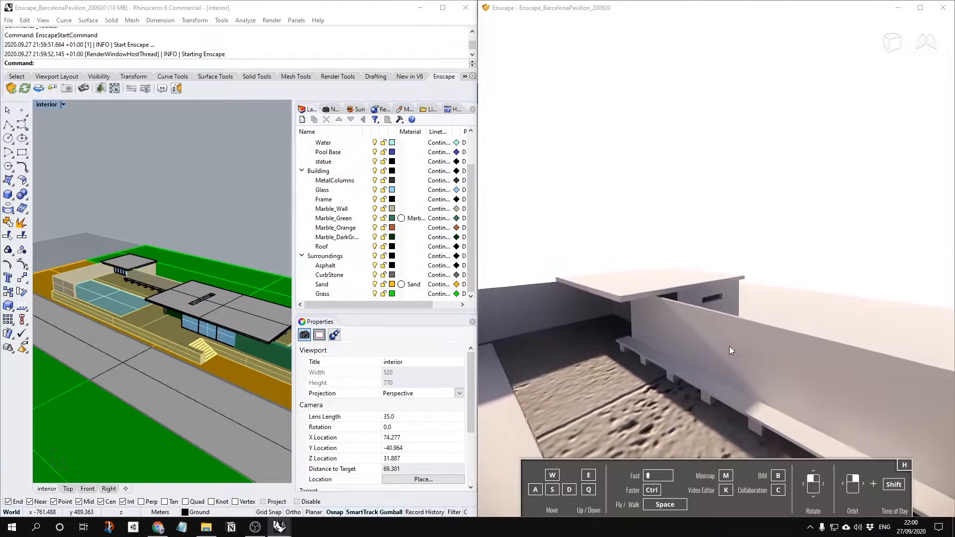
{"action": "key", "text": "e"}
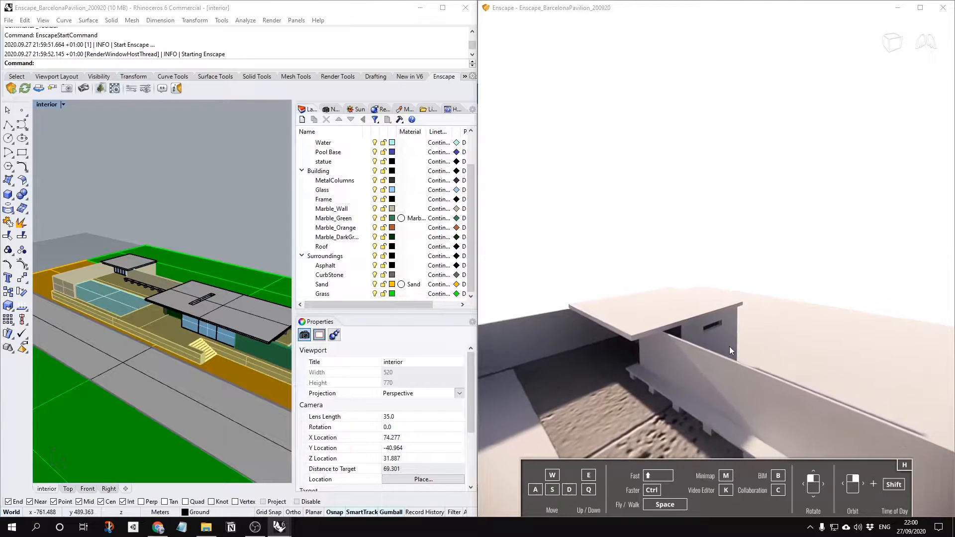
Fly backwards from the bench wall to view the pool, terrace and main roof together
{"action": "key", "text": "s"}
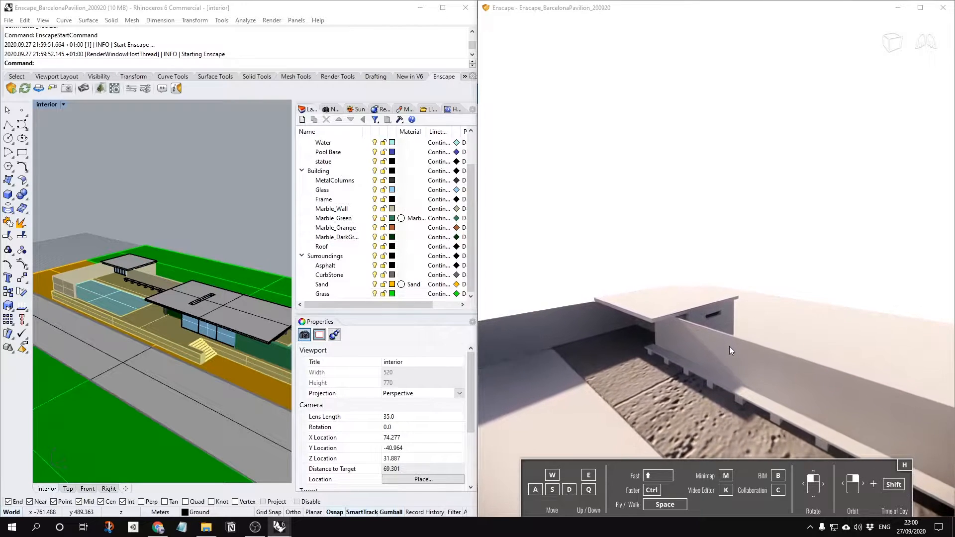
{"action": "key", "text": "s"}
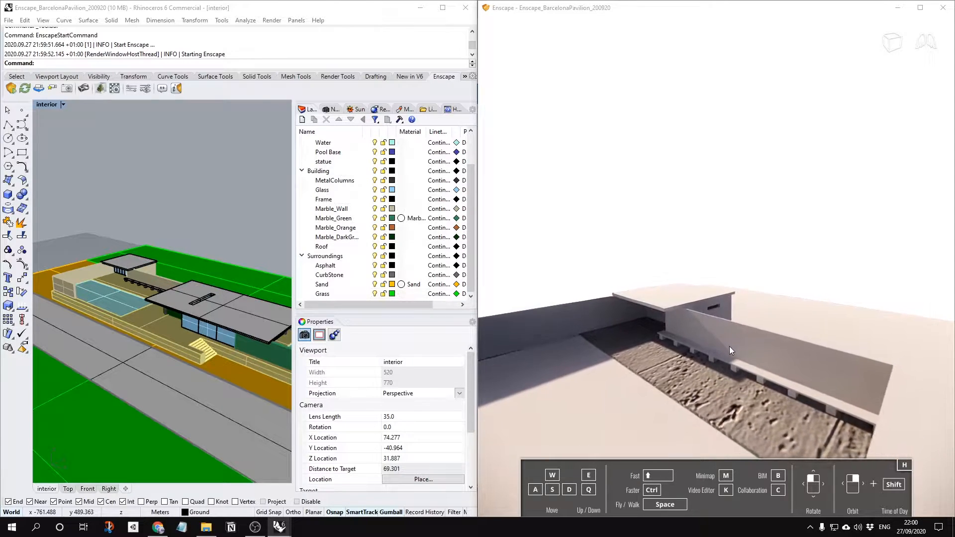
{"action": "key", "text": "s"}
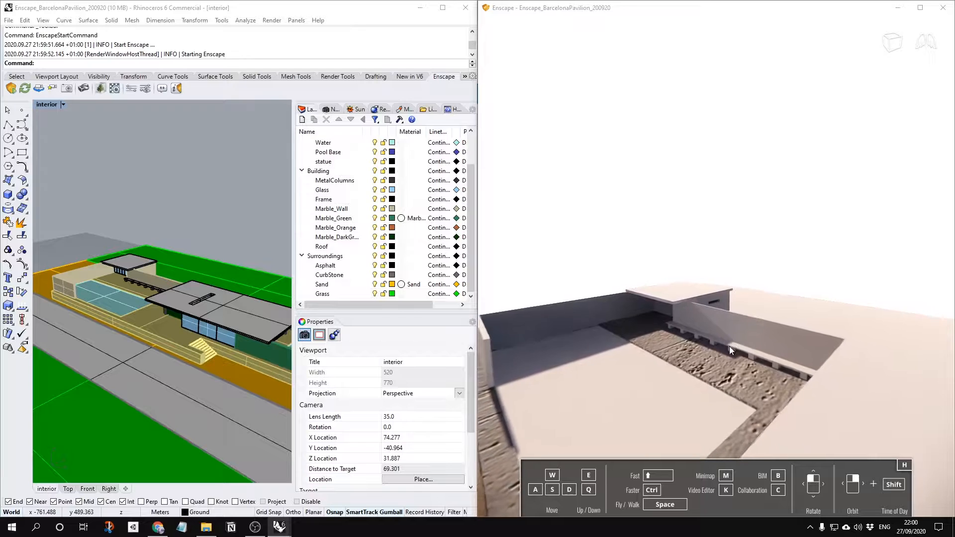
{"action": "key", "text": "s"}
{"action": "left_click_drag", "start_coordinate": [730, 346], "coordinate": [788, 343]}
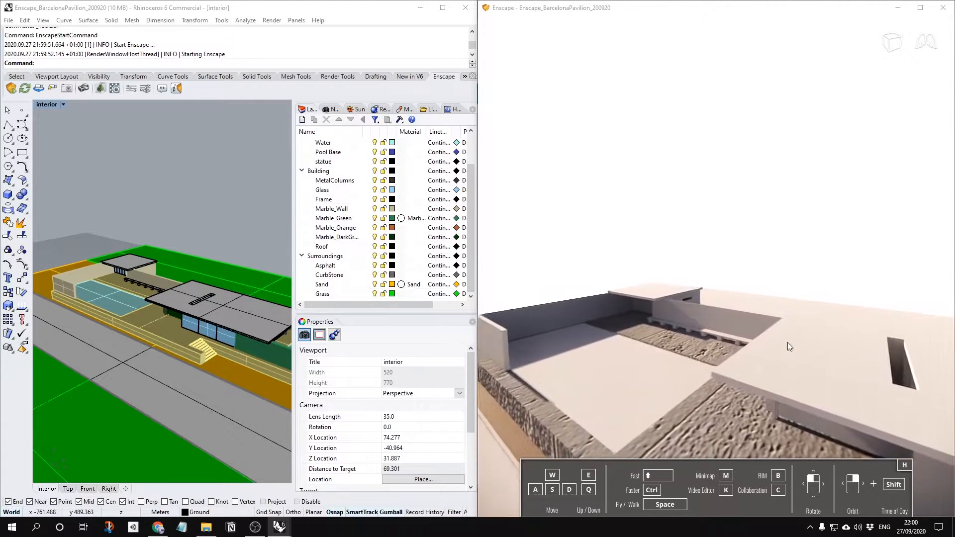
{"action": "key", "text": "s"}
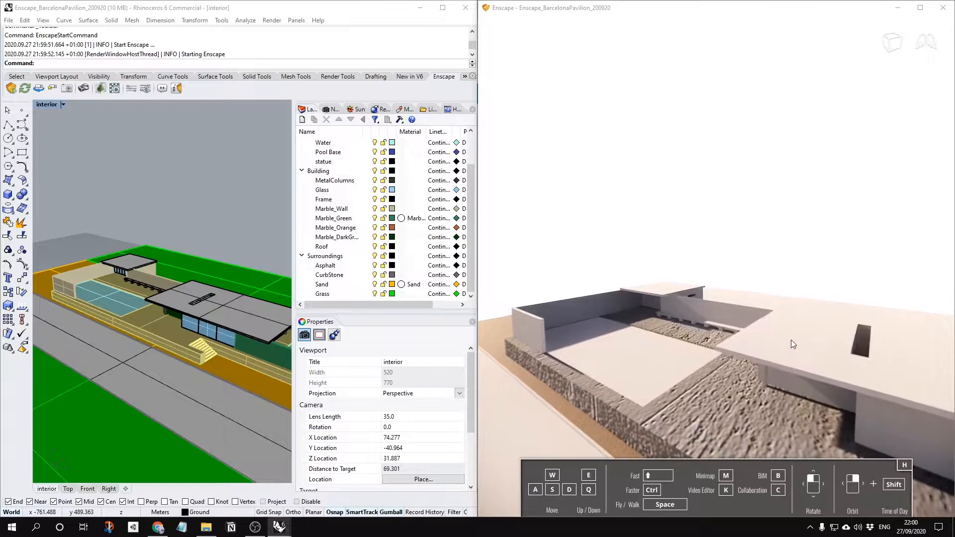
Switch the Enscape view to walk mode and walk up onto the stone terrace, looking around the pavilion at eye level
{"action": "key", "text": "space"}
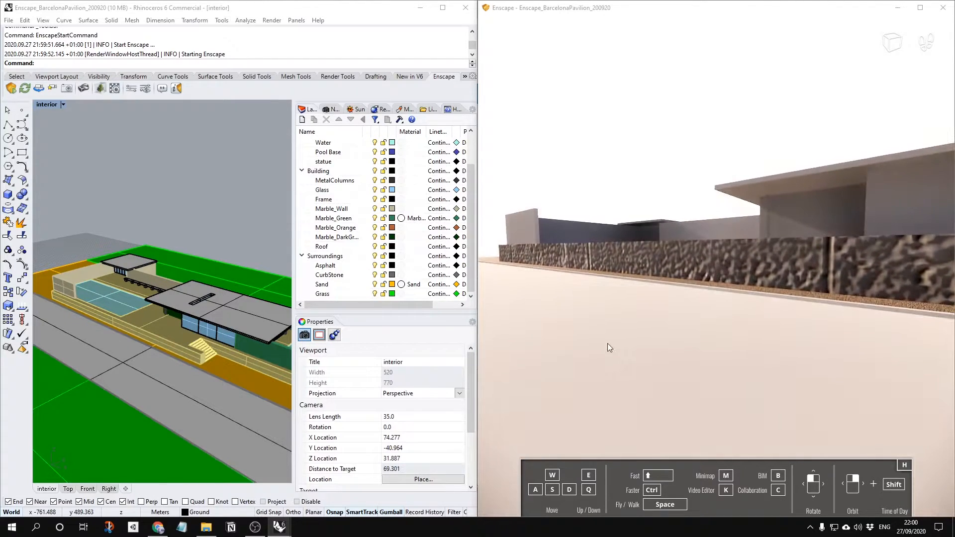
{"action": "key", "text": "w"}
{"action": "left_click_drag", "start_coordinate": [734, 315], "coordinate": [860, 302]}
{"action": "key", "text": "w"}
{"action": "left_click_drag", "start_coordinate": [592, 294], "coordinate": [945, 278]}
{"action": "key", "text": "s"}
{"action": "key", "text": "w"}
{"action": "key", "text": "w"}
{"action": "key", "text": "w"}
{"action": "key", "text": "w"}
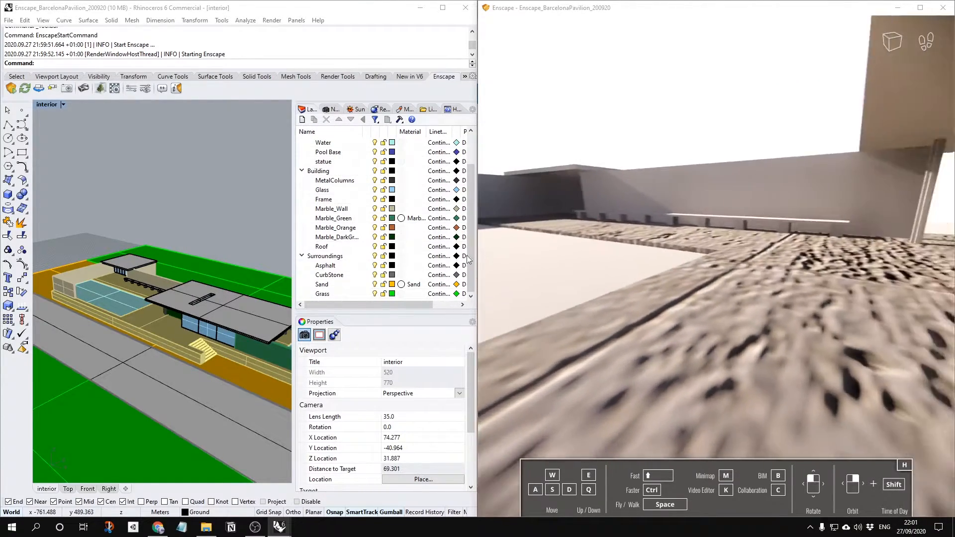
{"action": "left_click_drag", "start_coordinate": [494, 260], "coordinate": [641, 266]}
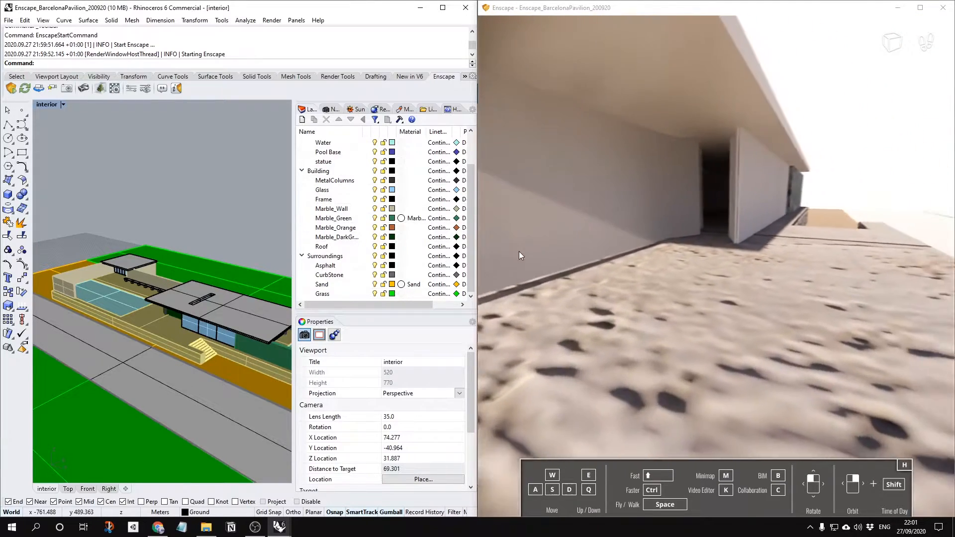
Return to fly mode and rise above the terrace to view the main roof and surroundings from the air
{"action": "left_click_drag", "start_coordinate": [516, 252], "coordinate": [598, 252]}
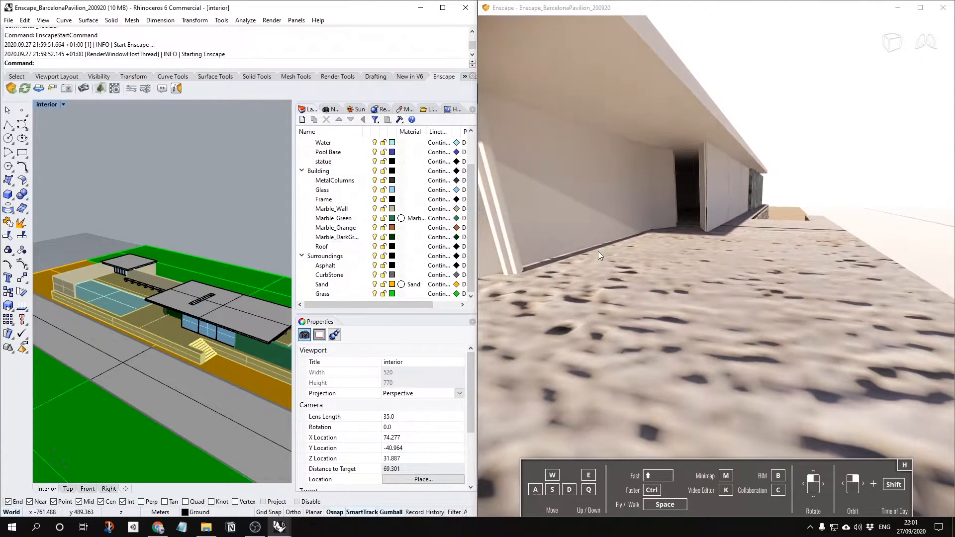
{"action": "key", "text": "w"}
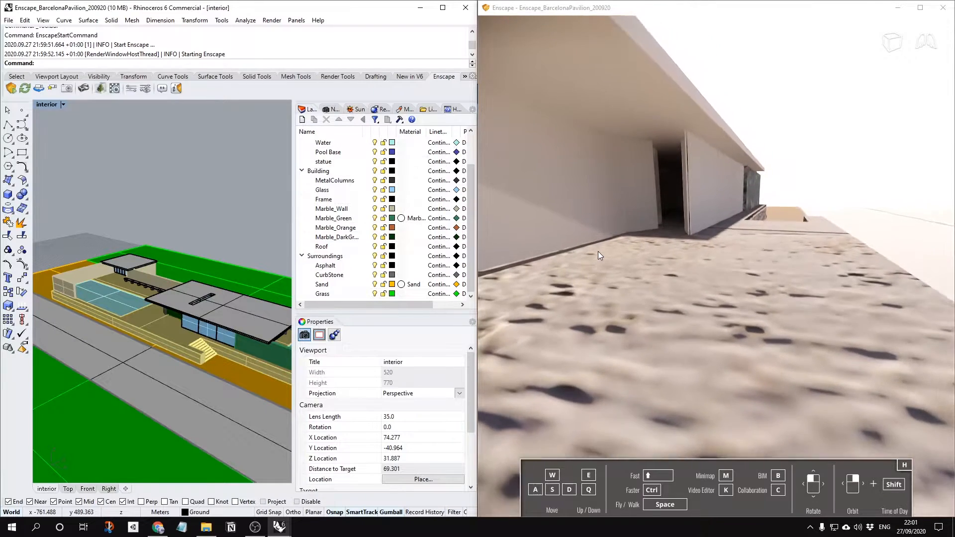
{"action": "key", "text": "e"}
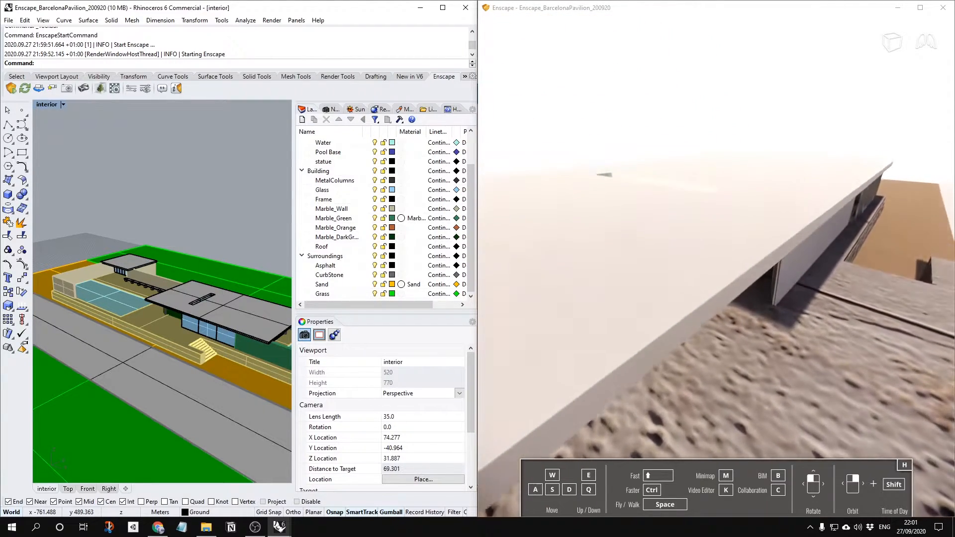
{"action": "key", "text": "e"}
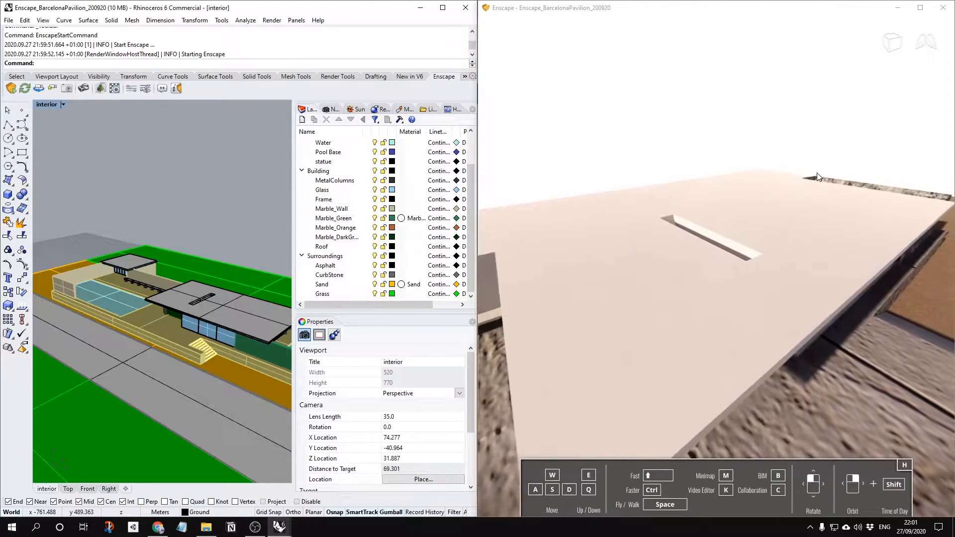
{"action": "key", "text": "e"}
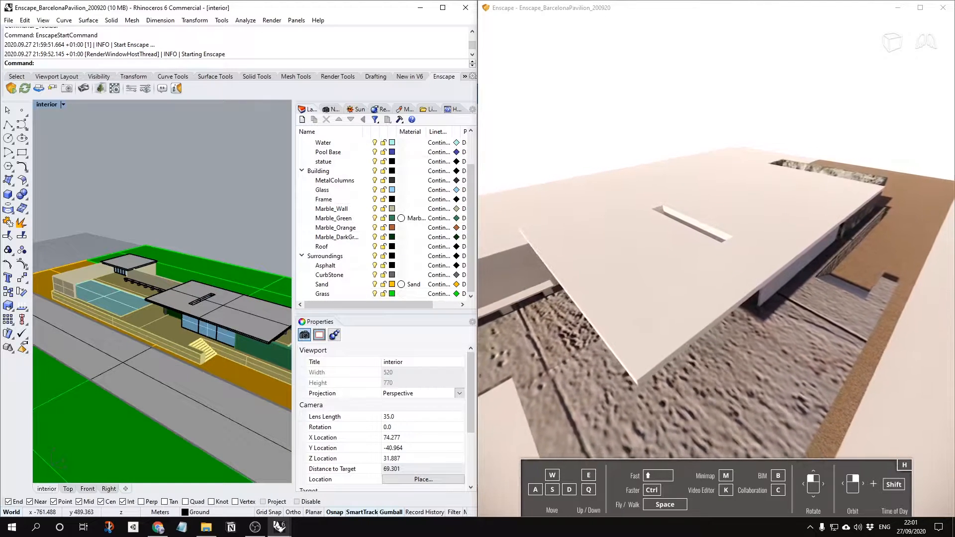
{"action": "key", "text": "d"}
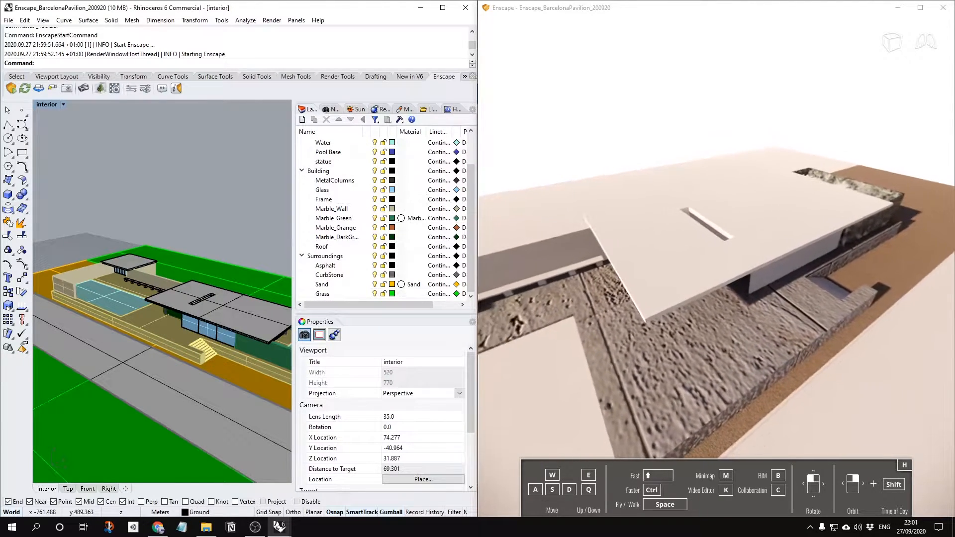
{"action": "key", "text": "a"}
{"action": "left_click_drag", "start_coordinate": [791, 172], "coordinate": [818, 173]}
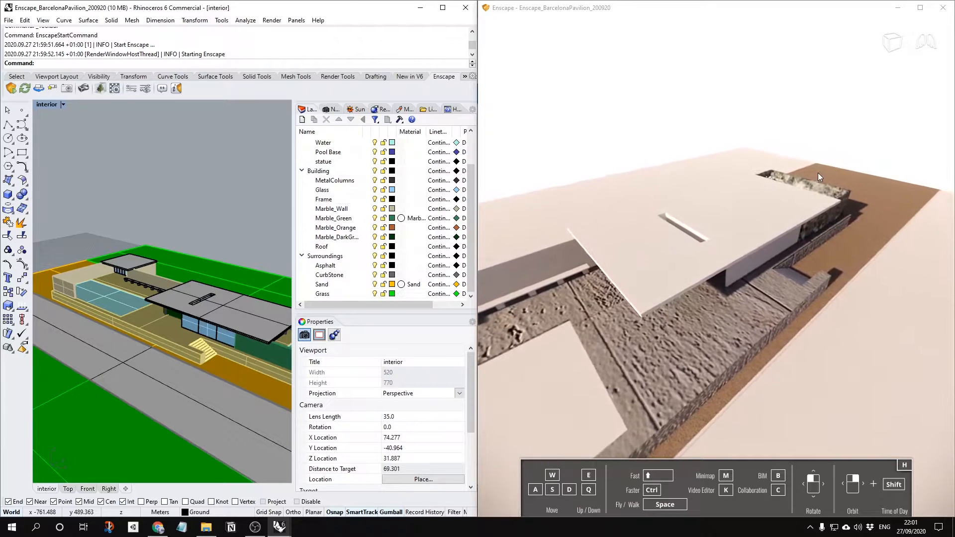
{"action": "right_click_drag", "start_coordinate": [818, 170], "coordinate": [828, 155]}
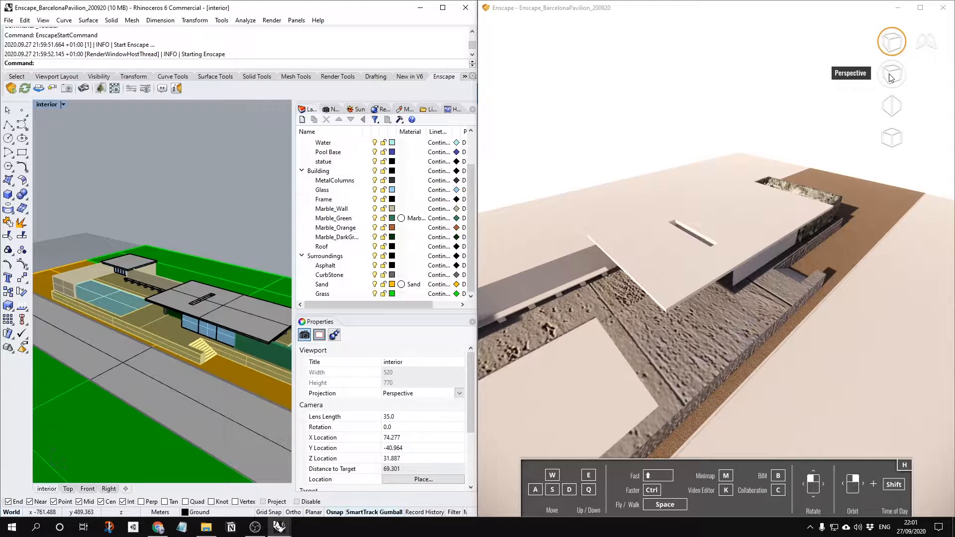
Set the Enscape projection to Two-Point, switch to walk mode and tilt the camera at ground level beside the pavilion
{"action": "left_click", "coordinate": [893, 106]}
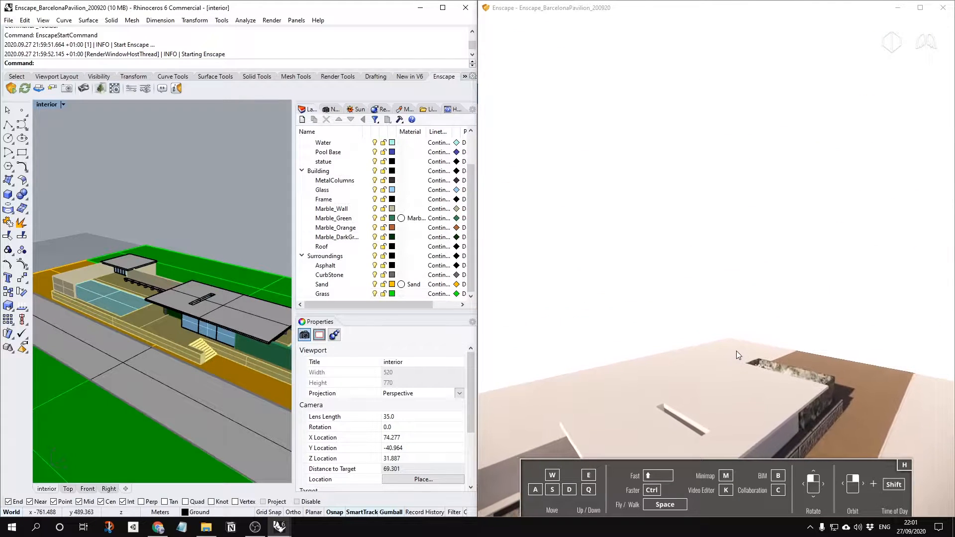
{"action": "key", "text": "space"}
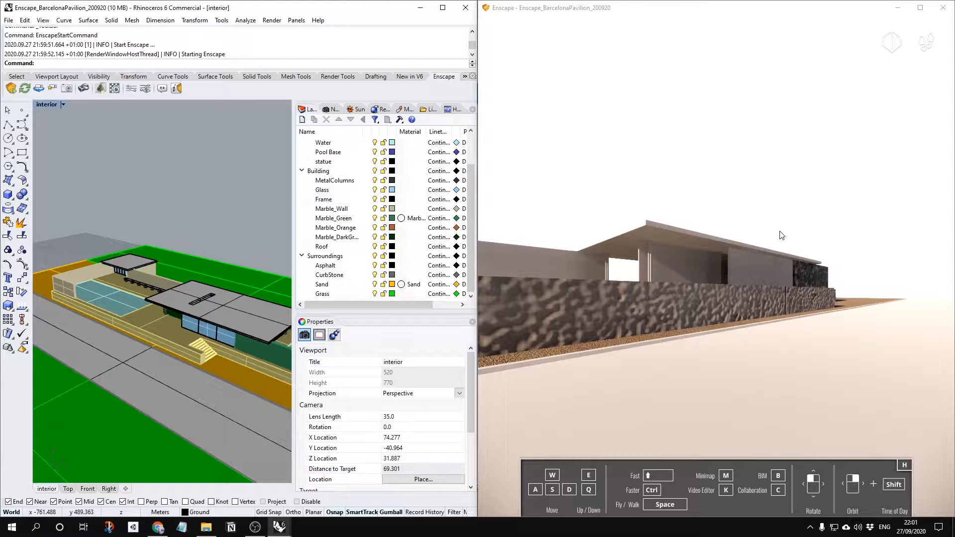
{"action": "key", "text": "w"}
{"action": "left_click_drag", "start_coordinate": [782, 228], "coordinate": [778, 127]}
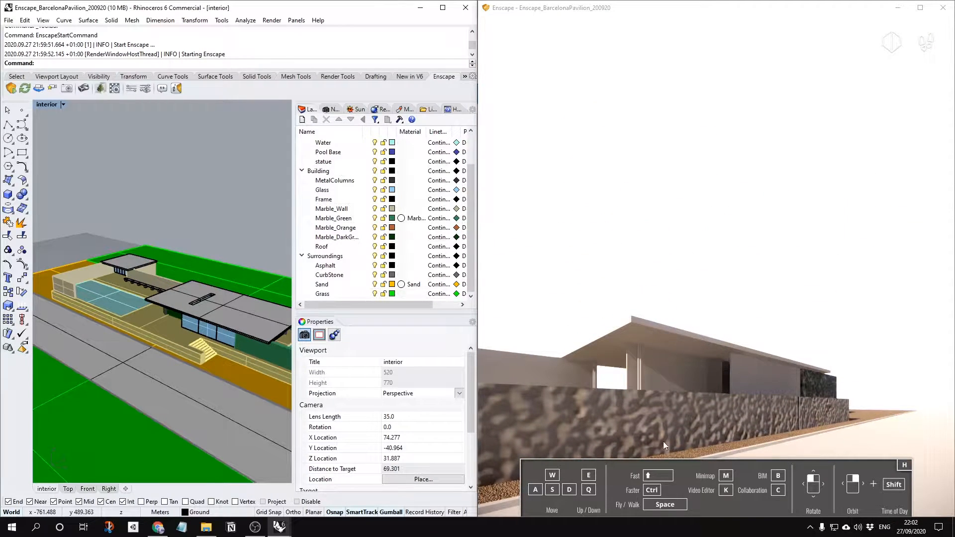
Walk up to the rough stone base wall, back away from it and orbit to view the pavilion's street side
{"action": "right_click_drag", "start_coordinate": [685, 314], "coordinate": [711, 295]}
{"action": "key", "text": "w"}
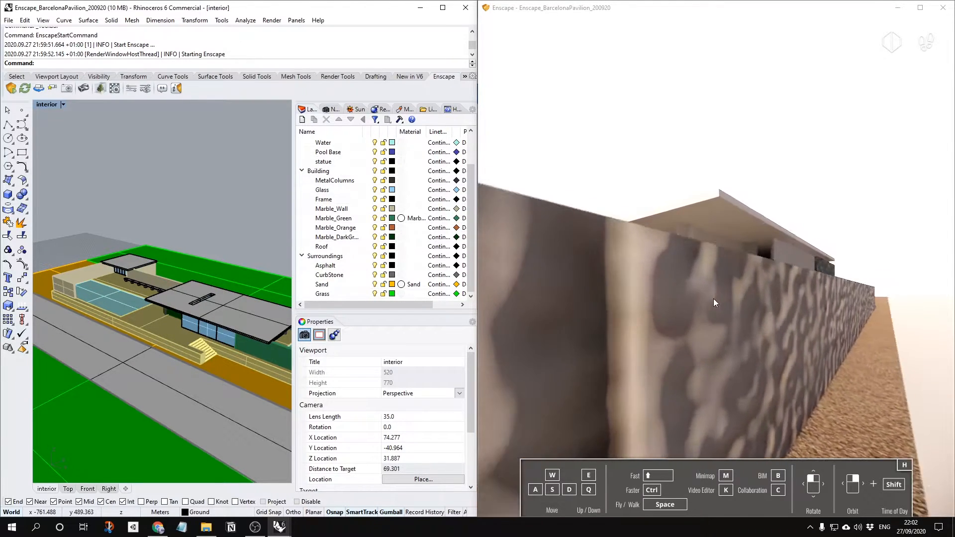
{"action": "key", "text": "s"}
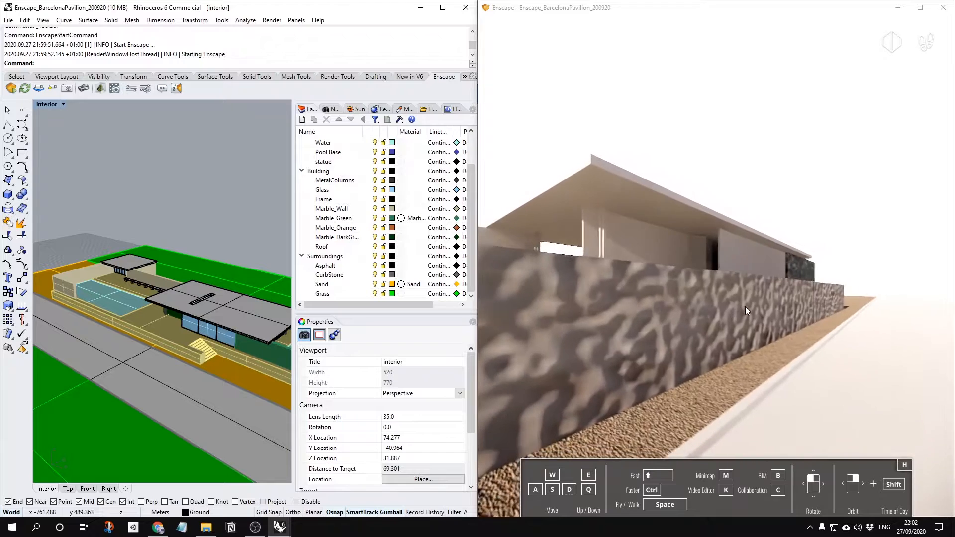
{"action": "right_click_drag", "start_coordinate": [806, 278], "coordinate": [931, 266]}
{"action": "key", "text": "s"}
{"action": "right_click_drag", "start_coordinate": [717, 269], "coordinate": [896, 265]}
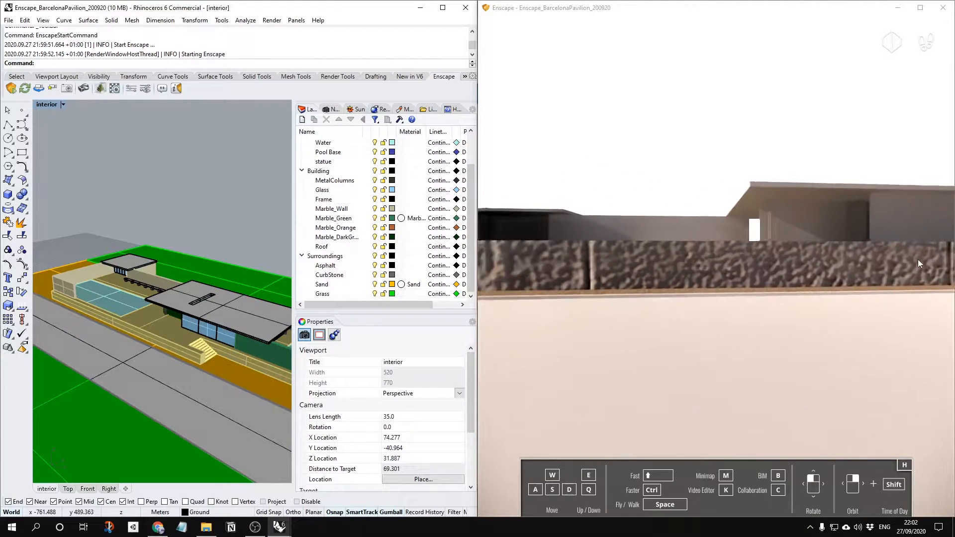
{"action": "mouse_move", "coordinate": [716, 268]}
{"action": "right_mouse_down"}
{"action": "mouse_move", "coordinate": [795, 263]}
{"action": "mouse_move", "coordinate": [825, 239]}
{"action": "mouse_move", "coordinate": [716, 259]}
{"action": "right_mouse_up"}
Switch the Enscape projection to Perspective and tilt the camera to check how the pavilion's verticals behave
{"action": "left_click_drag", "start_coordinate": [686, 213], "coordinate": [762, 120]}
{"action": "left_click", "coordinate": [892, 74]}
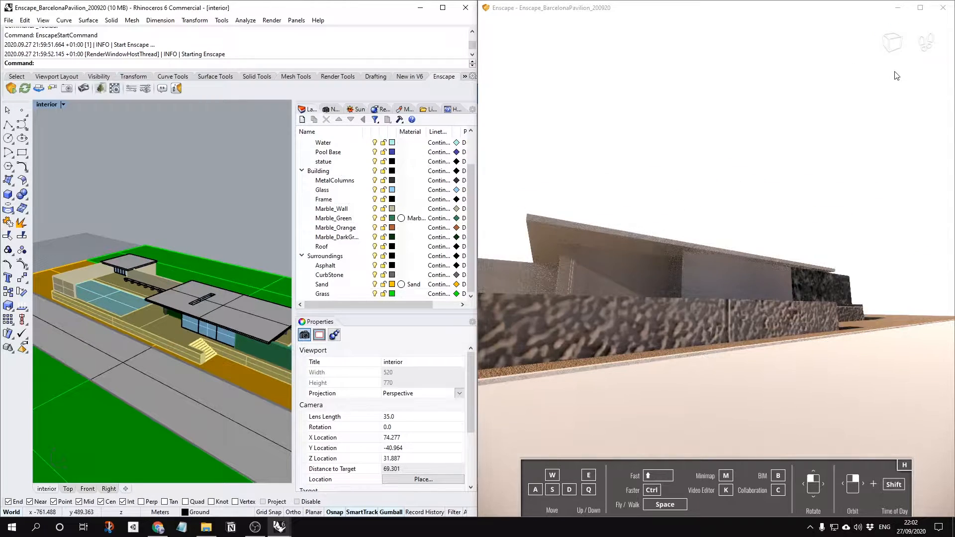
{"action": "left_click_drag", "start_coordinate": [657, 393], "coordinate": [655, 354]}
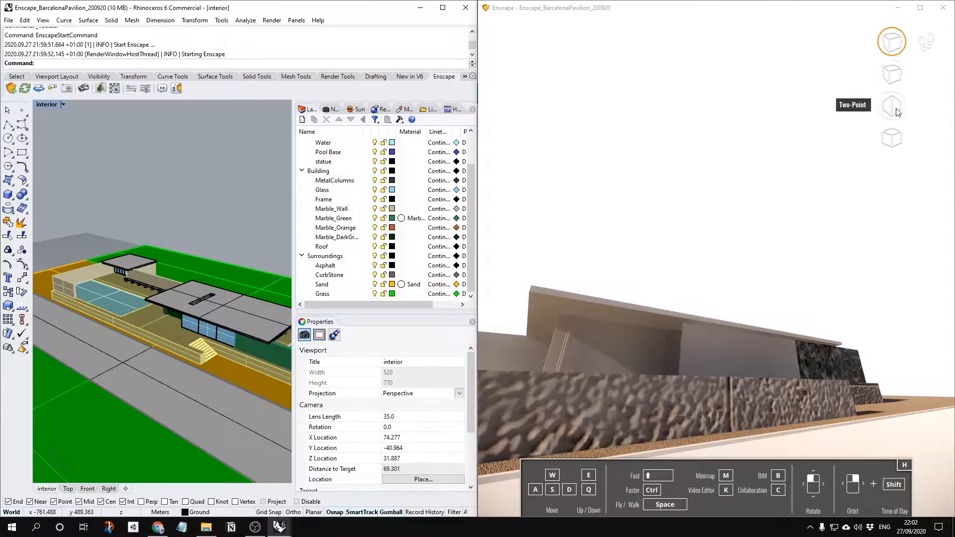
Switch the projection back to Two-Point and tilt the camera to compare the pavilion's vertical edges
{"action": "left_click", "coordinate": [893, 105]}
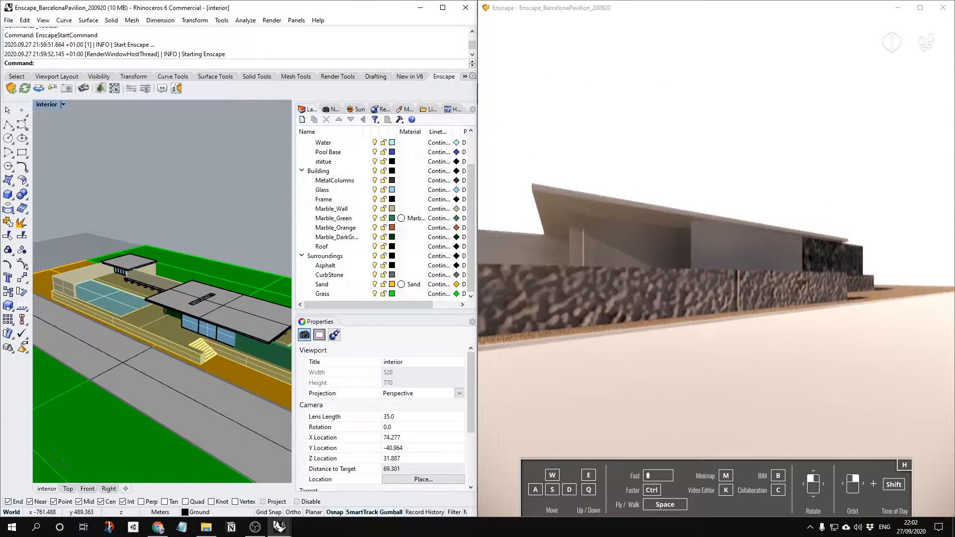
{"action": "left_click_drag", "start_coordinate": [722, 319], "coordinate": [725, 241]}
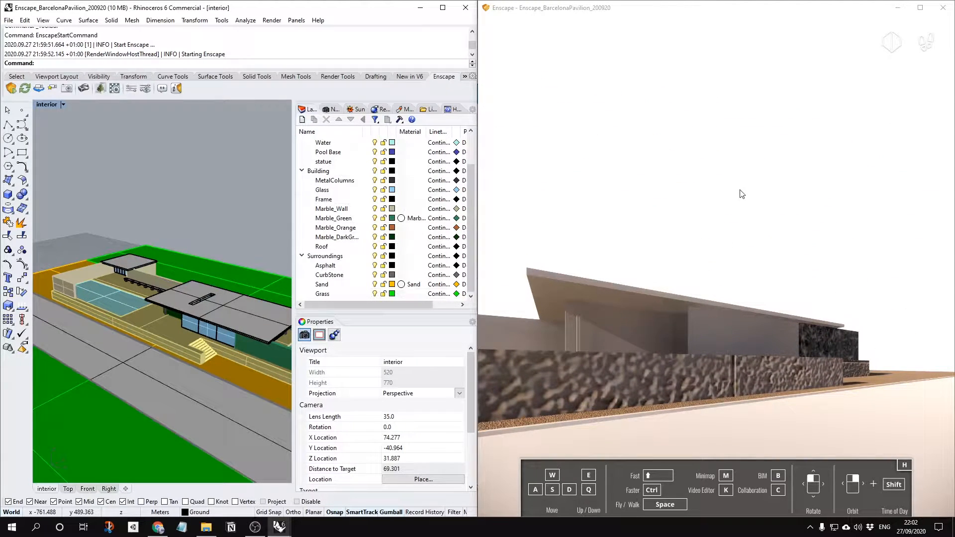
{"action": "scroll", "coordinate": [742, 194], "scroll_direction": "up", "scroll_amount": 4}
Switch Enscape to orthographic projection, then orbit and zoom in on the pavilion and its site
{"action": "left_click", "coordinate": [894, 43]}
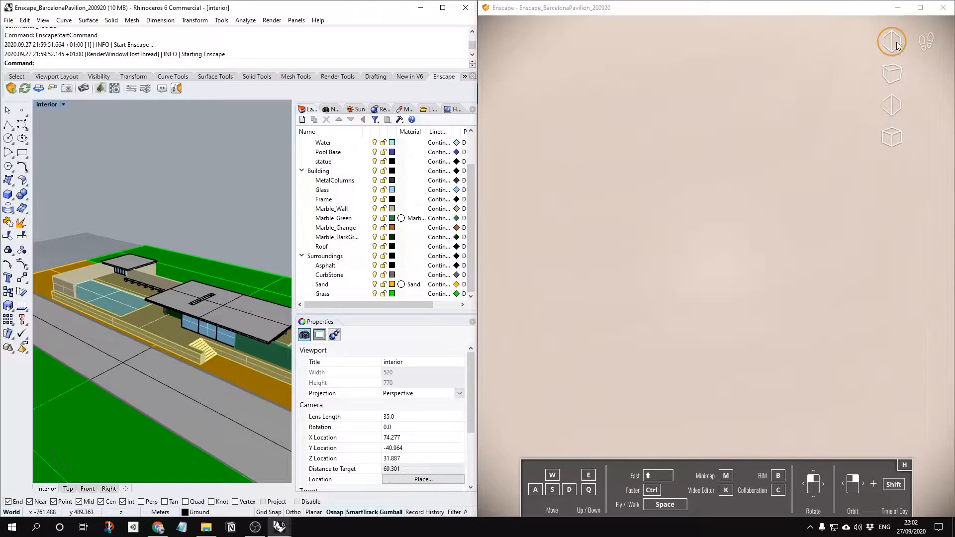
{"action": "left_click", "coordinate": [894, 143]}
{"action": "scroll", "coordinate": [740, 284], "scroll_direction": "up", "scroll_amount": 3}
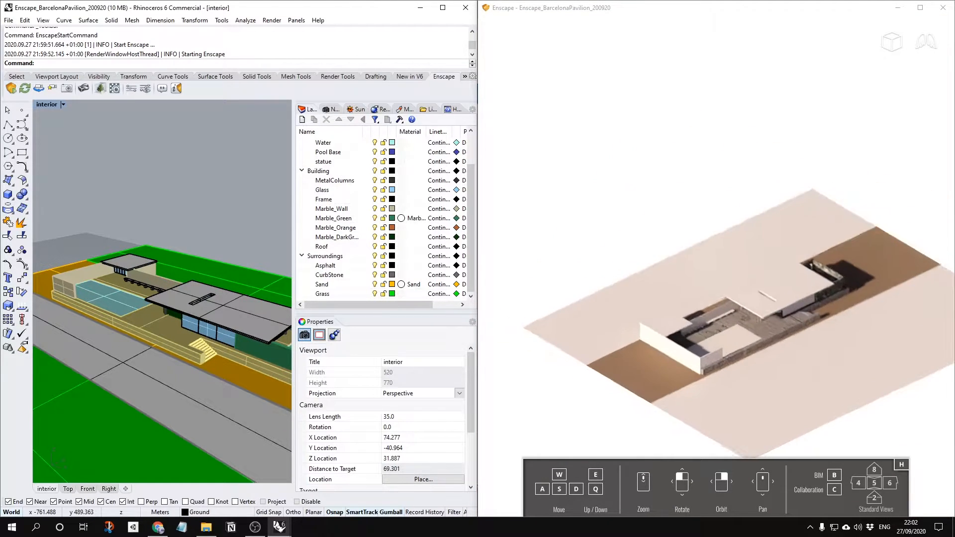
{"action": "right_click_drag", "start_coordinate": [708, 321], "coordinate": [726, 321]}
{"action": "scroll", "coordinate": [724, 368], "scroll_direction": "up", "scroll_amount": 3}
{"action": "right_click_drag", "start_coordinate": [729, 374], "coordinate": [846, 413]}
{"action": "scroll", "coordinate": [825, 382], "scroll_direction": "up", "scroll_amount": 3}
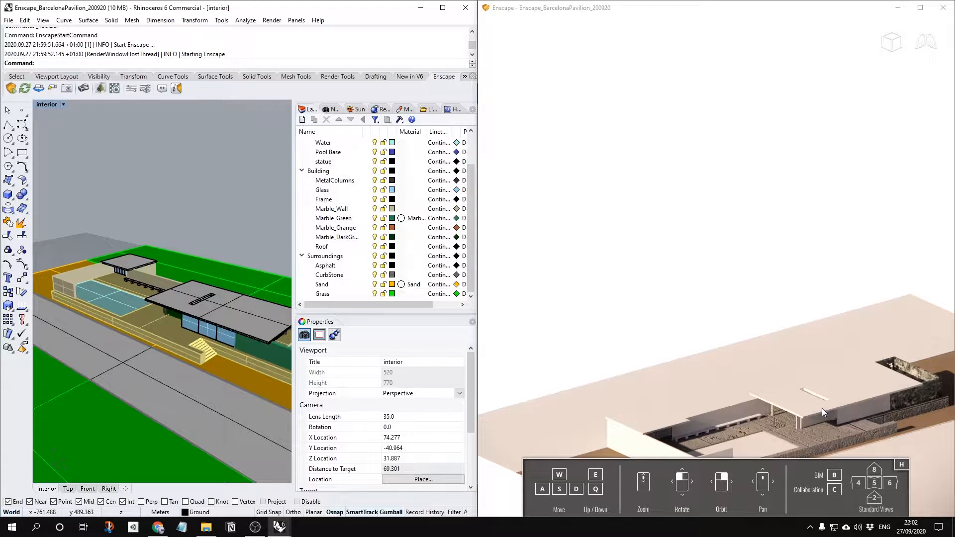
View the orthographic model in the standard views one after another: top, front, back, left and right
{"action": "key", "text": "5"}
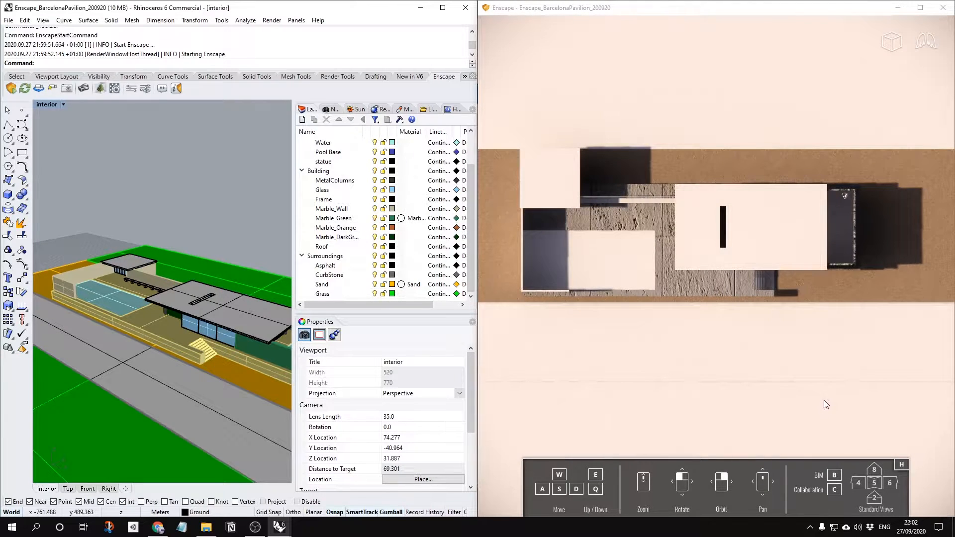
{"action": "key", "text": "2"}
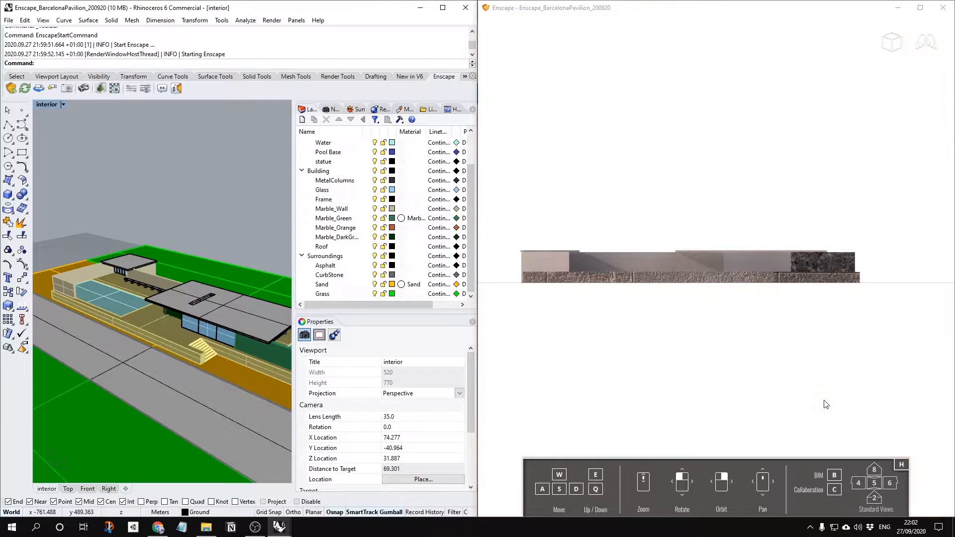
{"action": "key", "text": "8"}
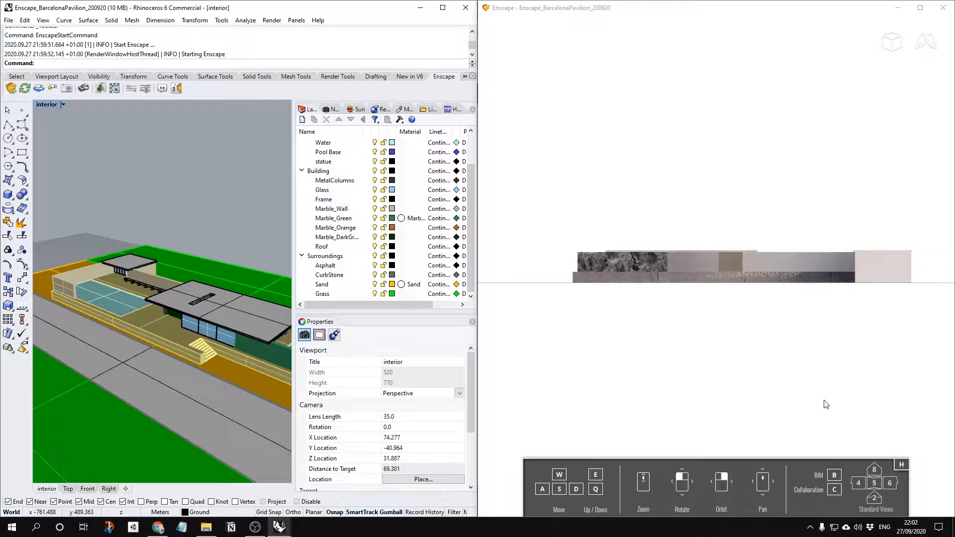
{"action": "key", "text": "4"}
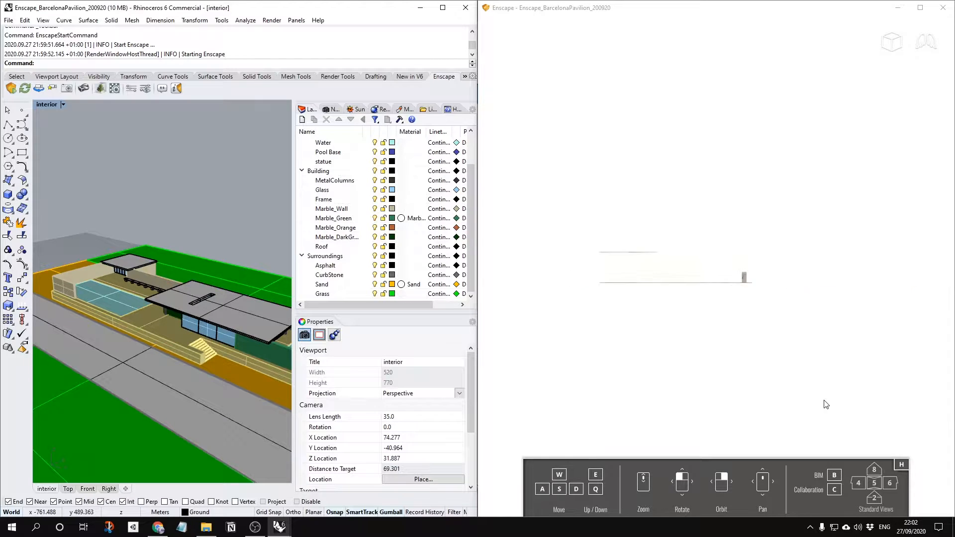
{"action": "key", "text": "6"}
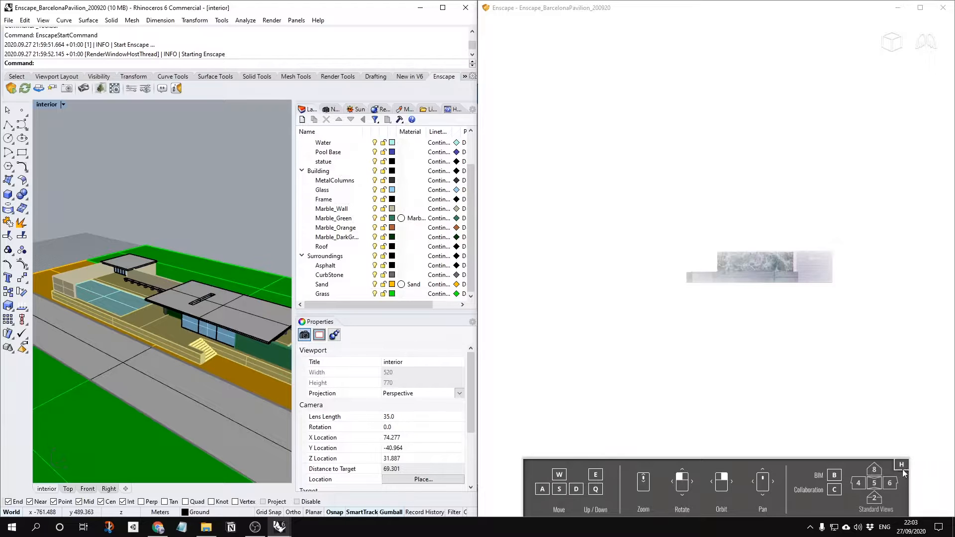
Orbit the orthographic view away from the side elevation to see the marble end wall and roof from above
{"action": "key", "text": "h"}
{"action": "right_click_drag", "start_coordinate": [774, 326], "coordinate": [806, 363]}
{"action": "right_click_drag", "start_coordinate": [821, 219], "coordinate": [896, 221]}
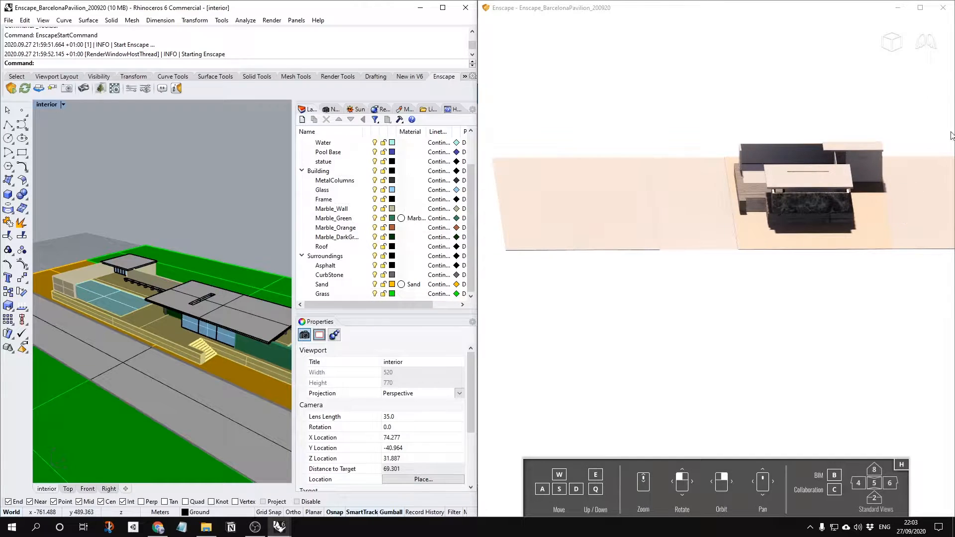
Return Enscape to Perspective projection and frame an aerial view of the roof and marble-walled end of the pavilion
{"action": "left_click", "coordinate": [891, 44]}
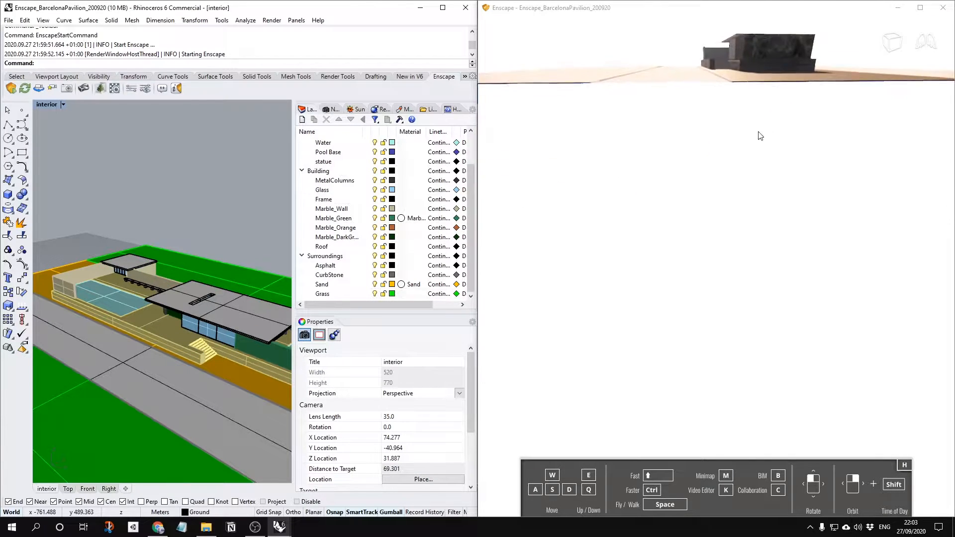
{"action": "middle_click_drag", "start_coordinate": [738, 52], "coordinate": [730, 152]}
{"action": "middle_click_drag", "start_coordinate": [694, 31], "coordinate": [694, 109]}
{"action": "middle_click_drag", "start_coordinate": [672, 20], "coordinate": [659, 112]}
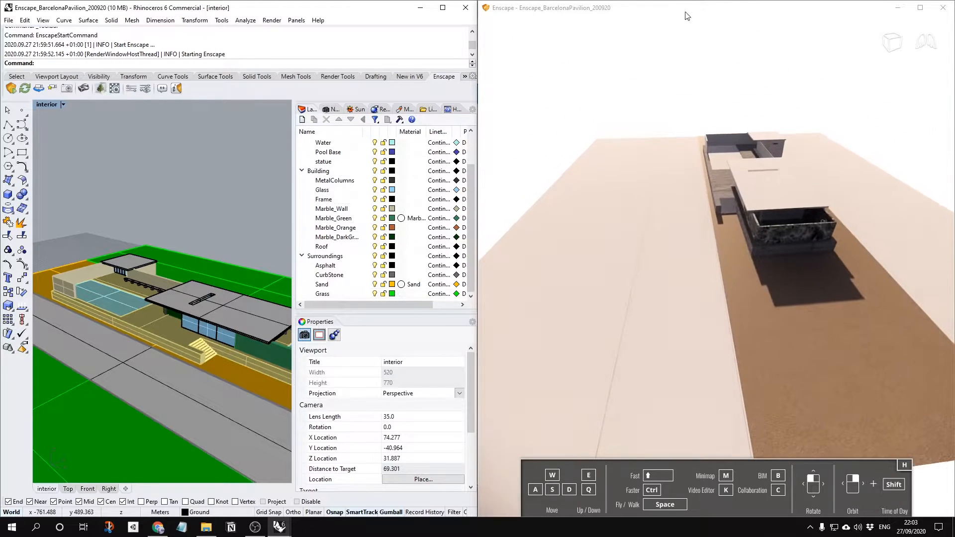
{"action": "middle_click_drag", "start_coordinate": [763, 209], "coordinate": [734, 229]}
{"action": "right_click_drag", "start_coordinate": [759, 199], "coordinate": [511, 240]}
{"action": "right_click_drag", "start_coordinate": [646, 222], "coordinate": [536, 229]}
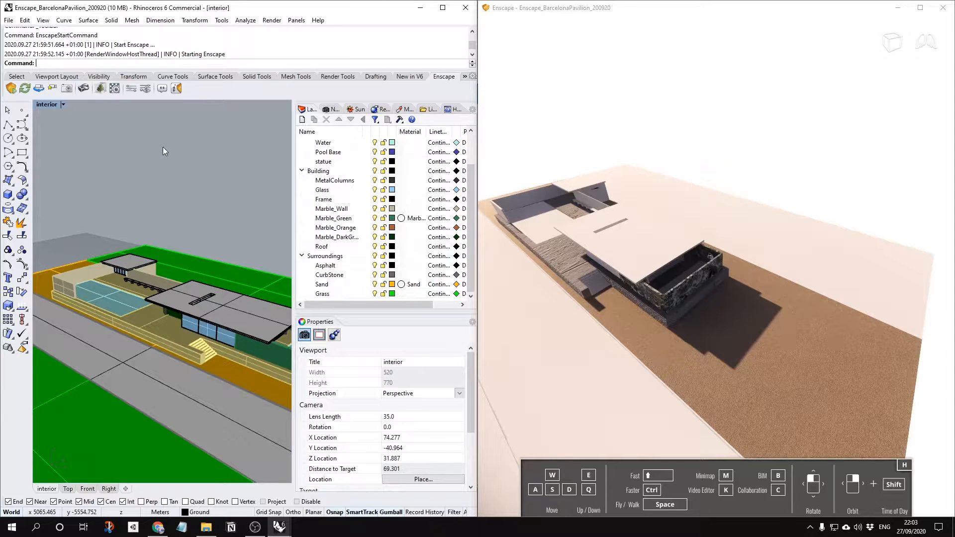
Enable view synchronization between Rhino and Enscape, then orbit and zoom the Rhino viewport to the pavilion's marble end
{"action": "left_click", "coordinate": [38, 89]}
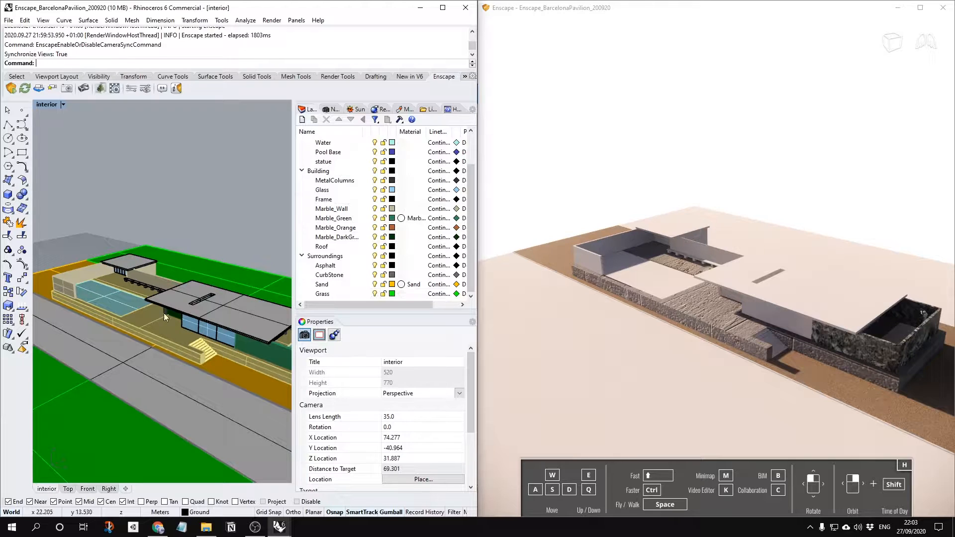
{"action": "middle_click", "coordinate": [192, 332]}
{"action": "right_click_drag", "start_coordinate": [211, 246], "coordinate": [142, 272]}
{"action": "mouse_move", "coordinate": [96, 336]}
{"action": "right_mouse_down"}
{"action": "mouse_move", "coordinate": [109, 339]}
{"action": "mouse_move", "coordinate": [44, 348]}
{"action": "mouse_move", "coordinate": [91, 342]}
{"action": "right_mouse_up"}
{"action": "right_click_drag", "start_coordinate": [144, 308], "coordinate": [169, 316]}
{"action": "scroll", "coordinate": [174, 346], "scroll_direction": "down", "scroll_amount": 5}
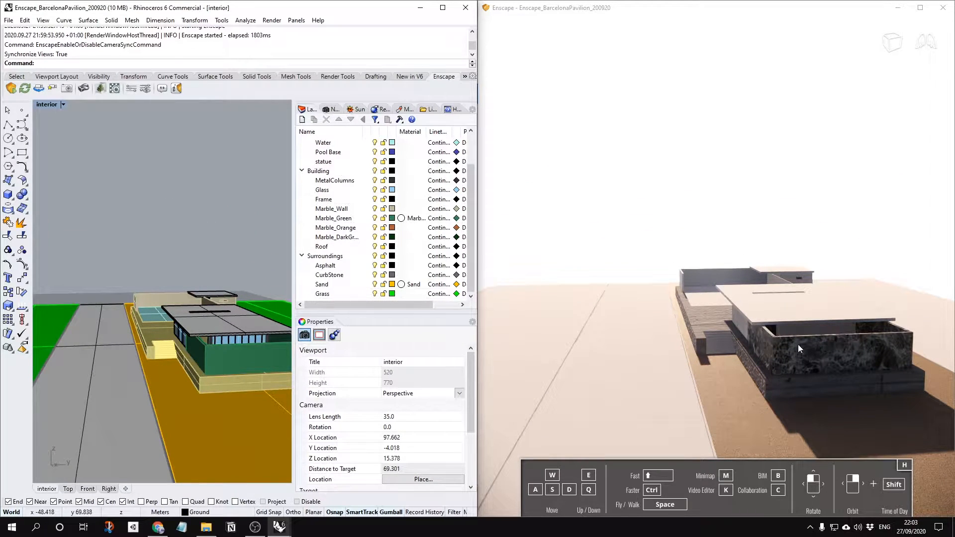
Fly the Enscape camera sideways and down from the marble end towards street level near the terrace stairs
{"action": "left_click_drag", "start_coordinate": [690, 341], "coordinate": [725, 383]}
{"action": "key", "text": "a"}
{"action": "key", "text": "q"}
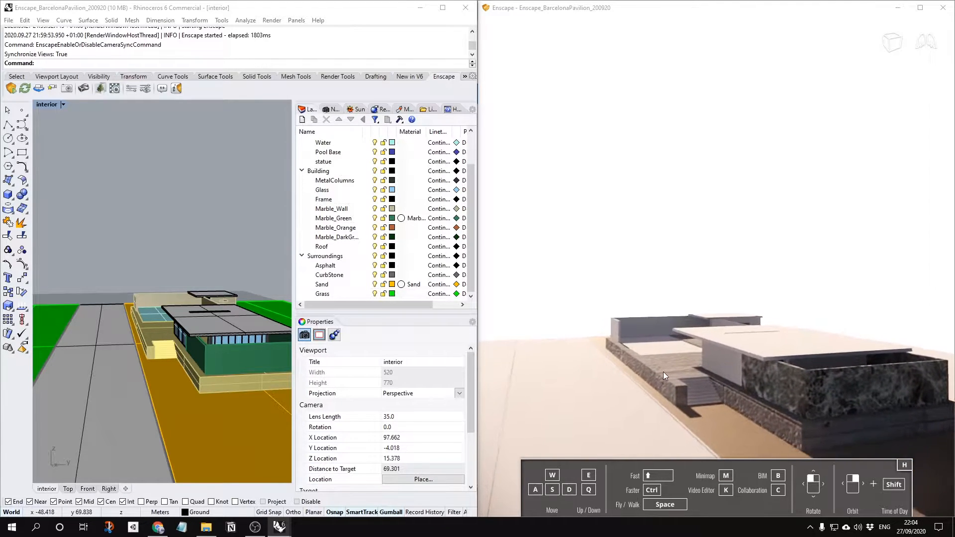
{"action": "key", "text": "a"}
{"action": "key", "text": "q"}
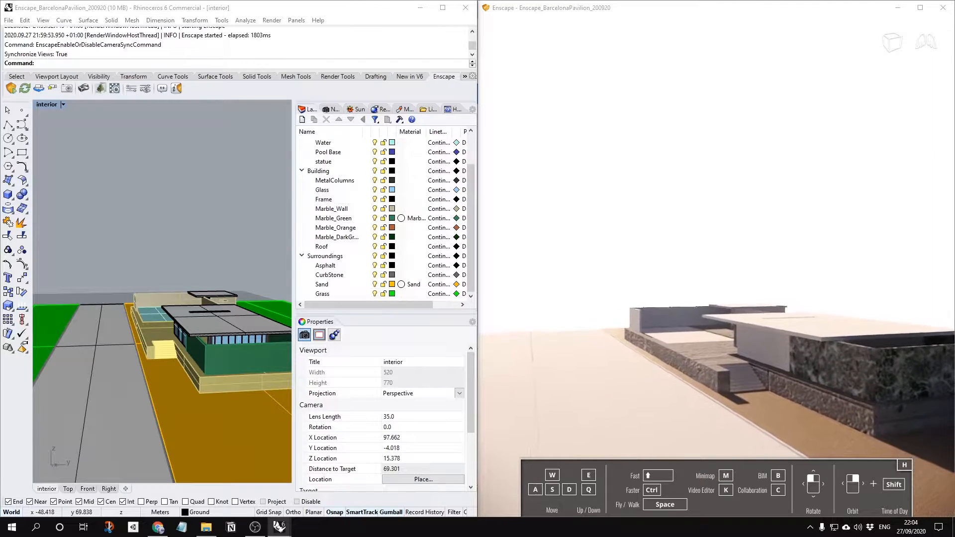
{"action": "key", "text": "a"}
{"action": "key", "text": "q"}
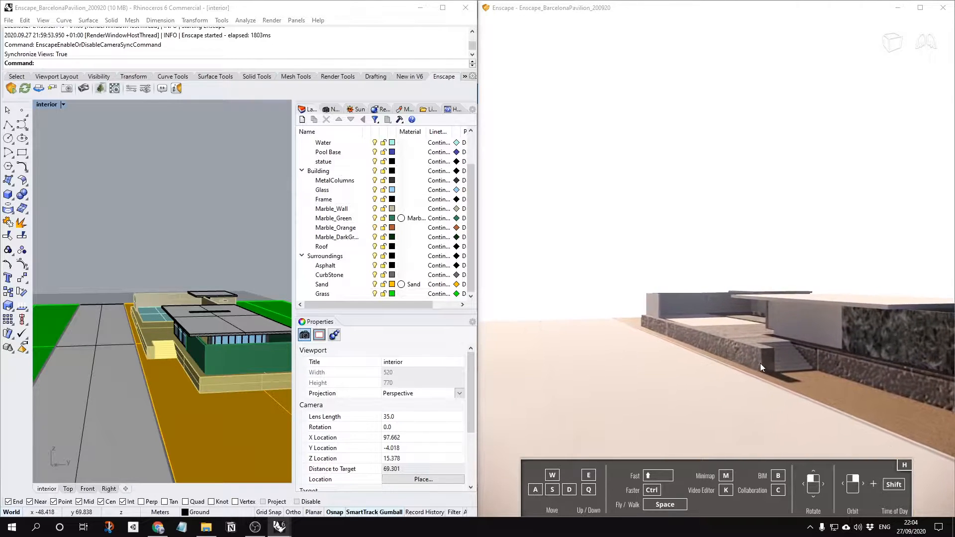
{"action": "key", "text": "a"}
{"action": "key", "text": "q"}
Back the Enscape camera away and adjust its angle to frame the stairs and marble wall from street level
{"action": "left_click_drag", "start_coordinate": [795, 428], "coordinate": [759, 333]}
{"action": "key", "text": "s"}
{"action": "key", "text": "s"}
{"action": "left_click_drag", "start_coordinate": [722, 247], "coordinate": [718, 321]}
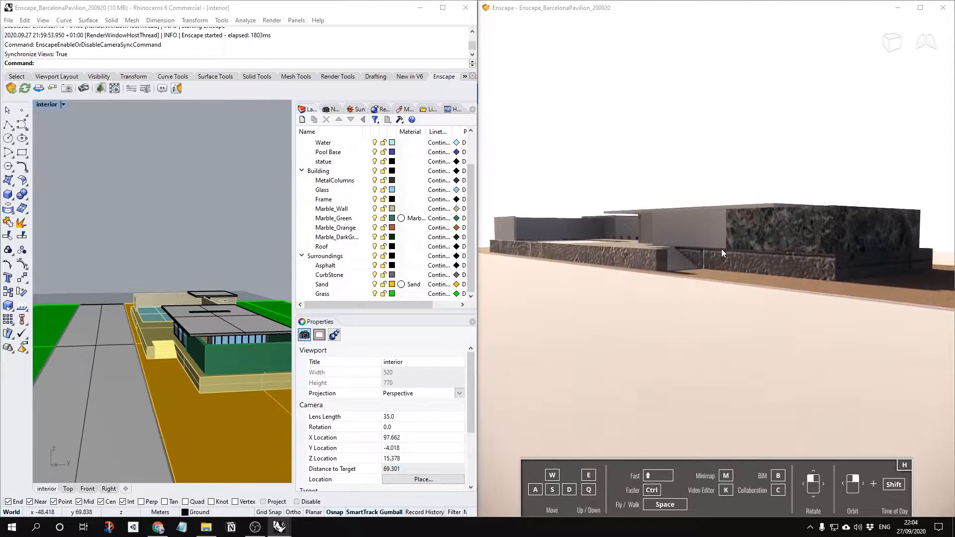
Create a CAD view from the current Enscape camera named "Enscape named view 1" and show Rhino's named views
{"action": "left_click", "coordinate": [235, 114]}
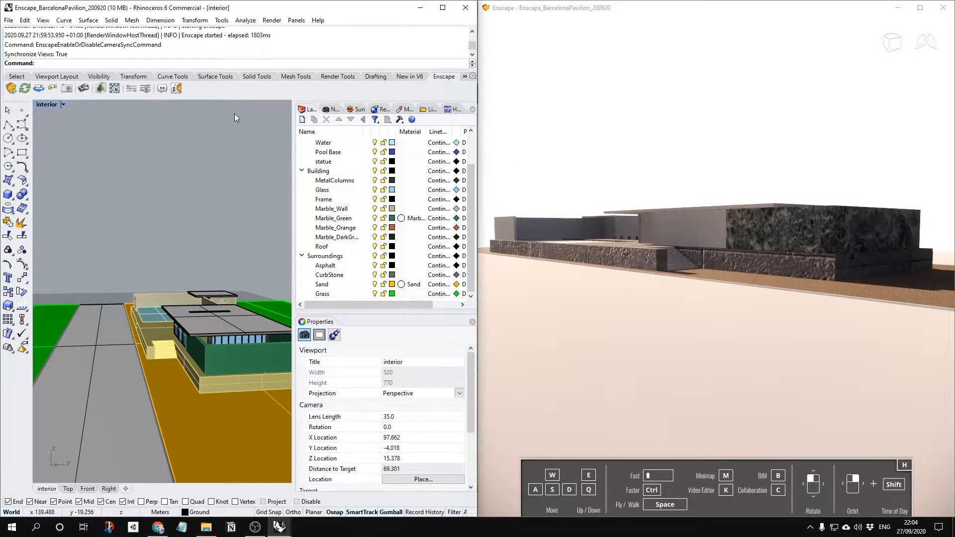
{"action": "left_click", "coordinate": [66, 89]}
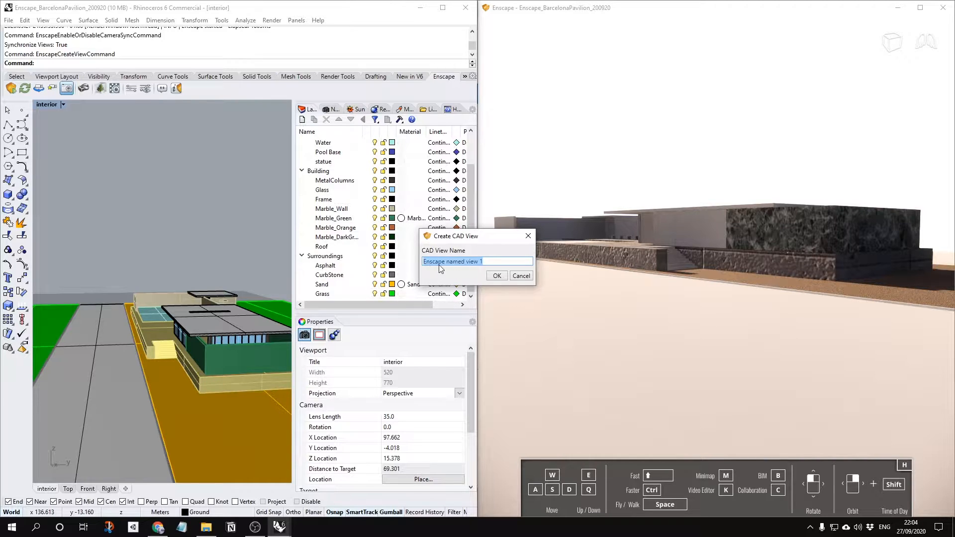
{"action": "left_click", "coordinate": [495, 276]}
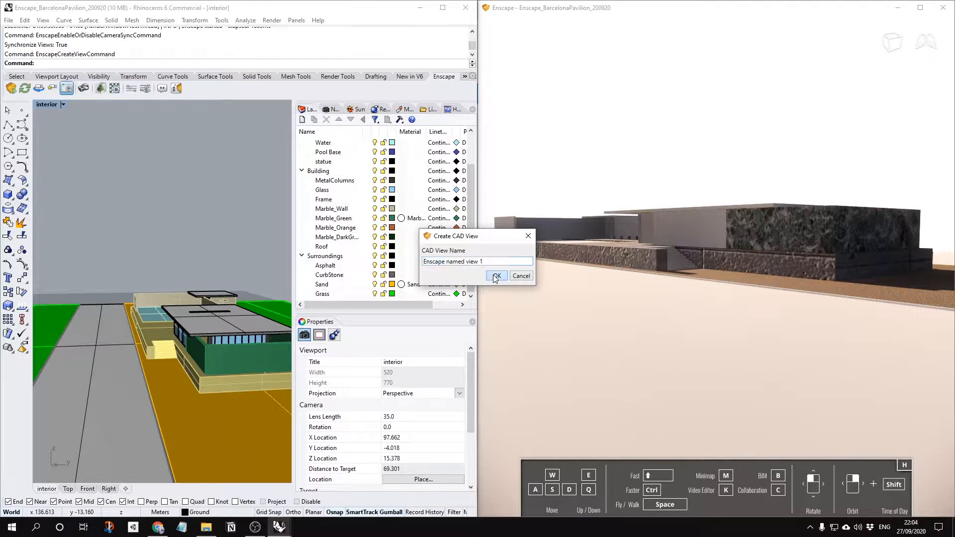
{"action": "left_click", "coordinate": [333, 109]}
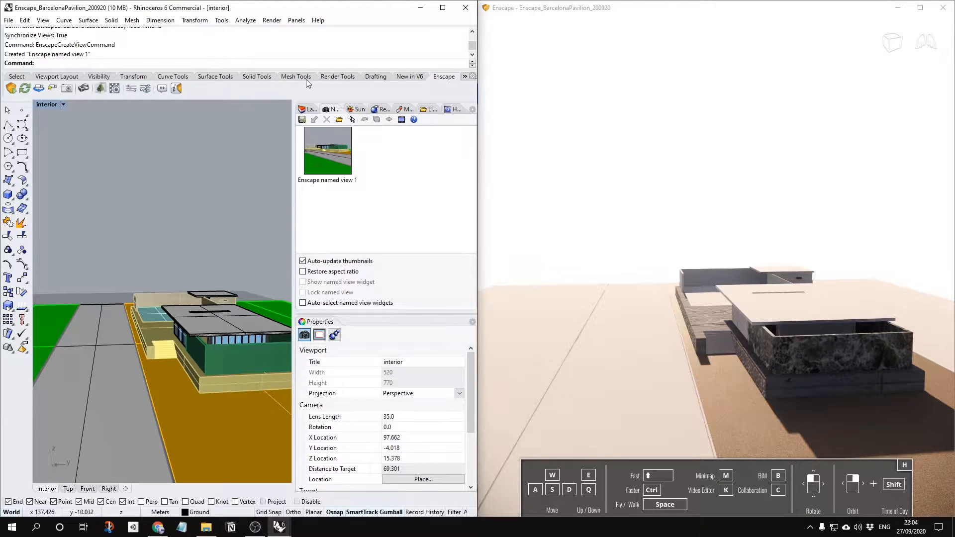
Look through Rhino's Visibility and Display tool sets and bring up the Set View commands
{"action": "left_click", "coordinate": [99, 76]}
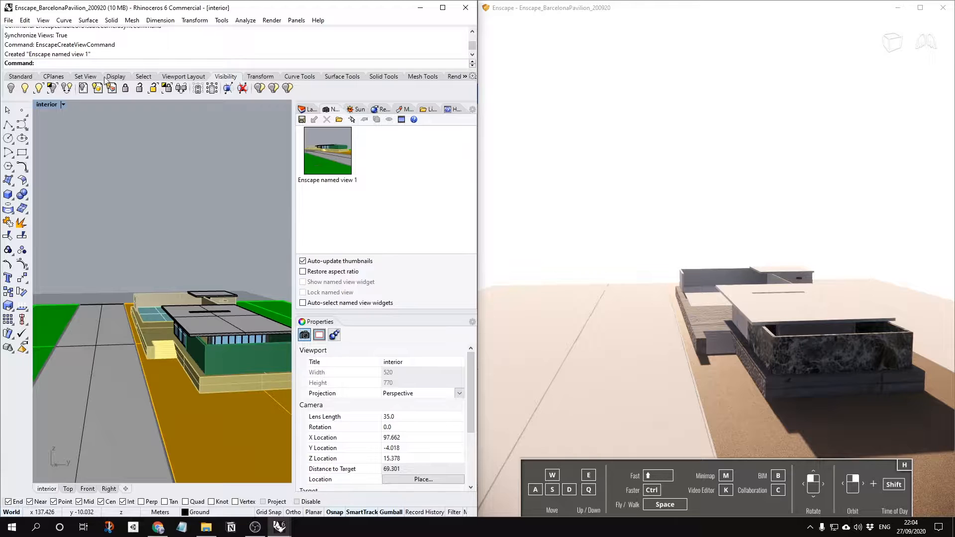
{"action": "left_click", "coordinate": [106, 78]}
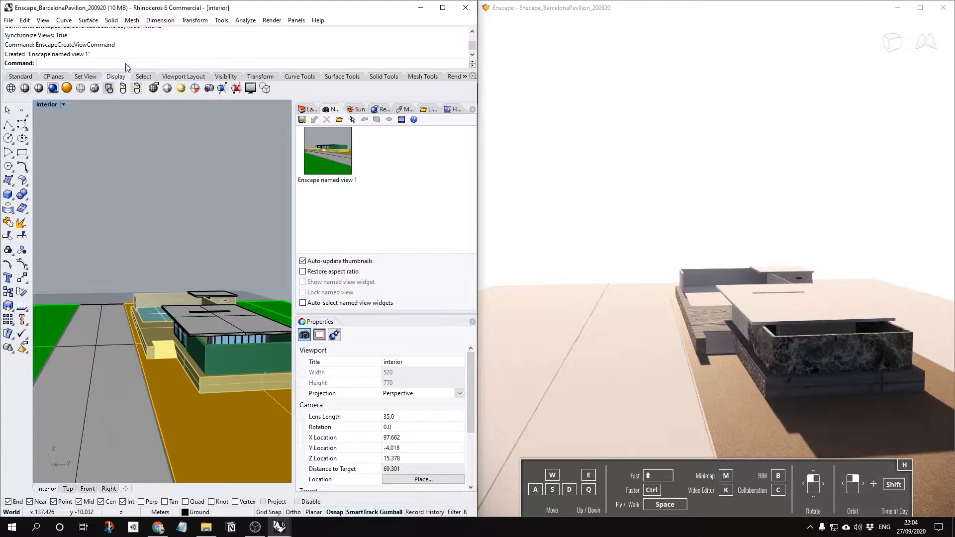
{"action": "left_click", "coordinate": [85, 77]}
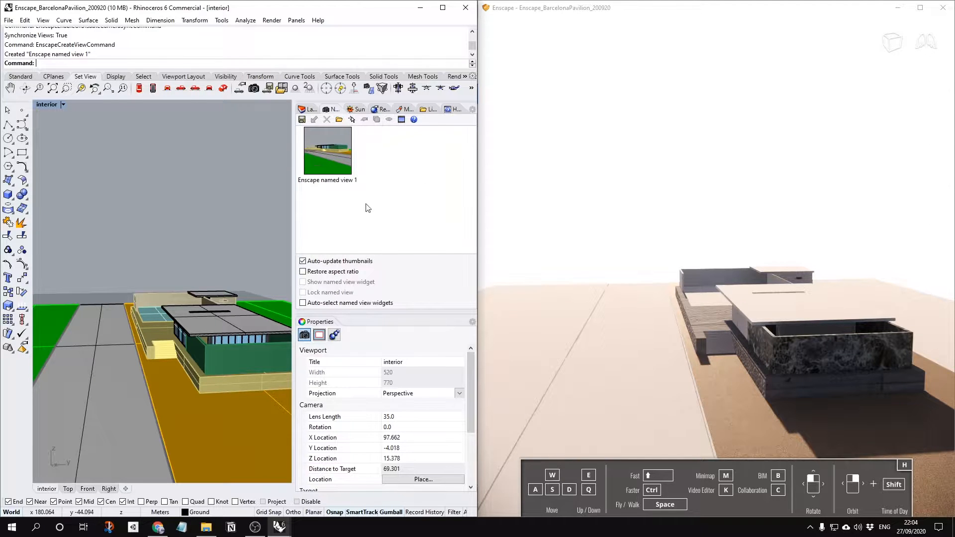
Turn the Enscape camera away from its current view and restore the saved view "Enscape named view 1" in Rhino
{"action": "right_click_drag", "start_coordinate": [673, 339], "coordinate": [748, 244]}
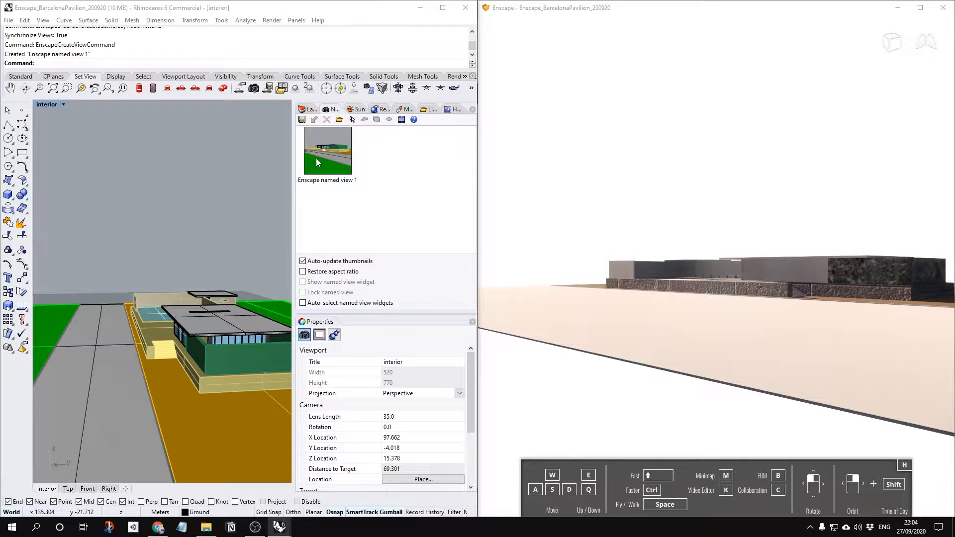
{"action": "double_click", "coordinate": [330, 158]}
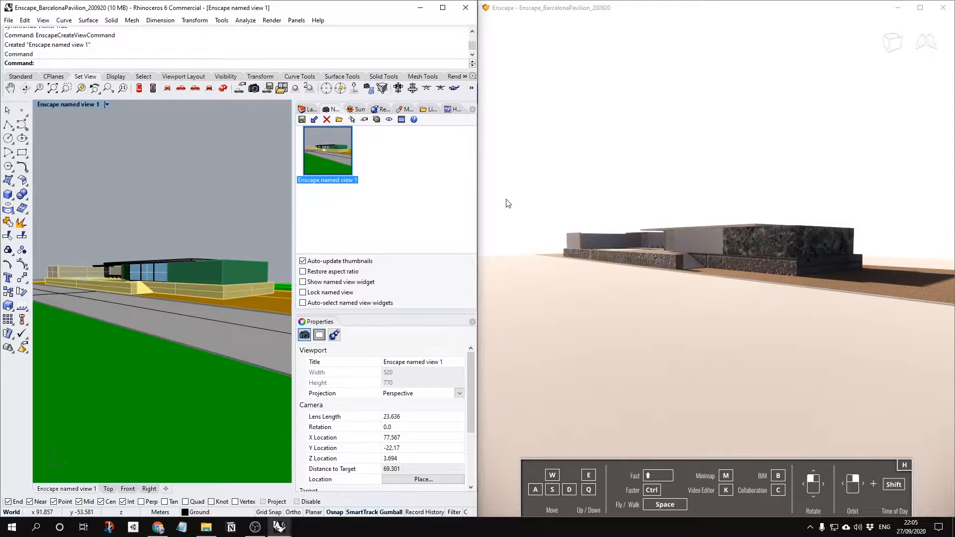
Frame a low view across the pool towards the pavilion in Rhino and save it as named view "Perspective_01"
{"action": "right_click_drag", "start_coordinate": [187, 180], "coordinate": [221, 222]}
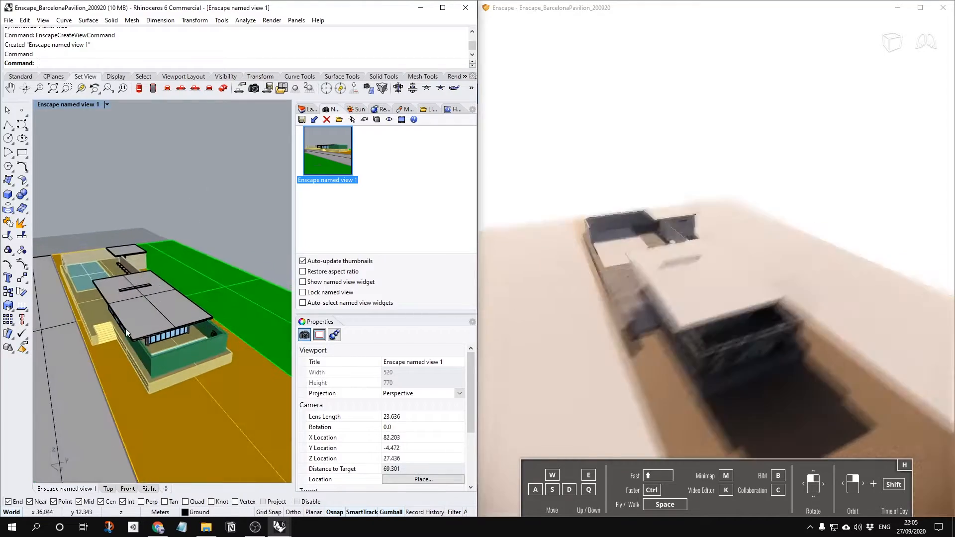
{"action": "scroll", "coordinate": [126, 329], "scroll_direction": "up", "scroll_amount": 6}
{"action": "scroll", "coordinate": [118, 322], "scroll_direction": "down", "scroll_amount": 4}
{"action": "right_click_drag", "start_coordinate": [124, 323], "coordinate": [55, 288]}
{"action": "scroll", "coordinate": [194, 245], "scroll_direction": "up", "scroll_amount": 8}
{"action": "right_click_drag", "start_coordinate": [231, 242], "coordinate": [195, 226]}
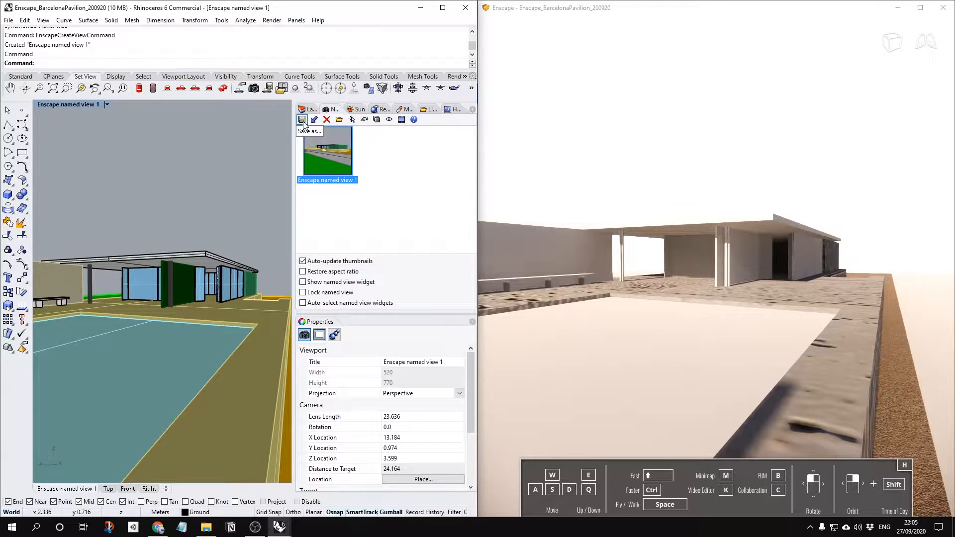
{"action": "left_click", "coordinate": [302, 120]}
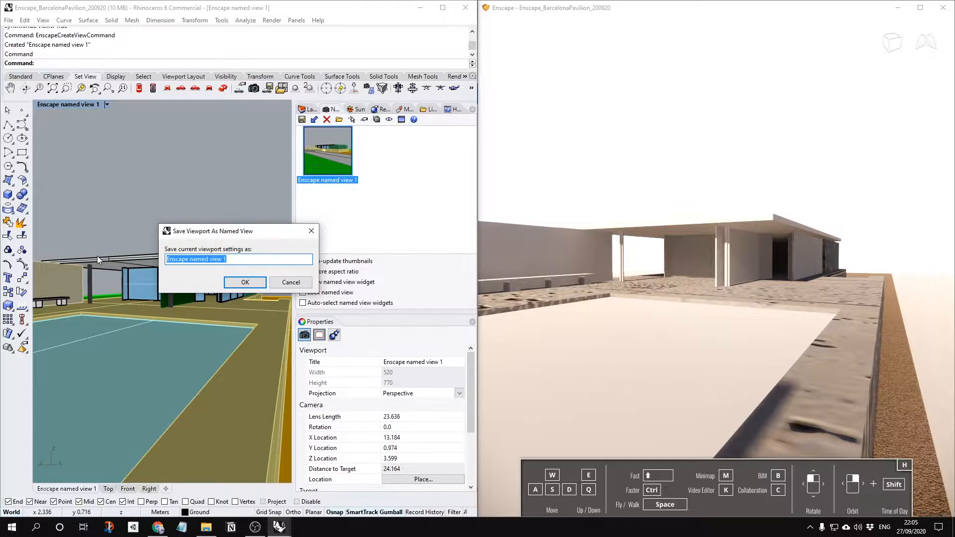
{"action": "type", "text": "Pe"}
{"action": "key", "text": "Return"}
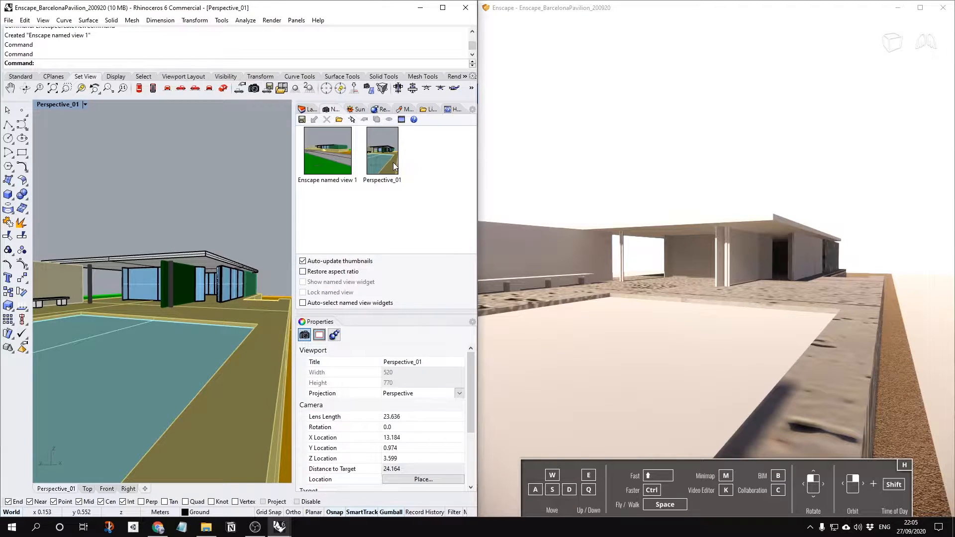
Move the Rhino view over the roof and around the pool, and restore the "Perspective_01" named view
{"action": "double_click", "coordinate": [390, 161]}
{"action": "scroll", "coordinate": [184, 234], "scroll_direction": "down", "scroll_amount": 12}
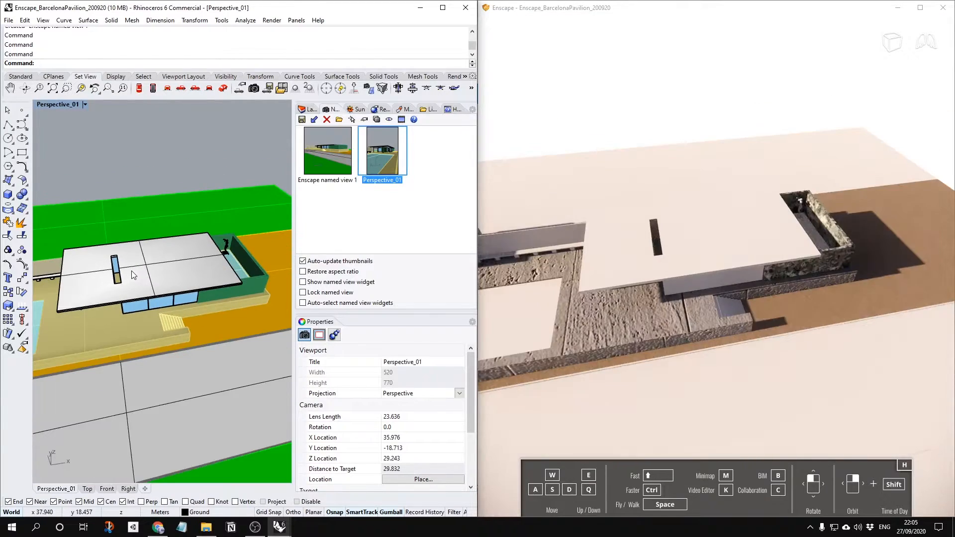
{"action": "left_click", "coordinate": [136, 285]}
{"action": "key", "text": "Escape"}
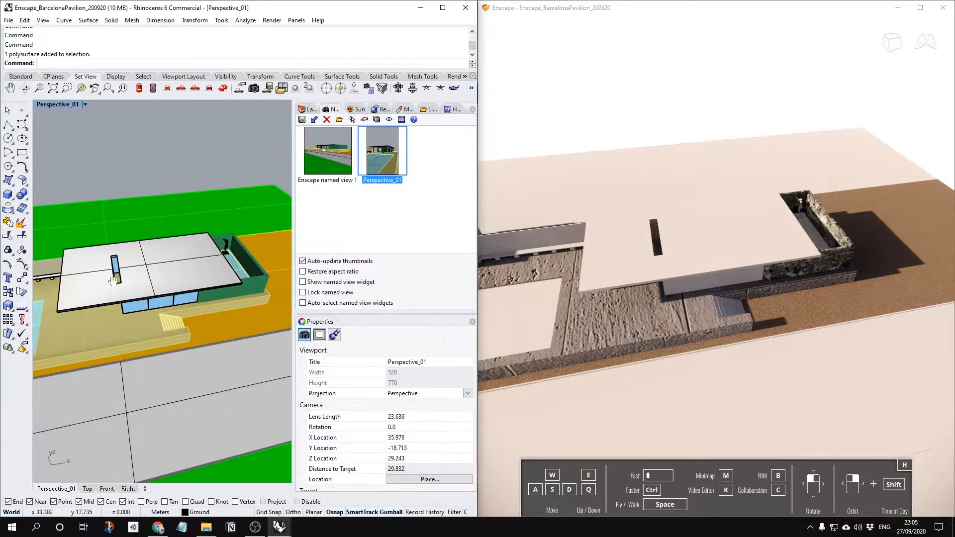
{"action": "right_click_drag", "start_coordinate": [105, 278], "coordinate": [174, 278], "text": "shift"}
{"action": "scroll", "coordinate": [118, 279], "scroll_direction": "up", "scroll_amount": 14}
{"action": "right_click_drag", "start_coordinate": [100, 281], "coordinate": [211, 267], "text": "shift"}
{"action": "scroll", "coordinate": [181, 278], "scroll_direction": "down", "scroll_amount": 2}
{"action": "scroll", "coordinate": [180, 276], "scroll_direction": "down", "scroll_amount": 10}
{"action": "scroll", "coordinate": [169, 272], "scroll_direction": "up", "scroll_amount": 12}
{"action": "right_click_drag", "start_coordinate": [119, 273], "coordinate": [230, 256], "text": "shift"}
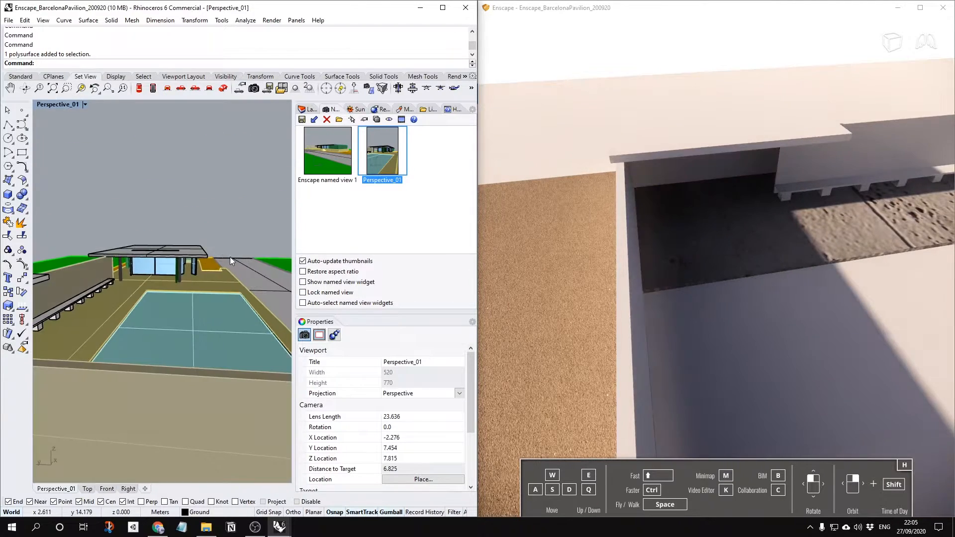
{"action": "right_click_drag", "start_coordinate": [149, 259], "coordinate": [250, 263], "text": "shift"}
{"action": "right_click_drag", "start_coordinate": [192, 282], "coordinate": [219, 283], "text": "shift"}
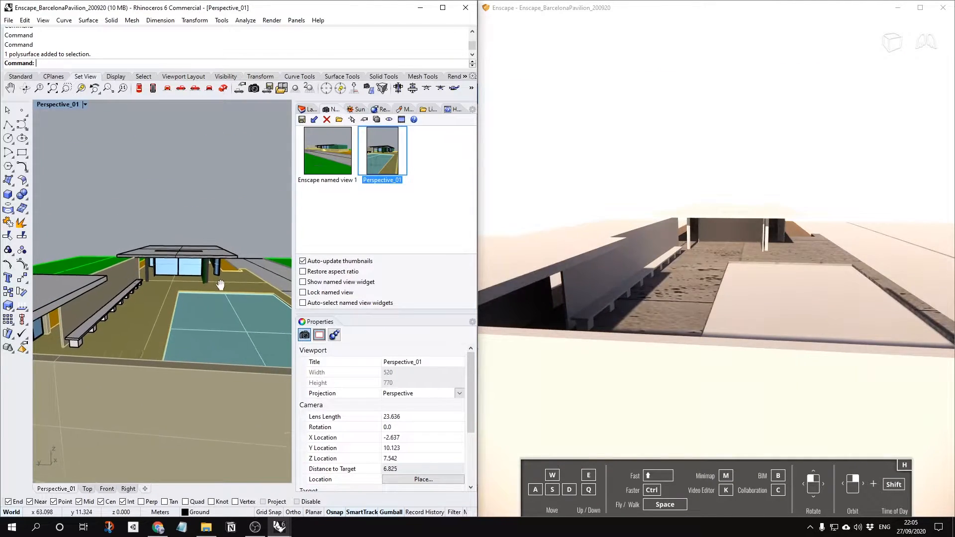
{"action": "double_click", "coordinate": [383, 162]}
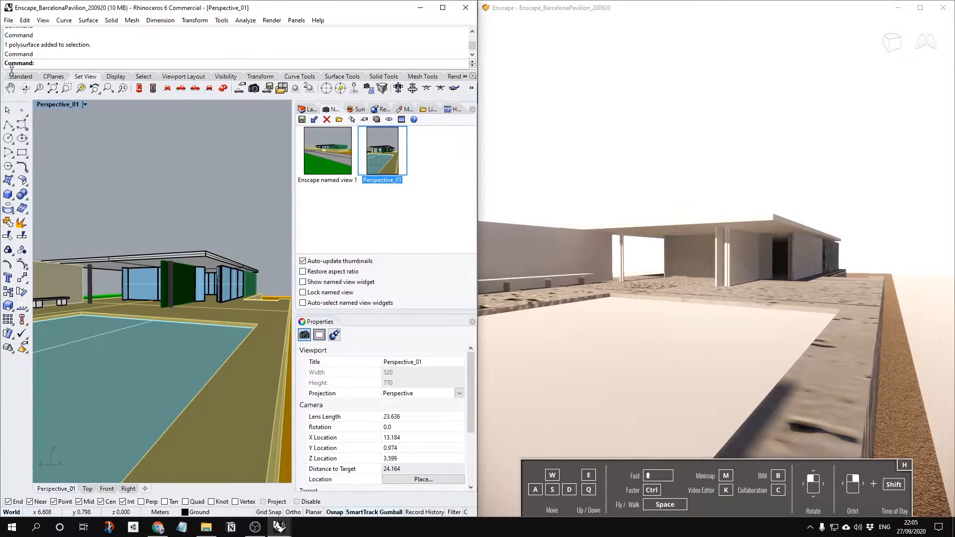
Bring up the Enscape tool set in Rhino, look at the Visual Settings rendering options and close them
{"action": "left_click", "coordinate": [463, 76]}
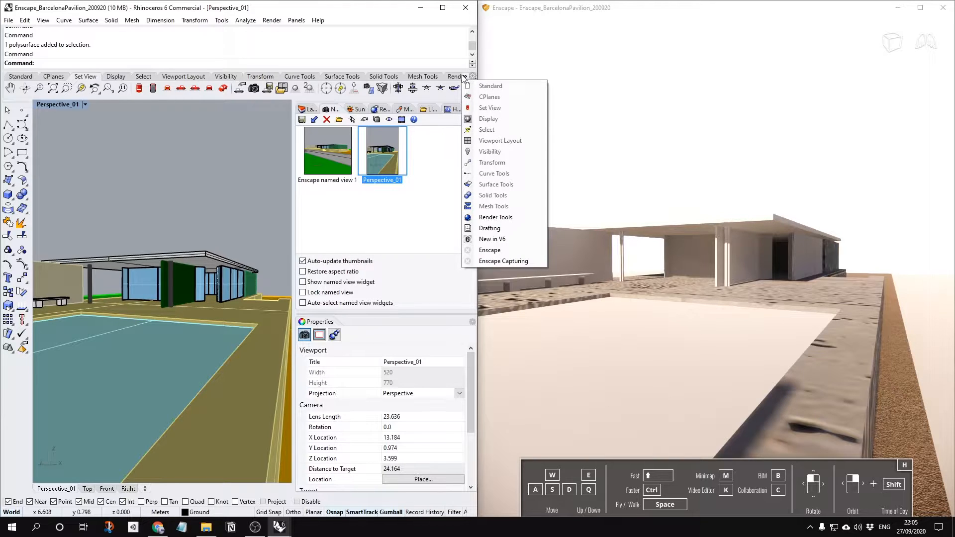
{"action": "left_click", "coordinate": [489, 250]}
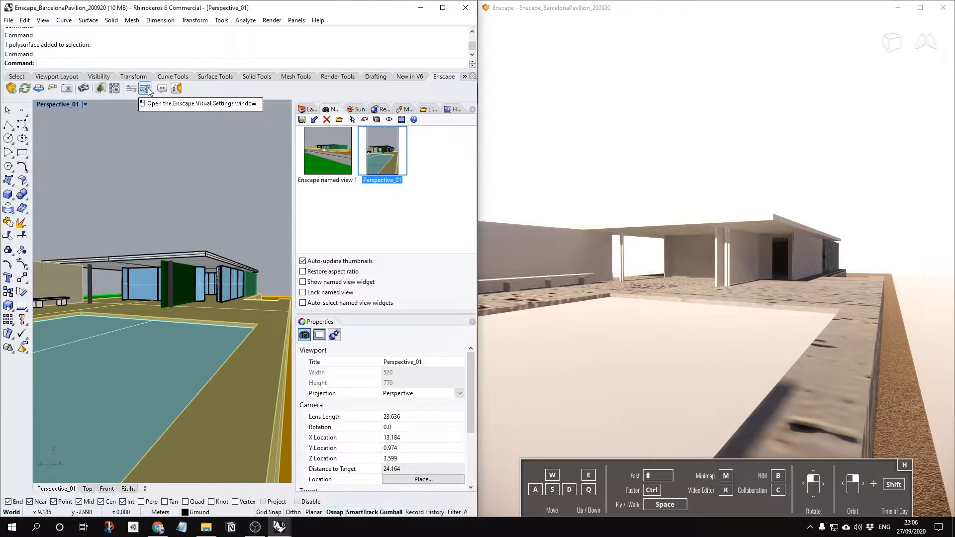
{"action": "left_click", "coordinate": [147, 90]}
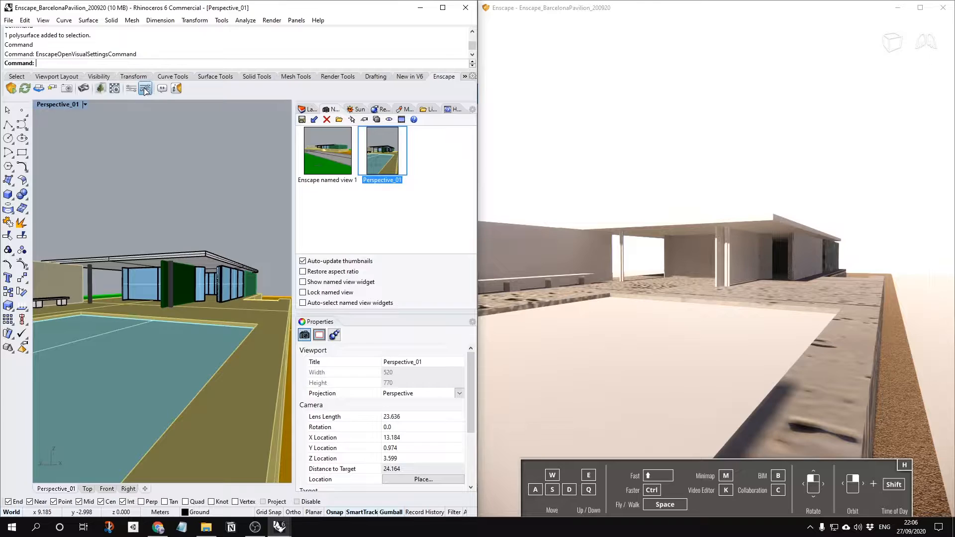
{"action": "left_click_drag", "start_coordinate": [239, 117], "coordinate": [240, 138]}
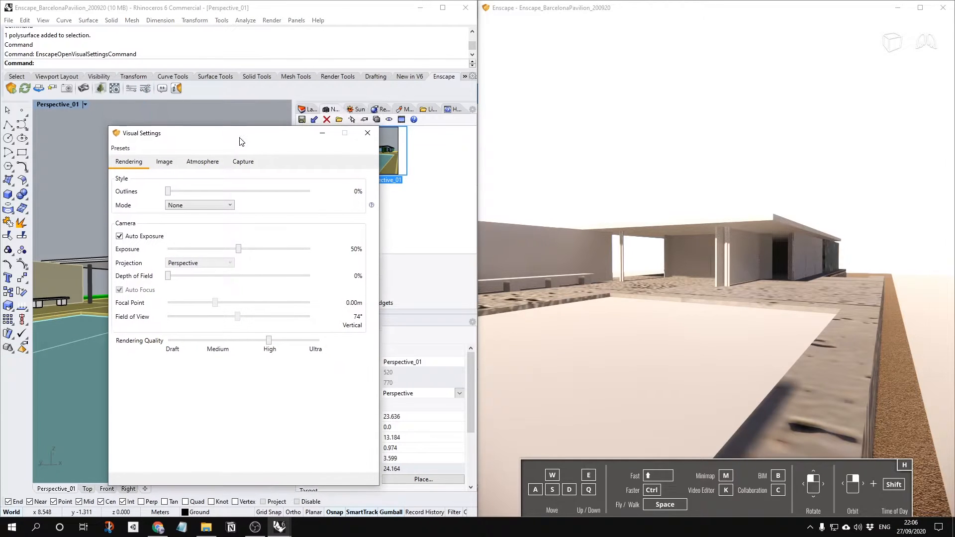
{"action": "left_click", "coordinate": [367, 133]}
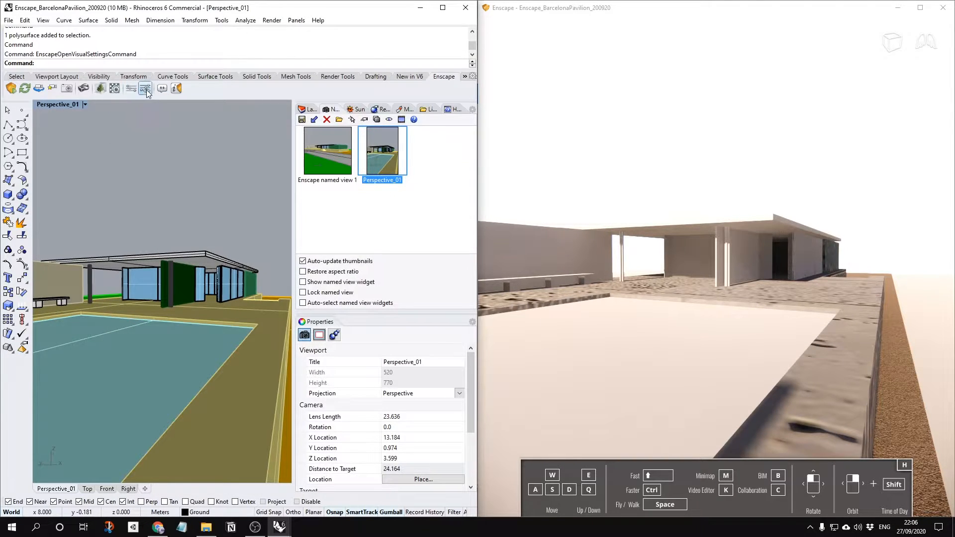
Look through the Enscape General Settings categories from Customization down to Settings Management
{"action": "left_click", "coordinate": [133, 90]}
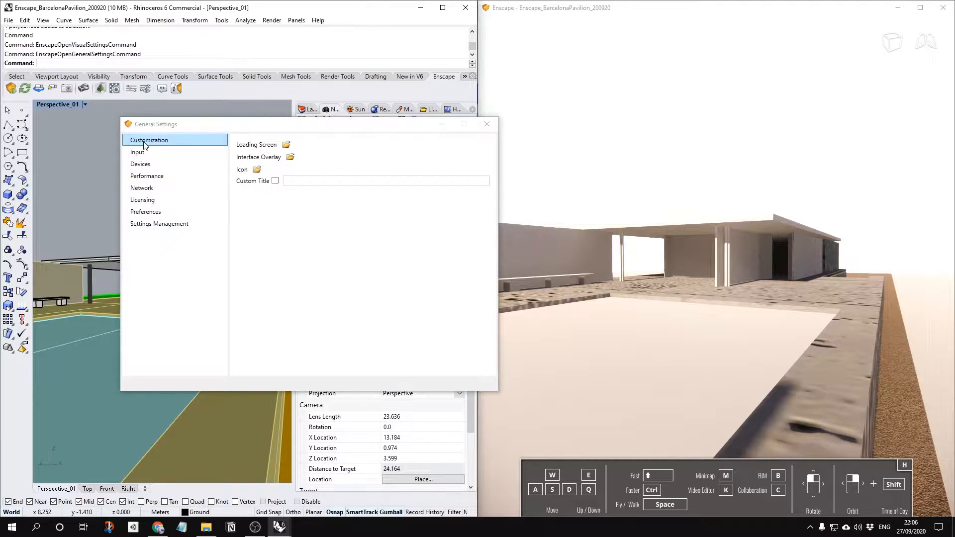
{"action": "left_click", "coordinate": [141, 152]}
{"action": "left_click", "coordinate": [146, 141]}
{"action": "left_click", "coordinate": [139, 155]}
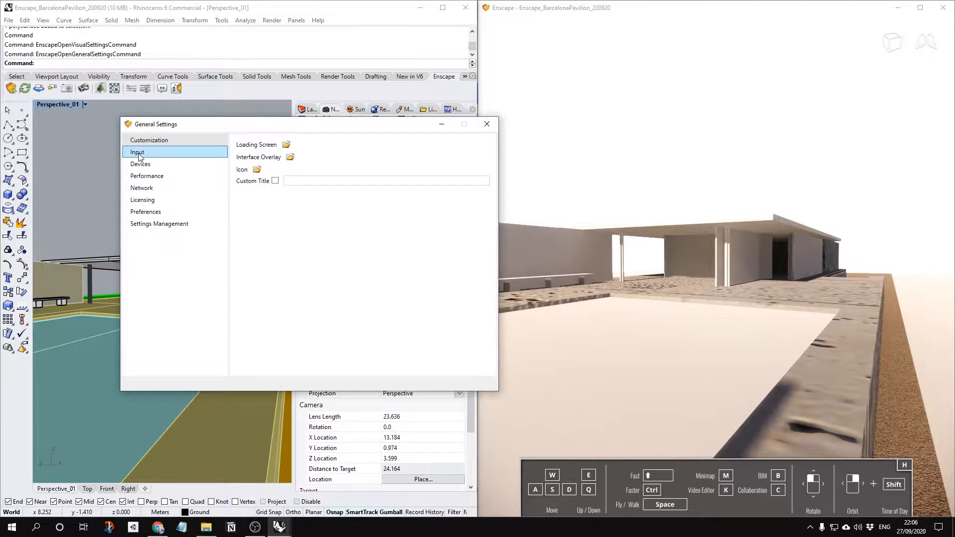
{"action": "left_click", "coordinate": [149, 165]}
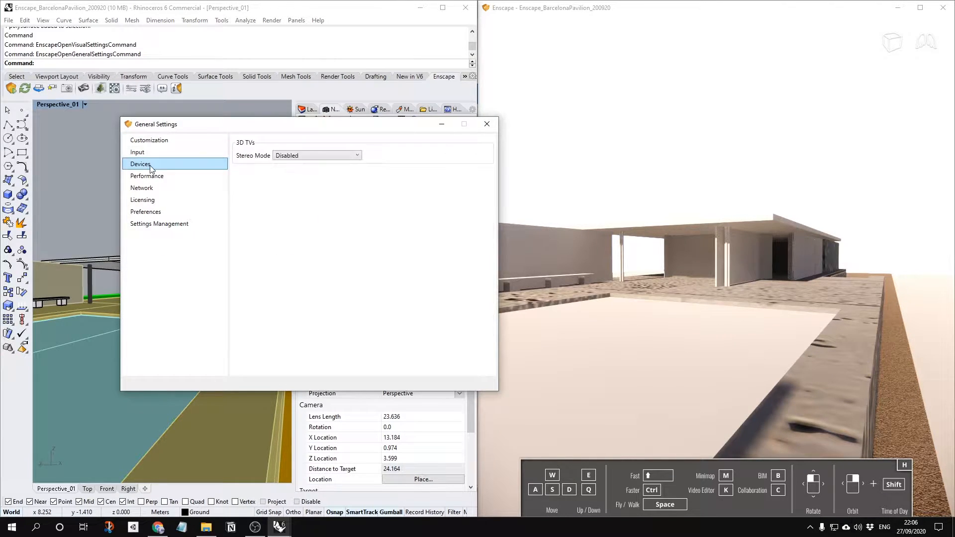
{"action": "left_click", "coordinate": [150, 176]}
{"action": "left_click", "coordinate": [148, 188]}
{"action": "left_click", "coordinate": [146, 200]}
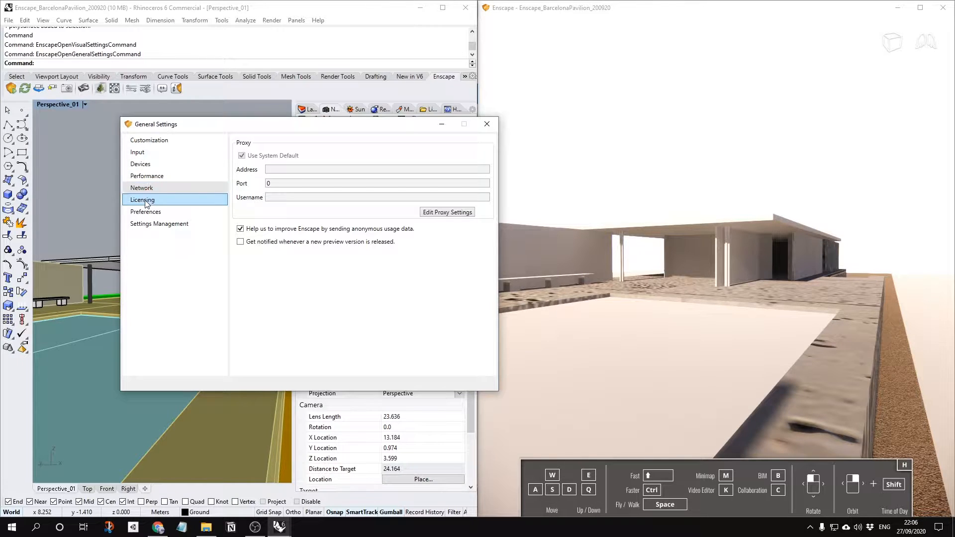
{"action": "left_click", "coordinate": [149, 212]}
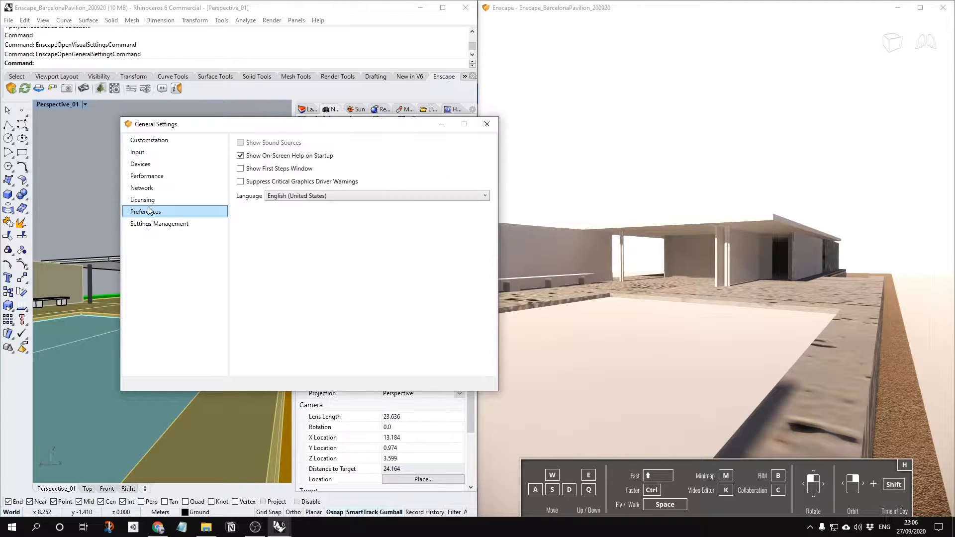
{"action": "left_click", "coordinate": [157, 223]}
Go back up through the General Settings categories, checking Preferences, Licensing, Network, Performance, Devices, Customization and Input
{"action": "left_click", "coordinate": [158, 213]}
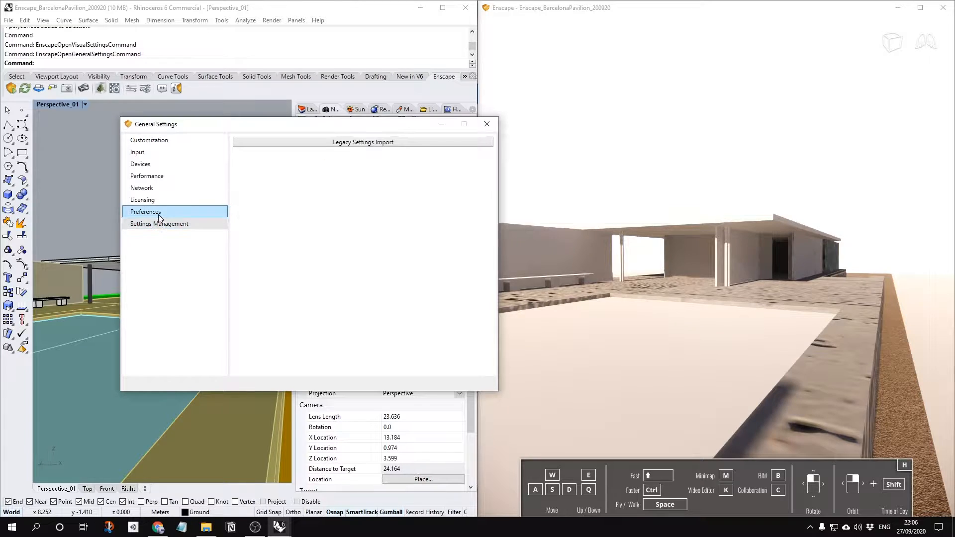
{"action": "left_click", "coordinate": [156, 201]}
{"action": "left_click", "coordinate": [148, 188]}
{"action": "left_click", "coordinate": [149, 176]}
{"action": "left_click", "coordinate": [155, 165]}
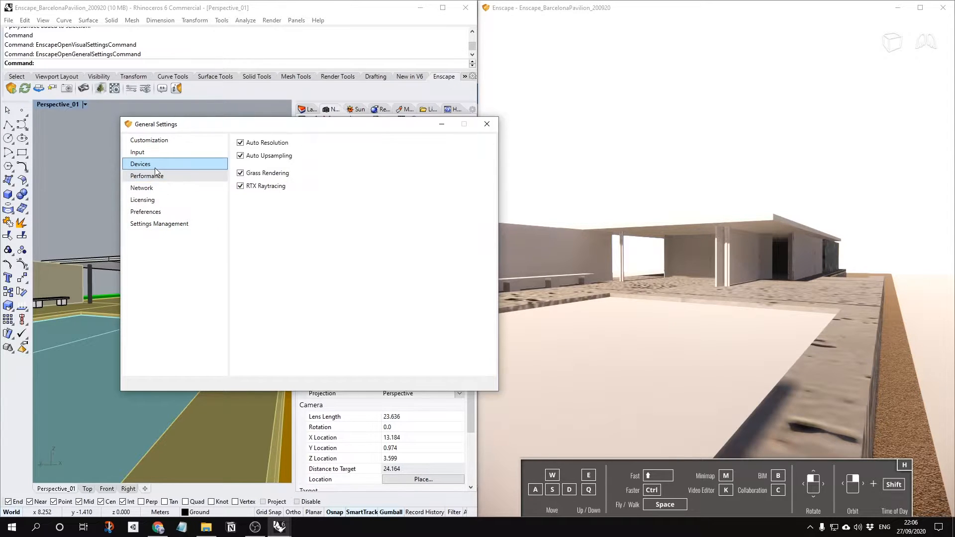
{"action": "left_click", "coordinate": [151, 153]}
{"action": "left_click", "coordinate": [153, 141]}
{"action": "left_click", "coordinate": [151, 153]}
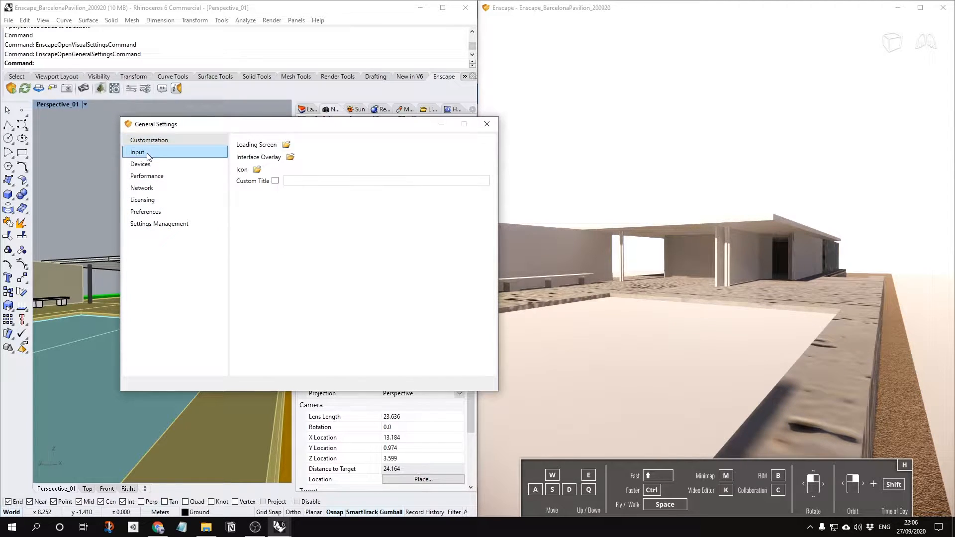
Recheck the Performance, Network and Devices settings, examine the Input speed and spectator options, and close General Settings
{"action": "left_click", "coordinate": [150, 176]}
{"action": "left_click", "coordinate": [150, 167]}
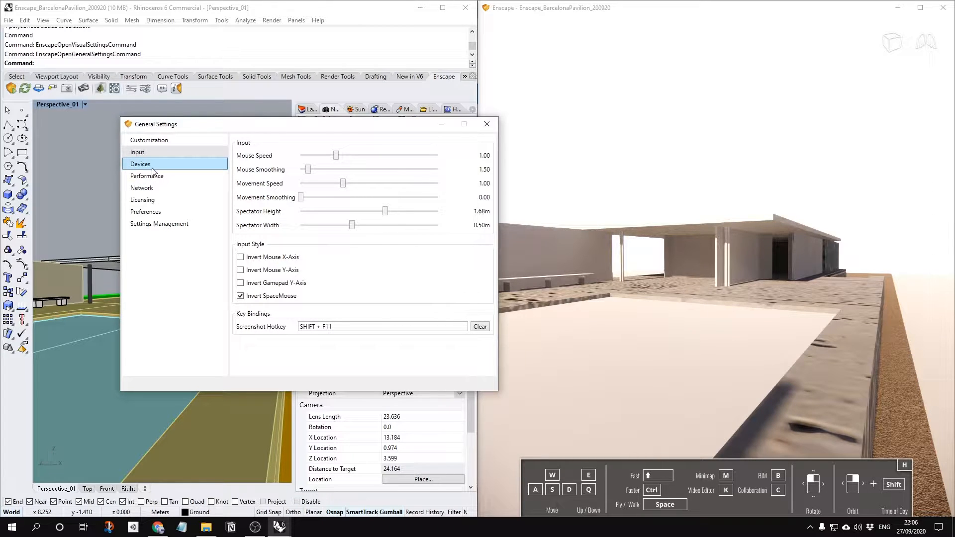
{"action": "left_click", "coordinate": [151, 176]}
{"action": "left_click", "coordinate": [149, 188]}
{"action": "left_click", "coordinate": [148, 200]}
{"action": "left_click", "coordinate": [148, 188]}
{"action": "left_click", "coordinate": [148, 165]}
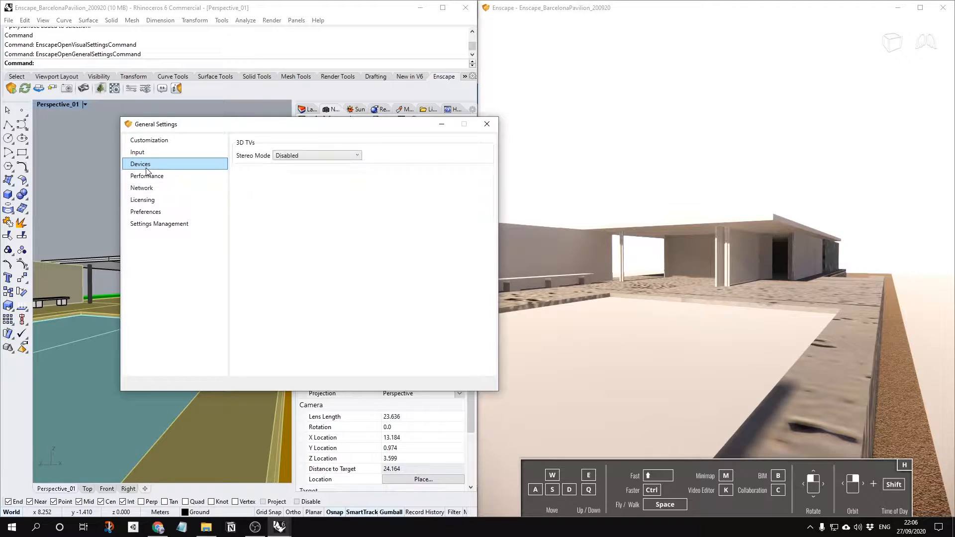
{"action": "left_click", "coordinate": [147, 153]}
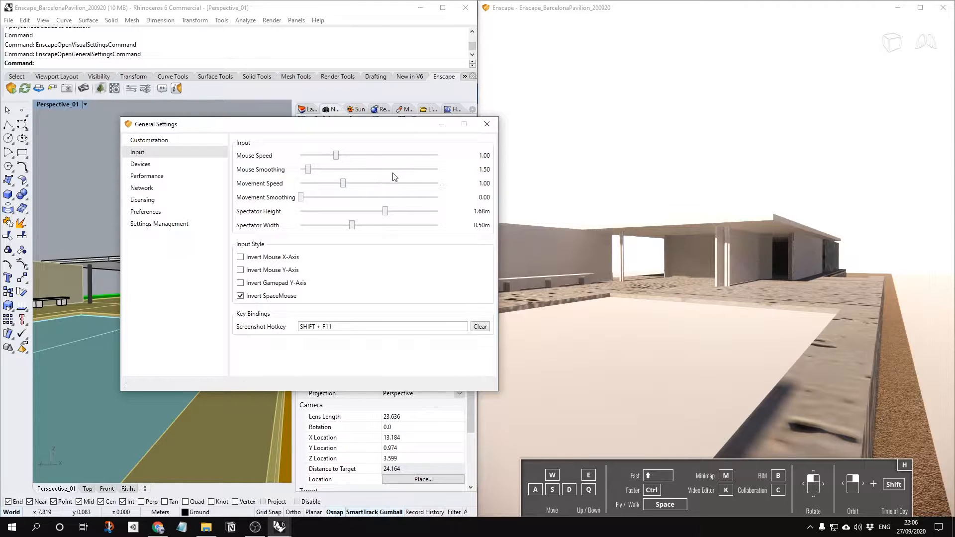
{"action": "left_click", "coordinate": [493, 127]}
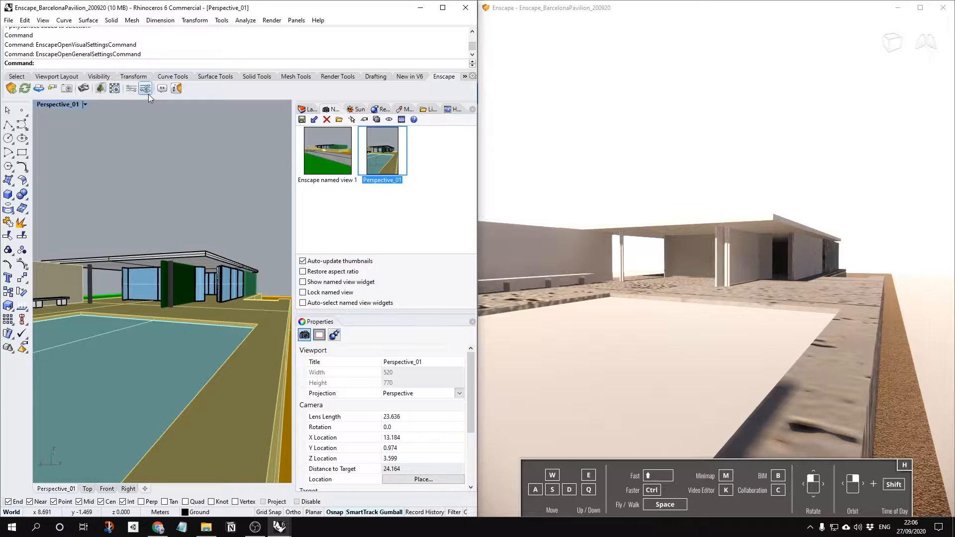
In Enscape's Visual Settings, try outlines at 87% and 75% on the pavilion and return them to 0%
{"action": "left_click", "coordinate": [134, 88]}
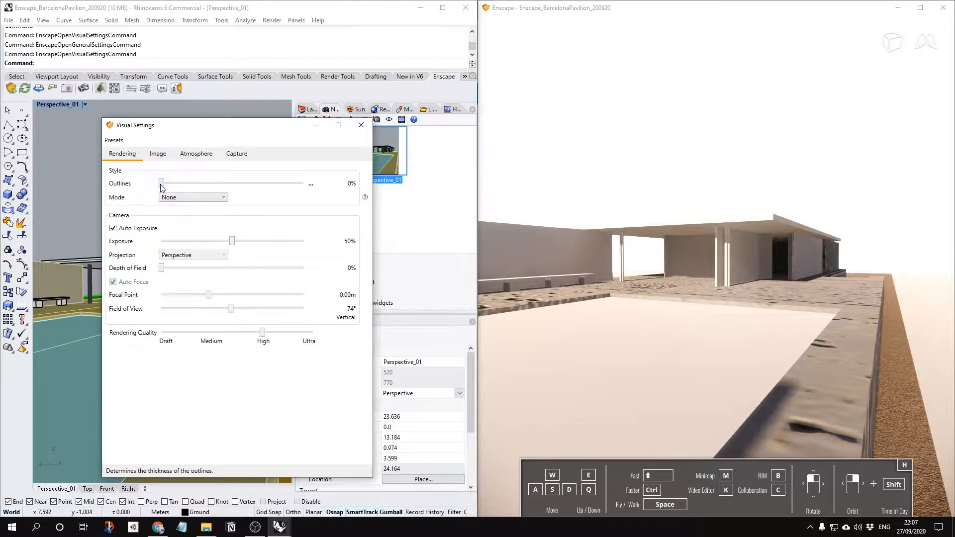
{"action": "left_click_drag", "start_coordinate": [162, 187], "coordinate": [284, 184]}
{"action": "left_click", "coordinate": [857, 235]}
{"action": "left_click_drag", "start_coordinate": [810, 235], "coordinate": [818, 258]}
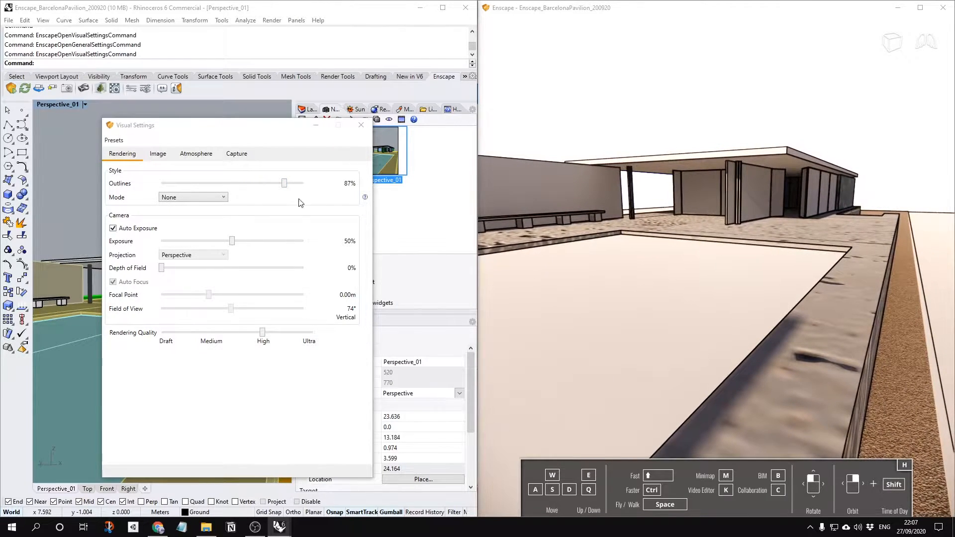
{"action": "left_click_drag", "start_coordinate": [284, 184], "coordinate": [269, 188]}
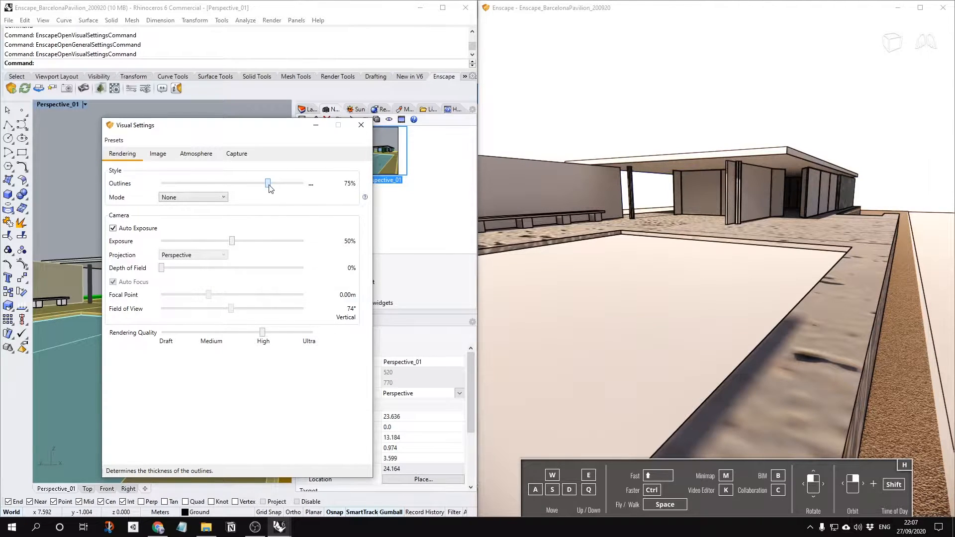
{"action": "left_click_drag", "start_coordinate": [269, 188], "coordinate": [164, 187]}
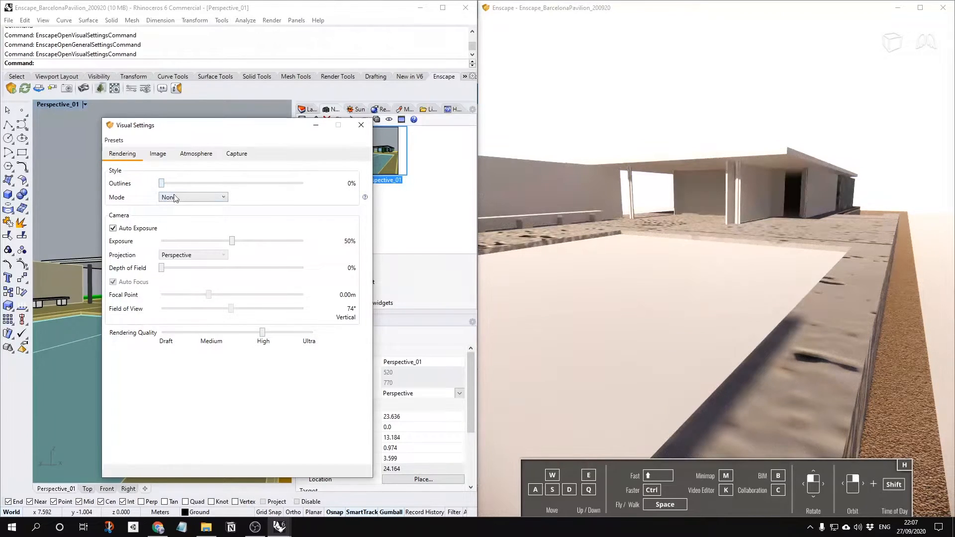
Set the rendering style mode to White and view the pavilion in Enscape from a higher angle
{"action": "left_click", "coordinate": [199, 197]}
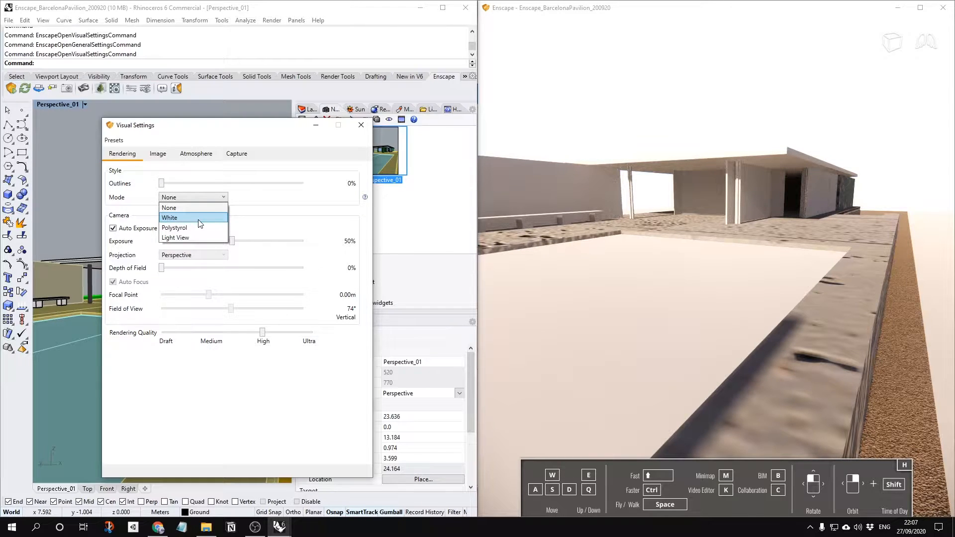
{"action": "left_click", "coordinate": [199, 219]}
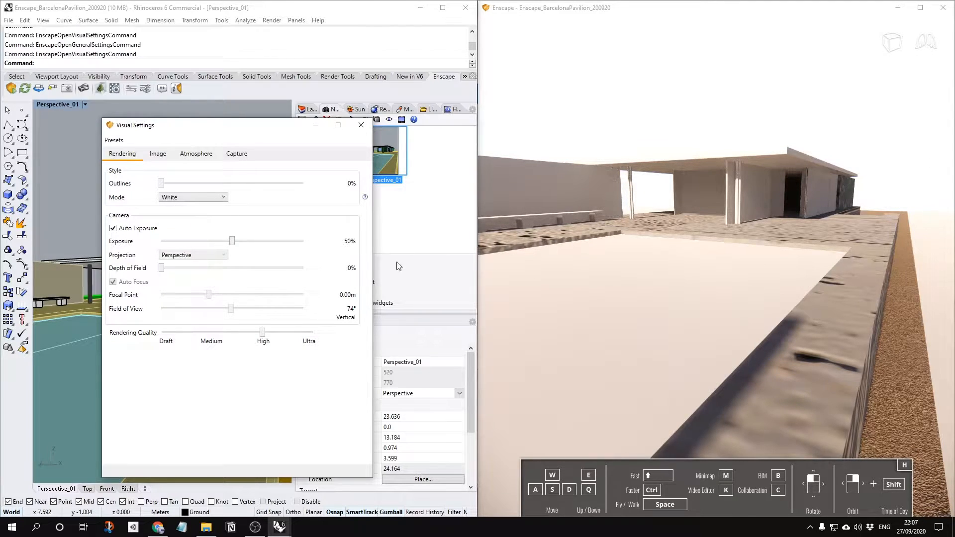
{"action": "right_click_drag", "start_coordinate": [781, 144], "coordinate": [795, 202]}
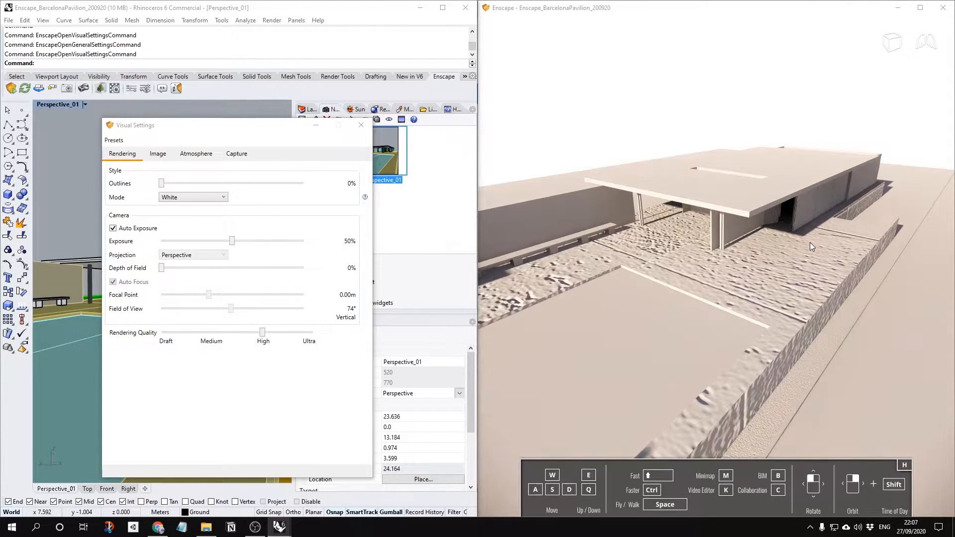
Move closer to the white pavilion in Enscape and shift the time of day to change the sun direction and shadows
{"action": "right_click_drag", "start_coordinate": [743, 287], "coordinate": [778, 294]}
{"action": "right_click_drag", "start_coordinate": [818, 242], "coordinate": [828, 264]}
{"action": "scroll", "coordinate": [828, 263], "scroll_direction": "up", "scroll_amount": 2}
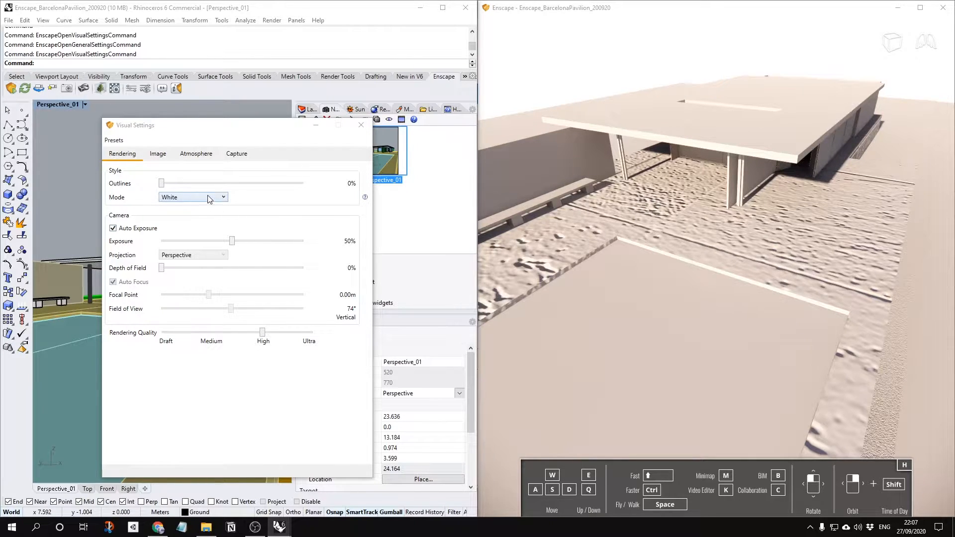
{"action": "left_click", "coordinate": [173, 201]}
{"action": "left_click_drag", "start_coordinate": [745, 127], "coordinate": [752, 174]}
{"action": "right_click_drag", "start_coordinate": [778, 291], "coordinate": [695, 292], "text": "shift"}
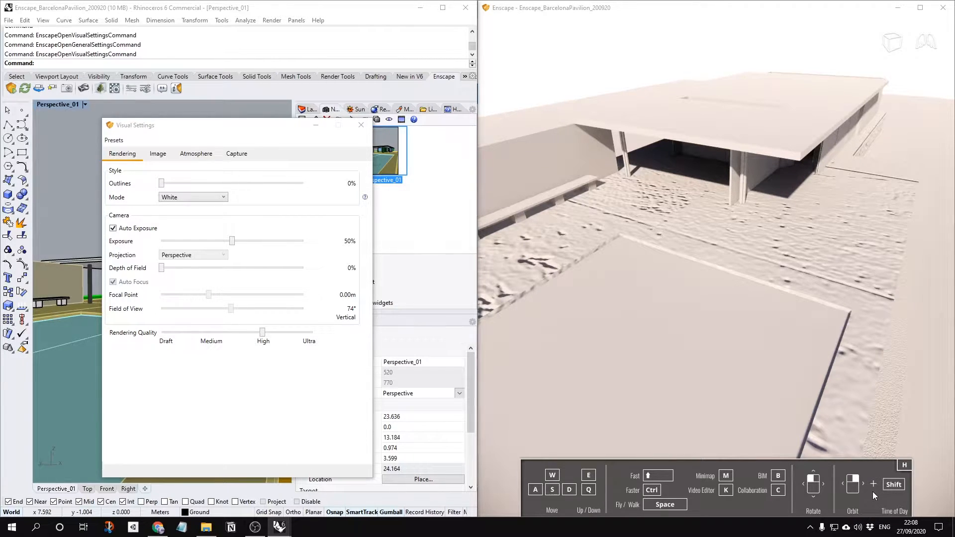
{"action": "right_click_drag", "start_coordinate": [847, 376], "coordinate": [691, 376], "text": "shift"}
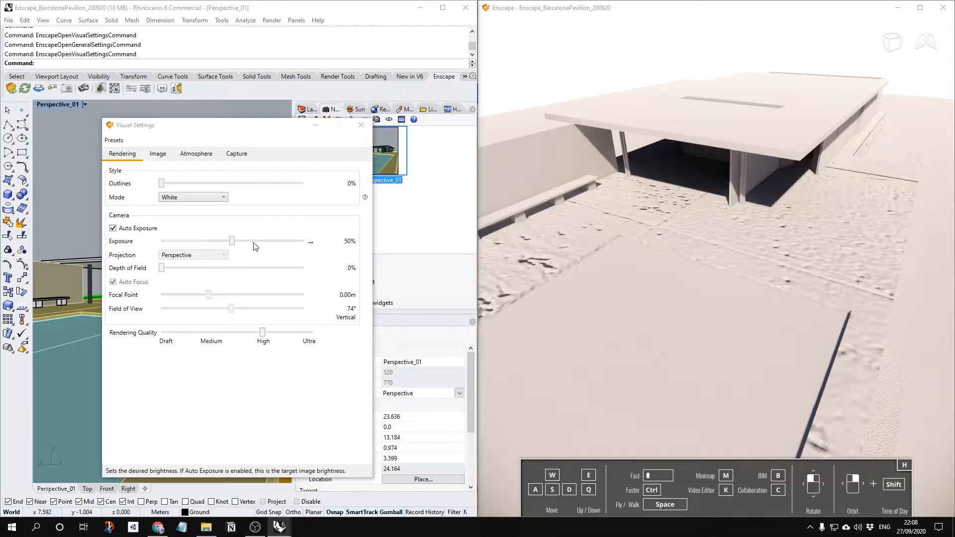
Try a camera exposure of 7% with Auto Exposure on and reset it to the default
{"action": "scroll", "coordinate": [688, 312], "scroll_direction": "down", "scroll_amount": 5}
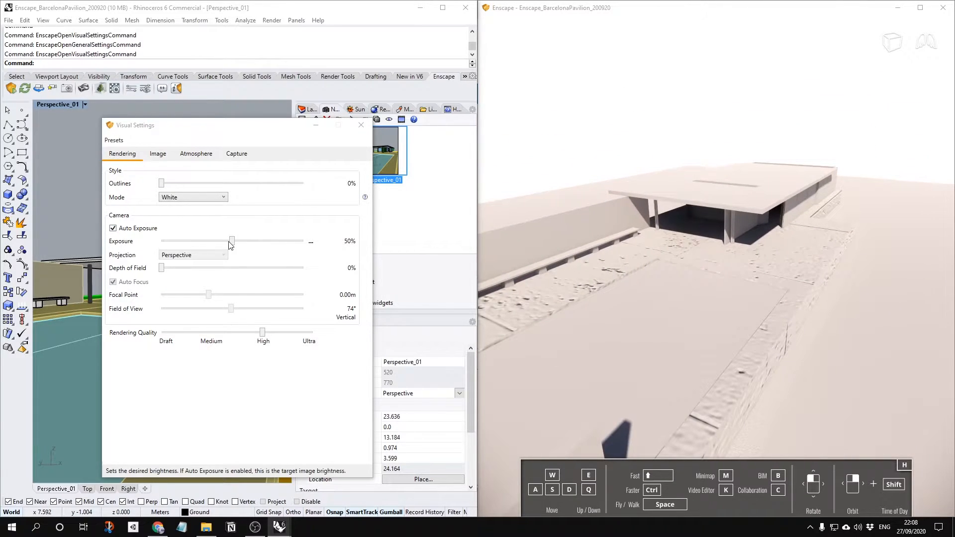
{"action": "left_click_drag", "start_coordinate": [234, 245], "coordinate": [172, 243]}
{"action": "left_click", "coordinate": [311, 242]}
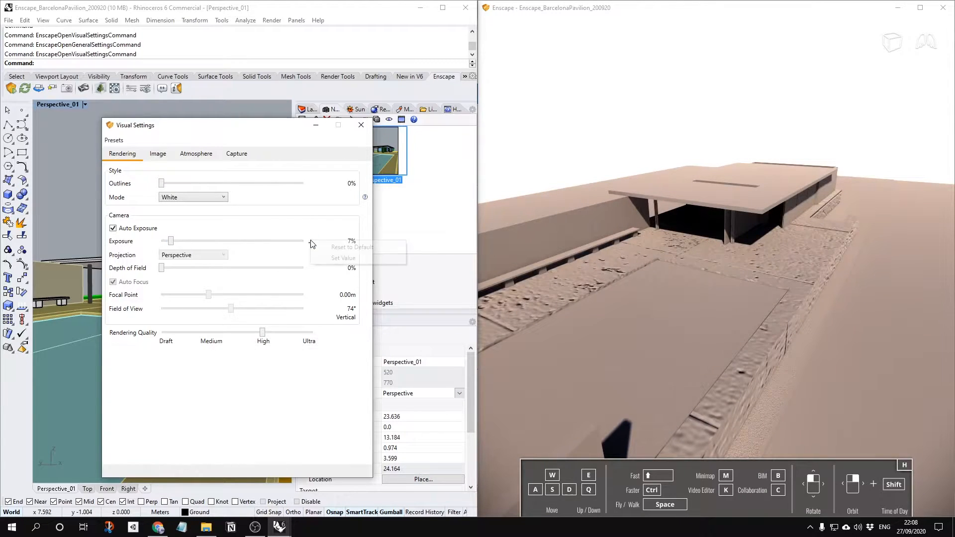
{"action": "left_click", "coordinate": [343, 247]}
Turn Auto Exposure off, try the exposure at 49%, reset it to the default and turn Auto Exposure back on
{"action": "left_click", "coordinate": [113, 228]}
{"action": "mouse_move", "coordinate": [232, 248]}
{"action": "left_mouse_down"}
{"action": "mouse_move", "coordinate": [168, 241]}
{"action": "mouse_move", "coordinate": [258, 243]}
{"action": "mouse_move", "coordinate": [233, 244]}
{"action": "left_mouse_up"}
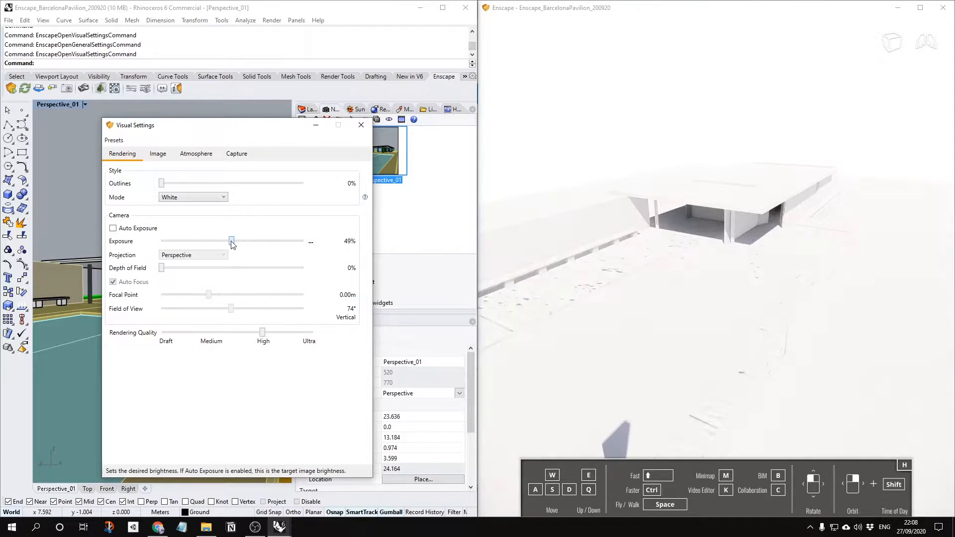
{"action": "left_click", "coordinate": [311, 242]}
{"action": "left_click", "coordinate": [331, 249]}
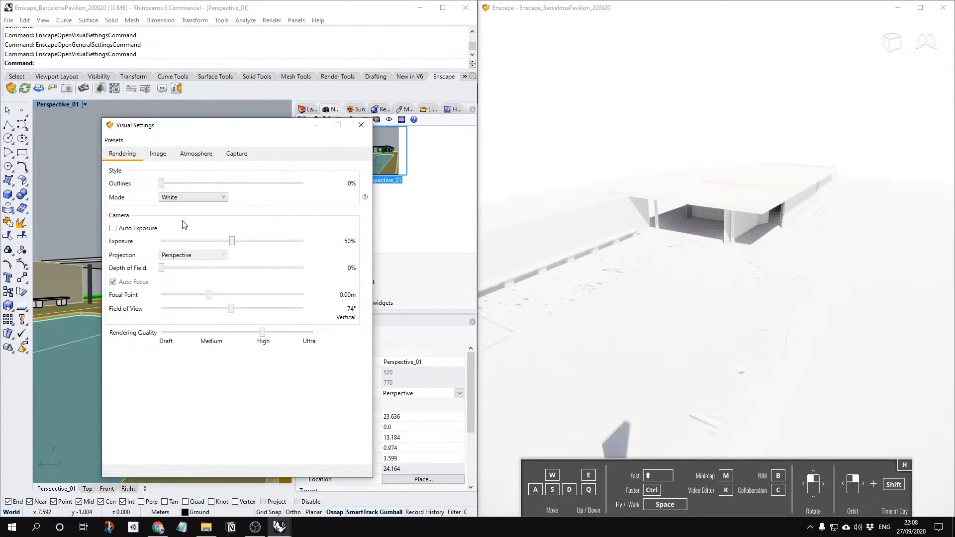
{"action": "left_click", "coordinate": [140, 228]}
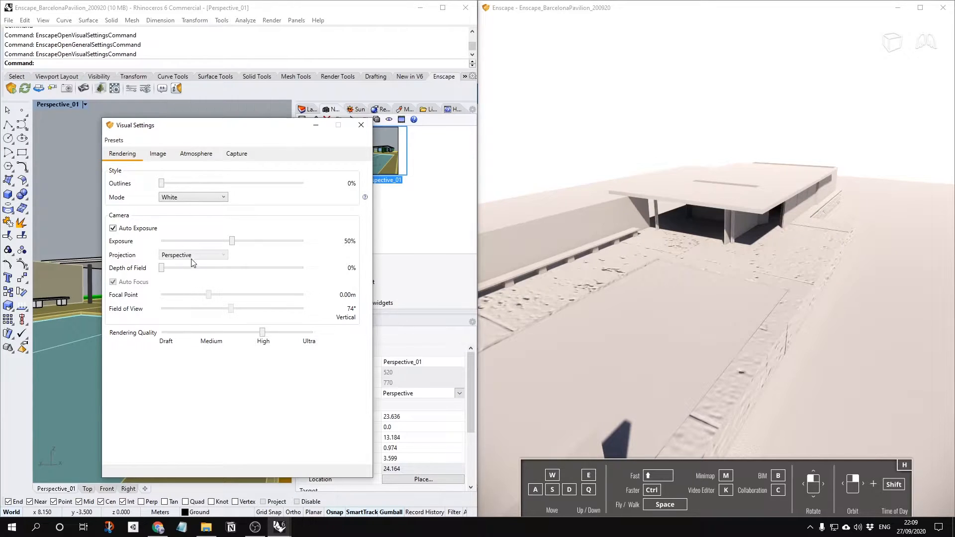
Disable view synchronization, try the Two-Point and Orthographic projections, return to Perspective and re-enable synchronization
{"action": "left_click", "coordinate": [39, 89]}
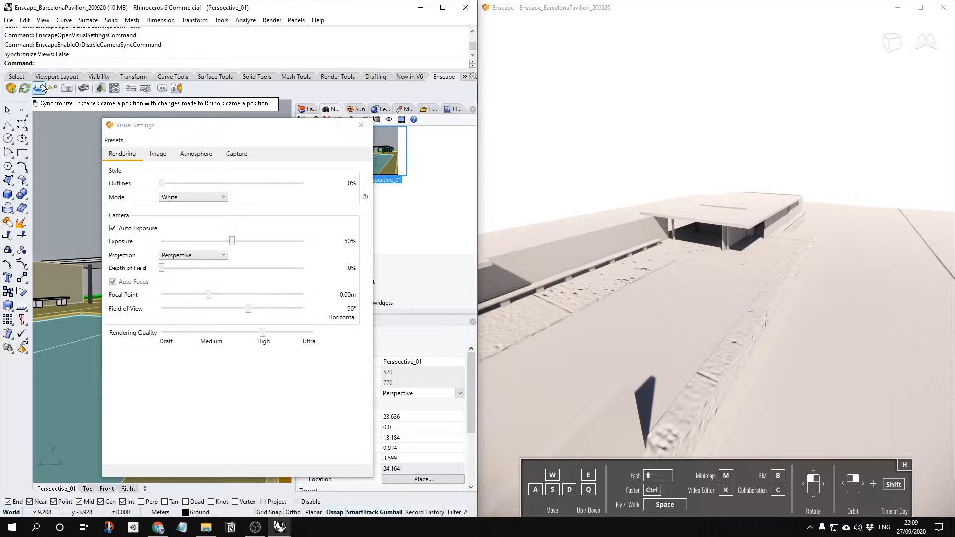
{"action": "left_click", "coordinate": [193, 254]}
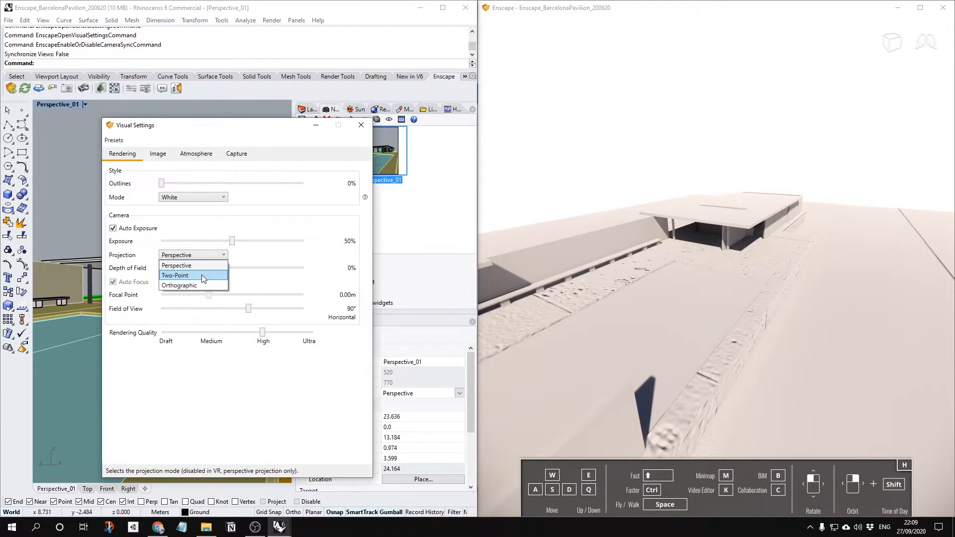
{"action": "left_click", "coordinate": [201, 273]}
{"action": "left_click", "coordinate": [193, 255]}
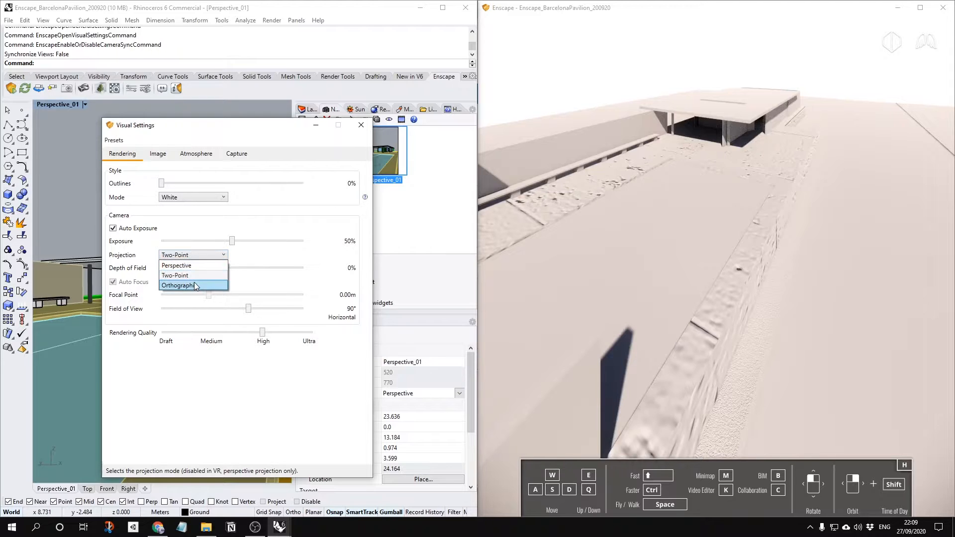
{"action": "left_click", "coordinate": [194, 282]}
{"action": "left_click", "coordinate": [199, 256]}
{"action": "left_click", "coordinate": [179, 264]}
{"action": "left_click", "coordinate": [52, 88]}
Bring the Enscape view back to a raised position outside the pavilion and set the rendering style mode to Polystyrol
{"action": "left_click", "coordinate": [804, 215]}
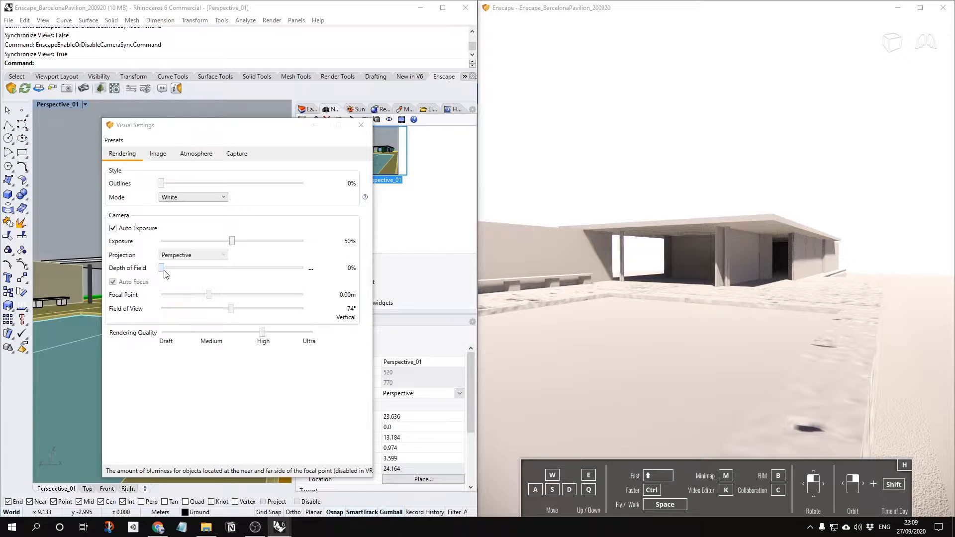
{"action": "scroll", "coordinate": [745, 243], "scroll_direction": "down", "scroll_amount": 10}
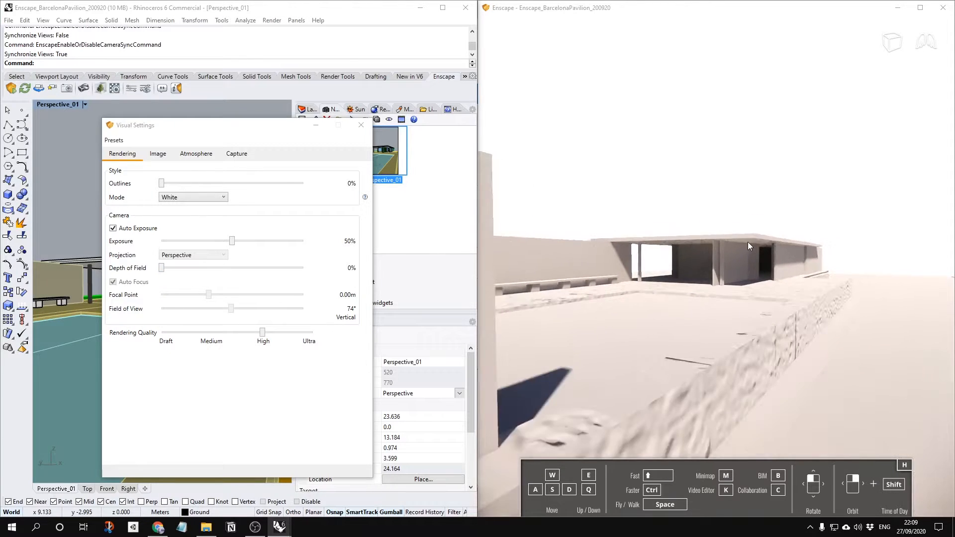
{"action": "scroll", "coordinate": [748, 242], "scroll_direction": "down", "scroll_amount": 5}
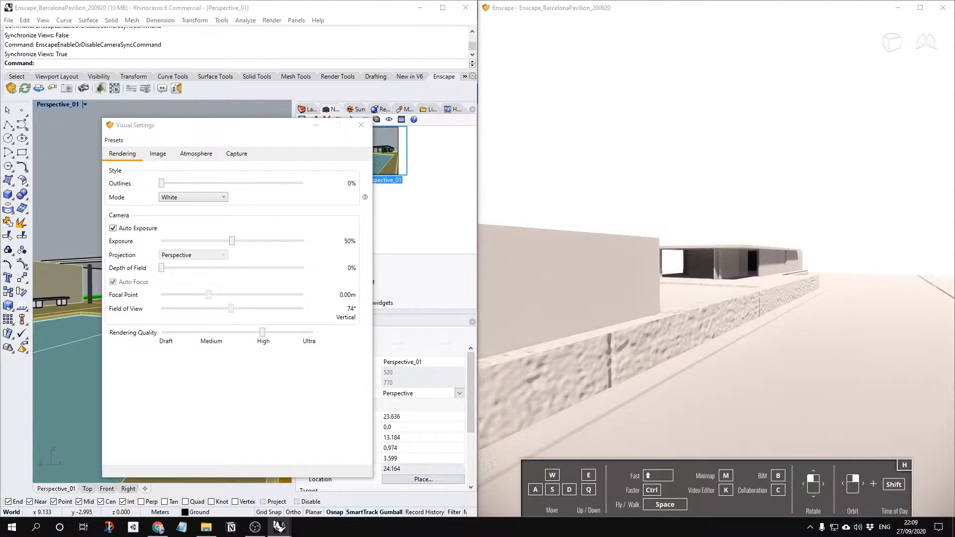
{"action": "left_click_drag", "start_coordinate": [723, 202], "coordinate": [708, 168]}
{"action": "scroll", "coordinate": [708, 168], "scroll_direction": "down", "scroll_amount": 10}
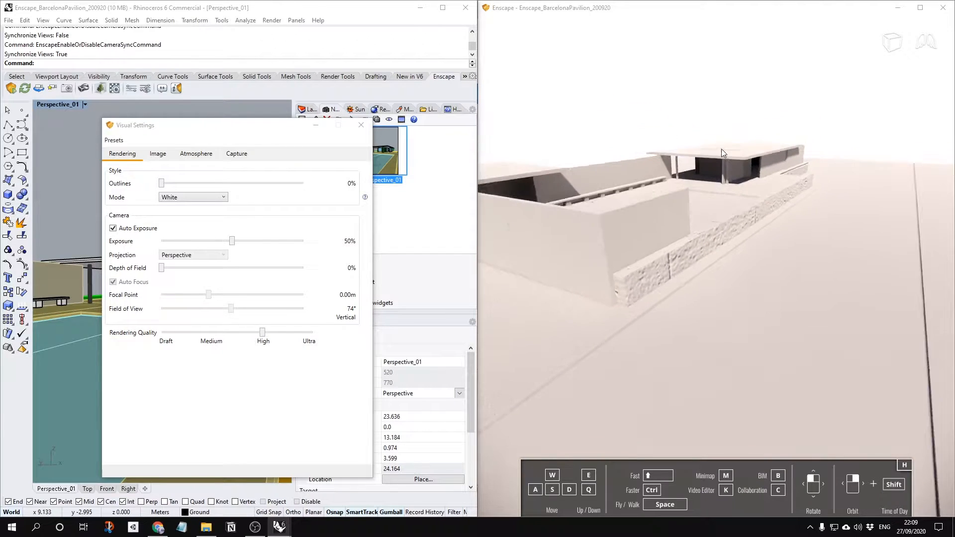
{"action": "mouse_move", "coordinate": [721, 148]}
{"action": "middle_mouse_down"}
{"action": "mouse_move", "coordinate": [725, 140]}
{"action": "mouse_move", "coordinate": [707, 127]}
{"action": "middle_mouse_up"}
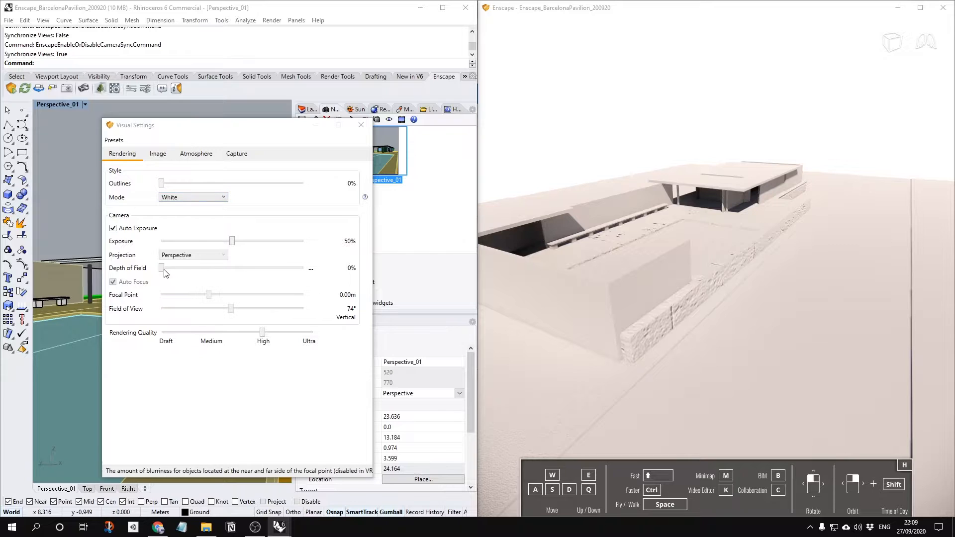
{"action": "left_click", "coordinate": [183, 197]}
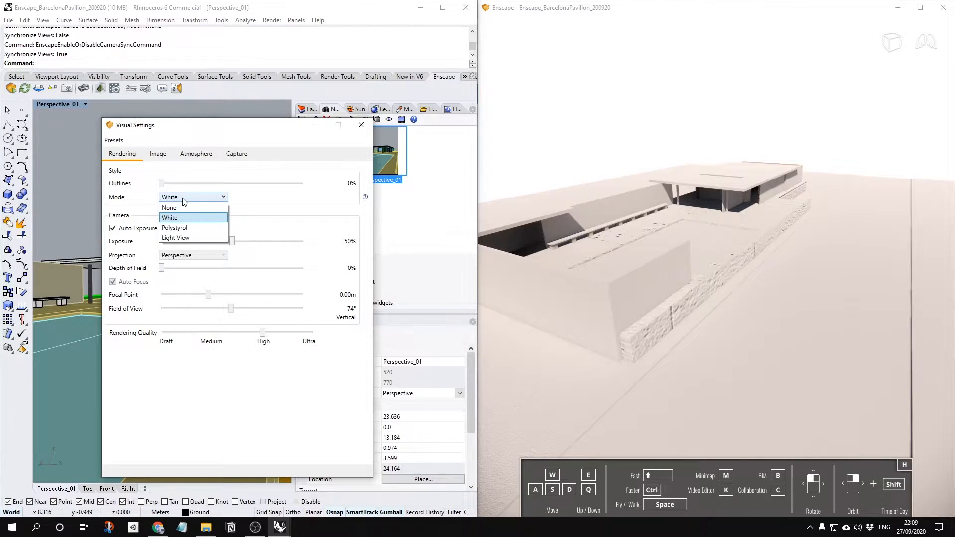
{"action": "left_click", "coordinate": [175, 228]}
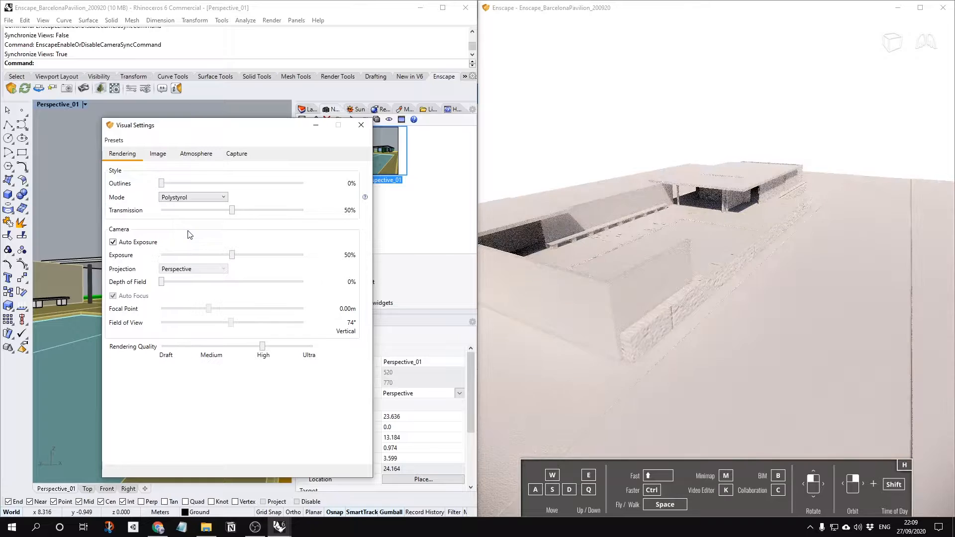
Examine the Polystyrol look of the pavilion in Enscape up close and from farther away
{"action": "middle_click_drag", "start_coordinate": [738, 306], "coordinate": [658, 171]}
{"action": "left_click_drag", "start_coordinate": [864, 225], "coordinate": [746, 350]}
{"action": "scroll", "coordinate": [746, 347], "scroll_direction": "up", "scroll_amount": 3}
{"action": "mouse_move", "coordinate": [746, 346]}
{"action": "middle_mouse_down"}
{"action": "mouse_move", "coordinate": [739, 384]}
{"action": "mouse_move", "coordinate": [736, 357]}
{"action": "middle_mouse_up"}
{"action": "middle_click_drag", "start_coordinate": [756, 418], "coordinate": [746, 386]}
{"action": "scroll", "coordinate": [611, 332], "scroll_direction": "down", "scroll_amount": 6}
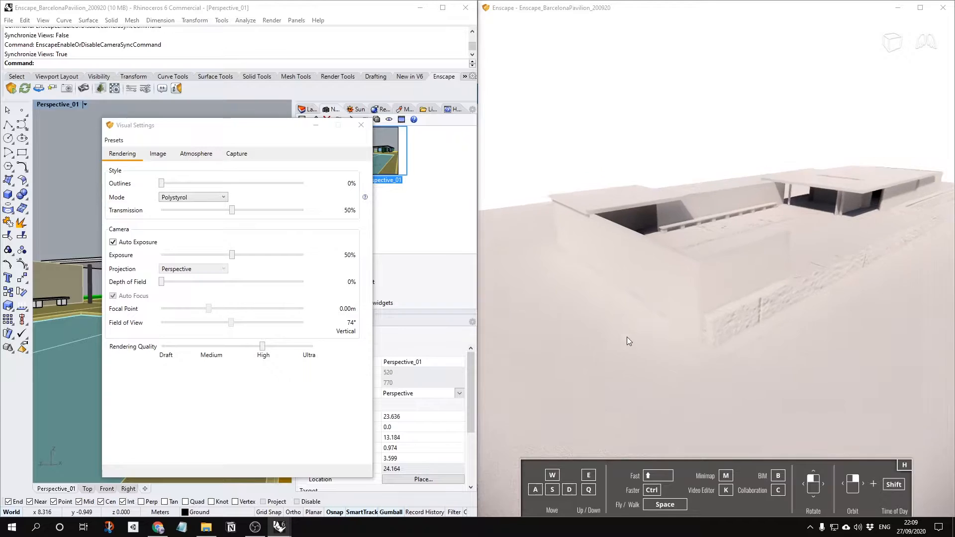
{"action": "middle_click_drag", "start_coordinate": [735, 215], "coordinate": [727, 237]}
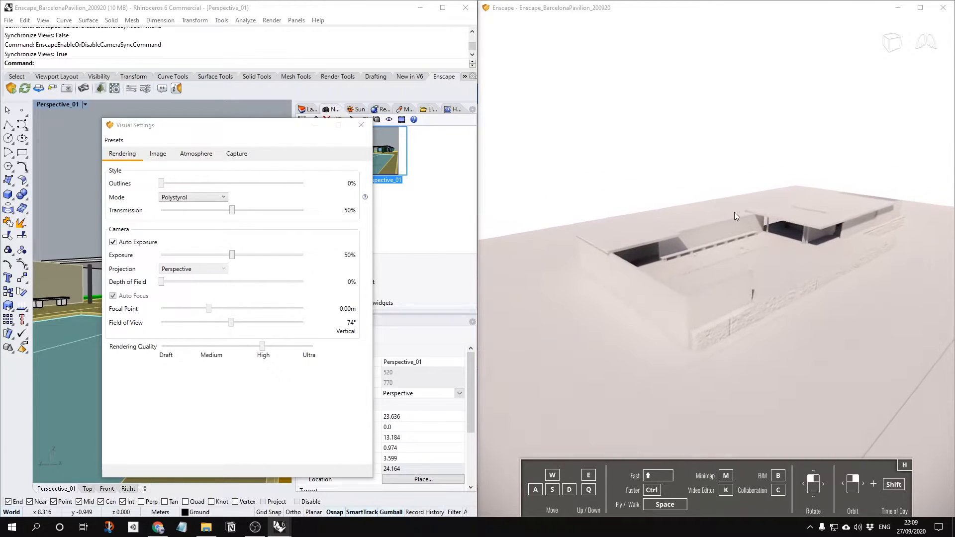
Try the Light View rendering style mode and view the pavilion's light distribution in Enscape
{"action": "left_click", "coordinate": [203, 197]}
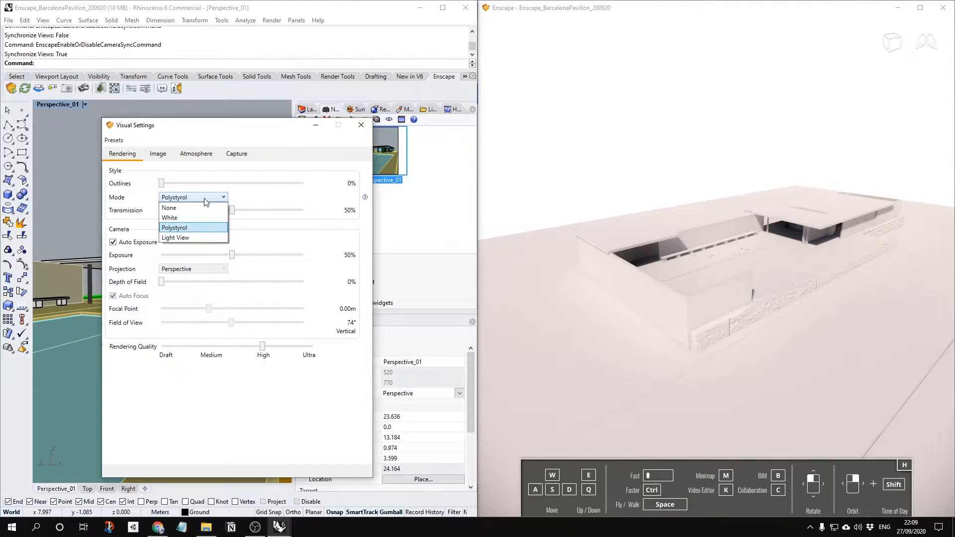
{"action": "left_click", "coordinate": [187, 238]}
{"action": "left_click", "coordinate": [614, 318]}
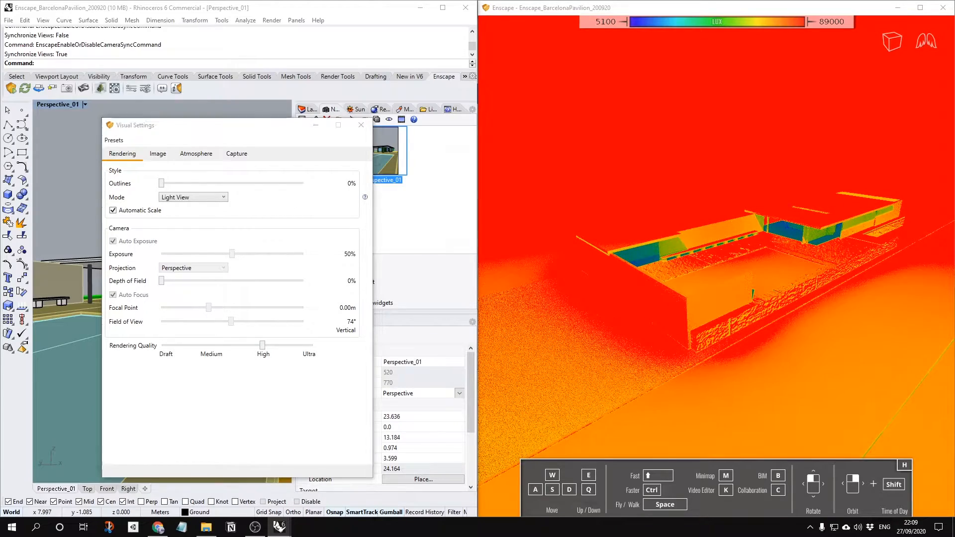
{"action": "middle_click_drag", "start_coordinate": [812, 223], "coordinate": [802, 227]}
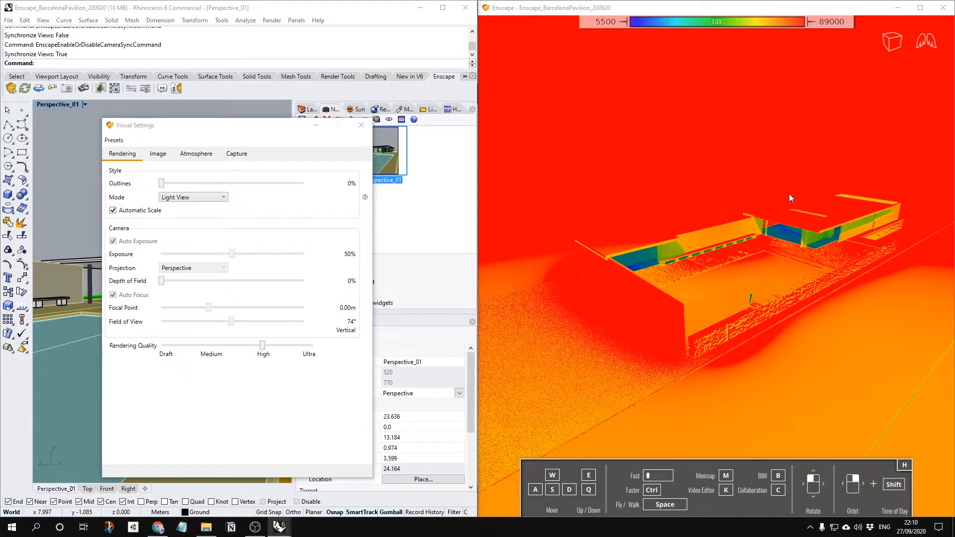
Set the rendering style mode to None in Visual Settings
{"action": "left_click", "coordinate": [172, 197]}
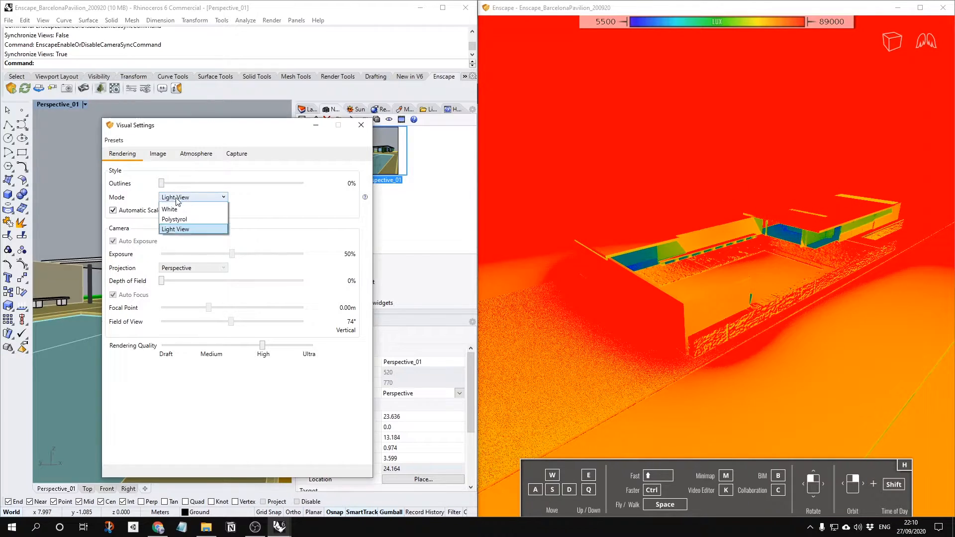
{"action": "left_click", "coordinate": [185, 208]}
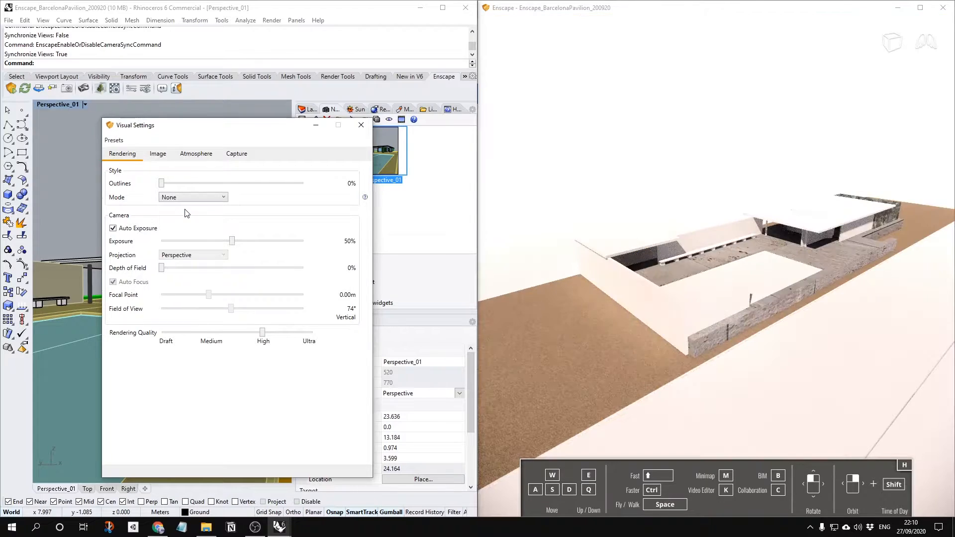
{"action": "left_click", "coordinate": [633, 328]}
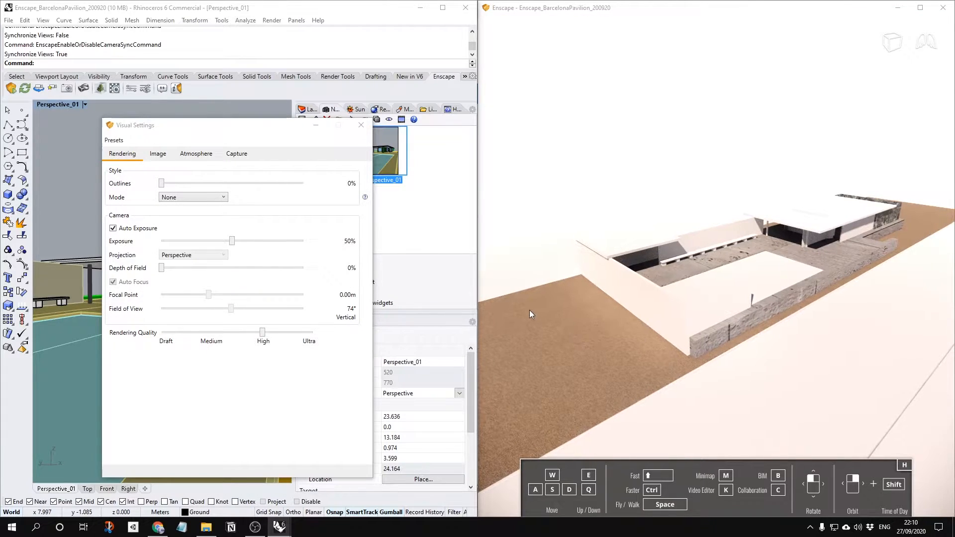
Turn Auto Focus off, raise the depth of field to 100% and adjust the Enscape view of the pavilion
{"action": "left_click_drag", "start_coordinate": [162, 268], "coordinate": [118, 284]}
{"action": "left_click_drag", "start_coordinate": [273, 273], "coordinate": [306, 271]}
{"action": "left_click_drag", "start_coordinate": [548, 303], "coordinate": [773, 209]}
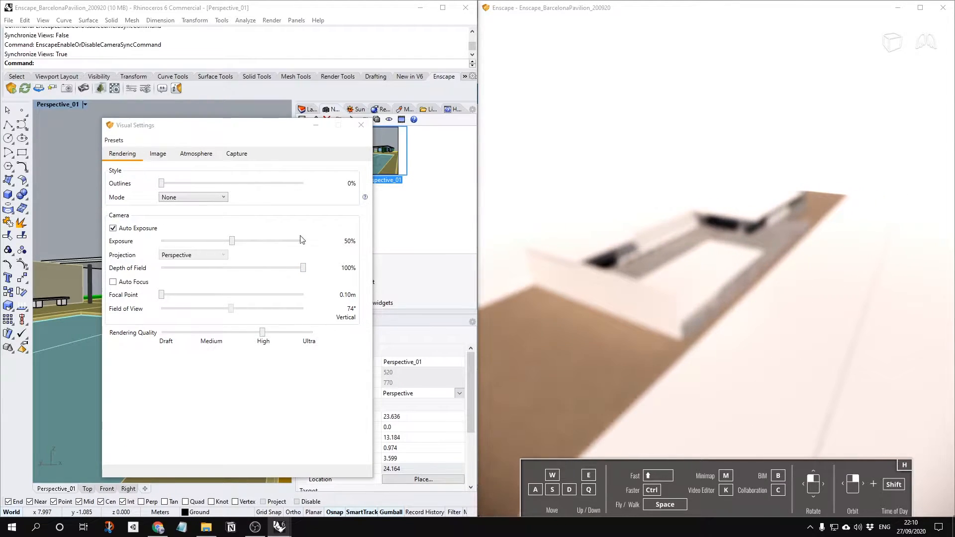
Try focal points from about 0.30 m up to 40.79 m and back to 28.36 m, and return the depth of field to 0%
{"action": "left_click_drag", "start_coordinate": [162, 297], "coordinate": [170, 296]}
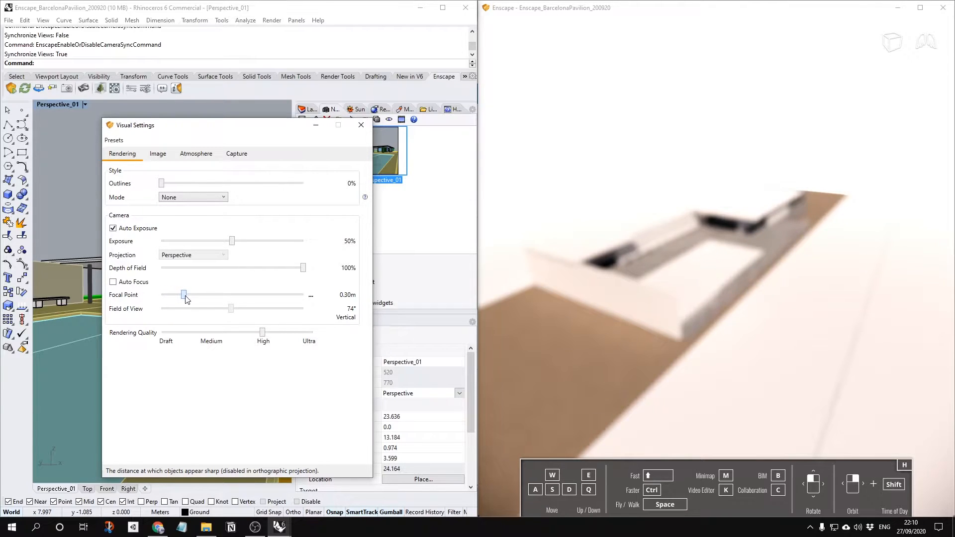
{"action": "left_click_drag", "start_coordinate": [244, 302], "coordinate": [286, 305]}
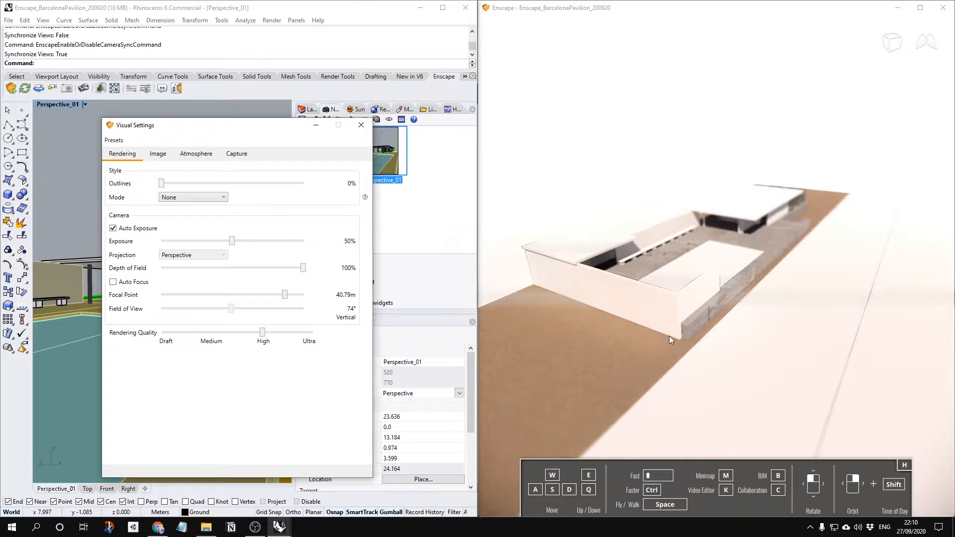
{"action": "left_click_drag", "start_coordinate": [689, 329], "coordinate": [662, 344]}
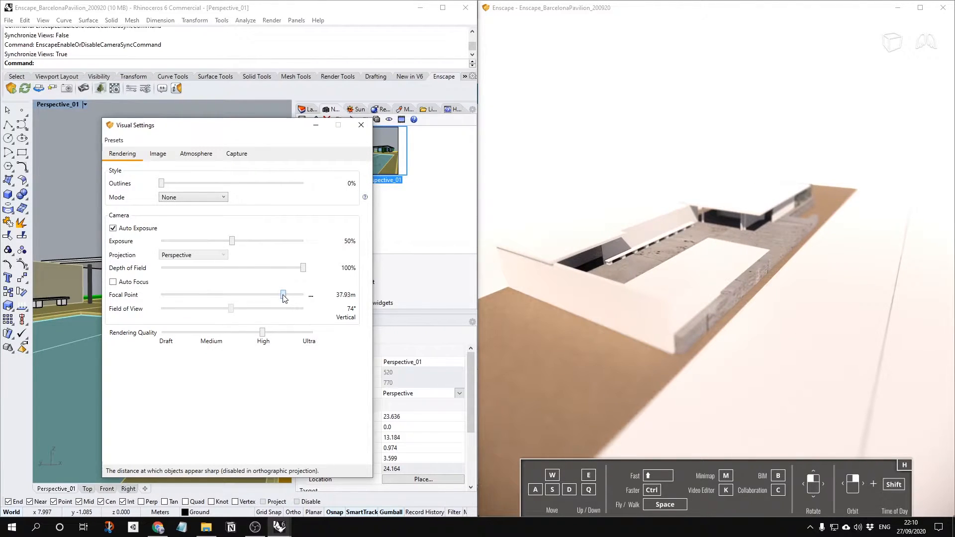
{"action": "left_click_drag", "start_coordinate": [283, 295], "coordinate": [278, 295]}
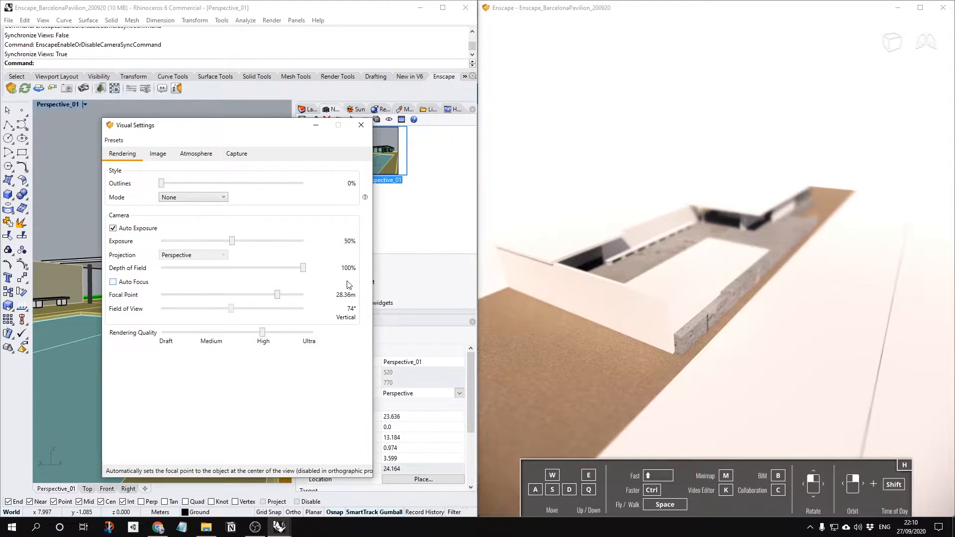
{"action": "left_click_drag", "start_coordinate": [302, 267], "coordinate": [137, 269]}
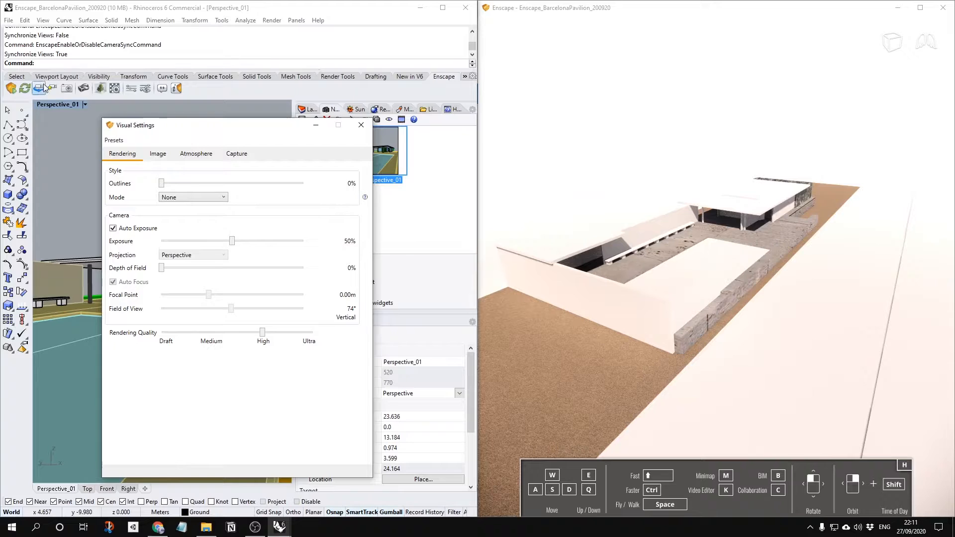
Close Visual Settings, check the Perspective_01 camera's lens length among the viewport properties in Rhino, and reopen Visual Settings
{"action": "left_click", "coordinate": [361, 124]}
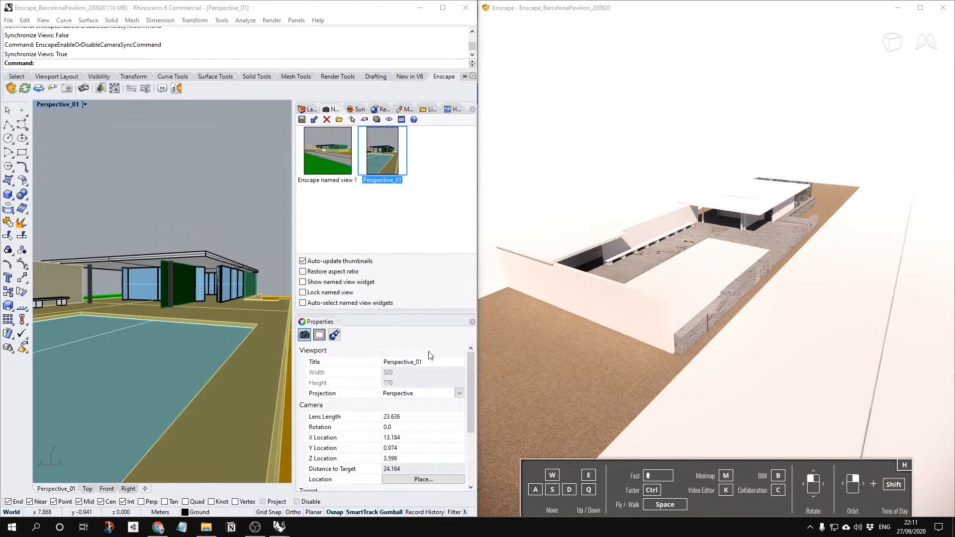
{"action": "mouse_move", "coordinate": [473, 395]}
{"action": "left_mouse_down"}
{"action": "mouse_move", "coordinate": [467, 435]}
{"action": "mouse_move", "coordinate": [470, 414]}
{"action": "left_mouse_up"}
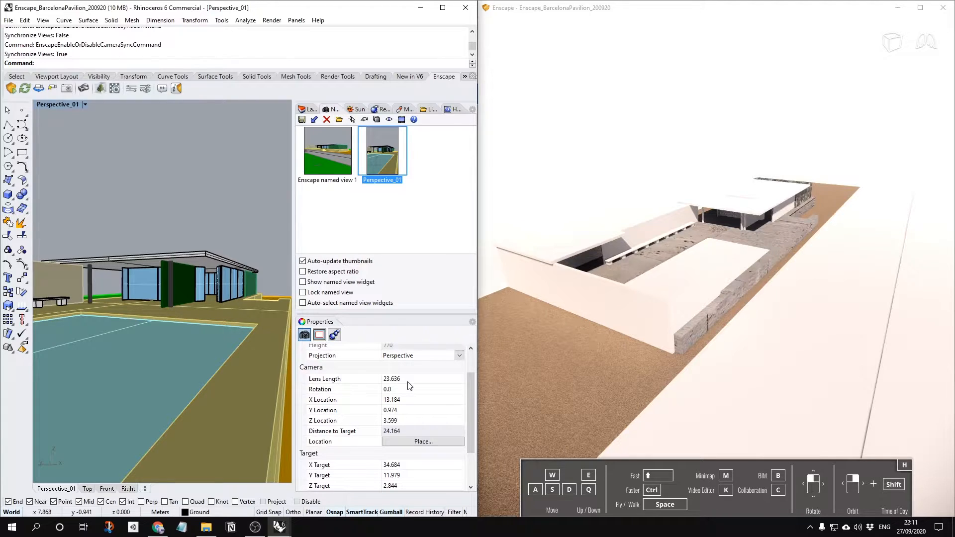
{"action": "left_click", "coordinate": [145, 88]}
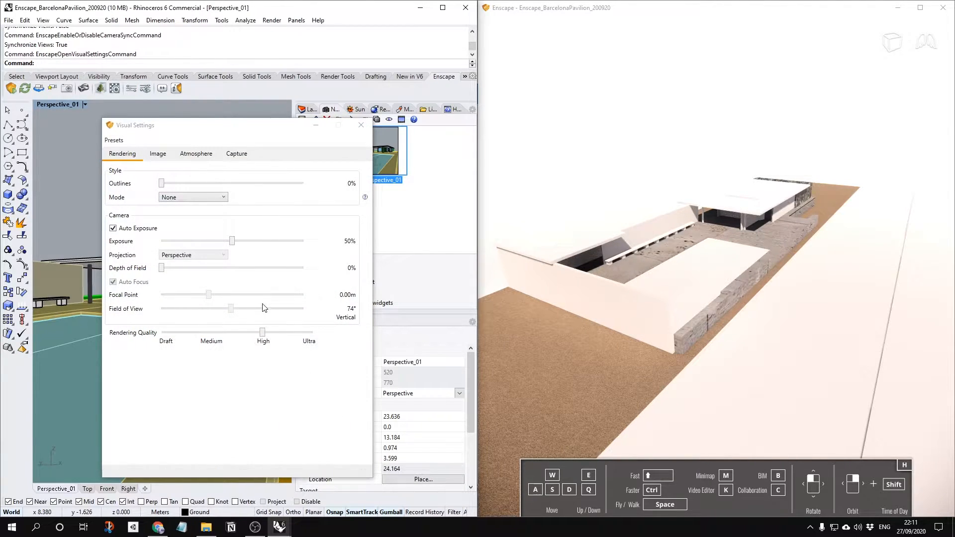
Close Visual Settings and try a lens length of 80 on the Perspective_01 camera, examining the pavilion
{"action": "left_click", "coordinate": [361, 125]}
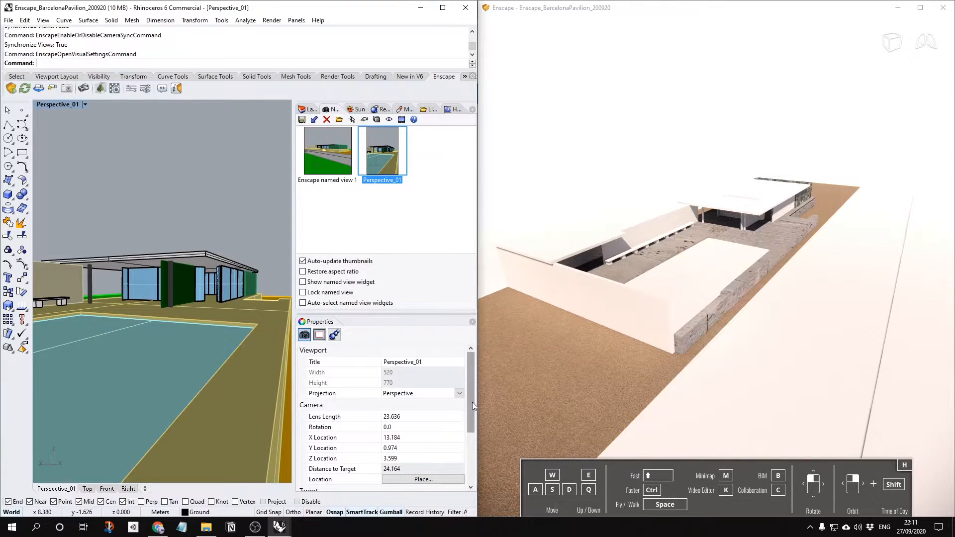
{"action": "scroll", "coordinate": [472, 402], "scroll_direction": "down", "scroll_amount": 1}
{"action": "left_click", "coordinate": [403, 405]}
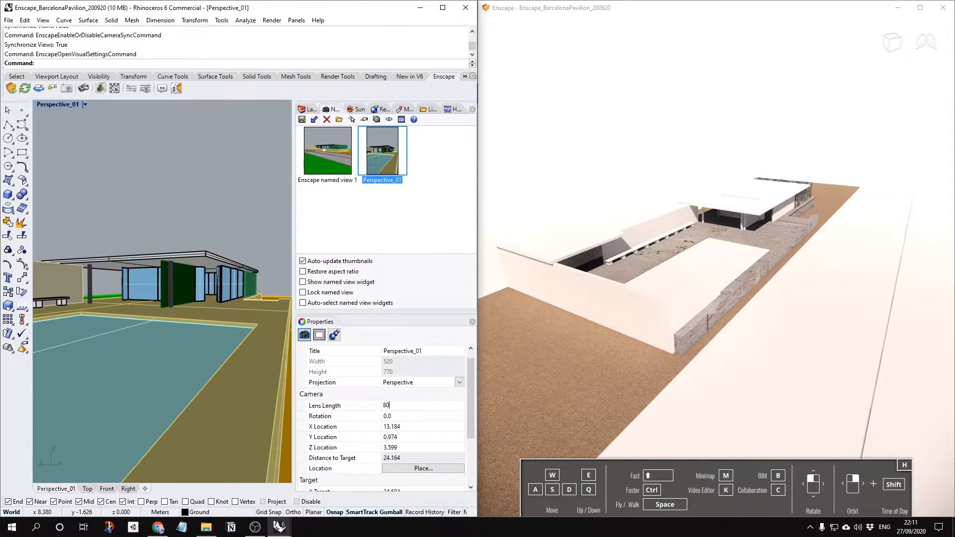
{"action": "type", "text": "80"}
{"action": "key", "text": "Return"}
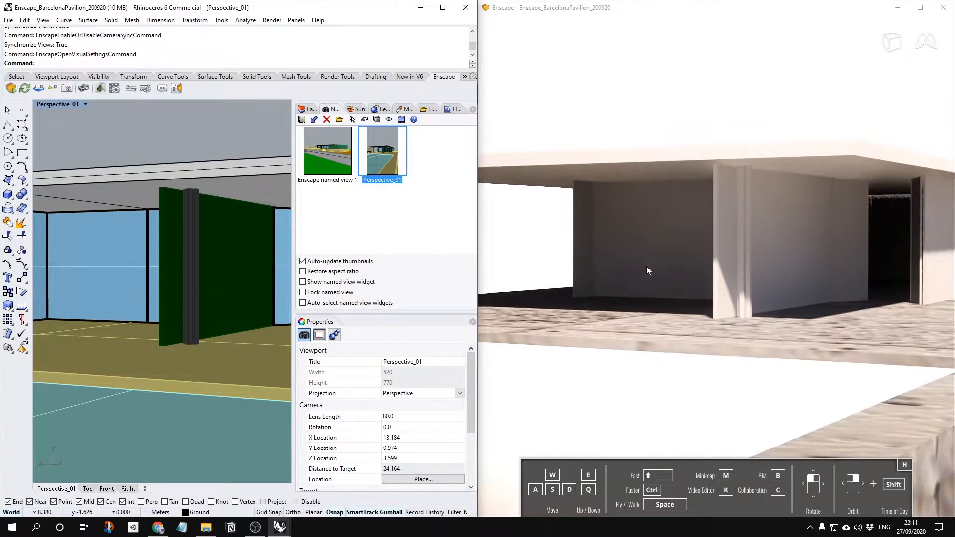
{"action": "scroll", "coordinate": [149, 298], "scroll_direction": "down", "scroll_amount": 10}
{"action": "scroll", "coordinate": [162, 282], "scroll_direction": "up", "scroll_amount": 6}
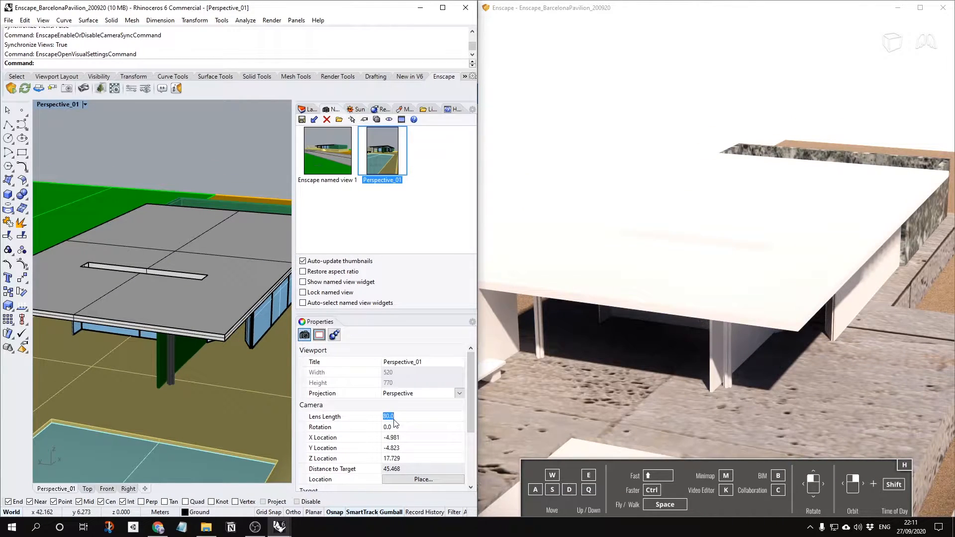
Try a wide-angle lens length of 15 on the Perspective_01 camera
{"action": "type", "text": "15"}
{"action": "key", "text": "Return"}
{"action": "right_click_drag", "start_coordinate": [199, 375], "coordinate": [155, 336]}
{"action": "scroll", "coordinate": [226, 324], "scroll_direction": "up", "scroll_amount": 4}
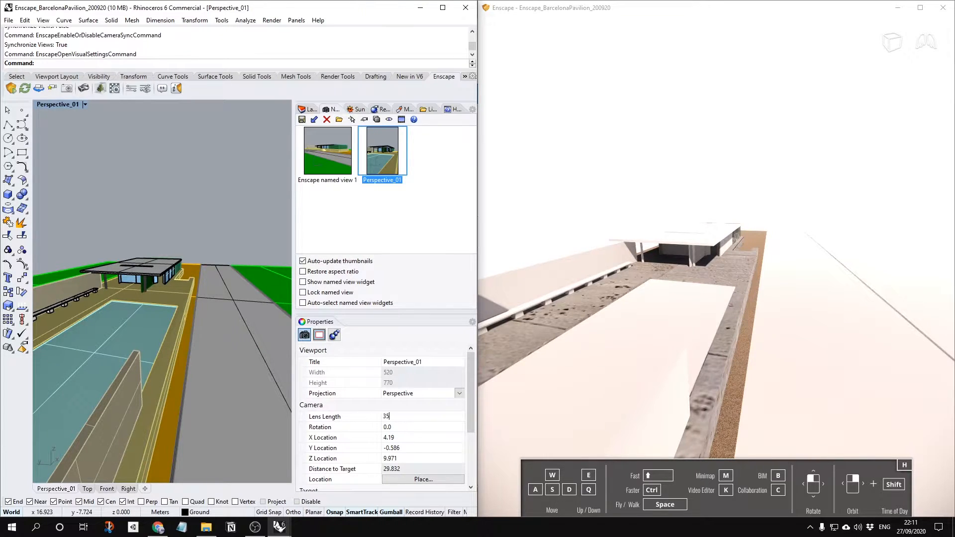
Set the Perspective_01 camera's lens length to 35 and reopen the Enscape Visual Settings
{"action": "type", "text": "35"}
{"action": "key", "text": "Return"}
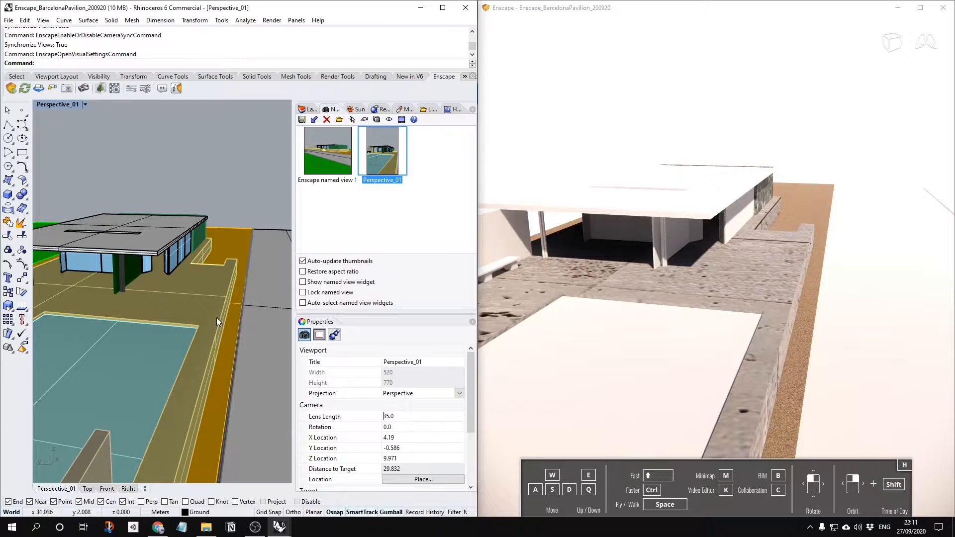
{"action": "scroll", "coordinate": [189, 283], "scroll_direction": "down", "scroll_amount": 4}
{"action": "right_click_drag", "start_coordinate": [216, 275], "coordinate": [143, 247]}
{"action": "right_click_drag", "start_coordinate": [127, 206], "coordinate": [170, 197]}
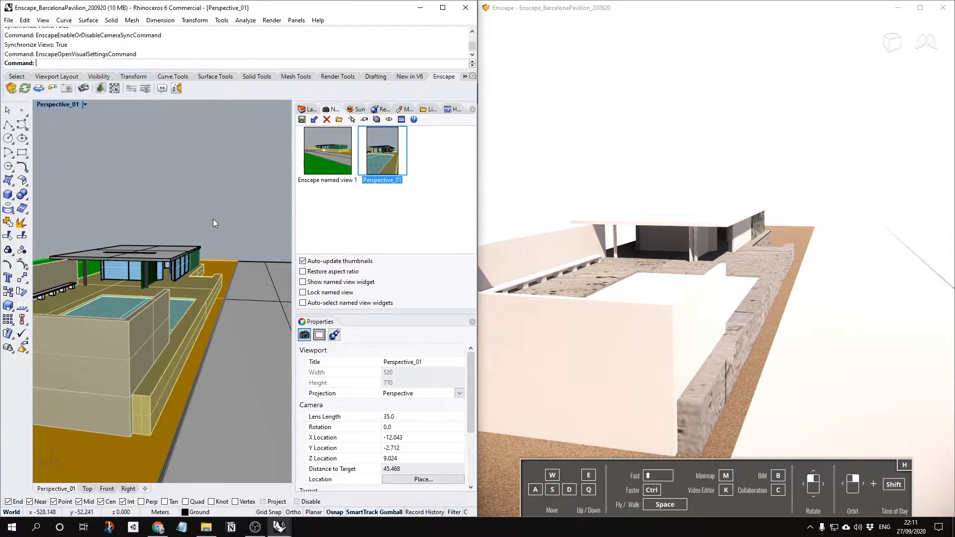
{"action": "right_click_drag", "start_coordinate": [171, 235], "coordinate": [158, 303]}
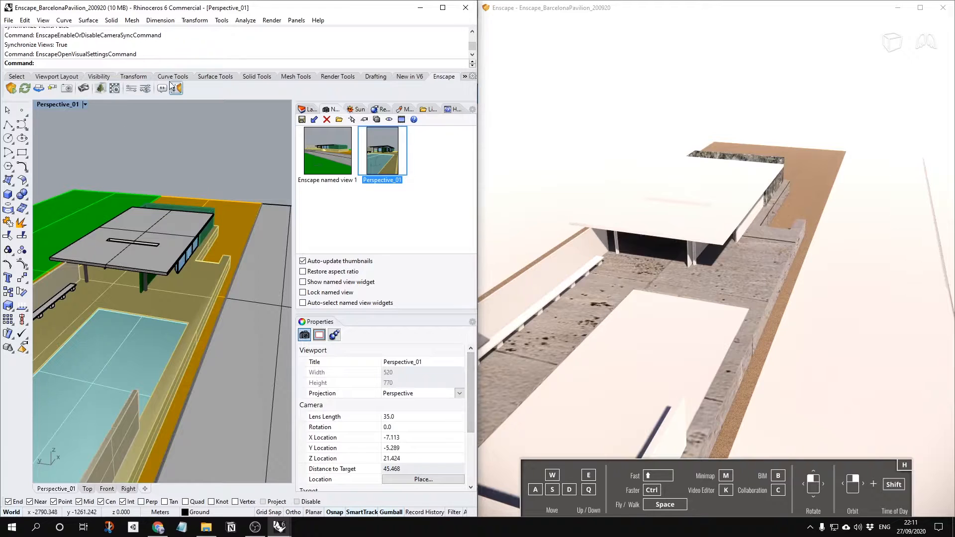
{"action": "left_click", "coordinate": [145, 89]}
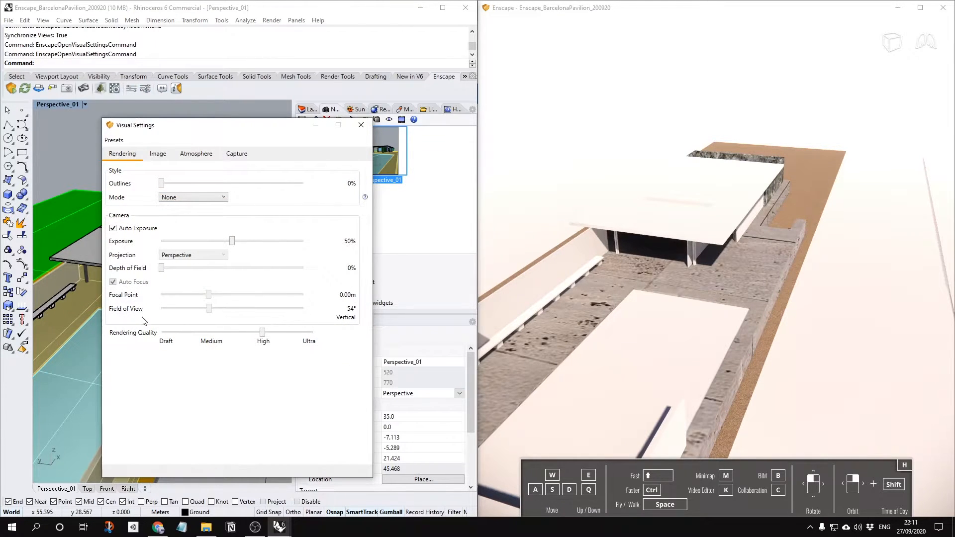
{"action": "mouse_move", "coordinate": [757, 323]}
{"action": "right_mouse_down"}
{"action": "mouse_move", "coordinate": [760, 294]}
{"action": "mouse_move", "coordinate": [760, 314]}
{"action": "right_mouse_up"}
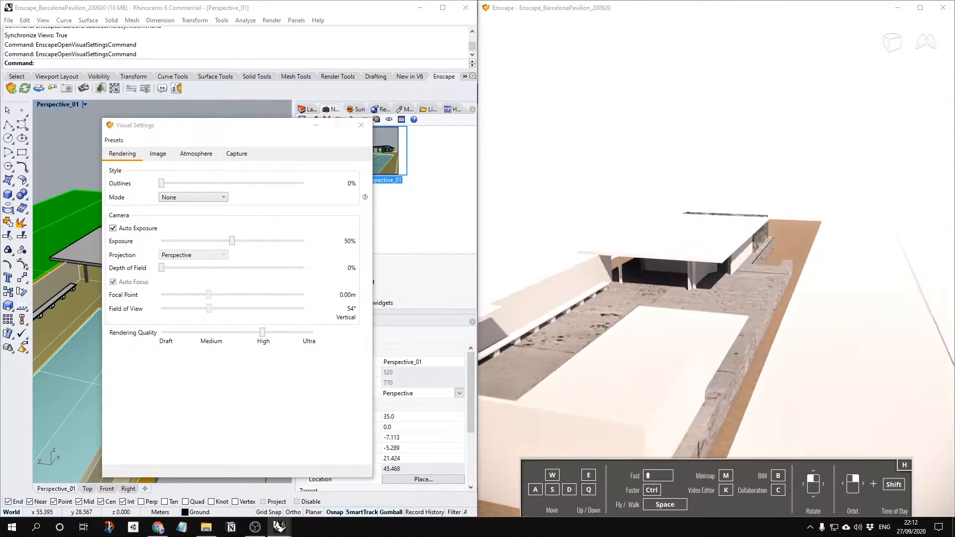
Lower the rendering quality to Draft and examine the pavilion while moving around it in Enscape
{"action": "left_click_drag", "start_coordinate": [262, 332], "coordinate": [164, 334]}
{"action": "right_click_drag", "start_coordinate": [716, 323], "coordinate": [938, 438]}
{"action": "right_click_drag", "start_coordinate": [733, 339], "coordinate": [669, 295]}
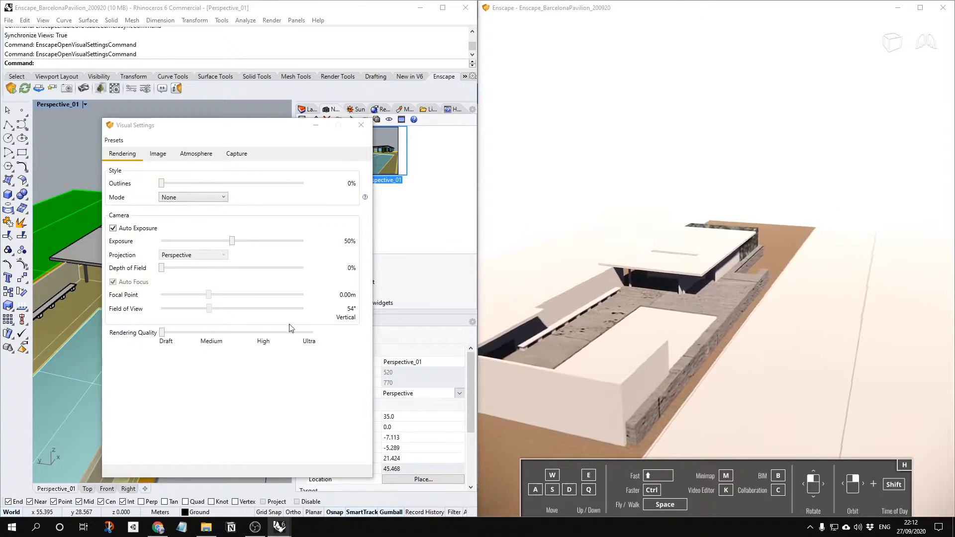
{"action": "scroll", "coordinate": [616, 398], "scroll_direction": "up", "scroll_amount": 3}
{"action": "scroll", "coordinate": [616, 398], "scroll_direction": "down", "scroll_amount": 3}
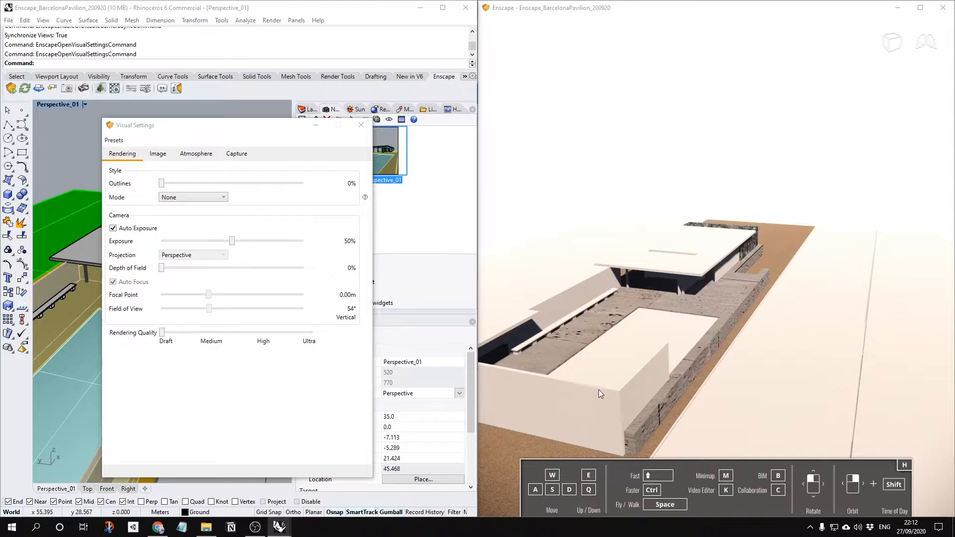
Compare the Medium, Ultra, High and Draft rendering qualities on the pavilion
{"action": "left_click_drag", "start_coordinate": [162, 333], "coordinate": [213, 332]}
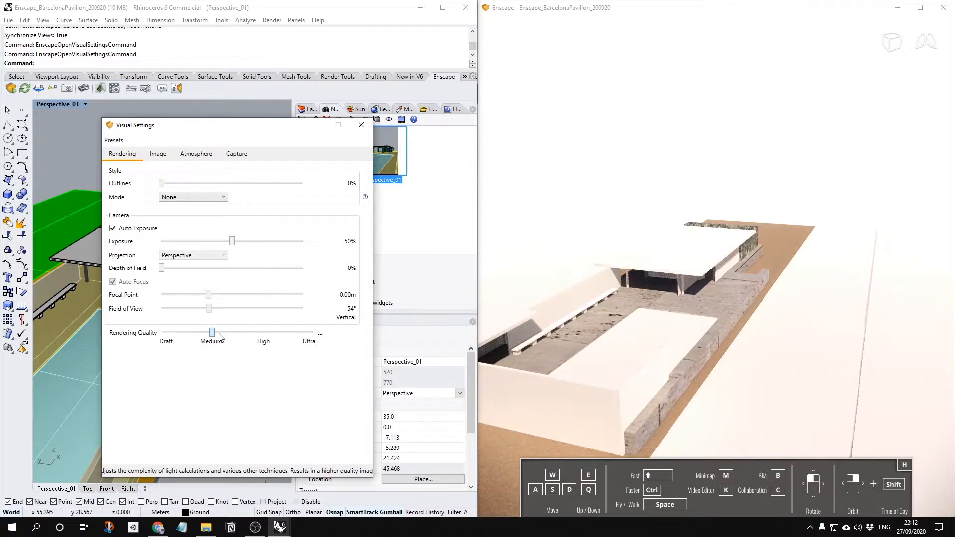
{"action": "left_click", "coordinate": [310, 339]}
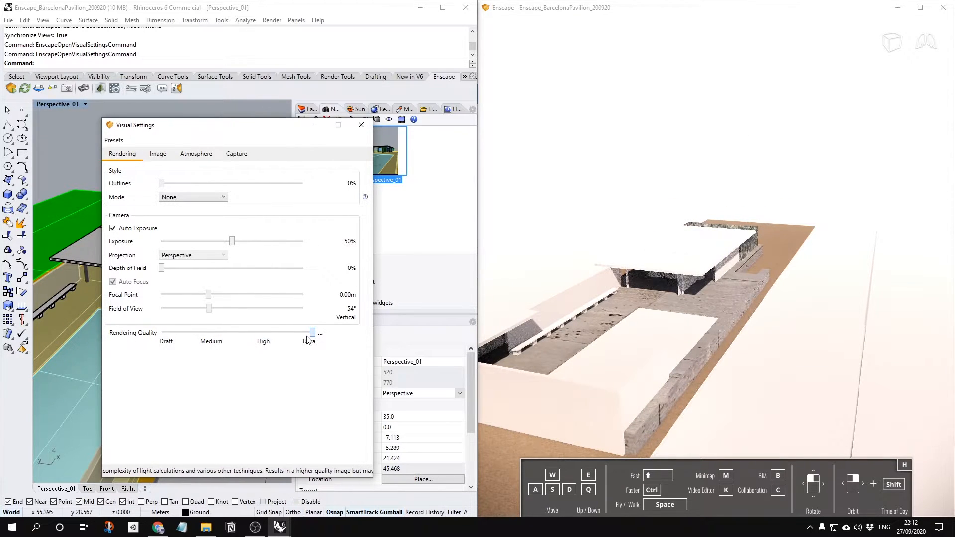
{"action": "left_click", "coordinate": [263, 341]}
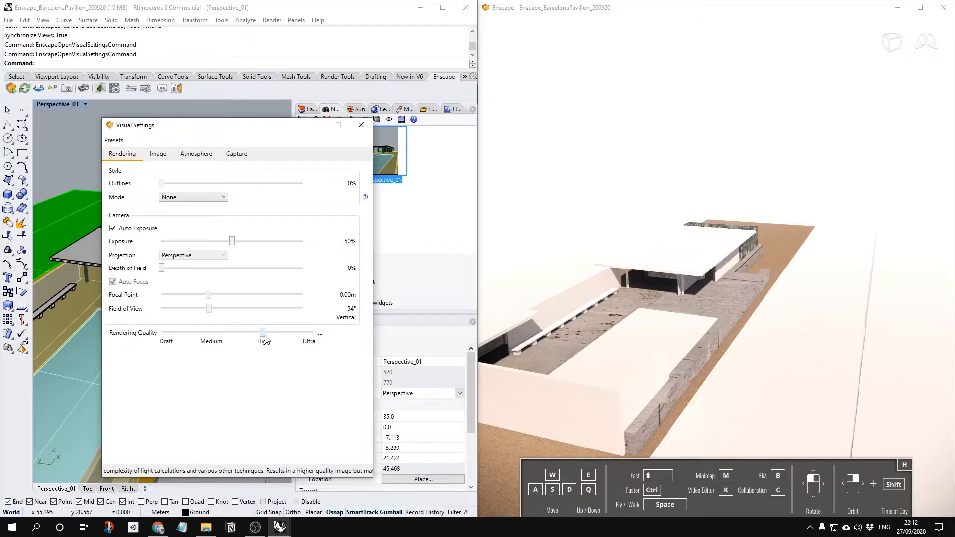
{"action": "left_click", "coordinate": [310, 339]}
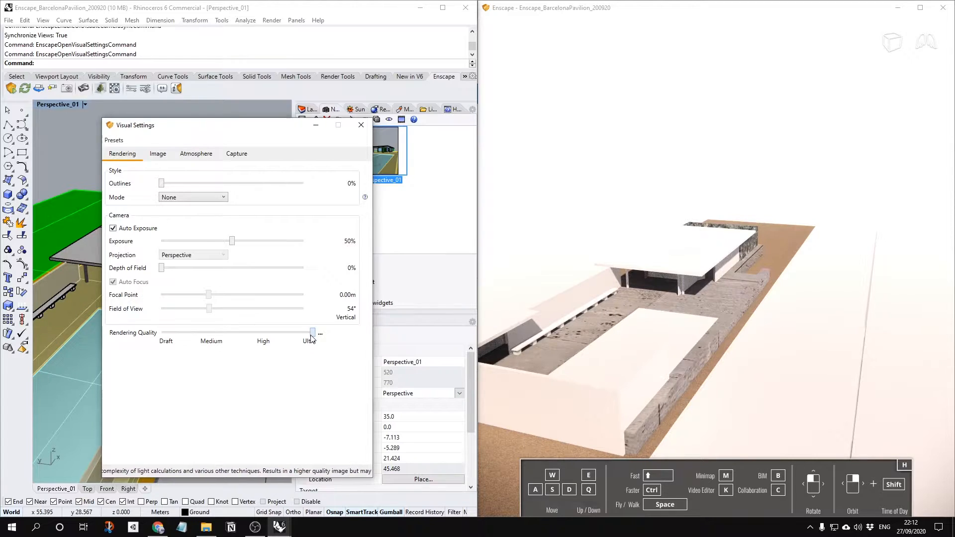
{"action": "left_click", "coordinate": [277, 335]}
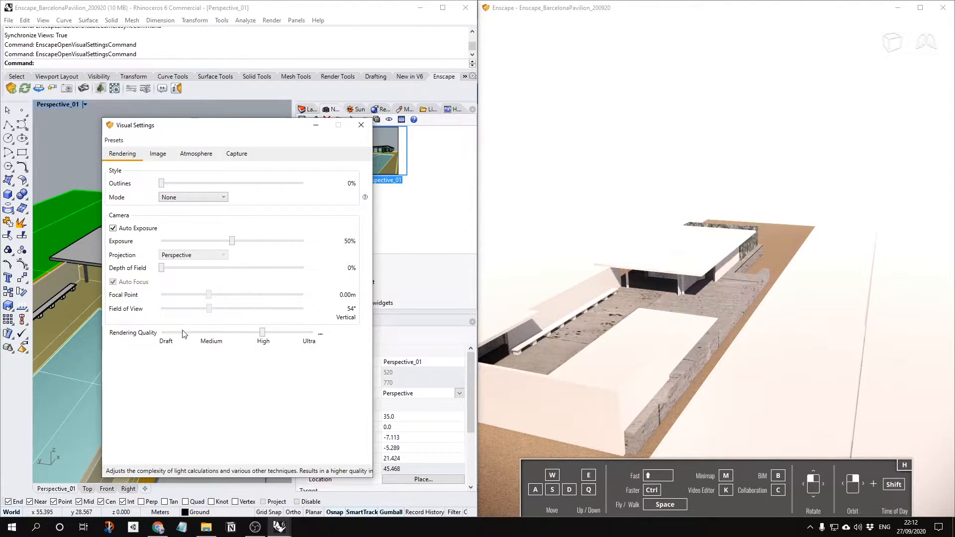
{"action": "left_click", "coordinate": [225, 333]}
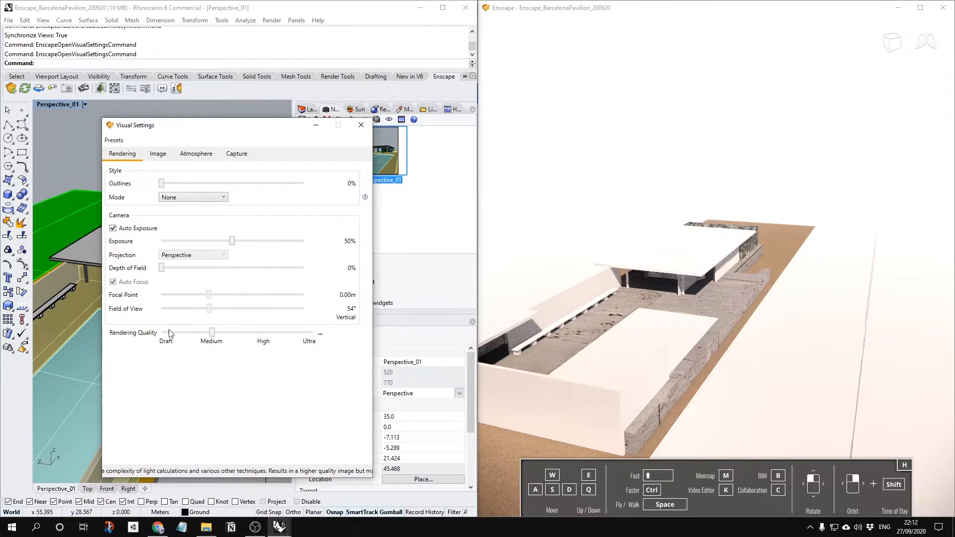
{"action": "left_click", "coordinate": [166, 337]}
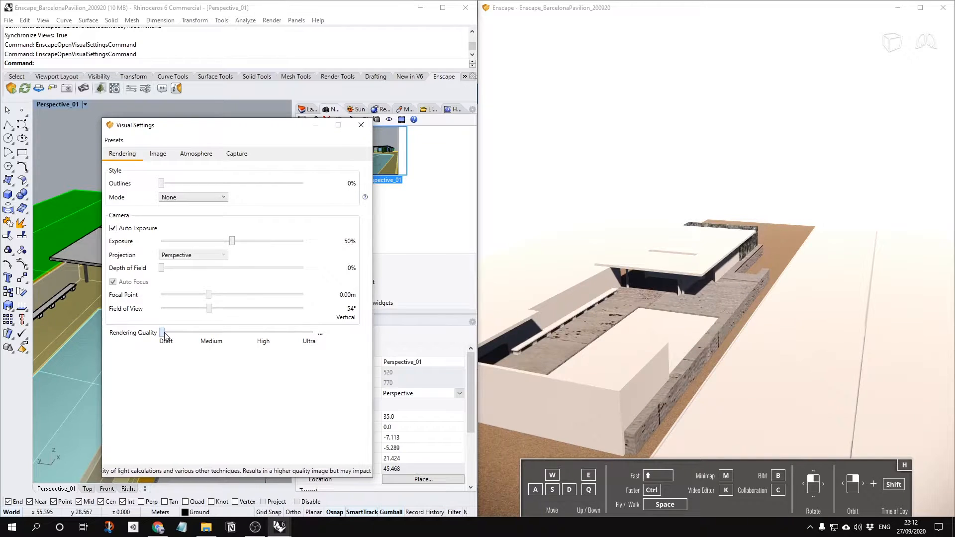
{"action": "right_click_drag", "start_coordinate": [669, 319], "coordinate": [586, 419]}
Set the rendering quality to High and open the Image visual settings
{"action": "left_click", "coordinate": [262, 332]}
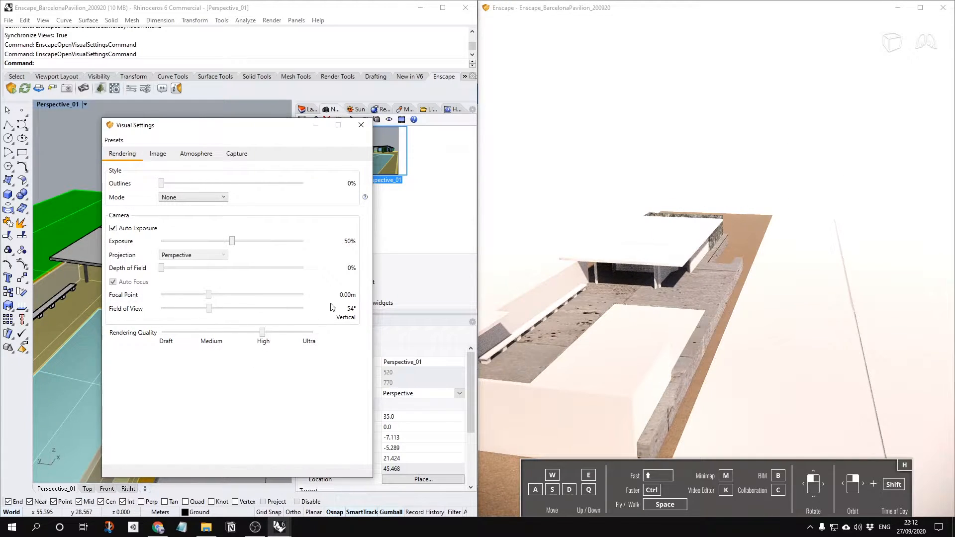
{"action": "left_click", "coordinate": [156, 155]}
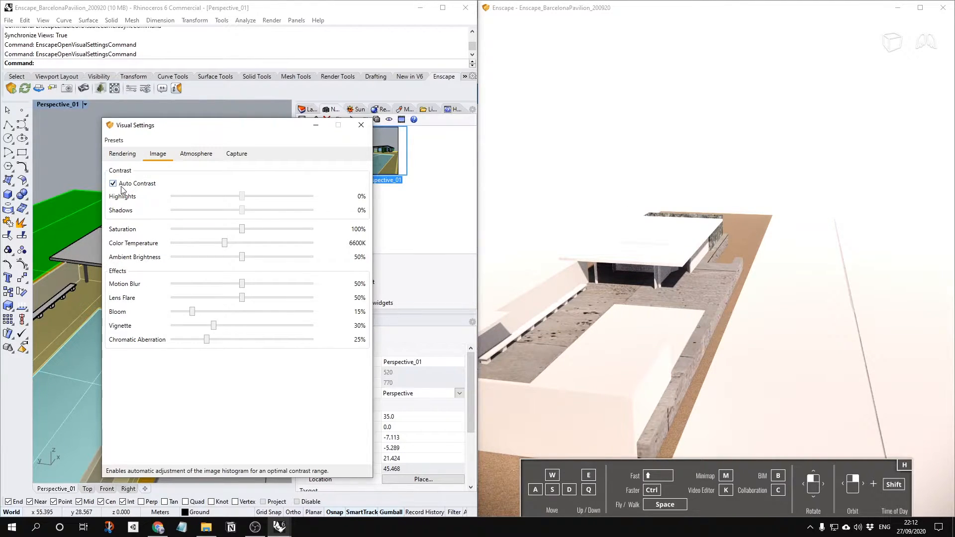
{"action": "left_click", "coordinate": [782, 202]}
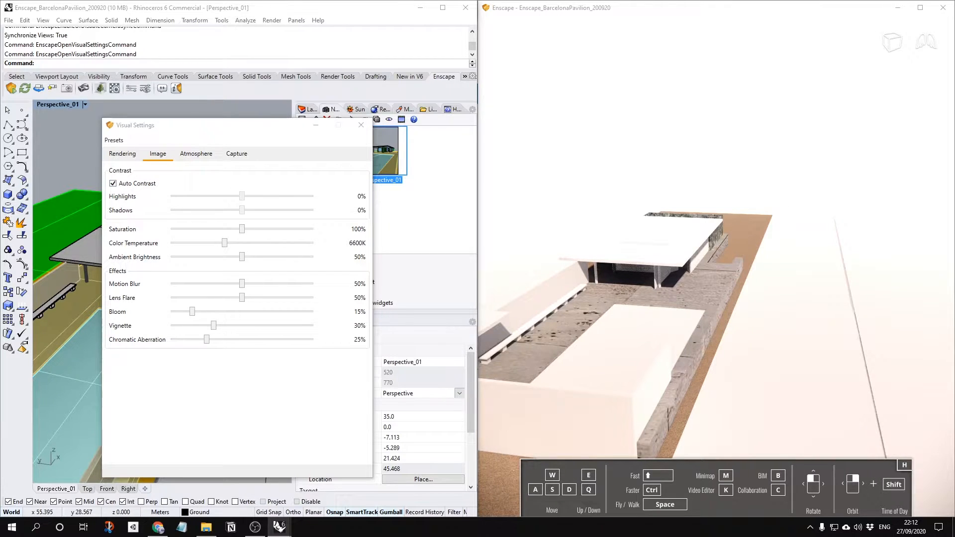
Turn Auto Contrast off to try highlights at -83% and shadows at 17%, reset both to 0% and turn Auto Contrast back on
{"action": "left_click", "coordinate": [112, 184]}
{"action": "left_click_drag", "start_coordinate": [314, 197], "coordinate": [254, 211]}
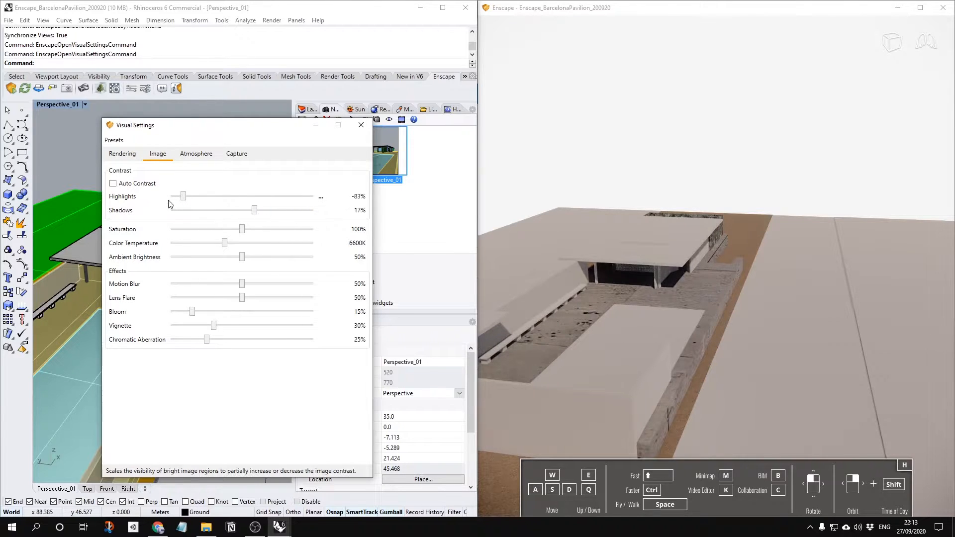
{"action": "left_click_drag", "start_coordinate": [184, 197], "coordinate": [316, 203]}
{"action": "left_click", "coordinate": [320, 197]}
{"action": "left_click", "coordinate": [331, 205]}
{"action": "left_click", "coordinate": [321, 211]}
{"action": "left_click", "coordinate": [329, 218]}
{"action": "mouse_move", "coordinate": [244, 213]}
{"action": "left_mouse_down"}
{"action": "mouse_move", "coordinate": [280, 212]}
{"action": "mouse_move", "coordinate": [173, 212]}
{"action": "mouse_move", "coordinate": [303, 219]}
{"action": "mouse_move", "coordinate": [167, 210]}
{"action": "mouse_move", "coordinate": [314, 212]}
{"action": "mouse_move", "coordinate": [178, 209]}
{"action": "mouse_move", "coordinate": [252, 206]}
{"action": "mouse_move", "coordinate": [242, 207]}
{"action": "left_mouse_up"}
{"action": "left_click", "coordinate": [114, 183]}
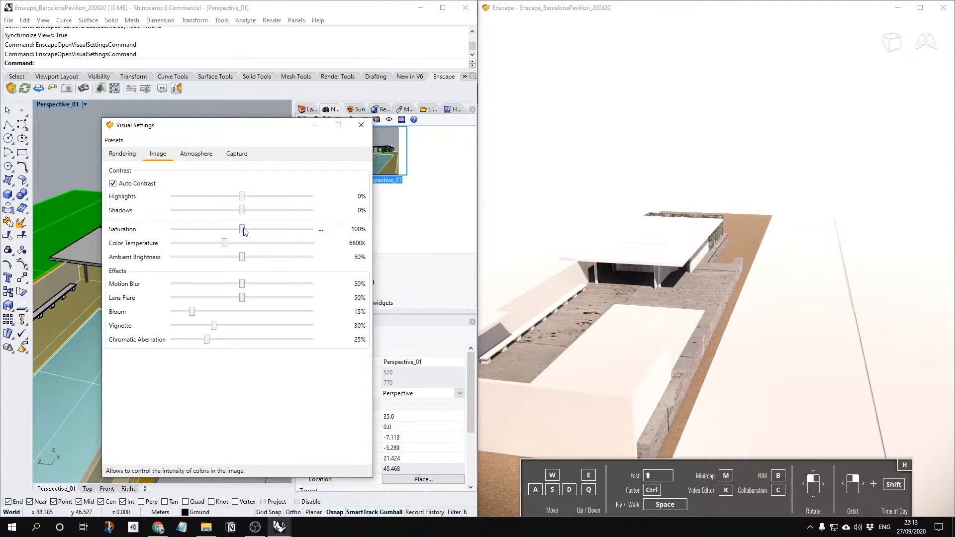
Raise the image saturation to 200% and examine the pavilion's colours in Enscape
{"action": "left_click_drag", "start_coordinate": [258, 228], "coordinate": [333, 234]}
{"action": "mouse_move", "coordinate": [834, 234]}
{"action": "right_mouse_down"}
{"action": "mouse_move", "coordinate": [721, 235]}
{"action": "mouse_move", "coordinate": [850, 234]}
{"action": "right_mouse_up"}
{"action": "mouse_move", "coordinate": [592, 239]}
{"action": "right_mouse_down"}
{"action": "mouse_move", "coordinate": [549, 240]}
{"action": "mouse_move", "coordinate": [576, 241]}
{"action": "right_mouse_up"}
{"action": "left_click_drag", "start_coordinate": [191, 125], "coordinate": [451, 119]}
{"action": "scroll", "coordinate": [224, 293], "scroll_direction": "down", "scroll_amount": 5}
{"action": "right_click_drag", "start_coordinate": [209, 291], "coordinate": [173, 279]}
{"action": "scroll", "coordinate": [173, 279], "scroll_direction": "up", "scroll_amount": 6}
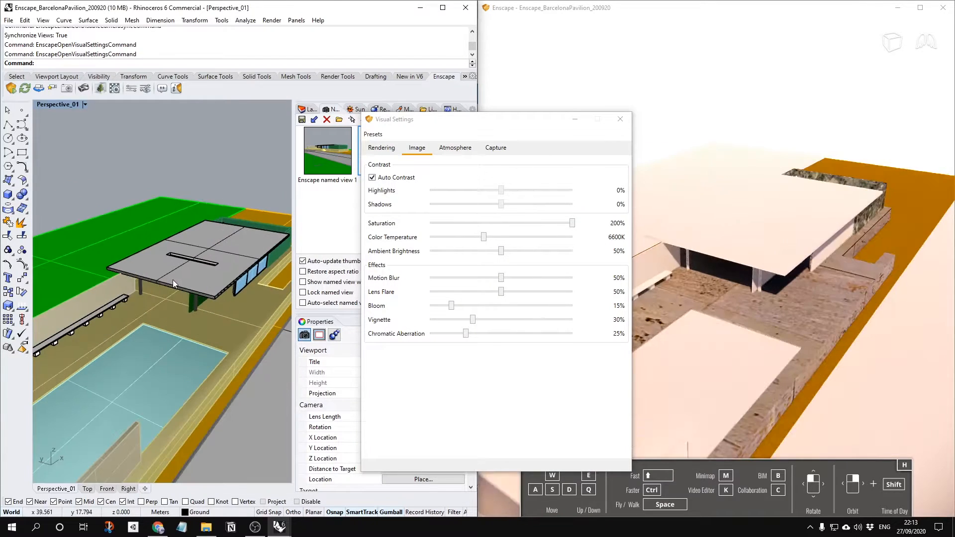
Try an image saturation of 0% and reset it to the default 100%
{"action": "left_click_drag", "start_coordinate": [472, 119], "coordinate": [178, 134]}
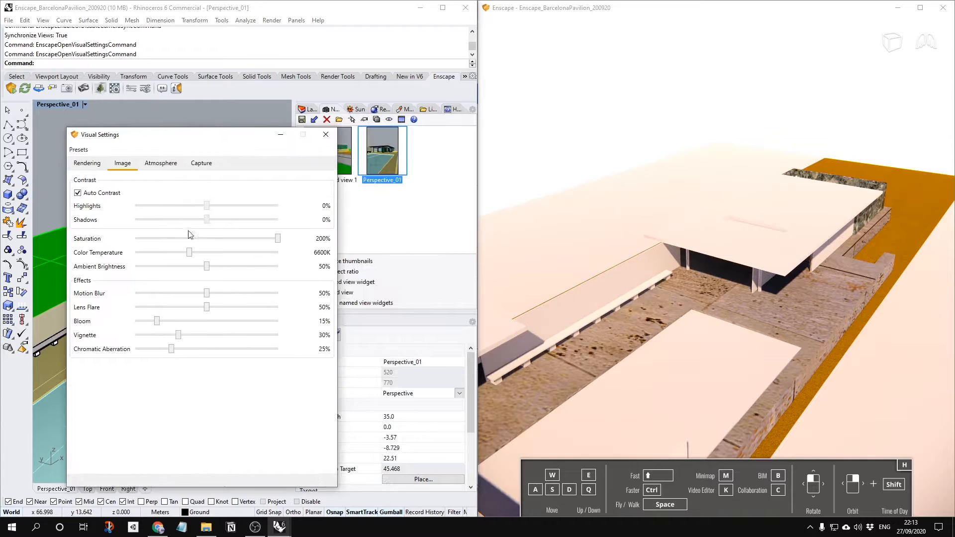
{"action": "left_click_drag", "start_coordinate": [261, 239], "coordinate": [158, 239]}
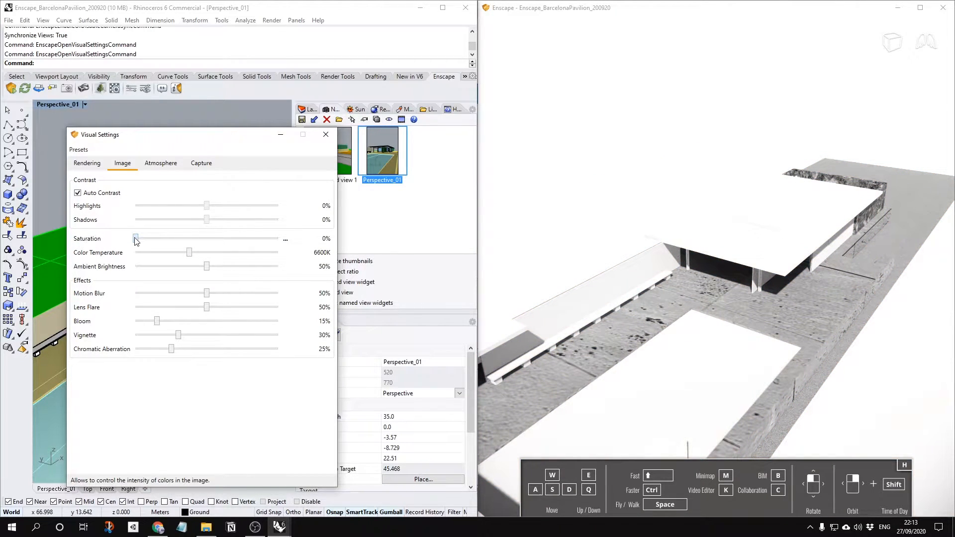
{"action": "left_click", "coordinate": [285, 241]}
{"action": "left_click", "coordinate": [306, 249]}
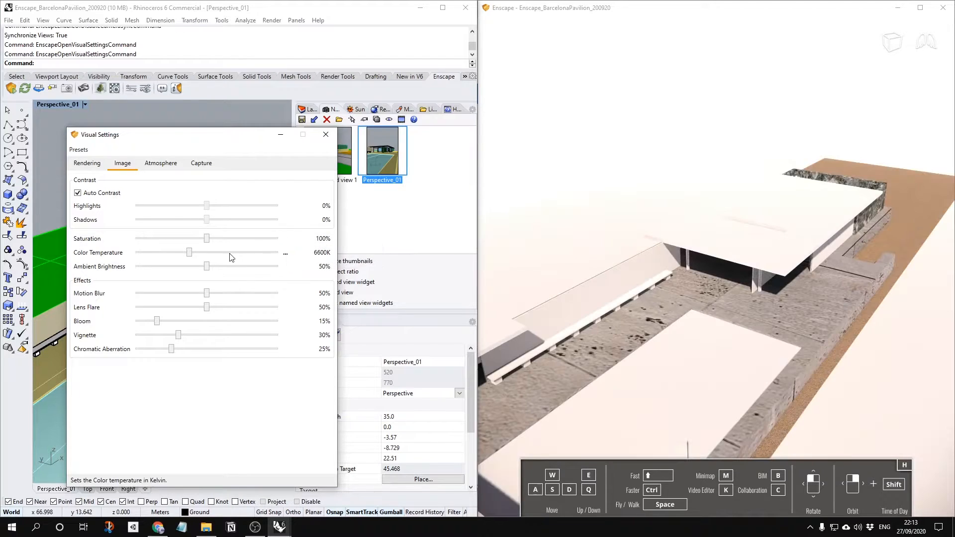
Try color temperatures of 15000K and 1500K on the pavilion and reset the value to the default 6600K
{"action": "right_click_drag", "start_coordinate": [701, 320], "coordinate": [711, 317]}
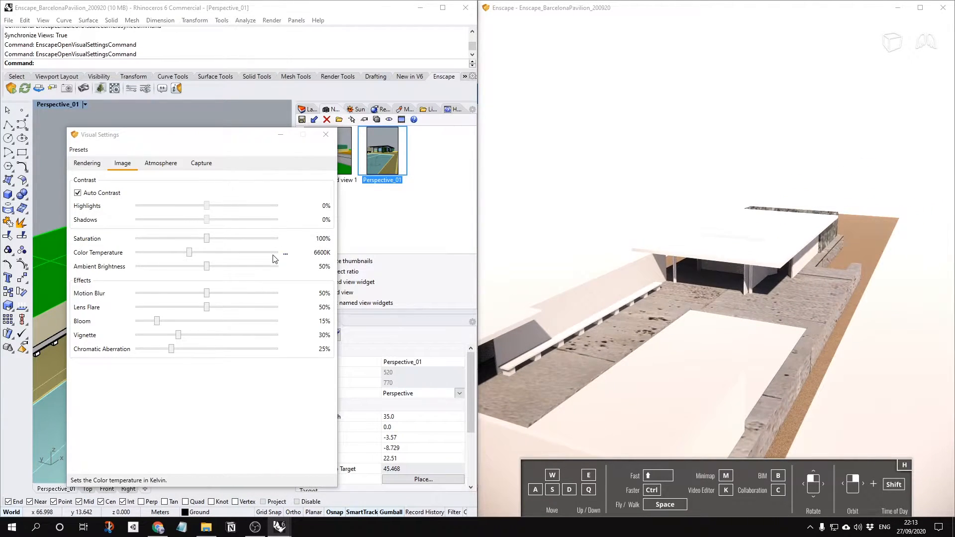
{"action": "left_click_drag", "start_coordinate": [191, 255], "coordinate": [249, 258]}
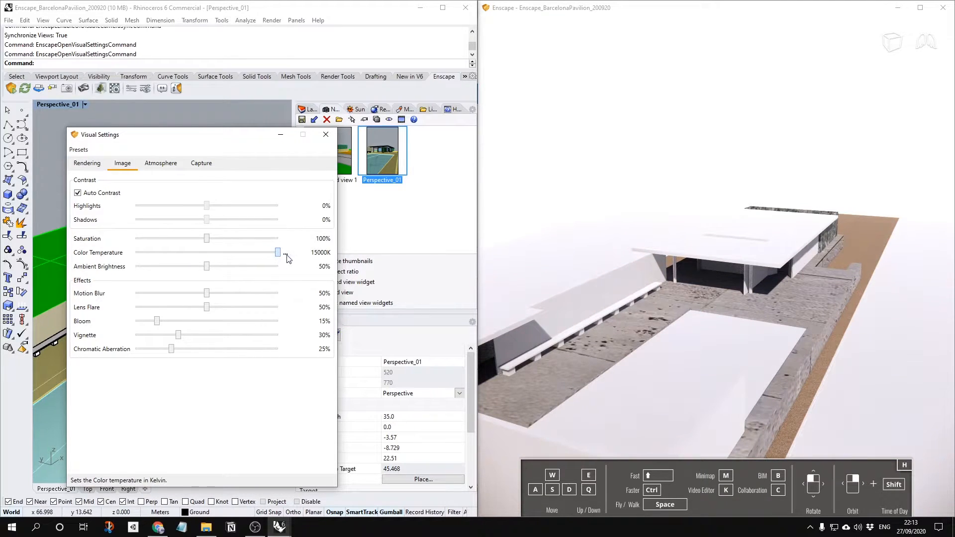
{"action": "right_click_drag", "start_coordinate": [696, 318], "coordinate": [698, 318]}
{"action": "scroll", "coordinate": [786, 246], "scroll_direction": "down", "scroll_amount": 5}
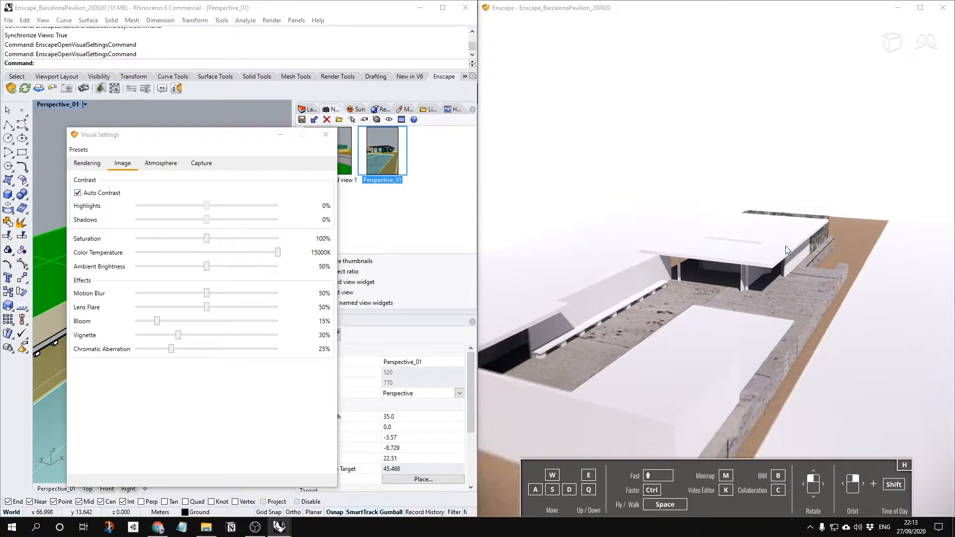
{"action": "left_click_drag", "start_coordinate": [280, 253], "coordinate": [121, 261]}
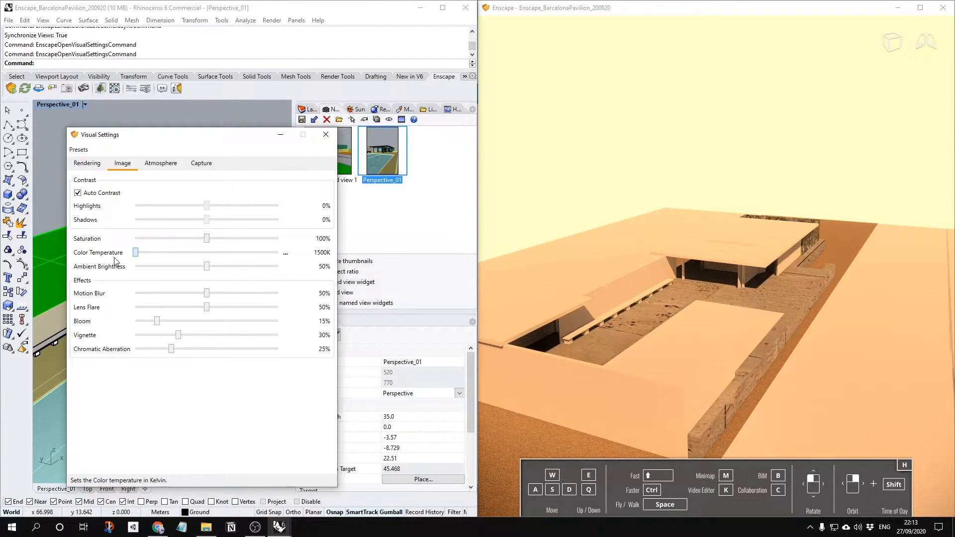
{"action": "left_click", "coordinate": [285, 254]}
{"action": "left_click", "coordinate": [299, 260]}
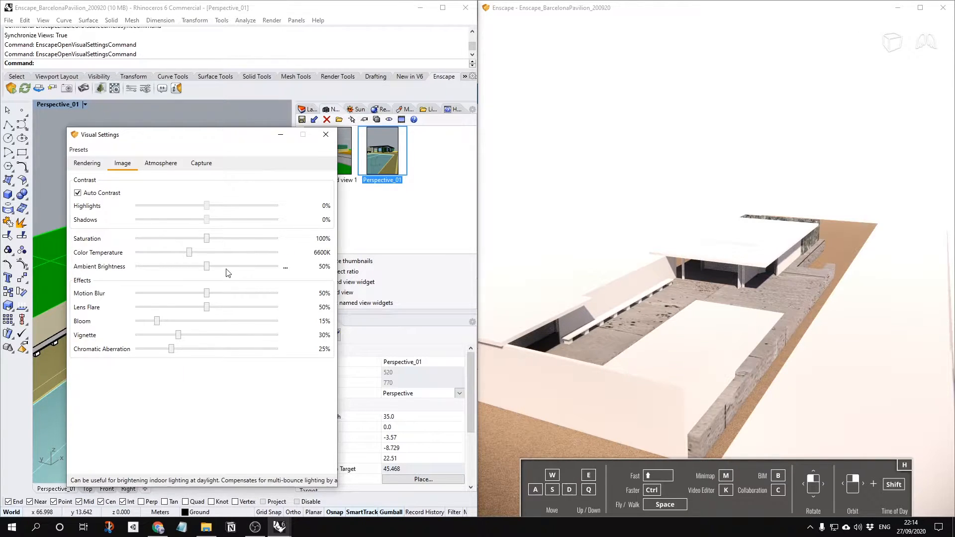
Raise the ambient brightness to 63% while viewing the shaded area under the pavilion roof
{"action": "right_click_drag", "start_coordinate": [642, 292], "coordinate": [696, 258]}
{"action": "scroll", "coordinate": [689, 290], "scroll_direction": "up", "scroll_amount": 7}
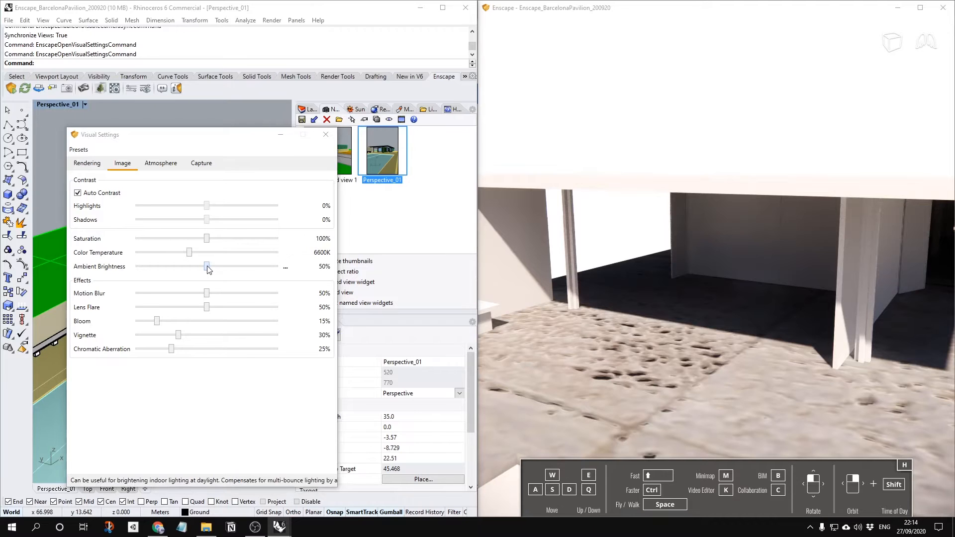
{"action": "left_click_drag", "start_coordinate": [207, 266], "coordinate": [224, 267]}
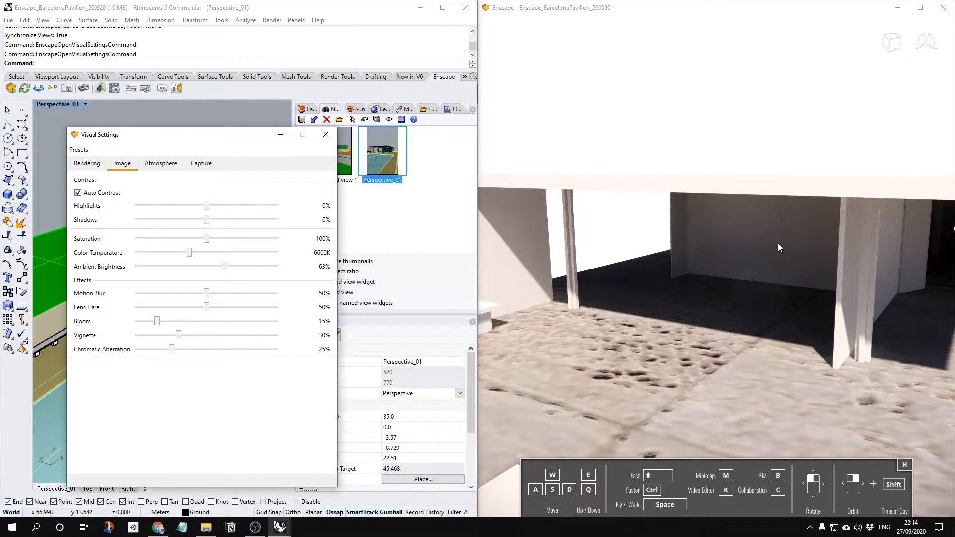
Try the maximum ambient brightness of 100% under the pavilion roof, lower it again and reset it to the default 50%
{"action": "left_click_drag", "start_coordinate": [224, 267], "coordinate": [279, 266]}
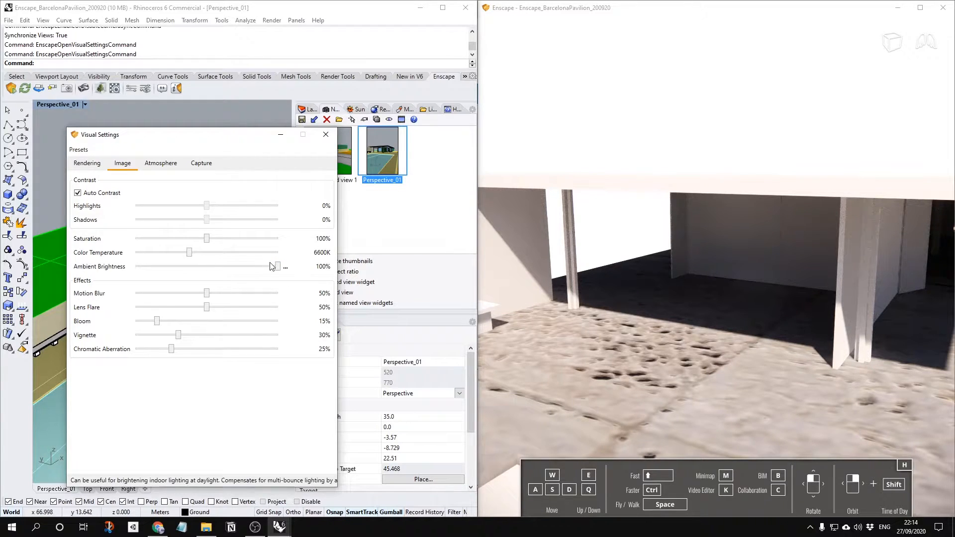
{"action": "left_click_drag", "start_coordinate": [277, 267], "coordinate": [407, 286]}
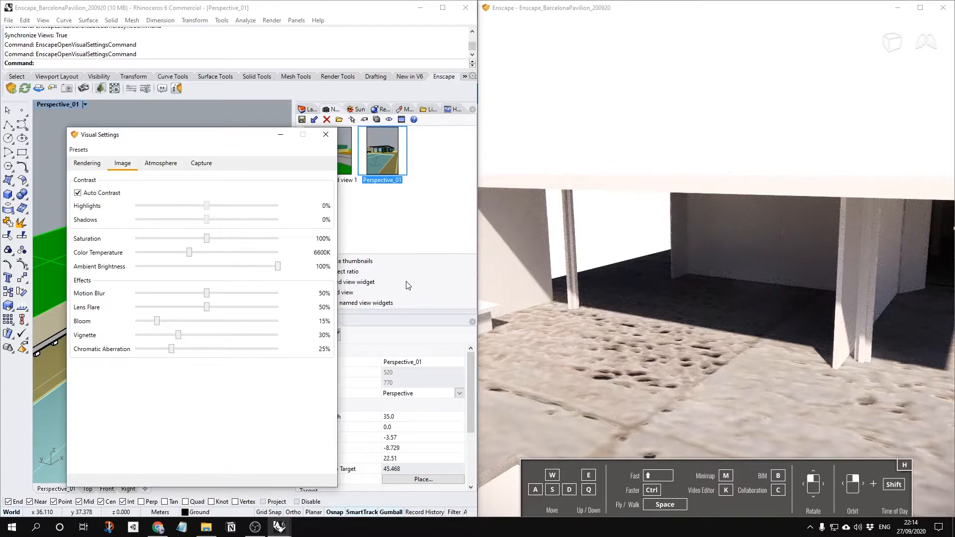
{"action": "left_click_drag", "start_coordinate": [277, 267], "coordinate": [210, 270]}
{"action": "left_click", "coordinate": [200, 267]}
{"action": "left_click_drag", "start_coordinate": [203, 267], "coordinate": [131, 268]}
{"action": "left_click", "coordinate": [287, 269]}
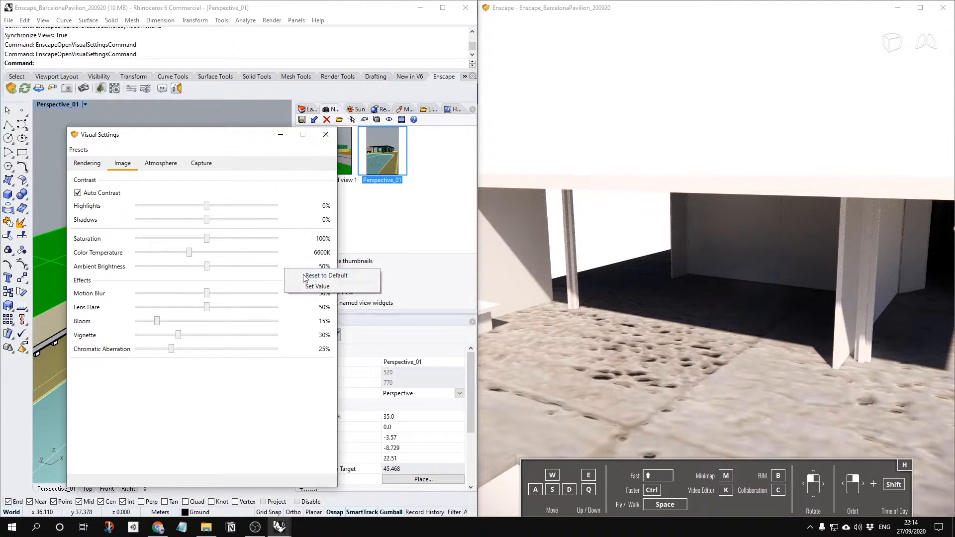
{"action": "left_click", "coordinate": [320, 275]}
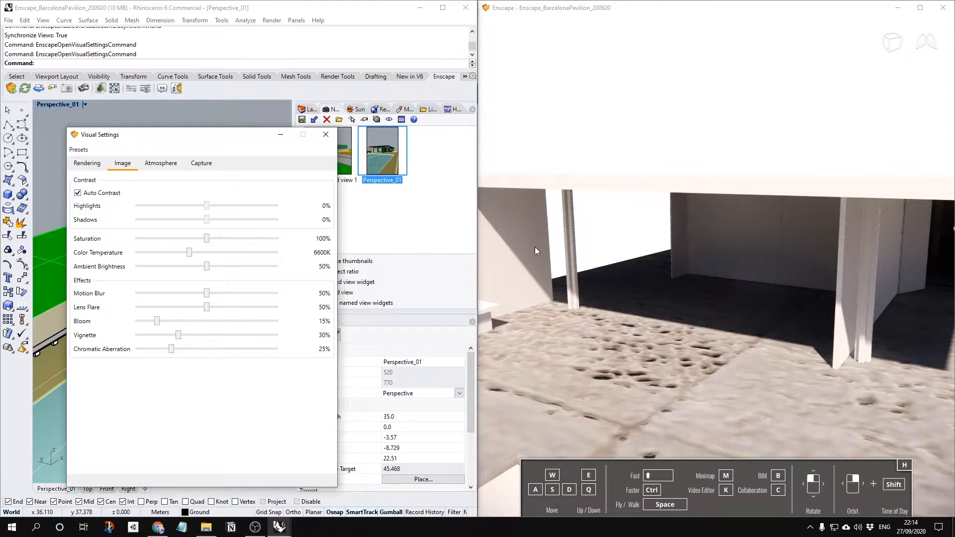
View the area below the roof with an ambient brightness of 0% and reset the value to the default 50%
{"action": "left_click_drag", "start_coordinate": [505, 262], "coordinate": [787, 282]}
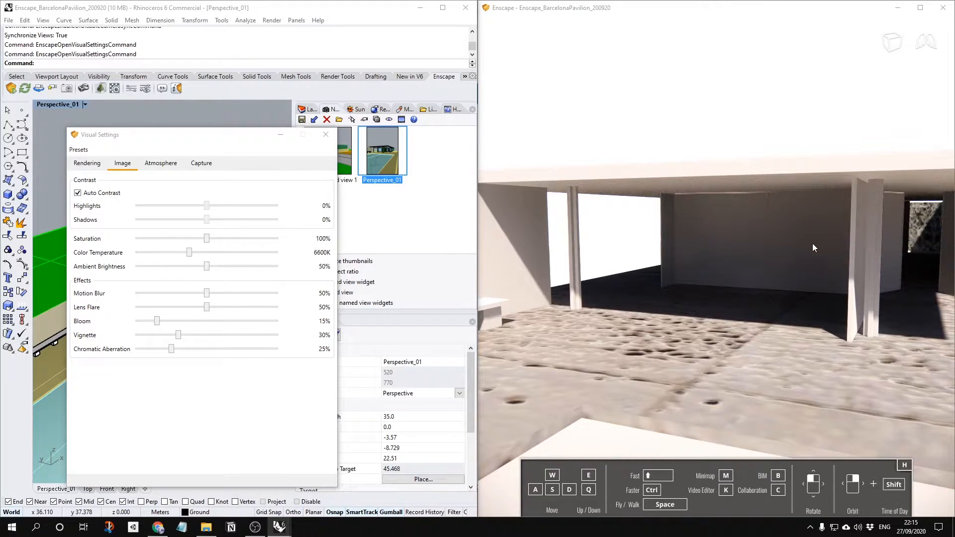
{"action": "left_click_drag", "start_coordinate": [208, 266], "coordinate": [135, 266]}
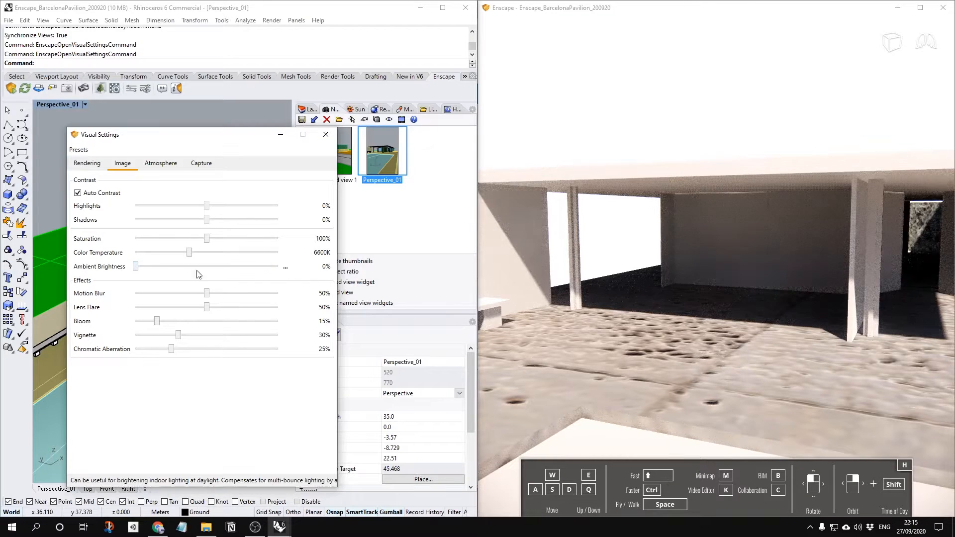
{"action": "right_click_drag", "start_coordinate": [759, 266], "coordinate": [728, 263]}
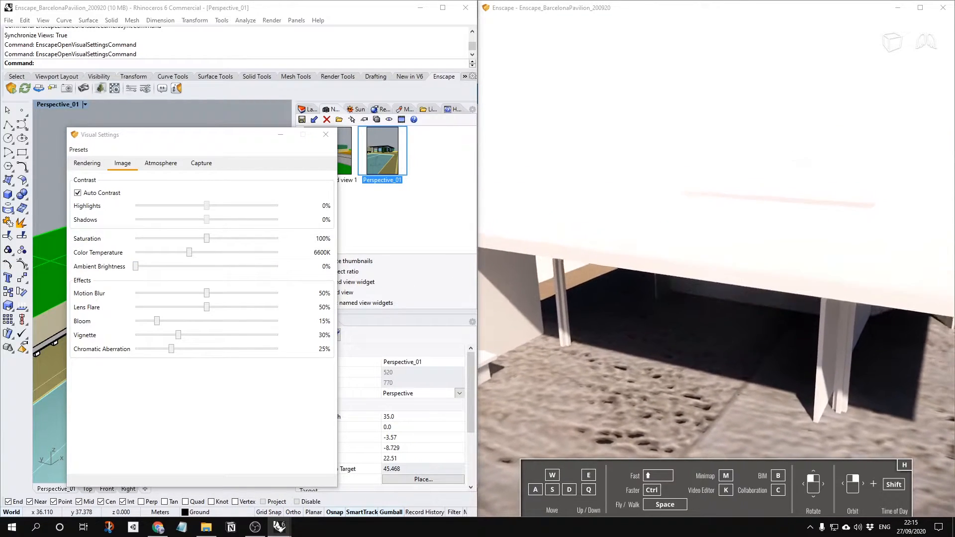
{"action": "left_click", "coordinate": [286, 268]}
{"action": "left_click", "coordinate": [299, 273]}
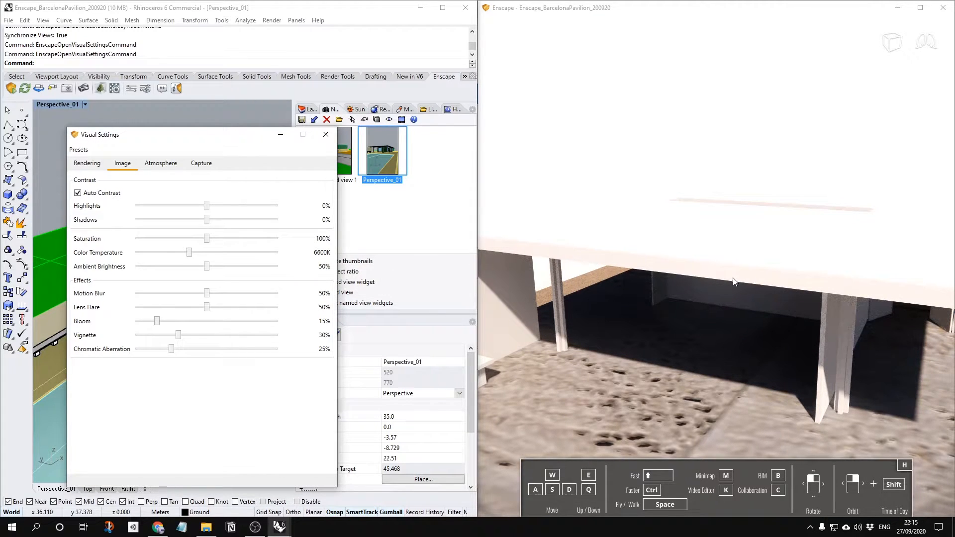
View the pavilion from further back and turn off the white background in the atmosphere settings
{"action": "scroll", "coordinate": [736, 277], "scroll_direction": "down", "scroll_amount": 5}
{"action": "right_click_drag", "start_coordinate": [714, 284], "coordinate": [696, 266]}
{"action": "right_click_drag", "start_coordinate": [647, 304], "coordinate": [647, 289]}
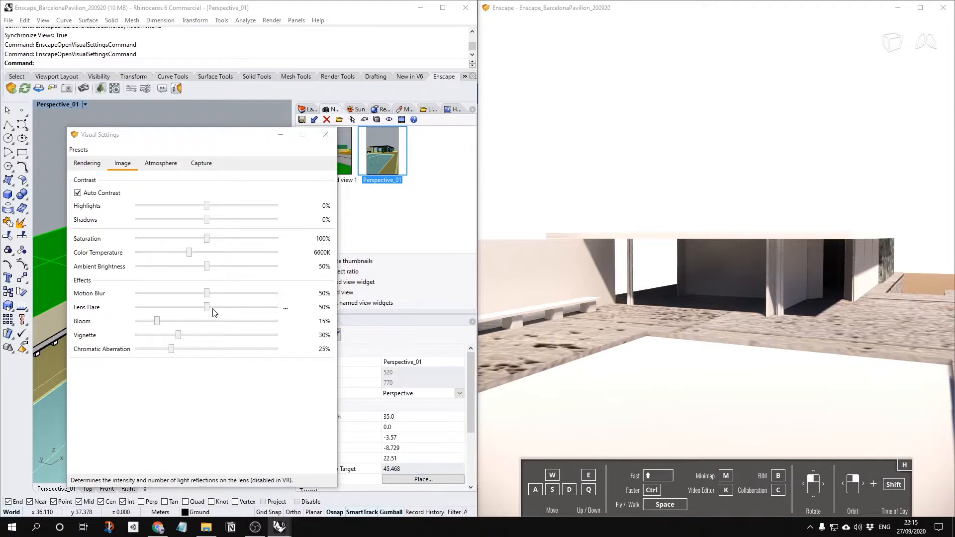
{"action": "left_click", "coordinate": [167, 163]}
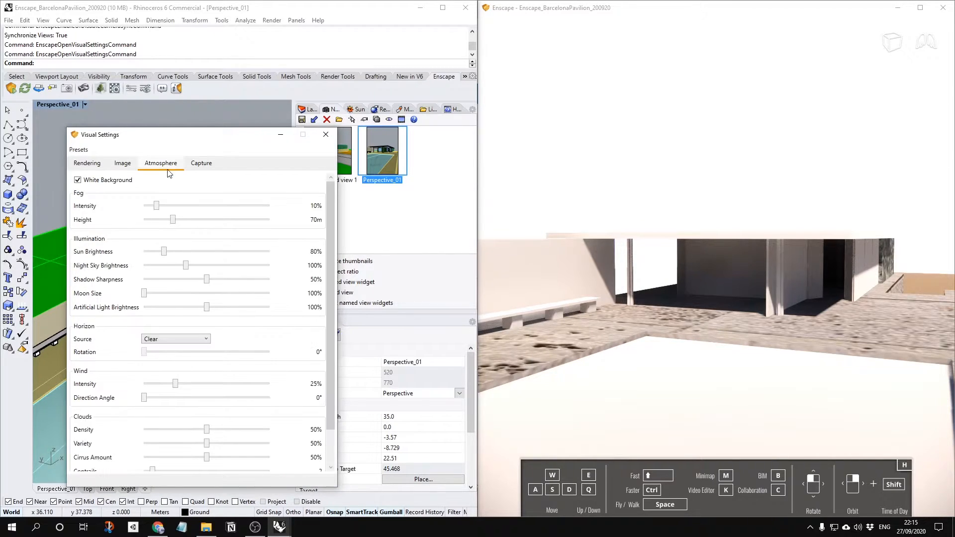
{"action": "left_click", "coordinate": [86, 180]}
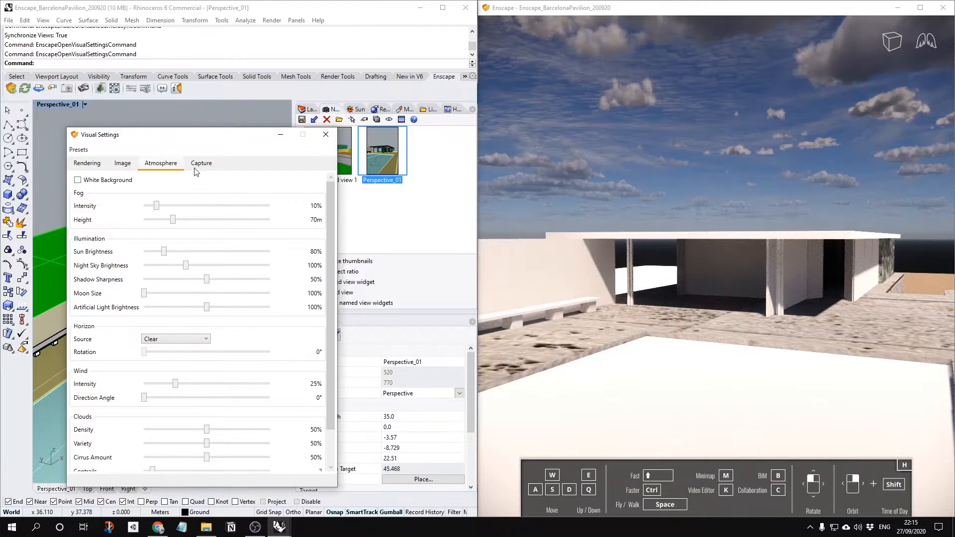
{"action": "left_click", "coordinate": [675, 218]}
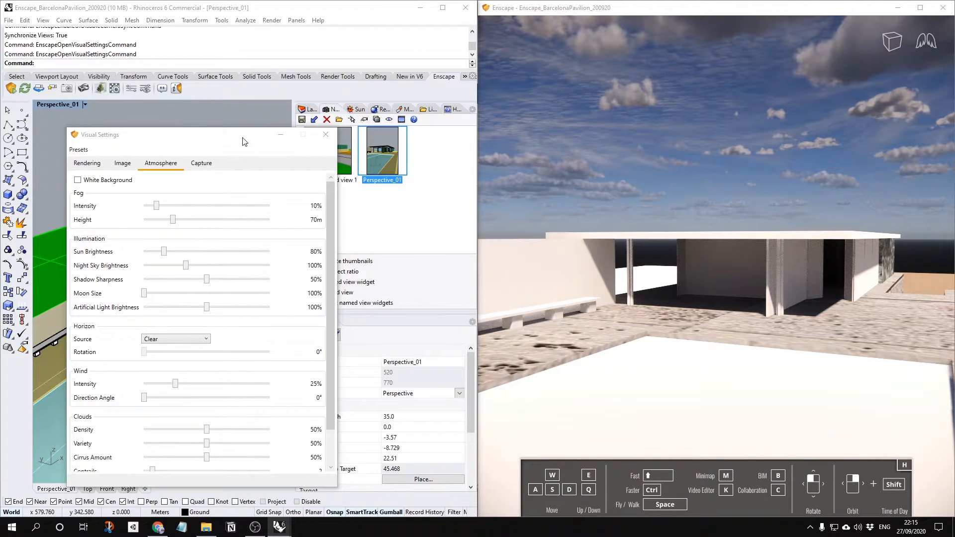
{"action": "left_click_drag", "start_coordinate": [869, 246], "coordinate": [869, 243]}
{"action": "left_click_drag", "start_coordinate": [953, 248], "coordinate": [716, 249]}
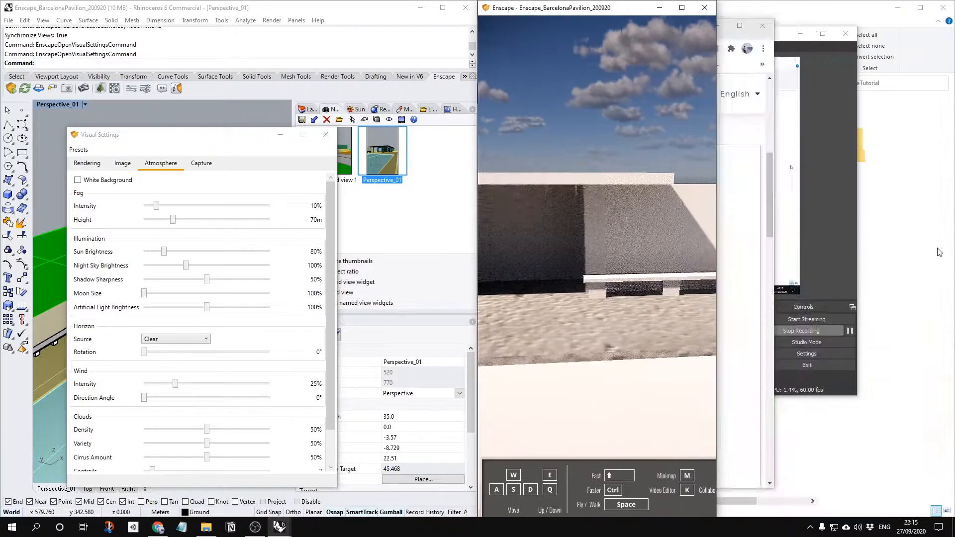
{"action": "left_click_drag", "start_coordinate": [605, 6], "coordinate": [954, 110]}
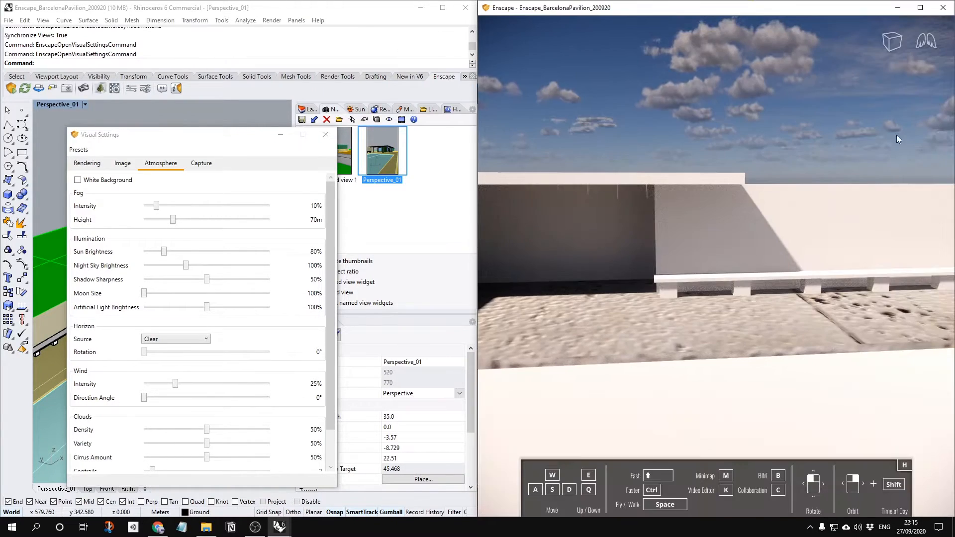
Turn the Enscape view to the sky and shift the time of day until the sun shines behind the clouds
{"action": "left_click_drag", "start_coordinate": [919, 217], "coordinate": [781, 221]}
{"action": "right_click_drag", "start_coordinate": [781, 221], "coordinate": [810, 221], "text": "shift"}
{"action": "right_click_drag", "start_coordinate": [662, 215], "coordinate": [701, 215], "text": "shift"}
{"action": "left_click_drag", "start_coordinate": [561, 214], "coordinate": [676, 230]}
{"action": "mouse_move", "coordinate": [676, 230]}
{"action": "right_mouse_down", "text": "shift"}
{"action": "mouse_move", "coordinate": [582, 230]}
{"action": "mouse_move", "coordinate": [682, 230]}
{"action": "right_mouse_up", "text": "shift"}
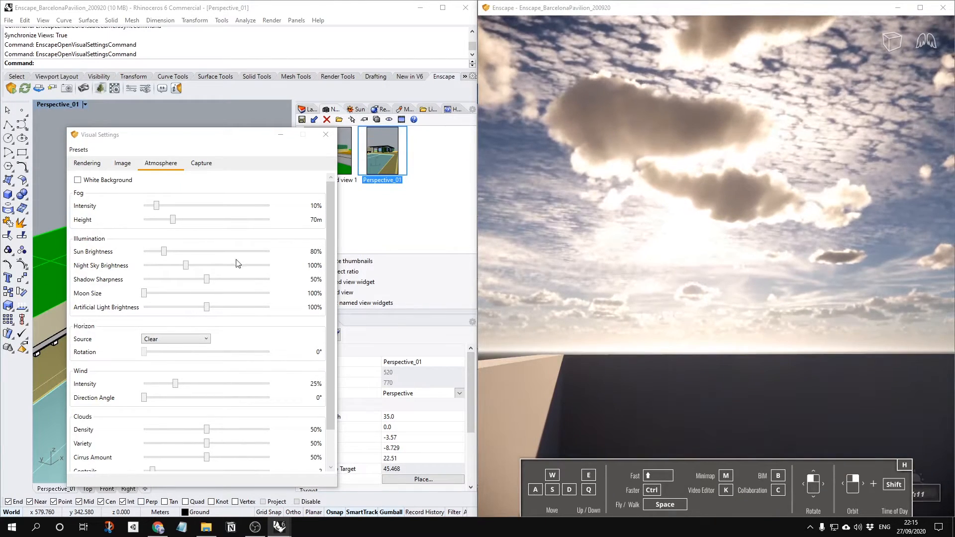
Try lens flare values of 0%, 66% and 100% on the sunlit sky and reset the effect to the default 50%
{"action": "left_click", "coordinate": [122, 163]}
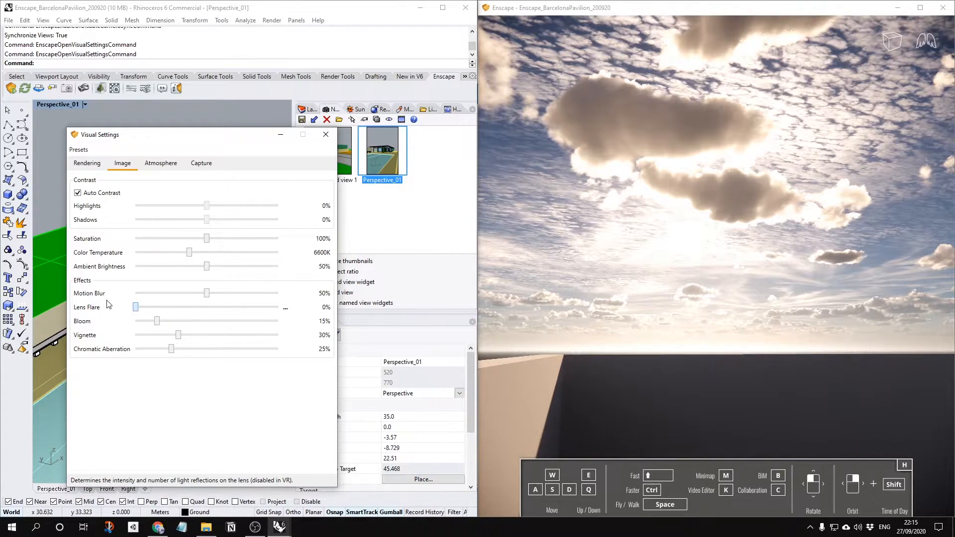
{"action": "left_click", "coordinate": [267, 308]}
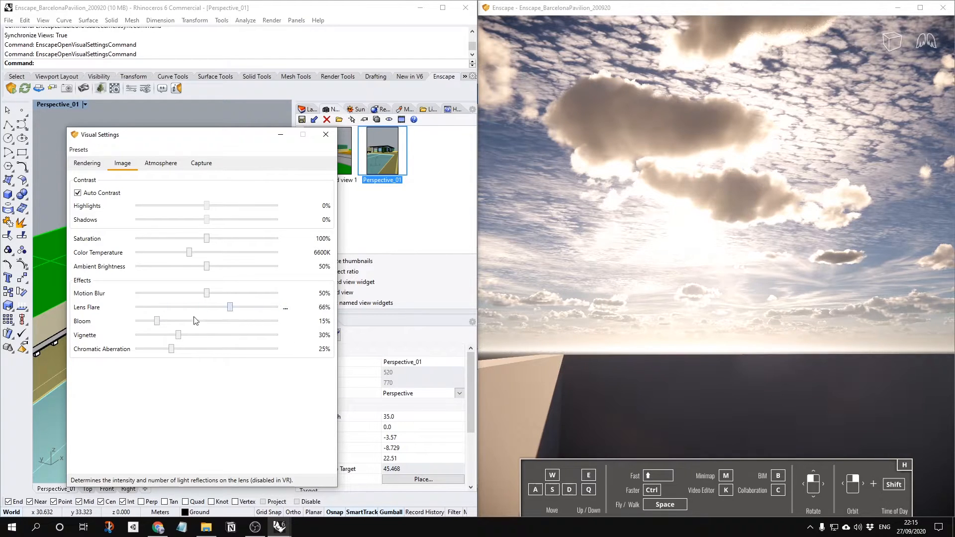
{"action": "right_click", "coordinate": [286, 312]}
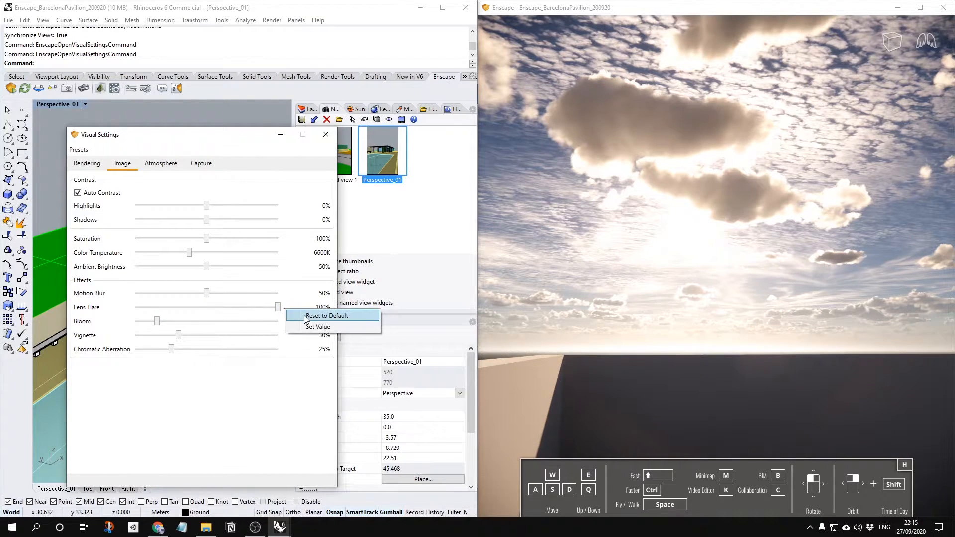
{"action": "left_click", "coordinate": [298, 315]}
{"action": "left_click", "coordinate": [809, 223]}
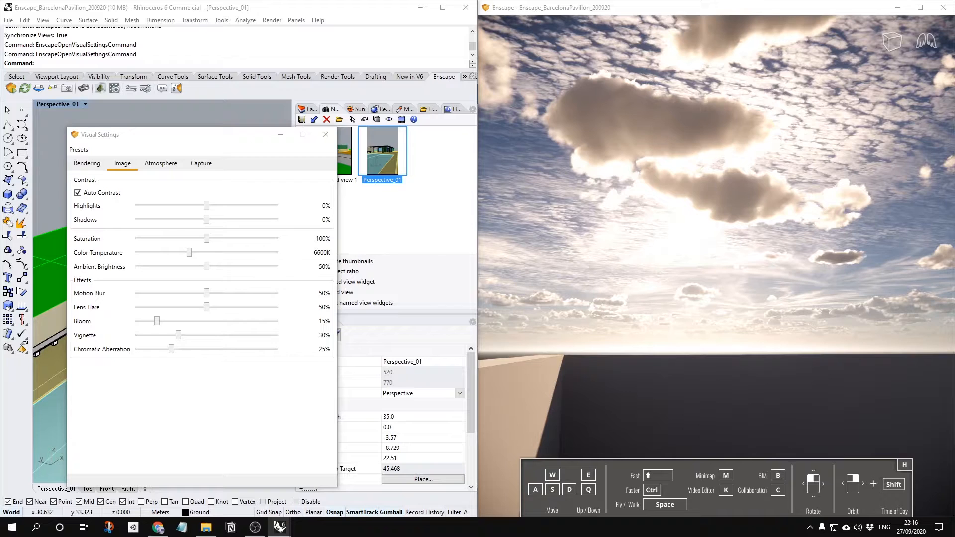
View the pavilion from above, try stronger bloom including 39%, and reset the bloom to the default 15%
{"action": "left_click_drag", "start_coordinate": [809, 223], "coordinate": [685, 181]}
{"action": "scroll", "coordinate": [706, 182], "scroll_direction": "down", "scroll_amount": 5}
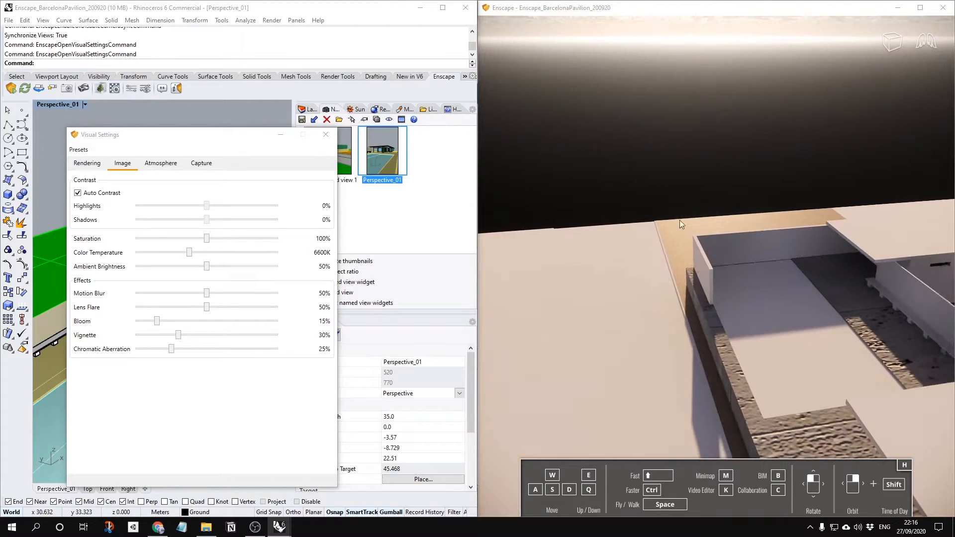
{"action": "left_click_drag", "start_coordinate": [690, 220], "coordinate": [582, 230]}
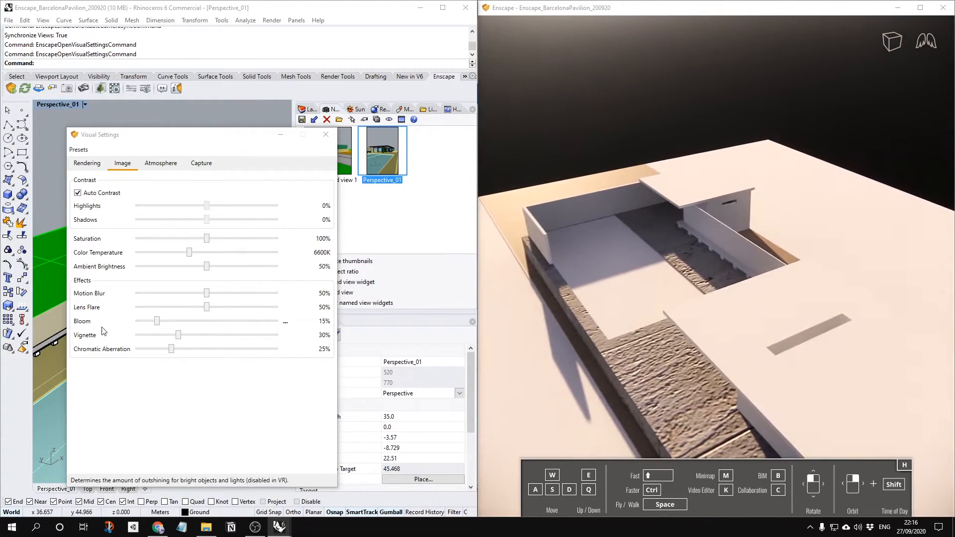
{"action": "left_click_drag", "start_coordinate": [156, 321], "coordinate": [348, 341]}
{"action": "left_click_drag", "start_coordinate": [277, 321], "coordinate": [192, 337]}
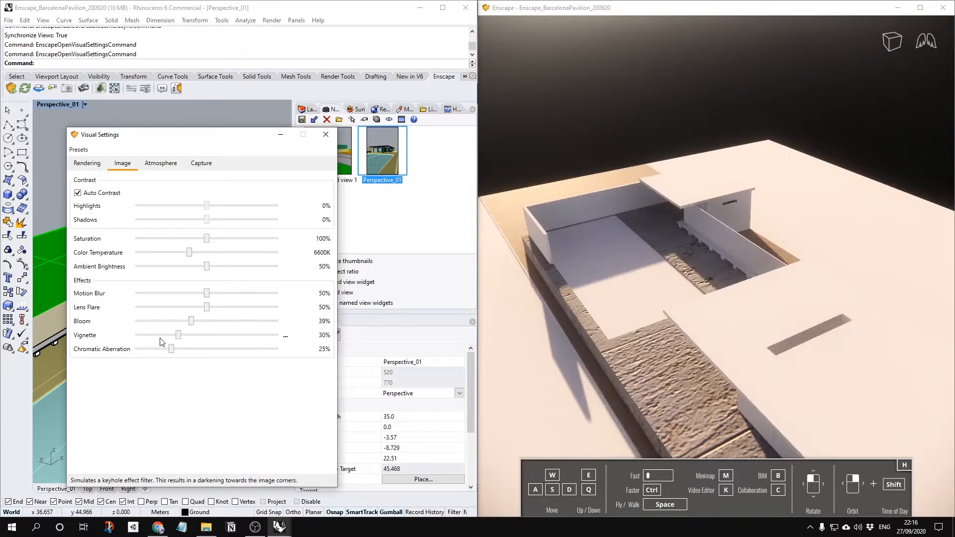
{"action": "right_click", "coordinate": [281, 323]}
{"action": "left_click", "coordinate": [318, 329]}
Try a vignette of 15% and a chromatic aberration of 92%, resetting them to the defaults of 30% and 25%
{"action": "left_click_drag", "start_coordinate": [178, 339], "coordinate": [321, 349]}
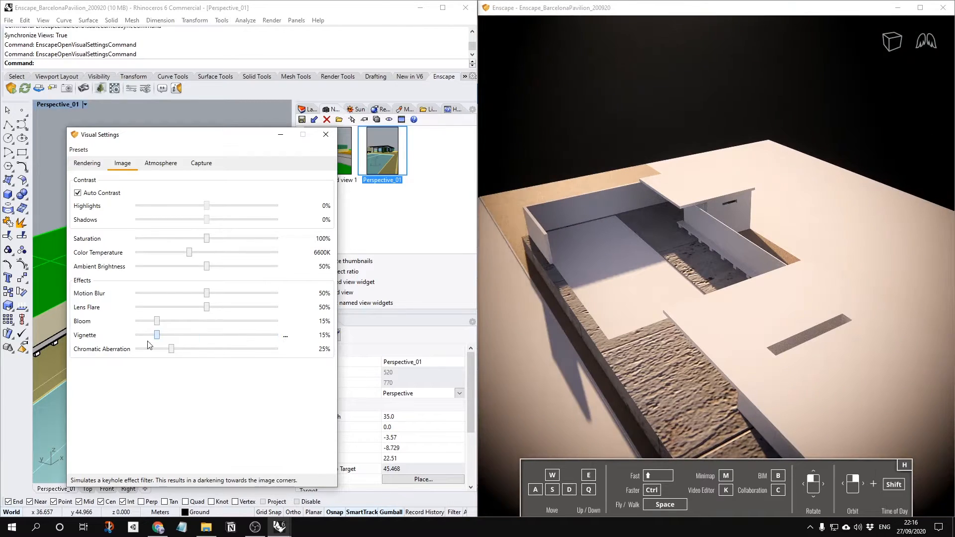
{"action": "left_click_drag", "start_coordinate": [153, 346], "coordinate": [282, 337]}
{"action": "right_click", "coordinate": [282, 337]}
{"action": "left_click", "coordinate": [325, 341]}
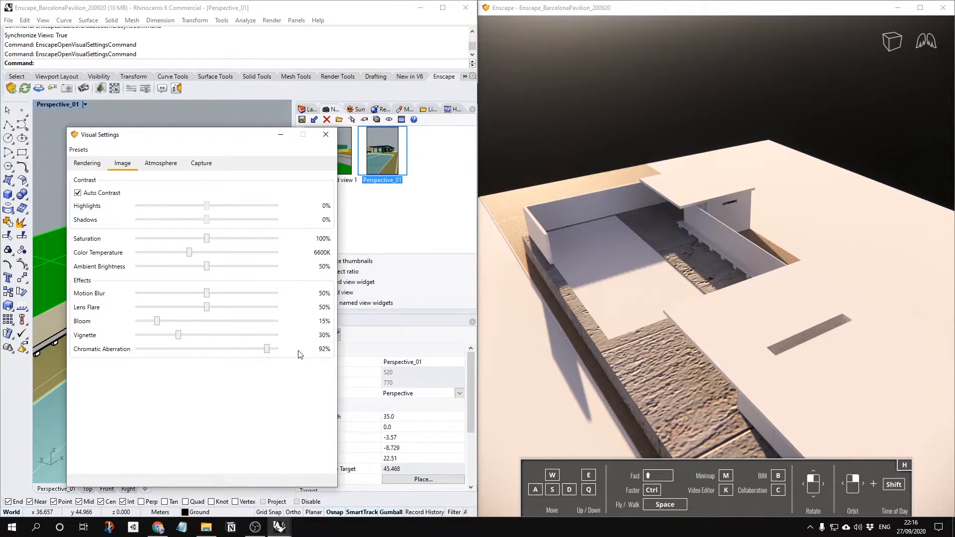
{"action": "left_click", "coordinate": [321, 359]}
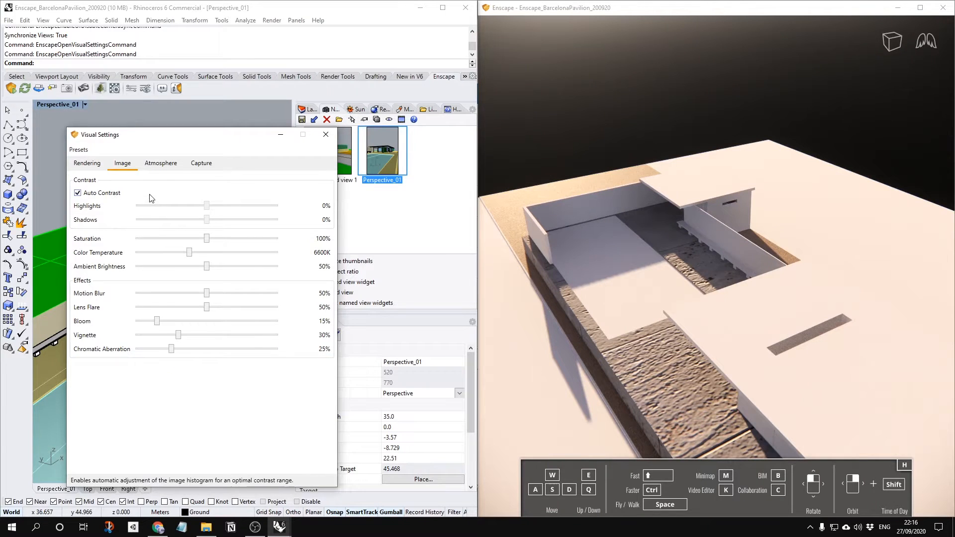
Examine the sky and horizon in Enscape and turn the white background back on in the atmosphere settings
{"action": "left_click", "coordinate": [158, 165]}
{"action": "scroll", "coordinate": [616, 224], "scroll_direction": "down", "scroll_amount": 8}
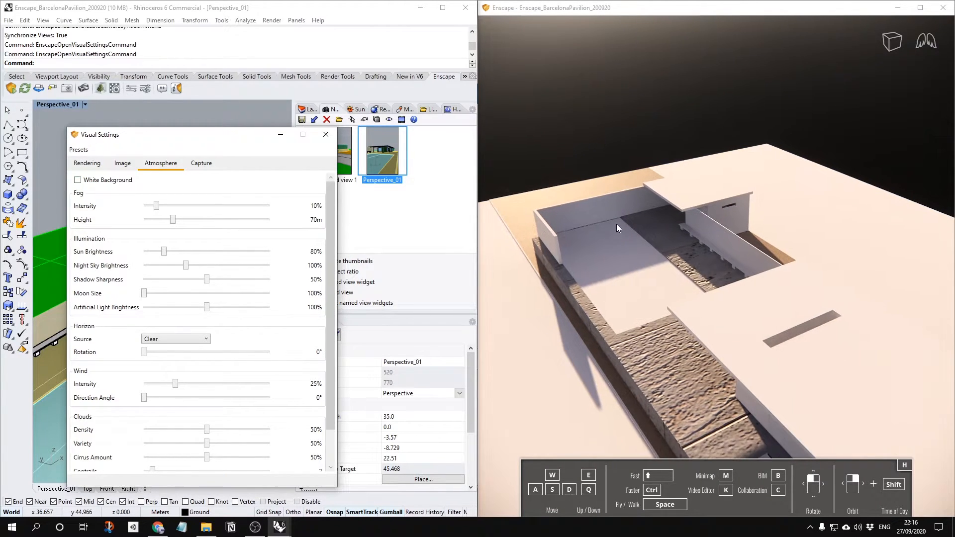
{"action": "scroll", "coordinate": [630, 226], "scroll_direction": "down", "scroll_amount": 6}
{"action": "left_click_drag", "start_coordinate": [654, 326], "coordinate": [704, 285]}
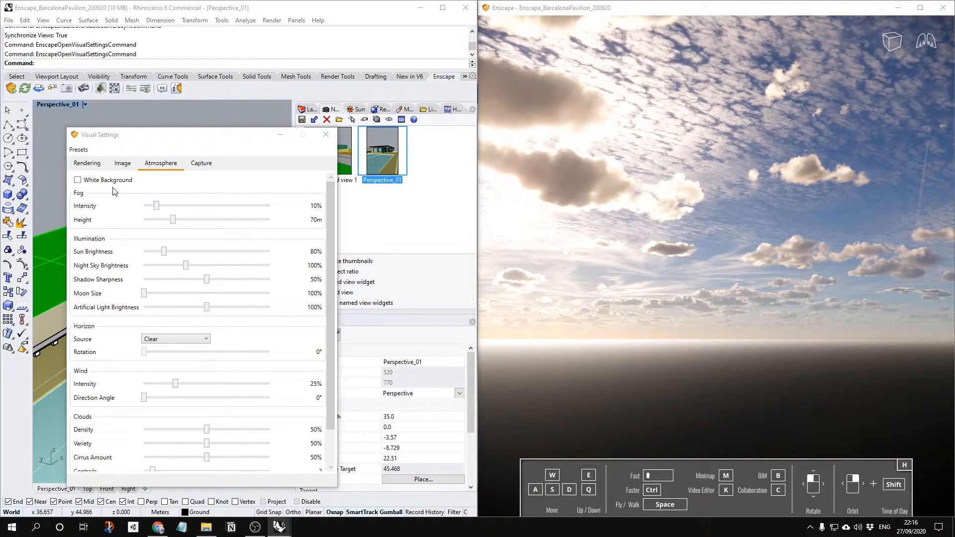
{"action": "left_click", "coordinate": [78, 180]}
Examine the whole pavilion from above against the white background
{"action": "left_click_drag", "start_coordinate": [676, 200], "coordinate": [570, 165]}
{"action": "left_click_drag", "start_coordinate": [648, 262], "coordinate": [452, 304]}
{"action": "left_click_drag", "start_coordinate": [588, 317], "coordinate": [689, 336]}
{"action": "right_click_drag", "start_coordinate": [628, 402], "coordinate": [678, 398]}
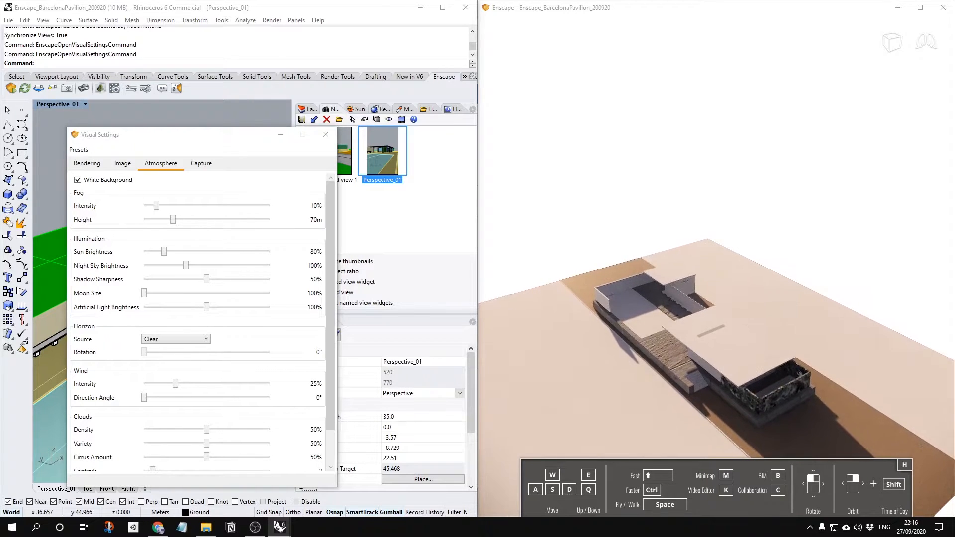
{"action": "left_click_drag", "start_coordinate": [661, 365], "coordinate": [676, 370]}
{"action": "scroll", "coordinate": [694, 318], "scroll_direction": "up", "scroll_amount": 2}
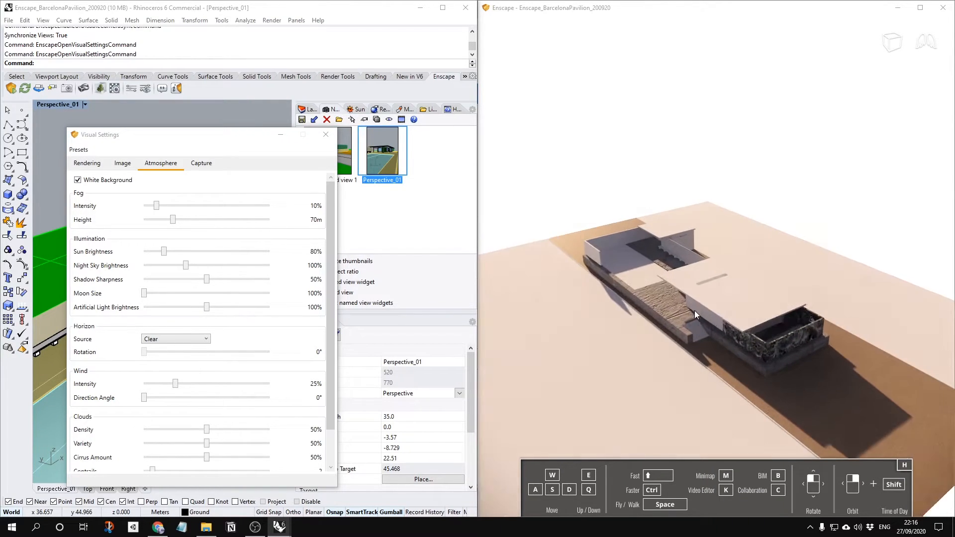
{"action": "scroll", "coordinate": [696, 321], "scroll_direction": "up", "scroll_amount": 4}
{"action": "left_click_drag", "start_coordinate": [706, 335], "coordinate": [708, 358]}
{"action": "scroll", "coordinate": [708, 358], "scroll_direction": "down", "scroll_amount": 3}
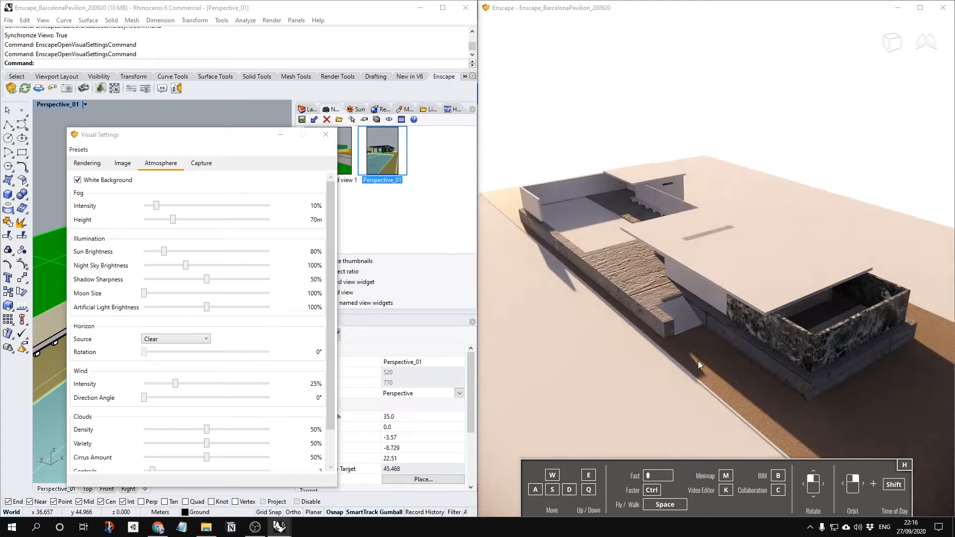
Adjust the time of day slightly and turn off the white background
{"action": "right_click_drag", "start_coordinate": [703, 390], "coordinate": [626, 370], "text": "shift"}
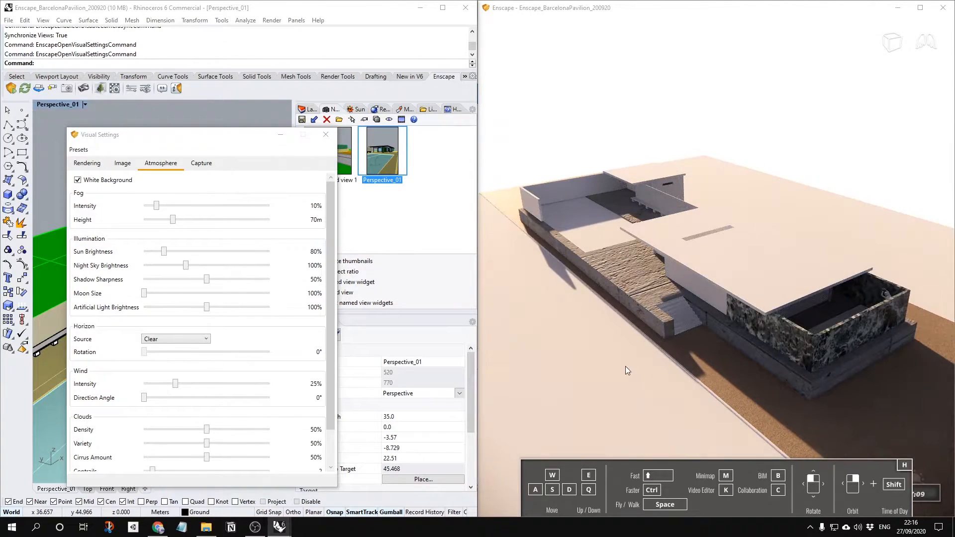
{"action": "left_click", "coordinate": [97, 186]}
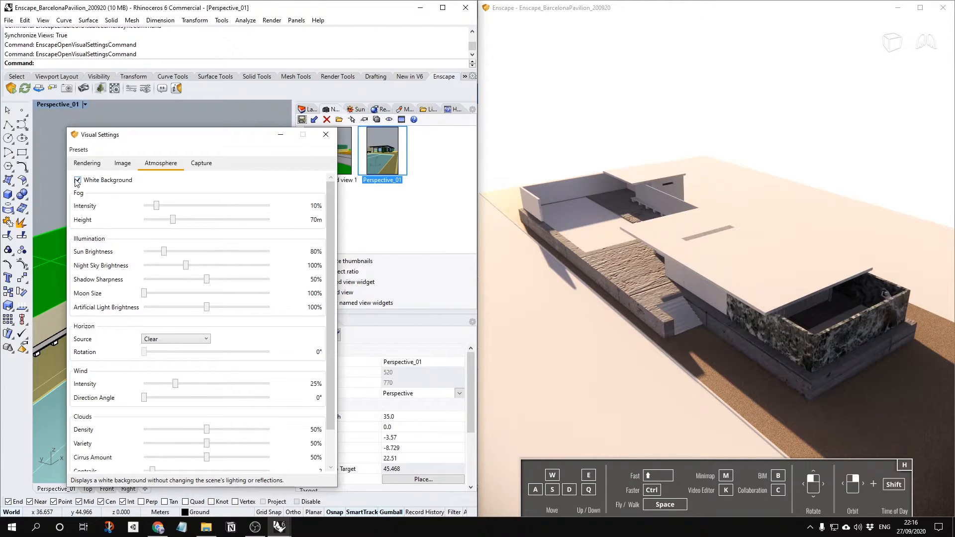
{"action": "left_click", "coordinate": [82, 182]}
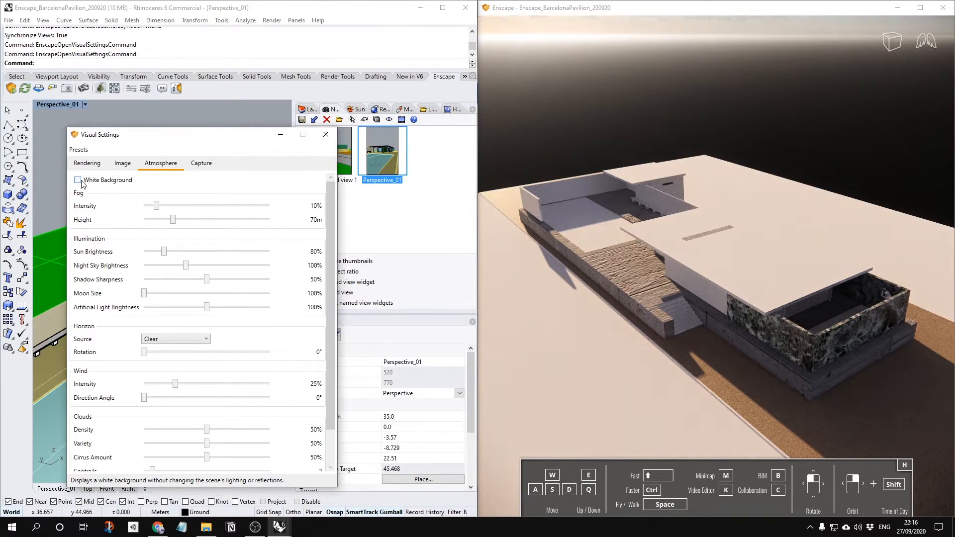
Try a fog intensity of 100% in the atmosphere settings and reset it to the default
{"action": "left_click_drag", "start_coordinate": [156, 210], "coordinate": [271, 218]}
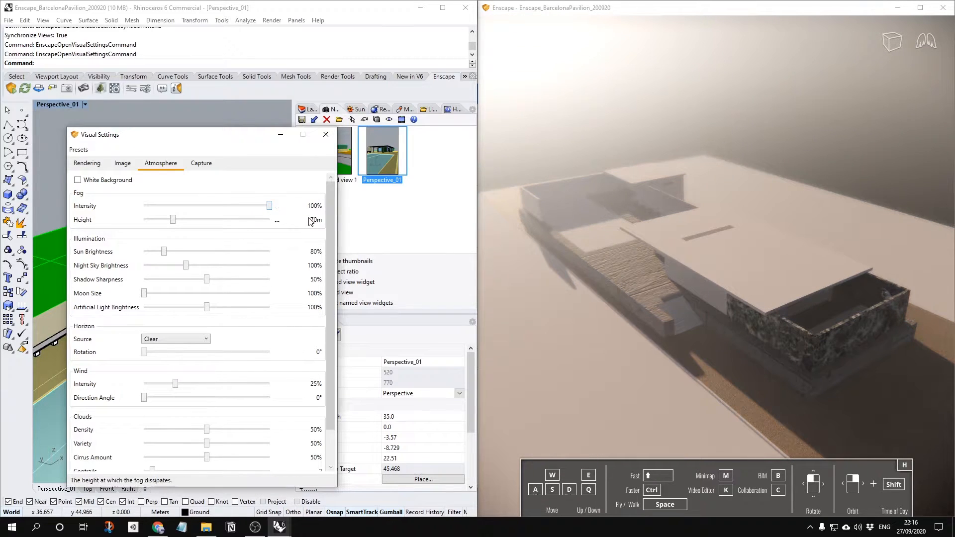
{"action": "mouse_move", "coordinate": [270, 207]}
{"action": "left_mouse_down"}
{"action": "mouse_move", "coordinate": [163, 206]}
{"action": "mouse_move", "coordinate": [267, 217]}
{"action": "mouse_move", "coordinate": [143, 220]}
{"action": "mouse_move", "coordinate": [256, 220]}
{"action": "left_mouse_up"}
{"action": "left_click", "coordinate": [277, 221]}
{"action": "left_click", "coordinate": [291, 227]}
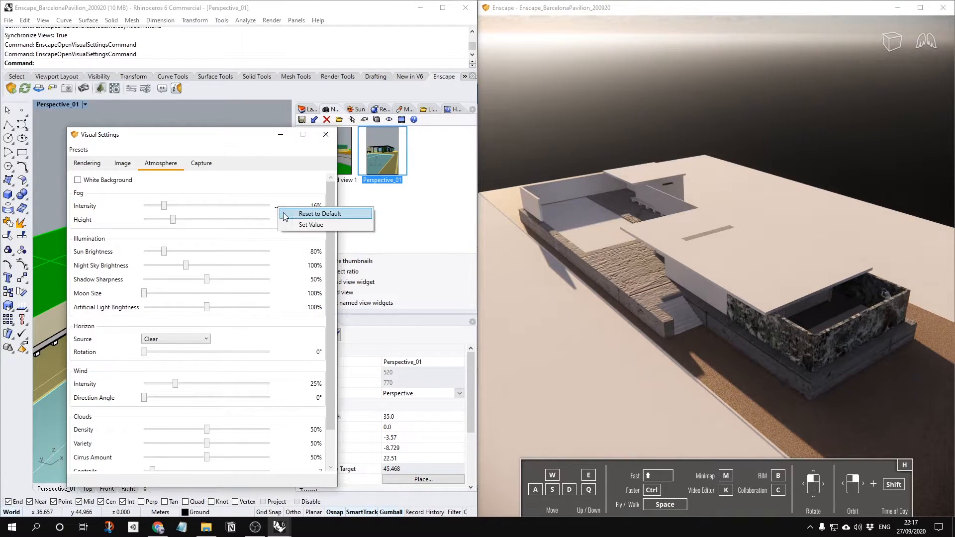
{"action": "left_click", "coordinate": [299, 214]}
Try a sun brightness of 202% on the pavilion and reset it to the default
{"action": "left_click_drag", "start_coordinate": [801, 356], "coordinate": [689, 356]}
{"action": "left_click_drag", "start_coordinate": [164, 253], "coordinate": [256, 255]}
{"action": "left_click", "coordinate": [278, 254]}
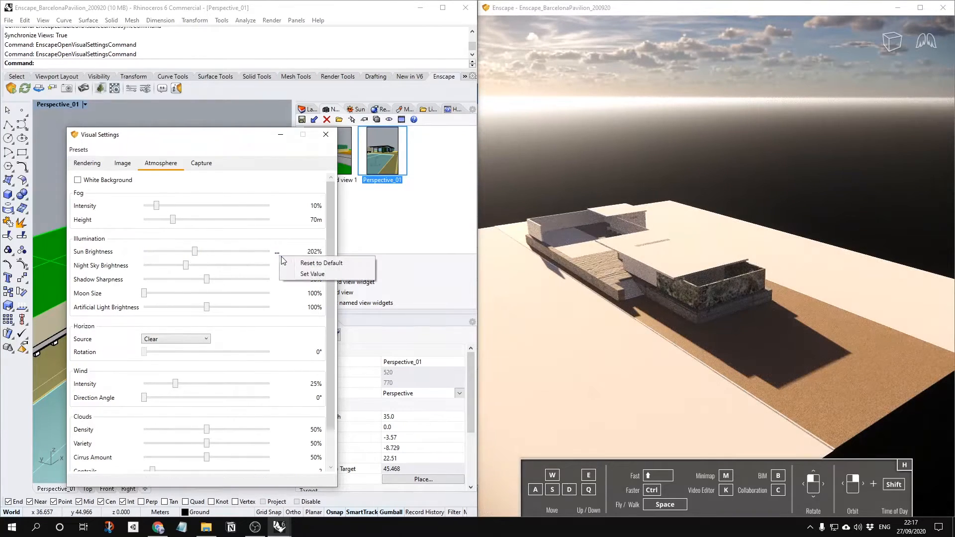
{"action": "left_click", "coordinate": [304, 263]}
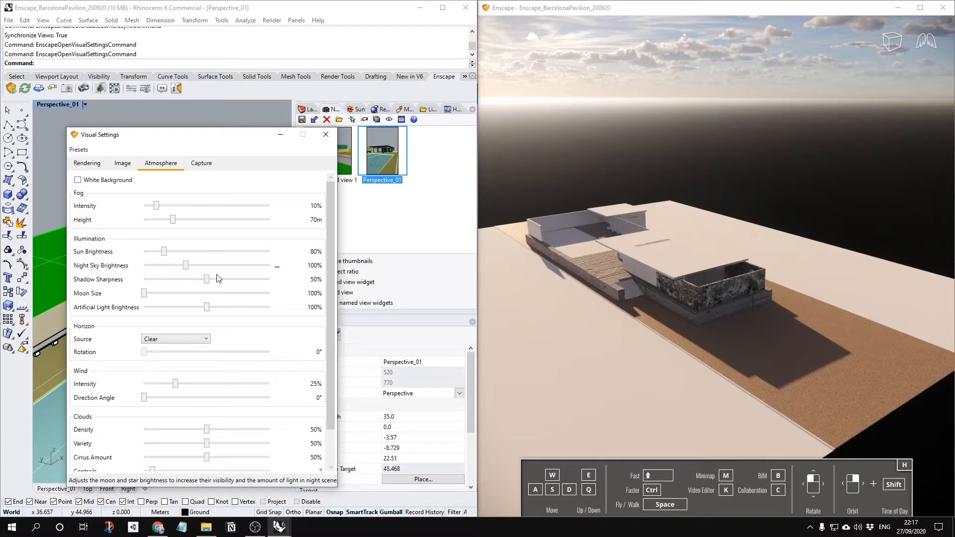
Shift the scene to night, try a night sky brightness of 92%, and reset the brightness to the default
{"action": "right_click_drag", "start_coordinate": [752, 380], "coordinate": [908, 372]}
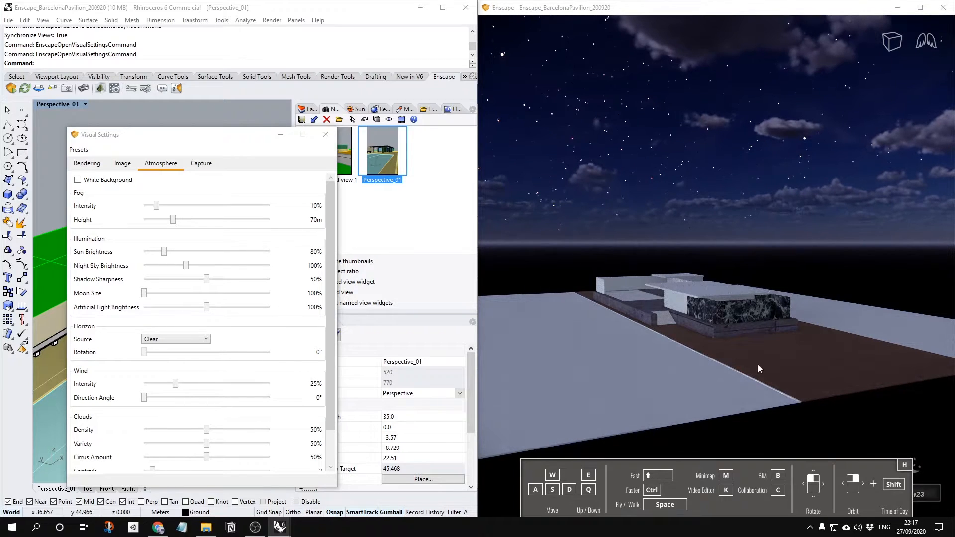
{"action": "mouse_move", "coordinate": [186, 268]}
{"action": "left_mouse_down"}
{"action": "mouse_move", "coordinate": [269, 267]}
{"action": "mouse_move", "coordinate": [165, 267]}
{"action": "mouse_move", "coordinate": [211, 267]}
{"action": "mouse_move", "coordinate": [199, 267]}
{"action": "left_mouse_up"}
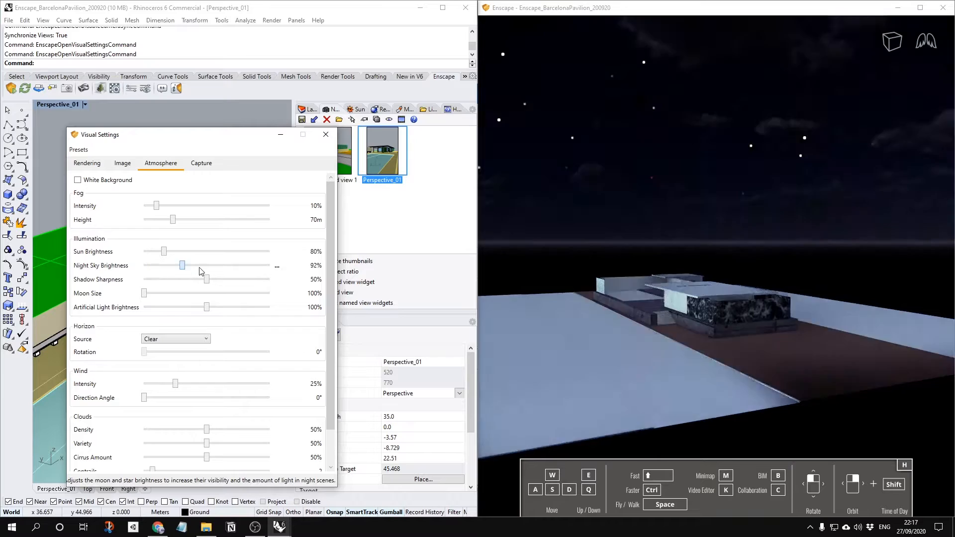
{"action": "left_click", "coordinate": [277, 267]}
{"action": "left_click", "coordinate": [319, 275]}
Return the Enscape scene to daylight and adjust the time of day so that a shadow falls across the entrance stairs
{"action": "left_click", "coordinate": [622, 212]}
{"action": "right_click_drag", "start_coordinate": [676, 275], "coordinate": [606, 279], "text": "shift"}
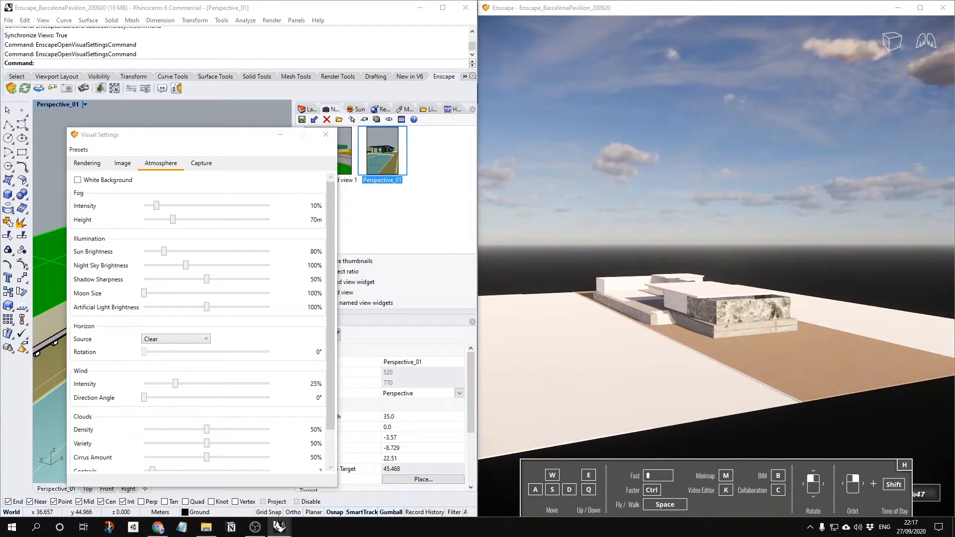
{"action": "right_click_drag", "start_coordinate": [638, 199], "coordinate": [655, 306]}
{"action": "key", "text": "w"}
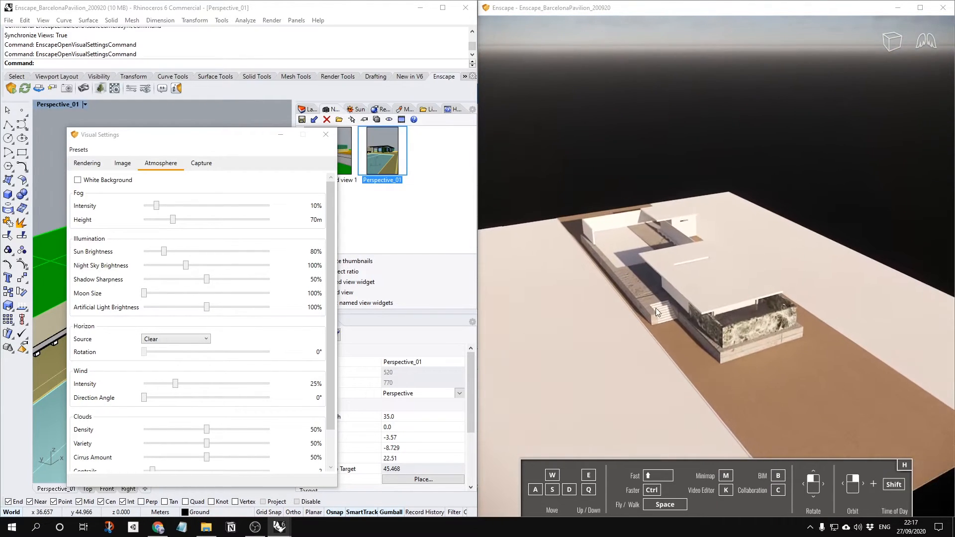
{"action": "key", "text": "w"}
{"action": "key", "text": "s"}
{"action": "mouse_move", "coordinate": [562, 325]}
{"action": "right_mouse_down", "text": "shift"}
{"action": "mouse_move", "coordinate": [545, 326]}
{"action": "mouse_move", "coordinate": [548, 335]}
{"action": "right_mouse_up", "text": "shift"}
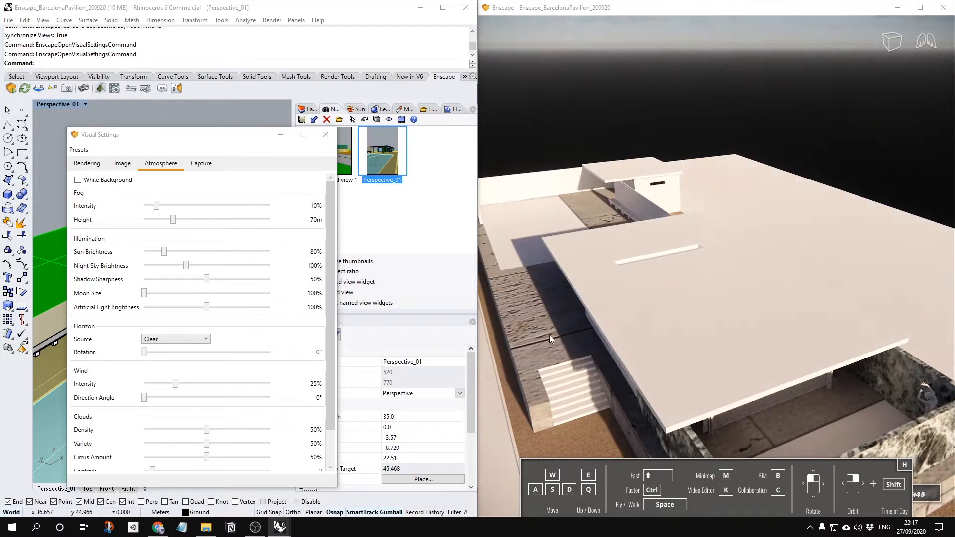
{"action": "scroll", "coordinate": [549, 348], "scroll_direction": "up", "scroll_amount": 5}
{"action": "scroll", "coordinate": [571, 386], "scroll_direction": "up", "scroll_amount": 5}
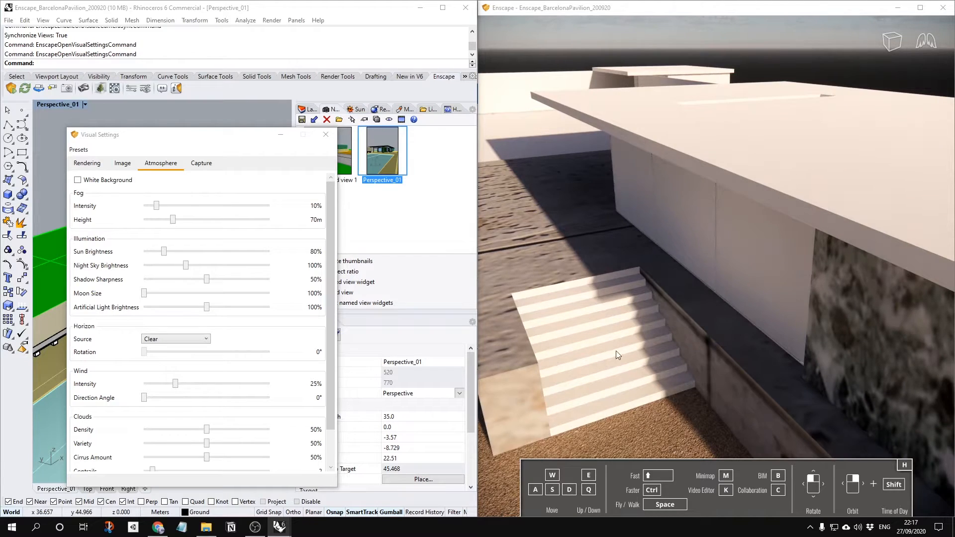
Set the shadow sharpness to 0% and check the shadow edges on the entrance stairs
{"action": "left_click", "coordinate": [206, 282]}
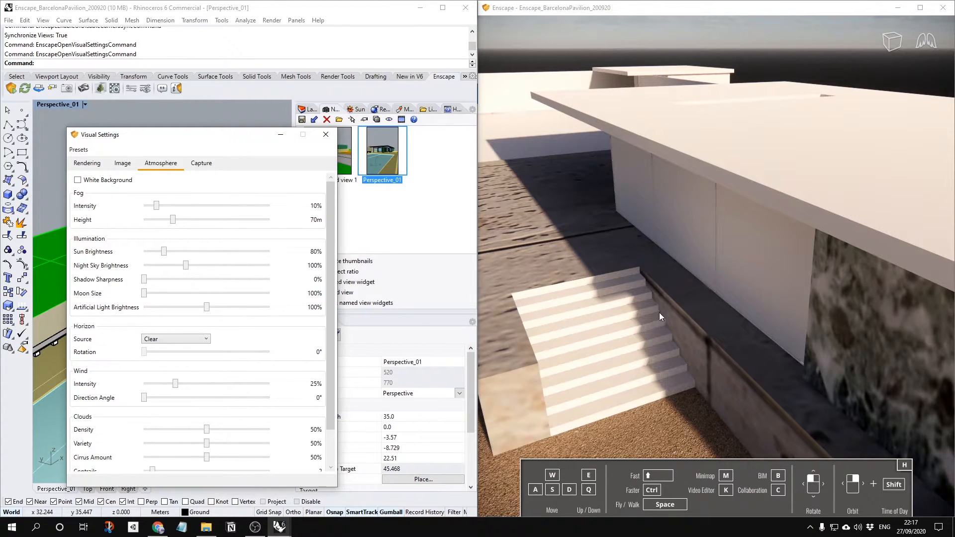
{"action": "right_click", "coordinate": [277, 294]}
{"action": "left_click", "coordinate": [285, 307]}
{"action": "scroll", "coordinate": [630, 312], "scroll_direction": "down", "scroll_amount": 10}
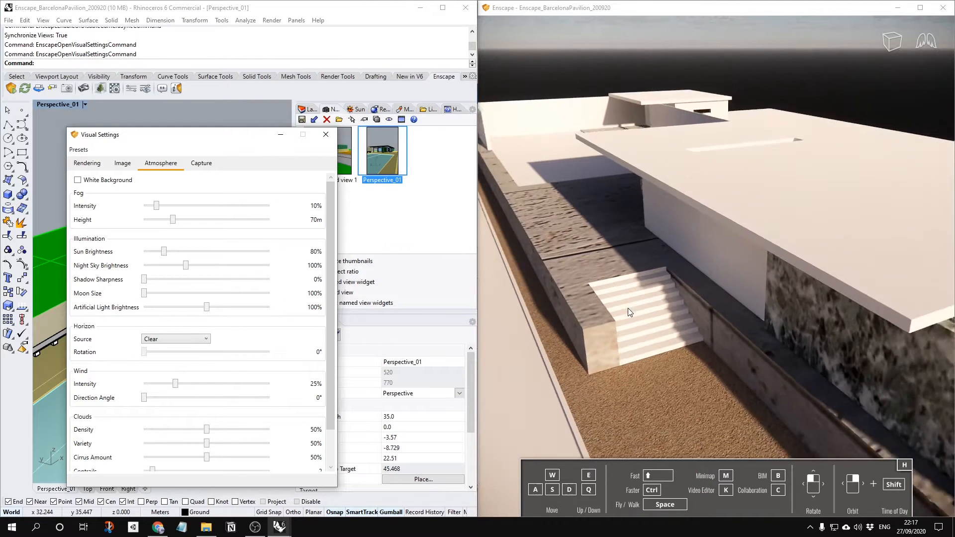
{"action": "scroll", "coordinate": [628, 312], "scroll_direction": "down", "scroll_amount": 1}
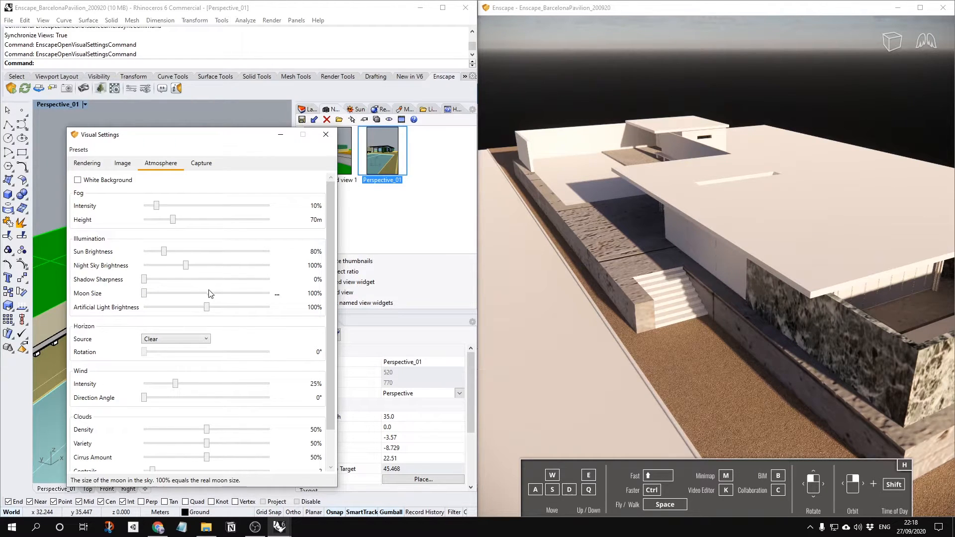
Try the Desert and Forest horizon sources behind the whole pavilion
{"action": "right_click_drag", "start_coordinate": [661, 318], "coordinate": [665, 249]}
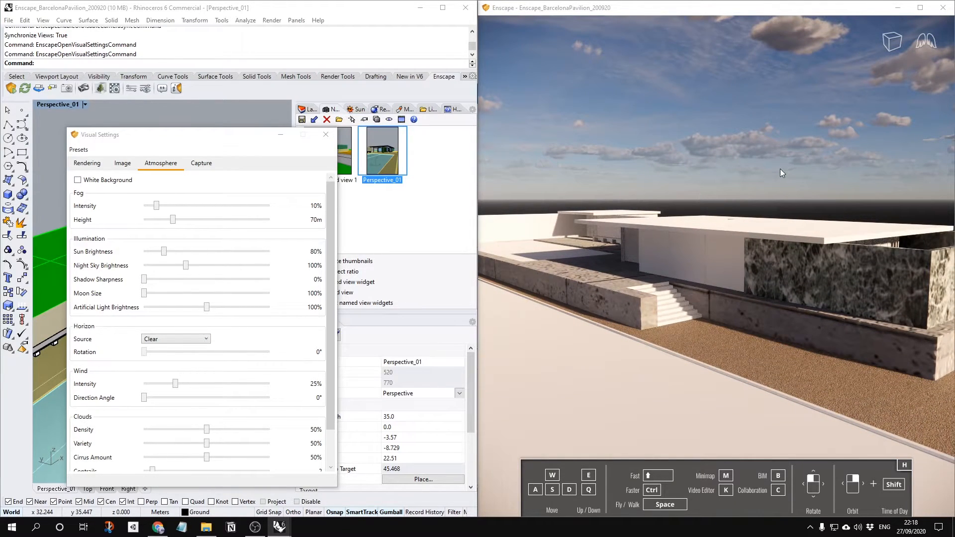
{"action": "left_click_drag", "start_coordinate": [778, 169], "coordinate": [807, 88]}
{"action": "key", "text": "e"}
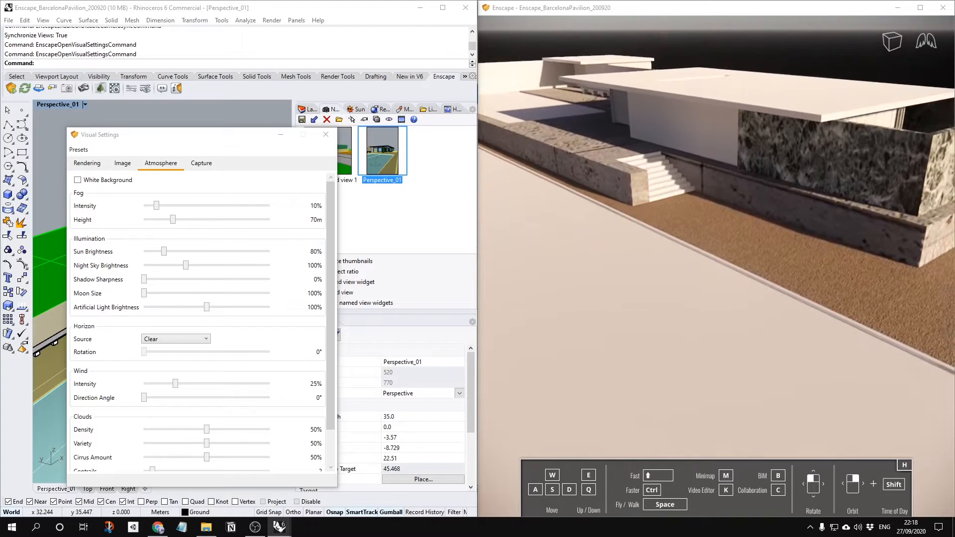
{"action": "key", "text": "s"}
{"action": "right_click_drag", "start_coordinate": [728, 184], "coordinate": [741, 161]}
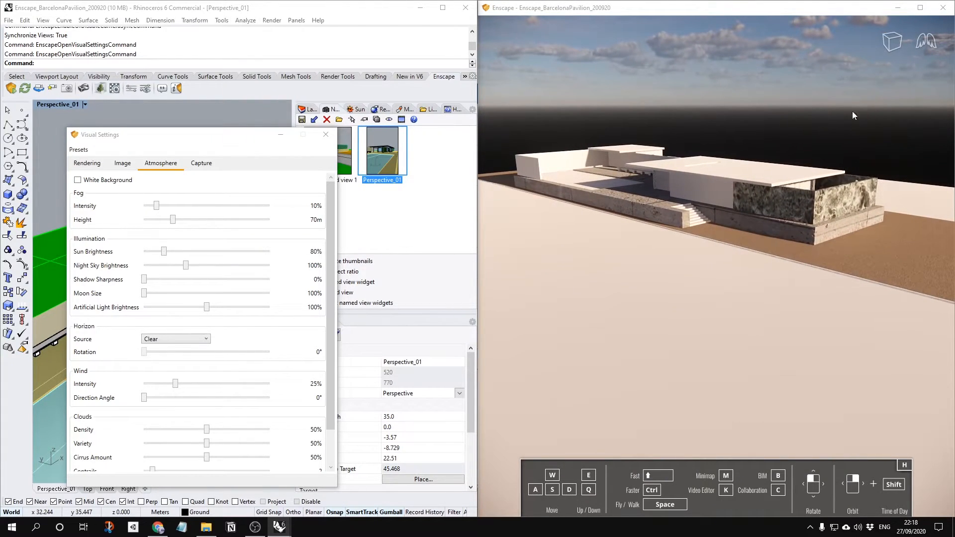
{"action": "left_click", "coordinate": [176, 338]}
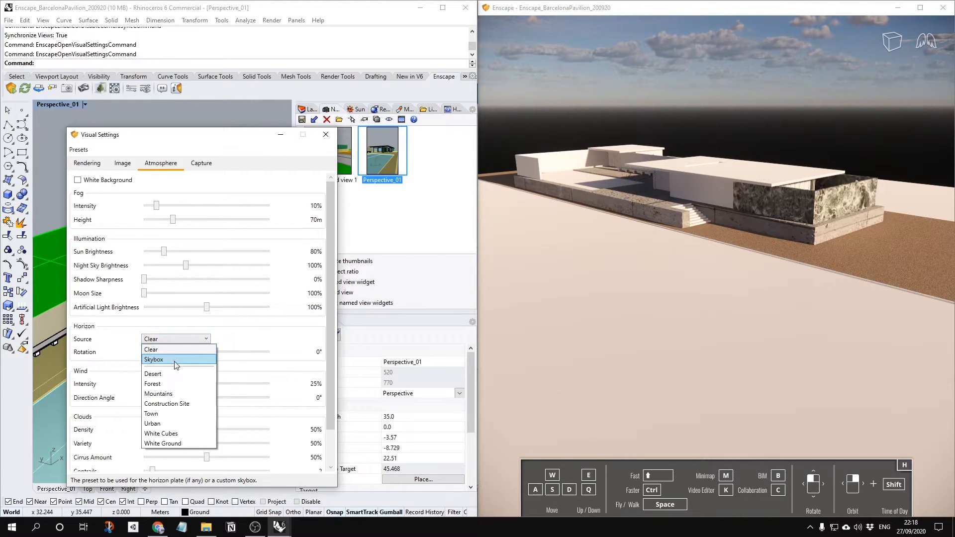
{"action": "left_click", "coordinate": [164, 373]}
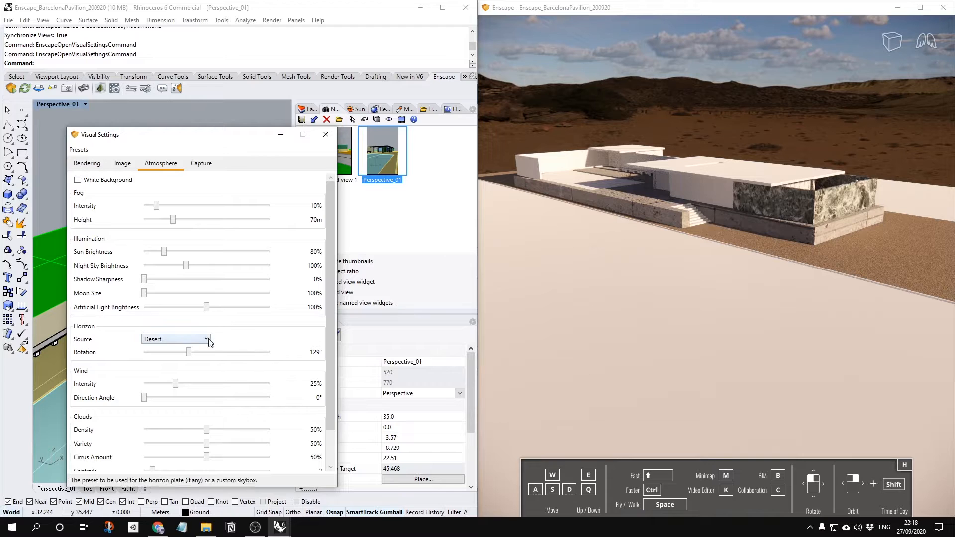
{"action": "left_click", "coordinate": [189, 340]}
{"action": "left_click", "coordinate": [174, 385]}
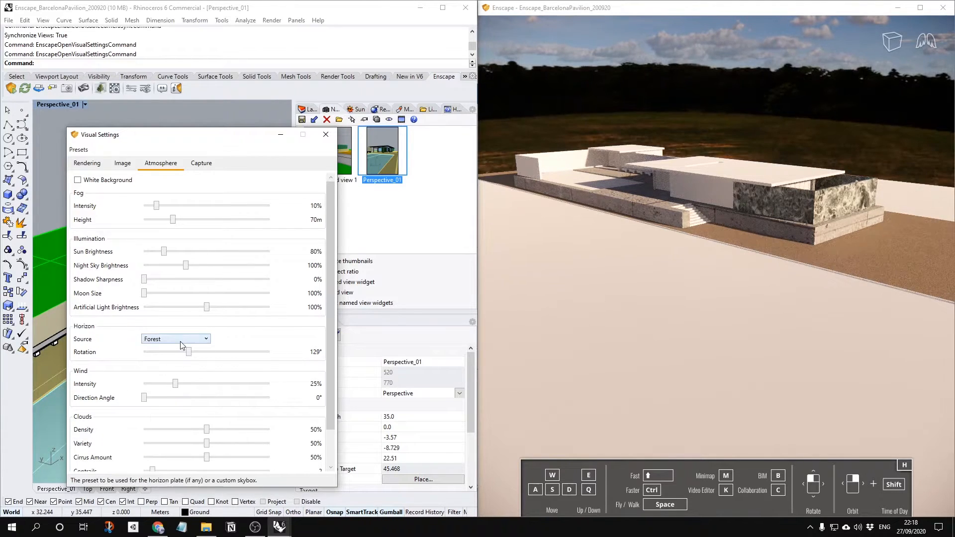
Try the Mountains, Construction Site and Urban horizon sources
{"action": "left_click", "coordinate": [181, 339]}
{"action": "left_click", "coordinate": [171, 393]}
{"action": "left_click", "coordinate": [172, 339]}
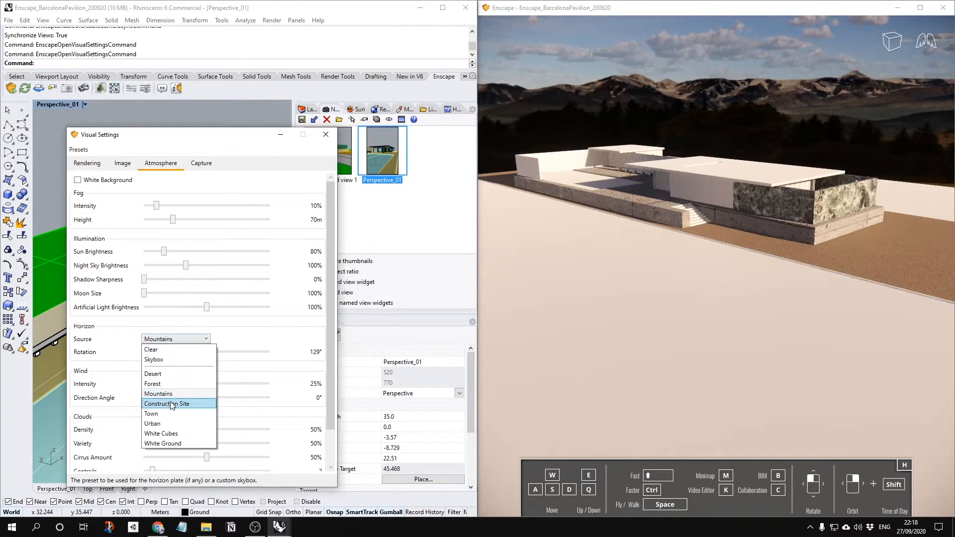
{"action": "left_click", "coordinate": [172, 404]}
{"action": "left_click", "coordinate": [174, 339]}
{"action": "left_click", "coordinate": [171, 418]}
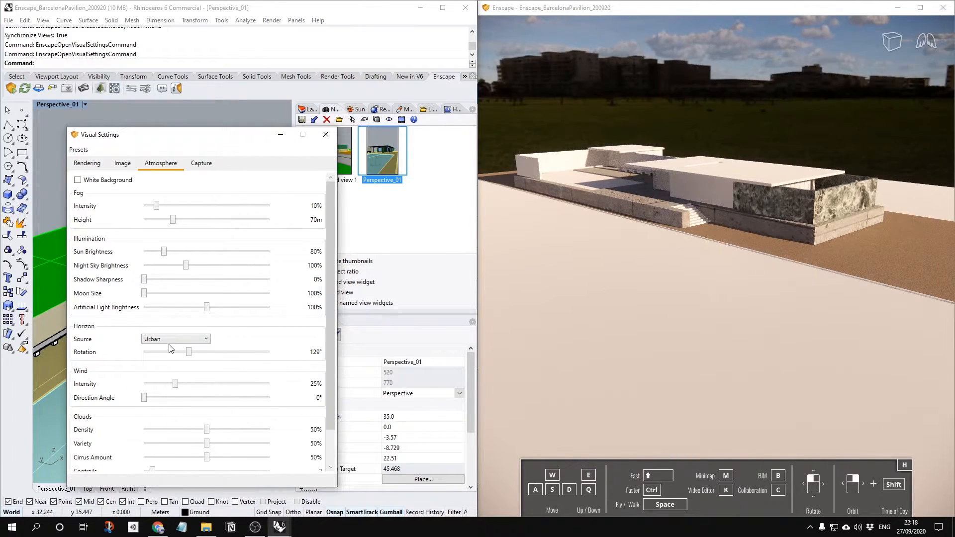
Try the White Cubes horizon with a rotation of 257°, then restore the horizon source to Clear
{"action": "left_click", "coordinate": [168, 341]}
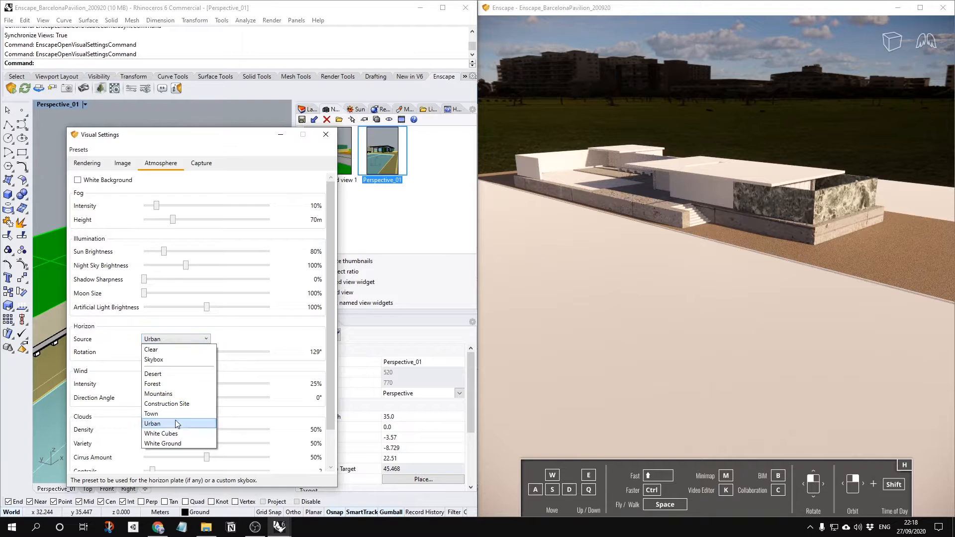
{"action": "left_click", "coordinate": [176, 435]}
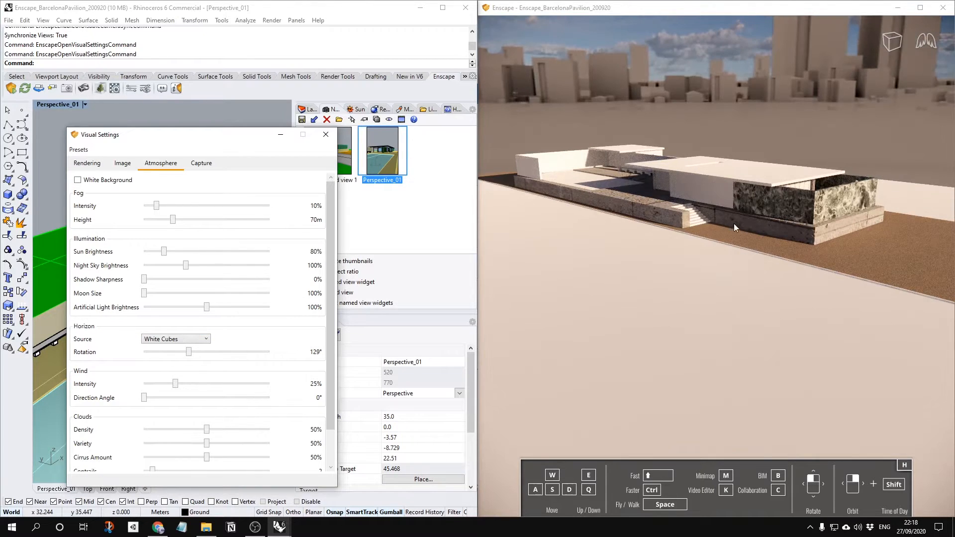
{"action": "right_click_drag", "start_coordinate": [636, 354], "coordinate": [685, 262]}
{"action": "scroll", "coordinate": [631, 165], "scroll_direction": "up", "scroll_amount": 3}
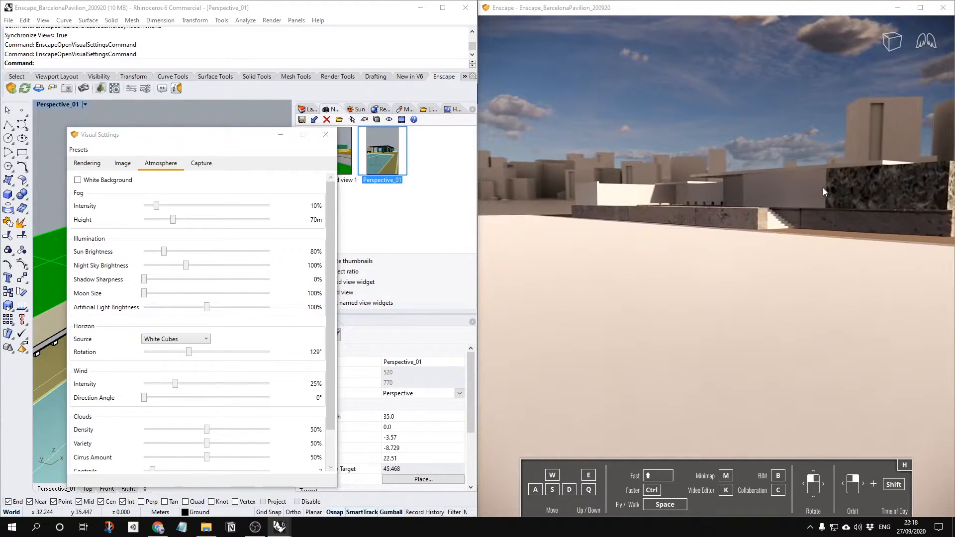
{"action": "key", "text": "s"}
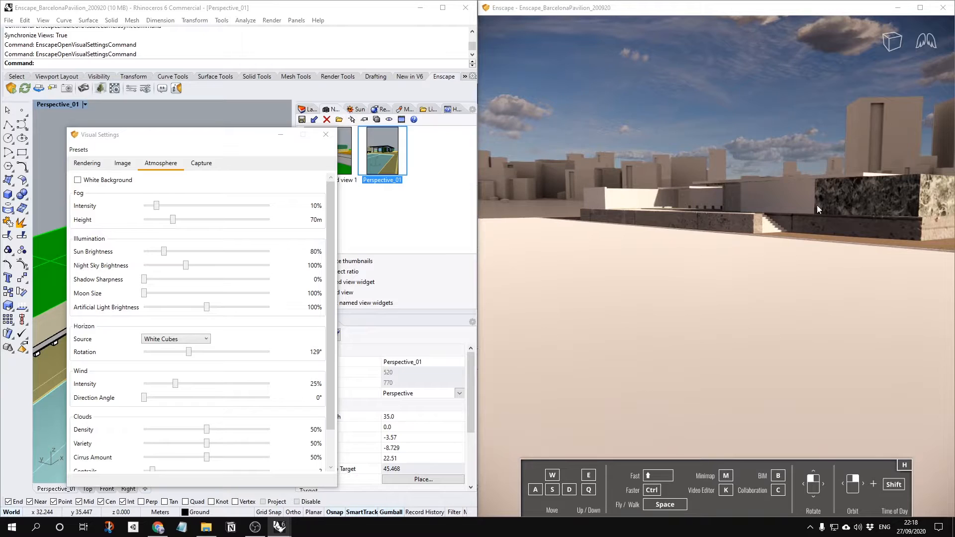
{"action": "left_click_drag", "start_coordinate": [188, 357], "coordinate": [233, 365]}
{"action": "right_click_drag", "start_coordinate": [750, 206], "coordinate": [701, 185]}
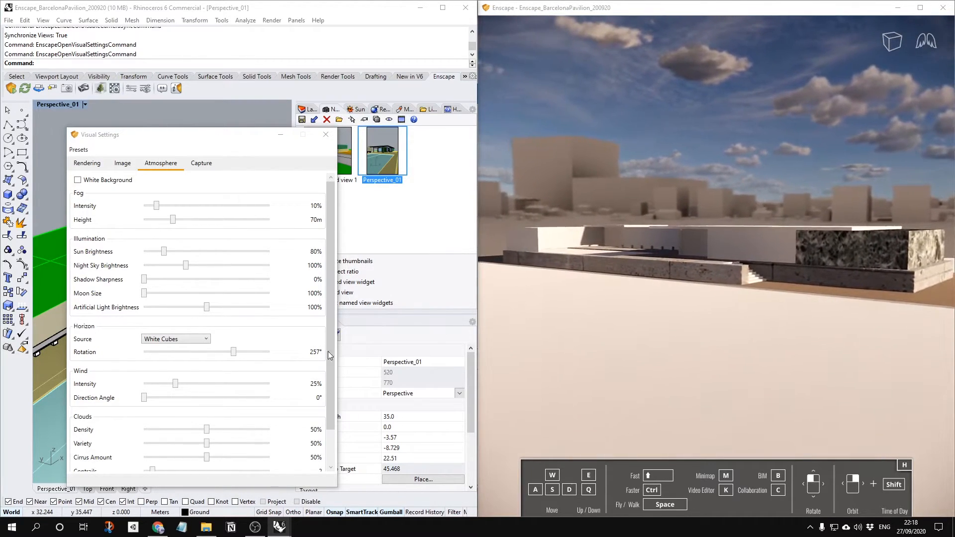
{"action": "left_click", "coordinate": [192, 339]}
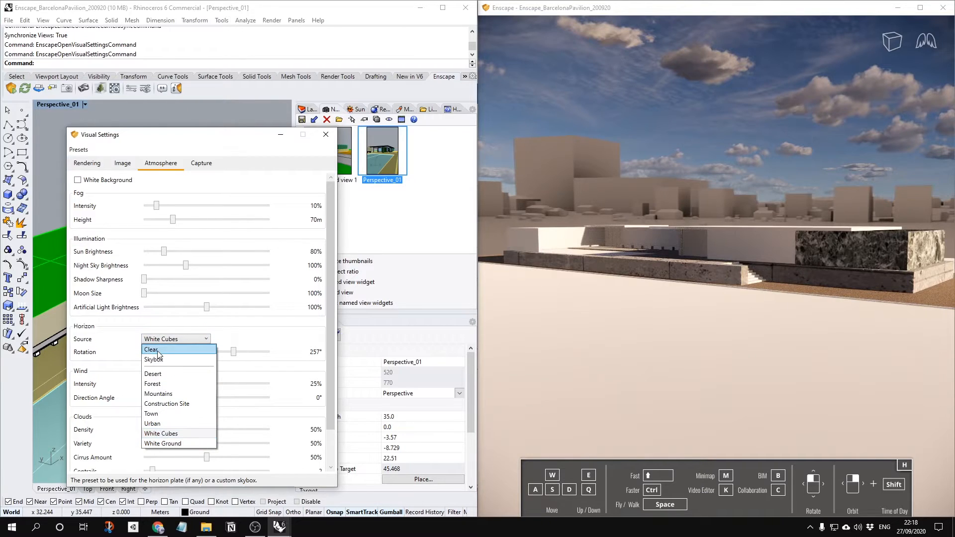
{"action": "left_click", "coordinate": [158, 350]}
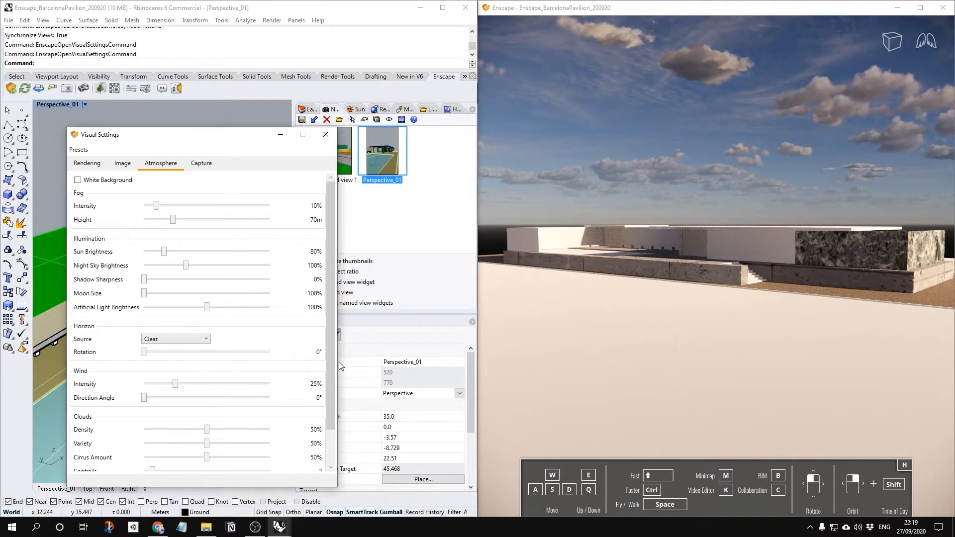
Set the cloud density to 58% and the cloud variety to 73%
{"action": "scroll", "coordinate": [323, 404], "scroll_direction": "down", "scroll_amount": 2}
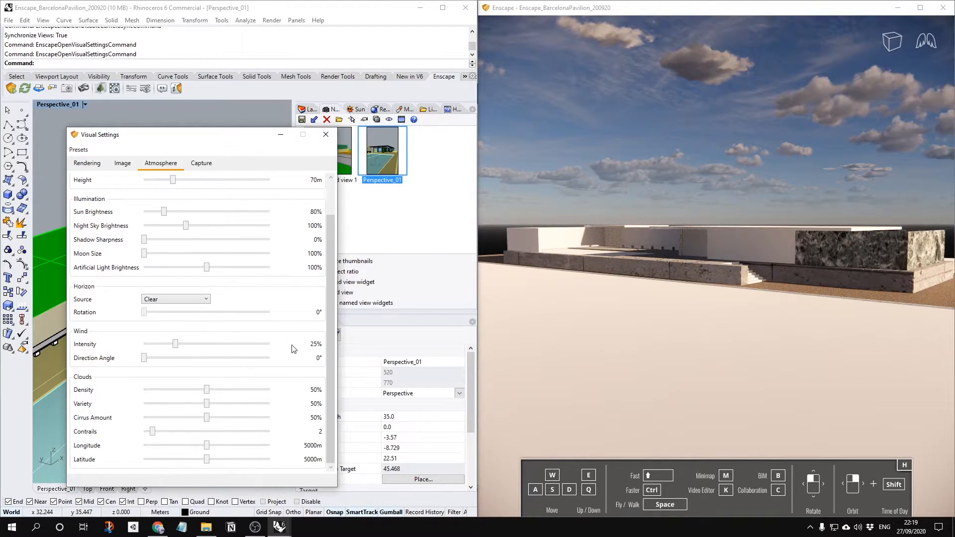
{"action": "left_click_drag", "start_coordinate": [742, 354], "coordinate": [744, 308]}
{"action": "right_click_drag", "start_coordinate": [744, 309], "coordinate": [735, 344]}
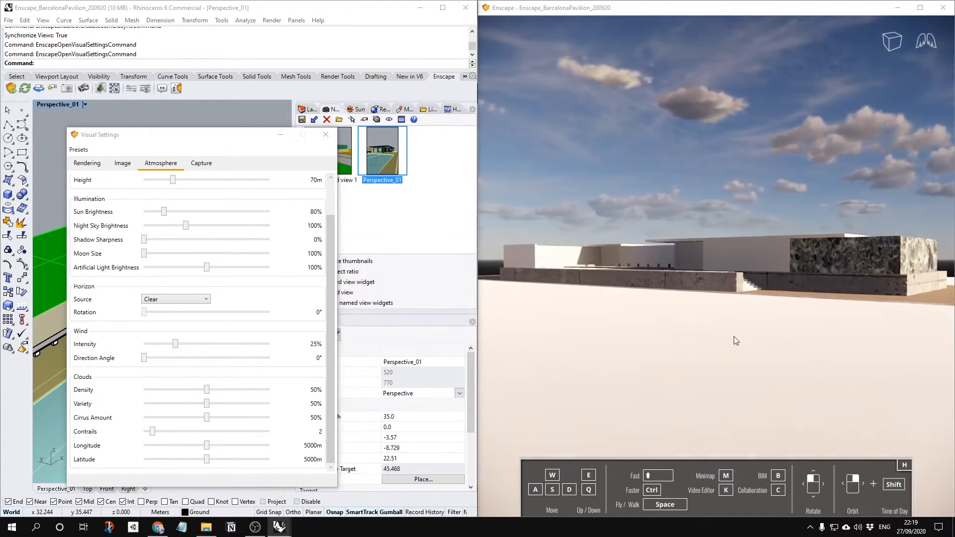
{"action": "right_click_drag", "start_coordinate": [756, 192], "coordinate": [757, 189], "text": "shift"}
{"action": "middle_click_drag", "start_coordinate": [754, 193], "coordinate": [749, 198]}
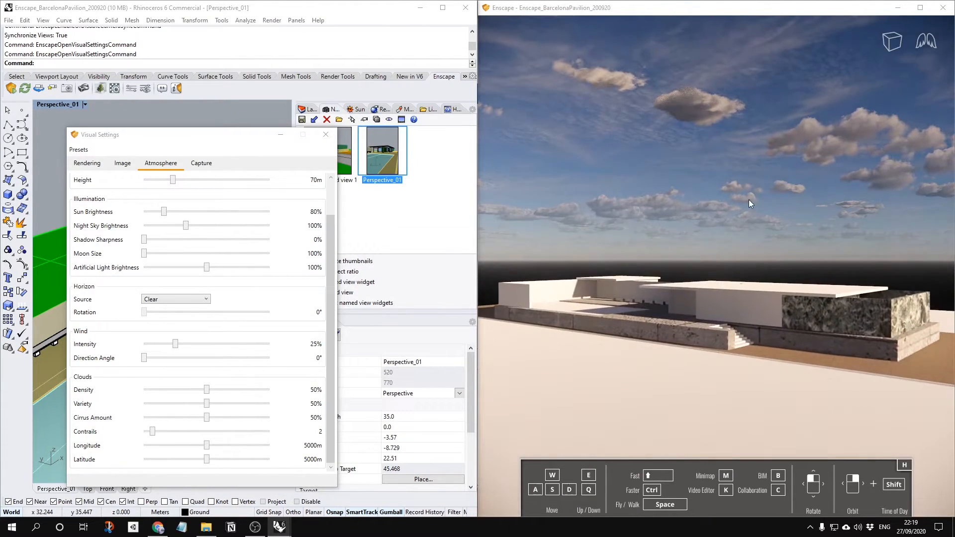
{"action": "mouse_move", "coordinate": [655, 288]}
{"action": "left_mouse_down"}
{"action": "mouse_move", "coordinate": [635, 261]}
{"action": "mouse_move", "coordinate": [655, 288]}
{"action": "left_mouse_up"}
{"action": "left_click_drag", "start_coordinate": [207, 390], "coordinate": [234, 420]}
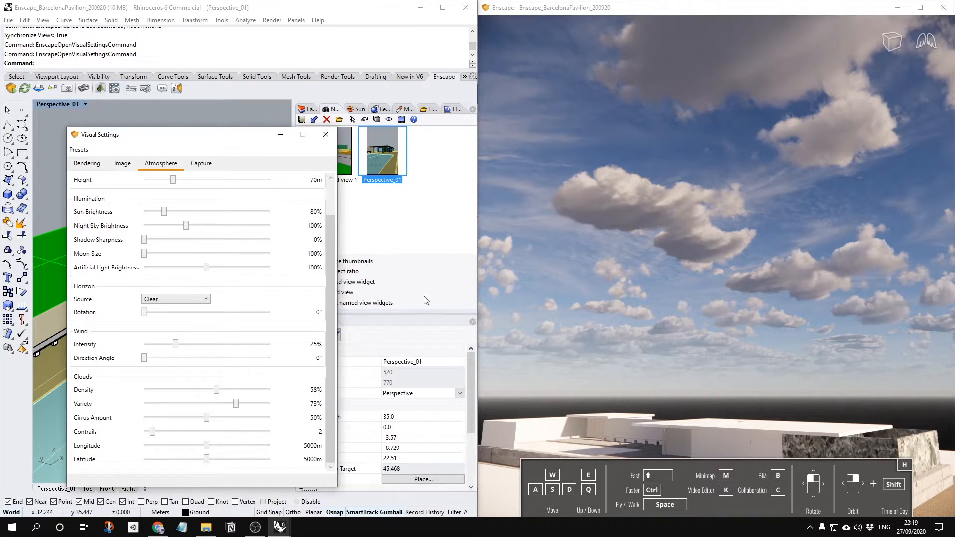
Set the clouds' cirrus amount to 68% and the contrails to 30, checking the effect across the sky
{"action": "left_click_drag", "start_coordinate": [207, 417], "coordinate": [230, 426]}
{"action": "right_click_drag", "start_coordinate": [854, 280], "coordinate": [855, 281]}
{"action": "left_click_drag", "start_coordinate": [725, 249], "coordinate": [641, 125]}
{"action": "left_click_drag", "start_coordinate": [152, 432], "coordinate": [231, 438]}
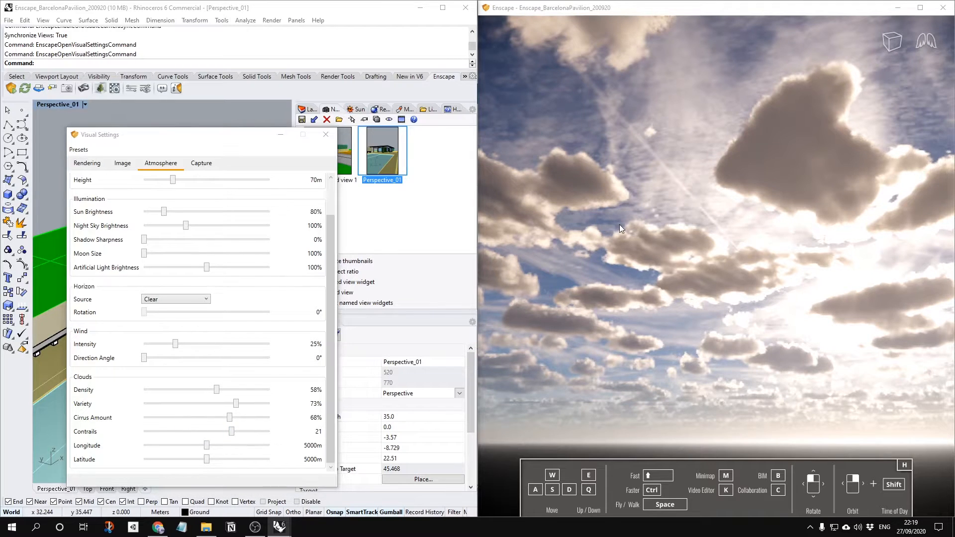
{"action": "left_click_drag", "start_coordinate": [618, 225], "coordinate": [824, 232]}
{"action": "left_click_drag", "start_coordinate": [674, 303], "coordinate": [771, 308]}
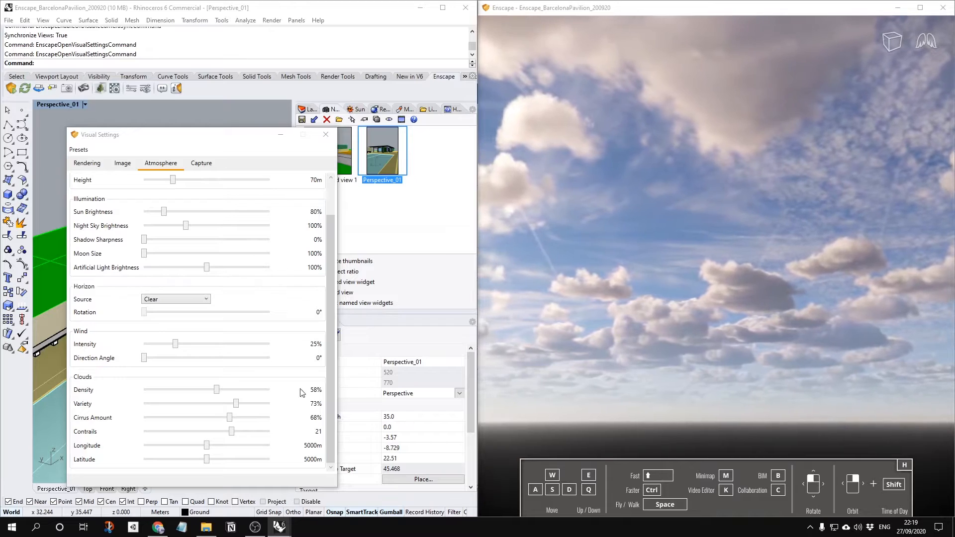
{"action": "left_click_drag", "start_coordinate": [231, 431], "coordinate": [270, 433]}
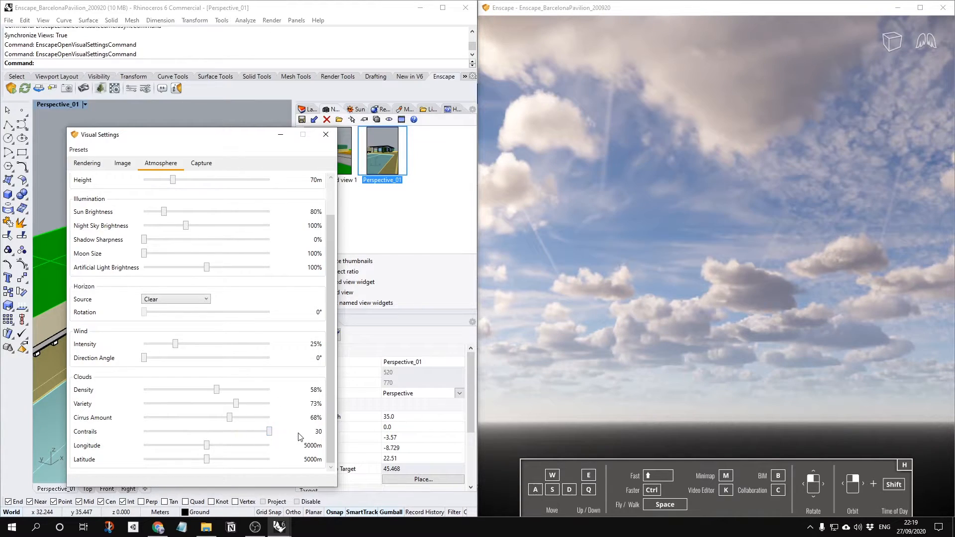
Reset the clouds' contrails, cirrus amount, variety and density to their default values
{"action": "right_click", "coordinate": [277, 431]}
{"action": "left_click", "coordinate": [298, 437]}
{"action": "right_click", "coordinate": [277, 417]}
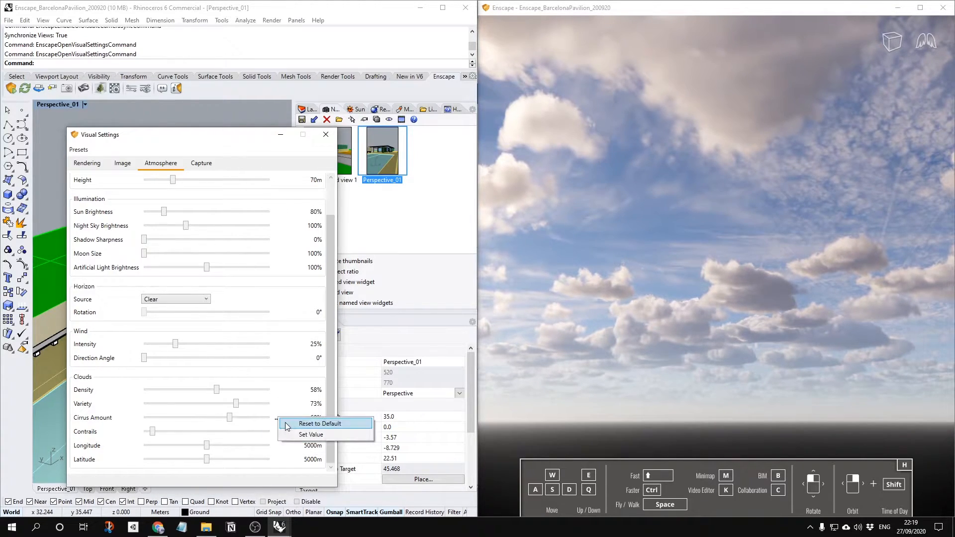
{"action": "left_click", "coordinate": [299, 422]}
{"action": "right_click", "coordinate": [277, 403]}
{"action": "left_click", "coordinate": [299, 409]}
{"action": "right_click", "coordinate": [277, 389]}
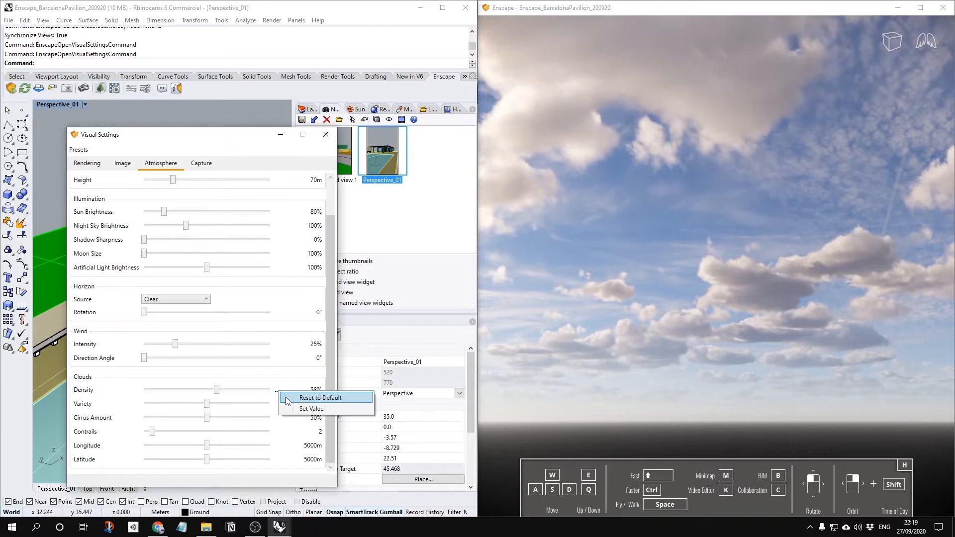
{"action": "left_click", "coordinate": [298, 394]}
With the pavilion and sky in view, try cloud longitude offsets of 7500 m and 7024 m, then reset the longitude to its default
{"action": "left_click_drag", "start_coordinate": [787, 216], "coordinate": [716, 174]}
{"action": "key", "text": "s"}
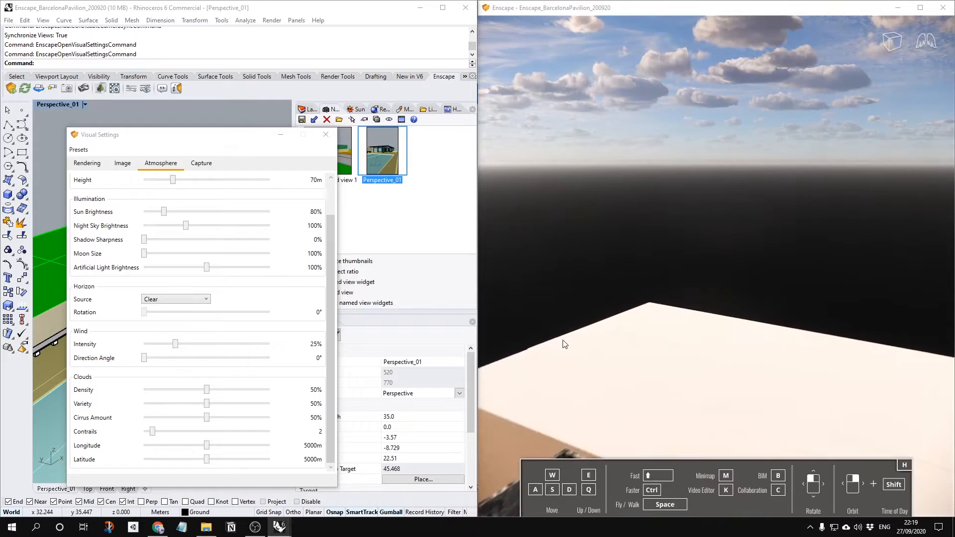
{"action": "key", "text": "s"}
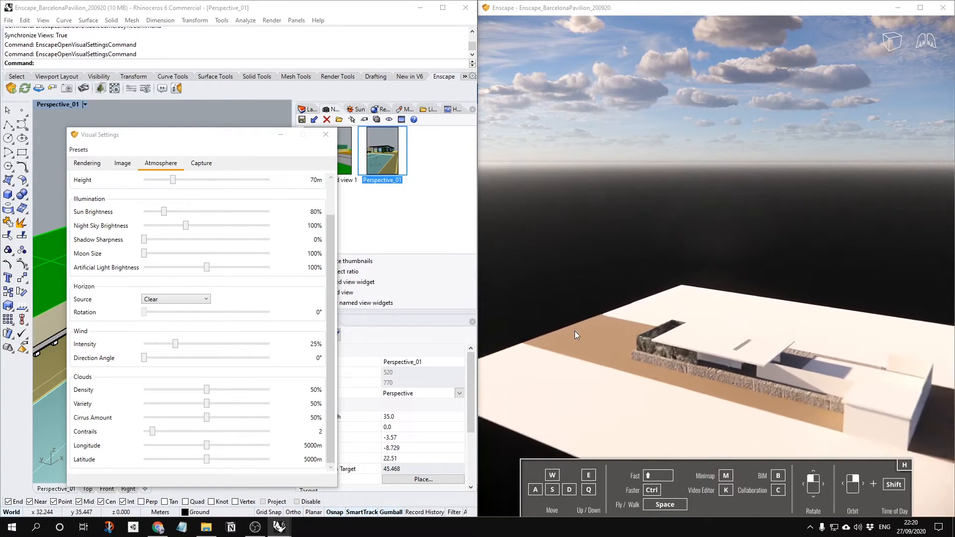
{"action": "mouse_move", "coordinate": [207, 445]}
{"action": "left_mouse_down"}
{"action": "mouse_move", "coordinate": [156, 448]}
{"action": "mouse_move", "coordinate": [240, 454]}
{"action": "left_mouse_up"}
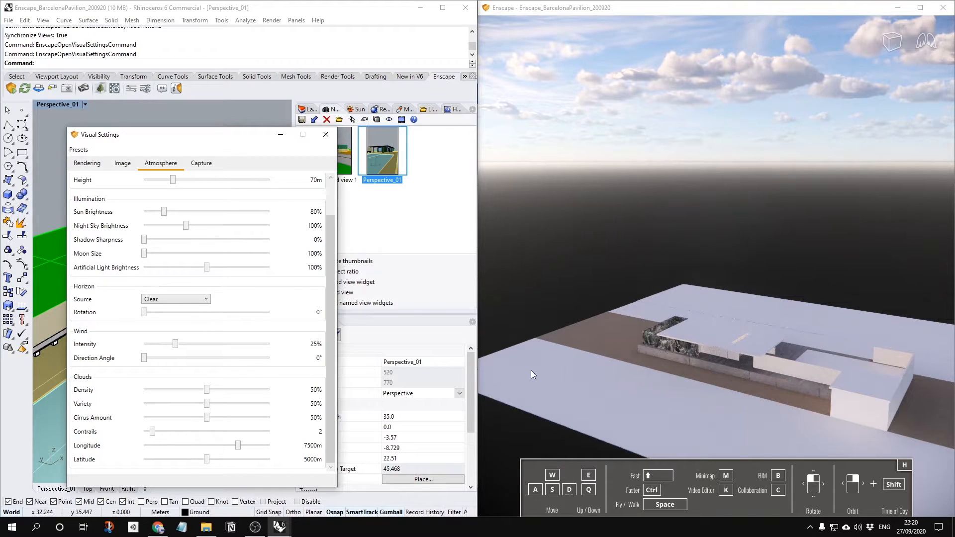
{"action": "left_click_drag", "start_coordinate": [617, 383], "coordinate": [574, 374]}
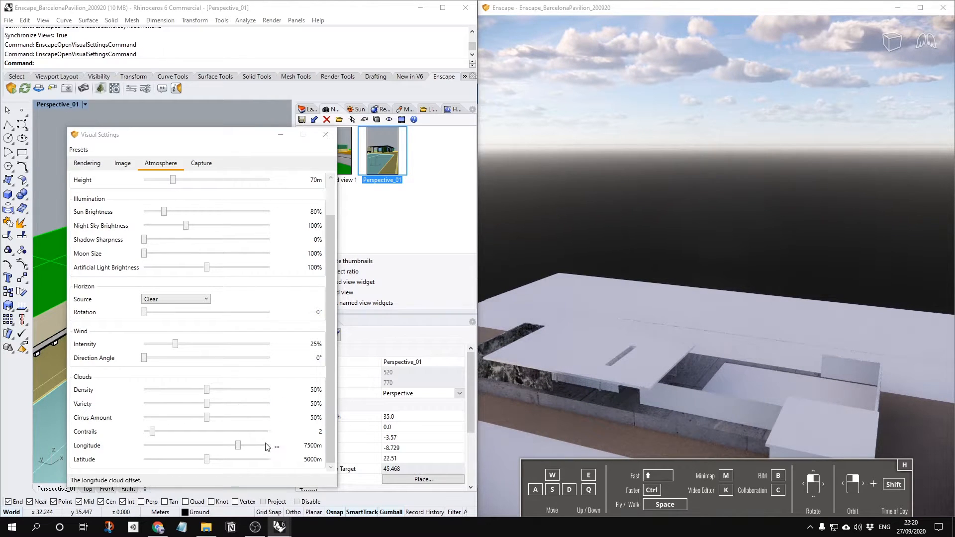
{"action": "mouse_move", "coordinate": [236, 450]}
{"action": "left_mouse_down"}
{"action": "mouse_move", "coordinate": [223, 451]}
{"action": "mouse_move", "coordinate": [231, 451]}
{"action": "left_mouse_up"}
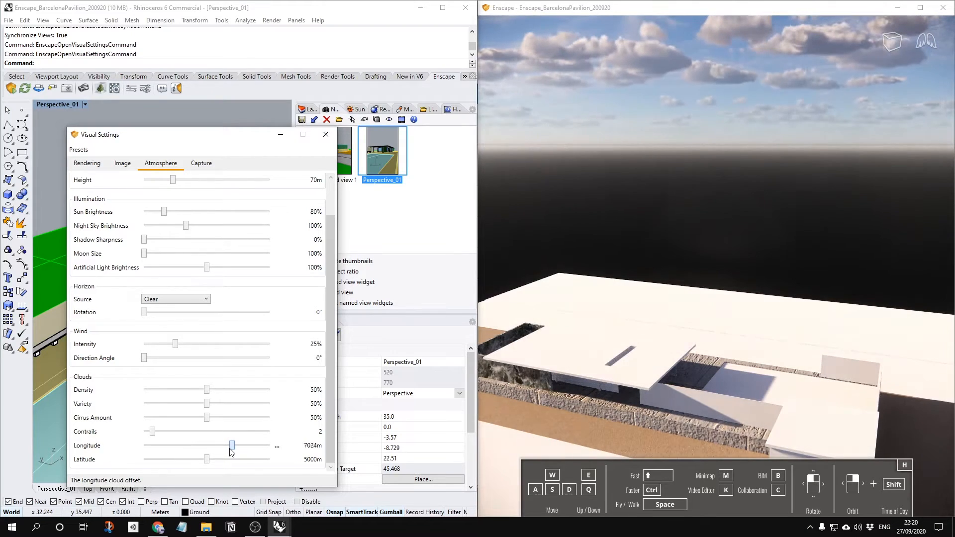
{"action": "right_click", "coordinate": [276, 444]}
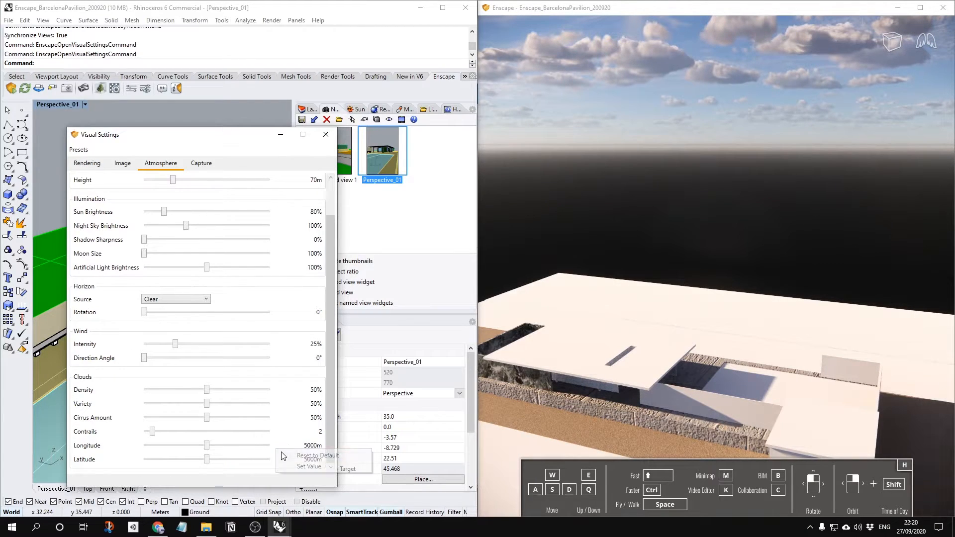
{"action": "left_click", "coordinate": [284, 454]}
Review the capture resolution presets and try Ultra HD and Custom
{"action": "left_click", "coordinate": [201, 164]}
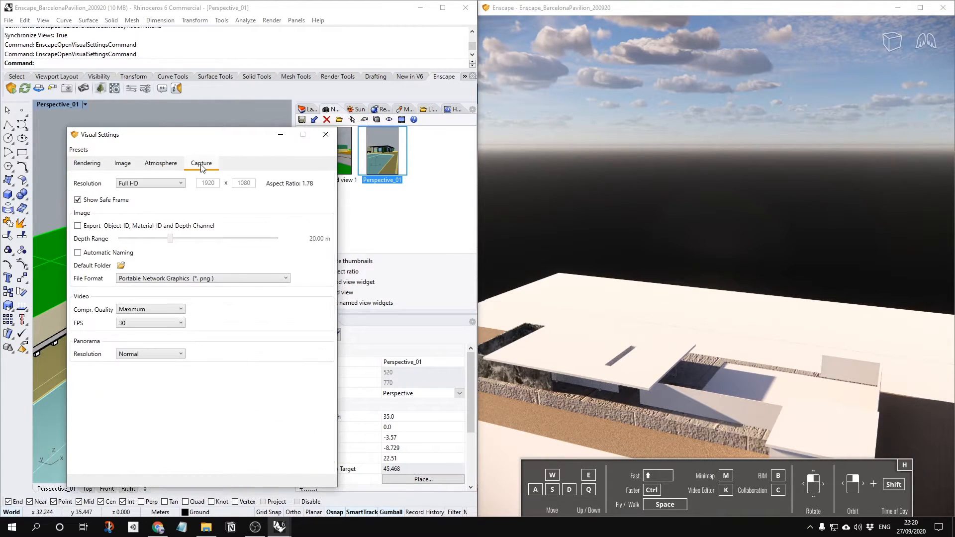
{"action": "left_click", "coordinate": [152, 182]}
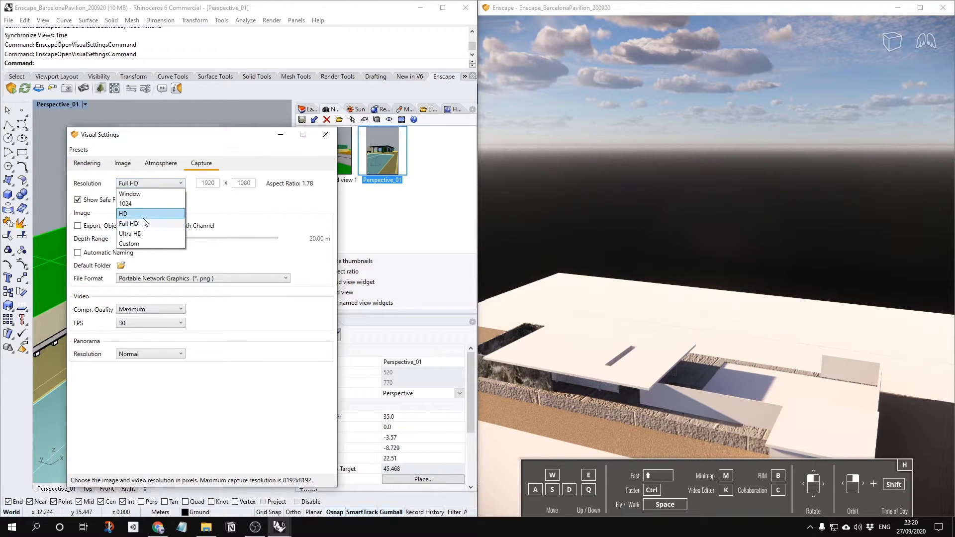
{"action": "left_click", "coordinate": [207, 192]}
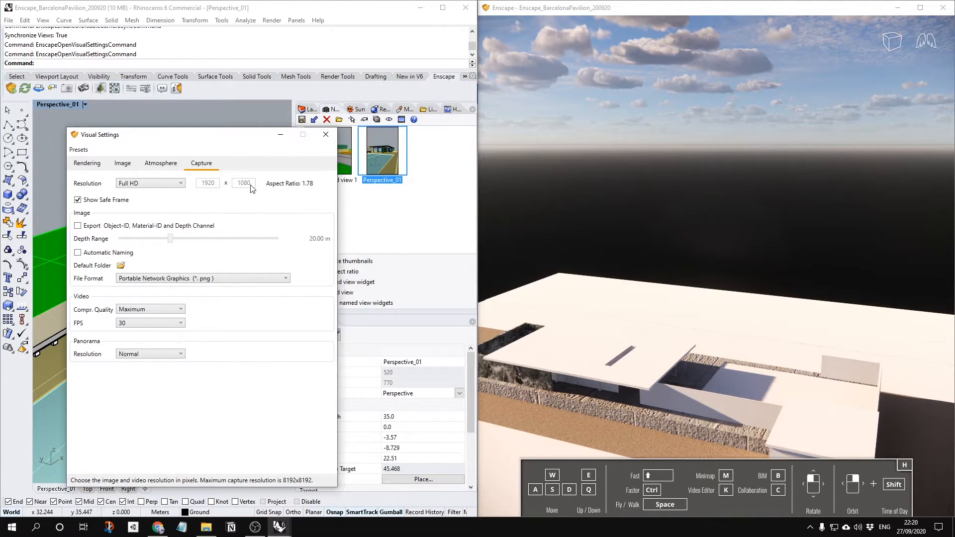
{"action": "left_click", "coordinate": [164, 183]}
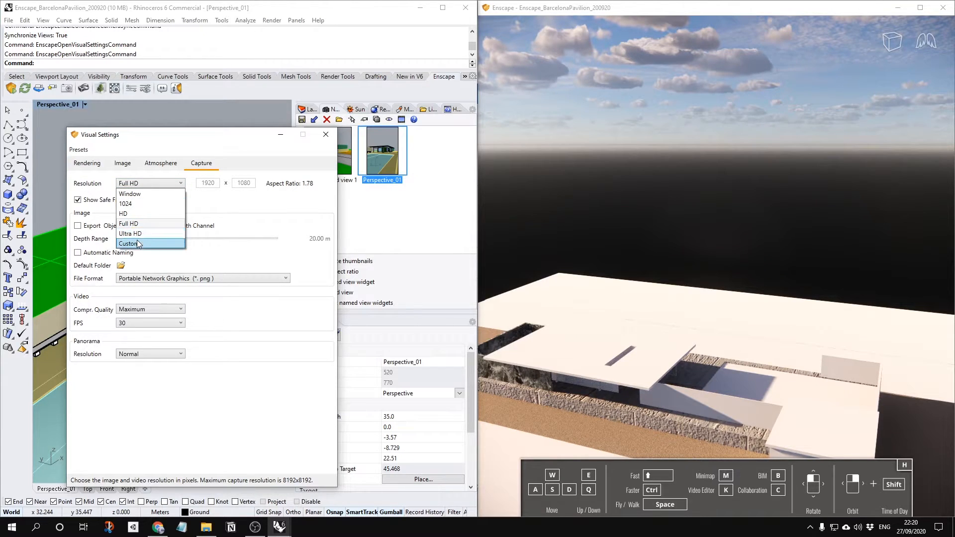
{"action": "left_click", "coordinate": [138, 234]}
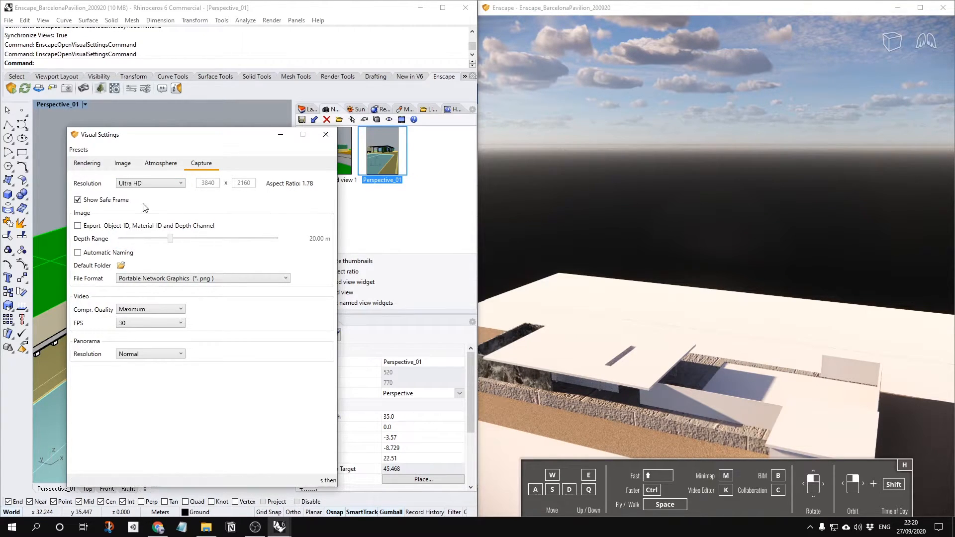
{"action": "left_click", "coordinate": [147, 183]}
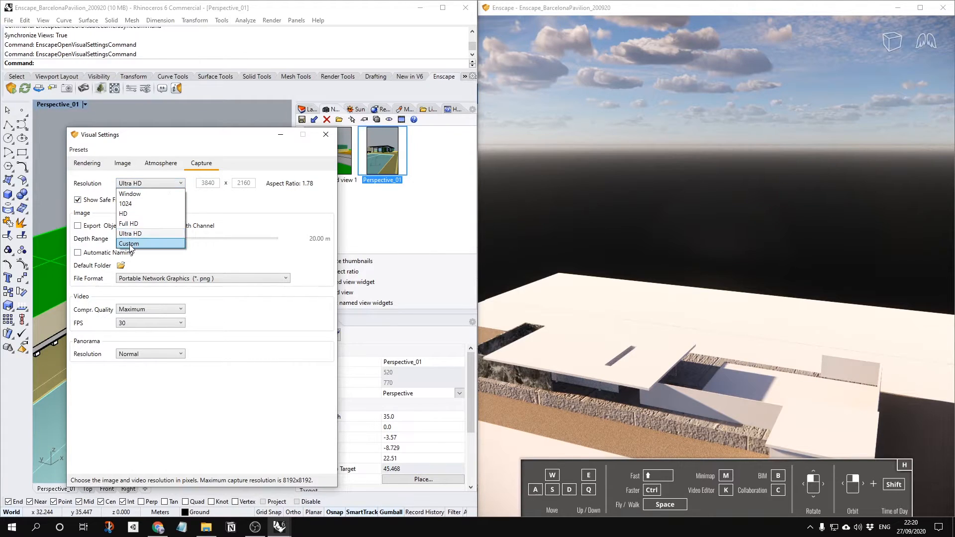
{"action": "left_click", "coordinate": [131, 243]}
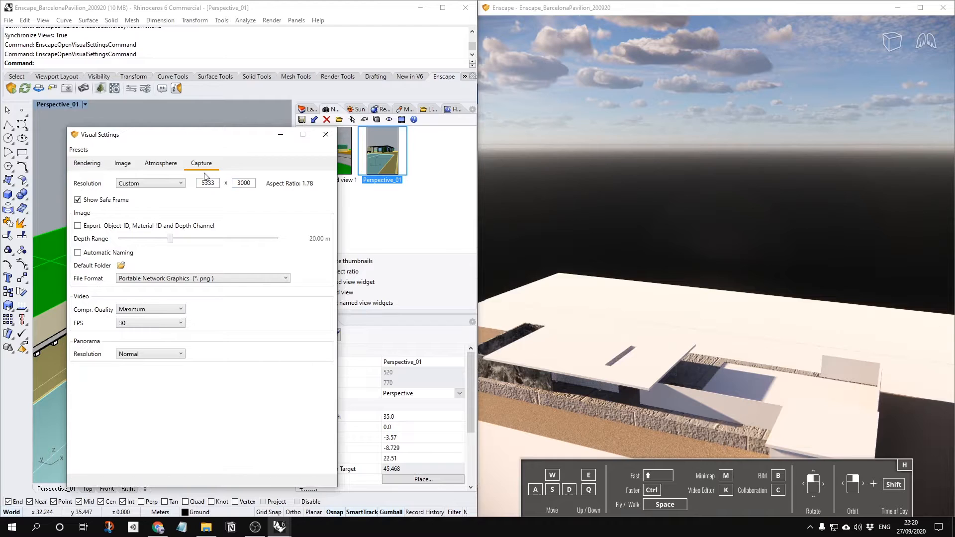
Restore the capture resolution to Full HD, try the 1024 preset, and return to Full HD
{"action": "left_click", "coordinate": [135, 184]}
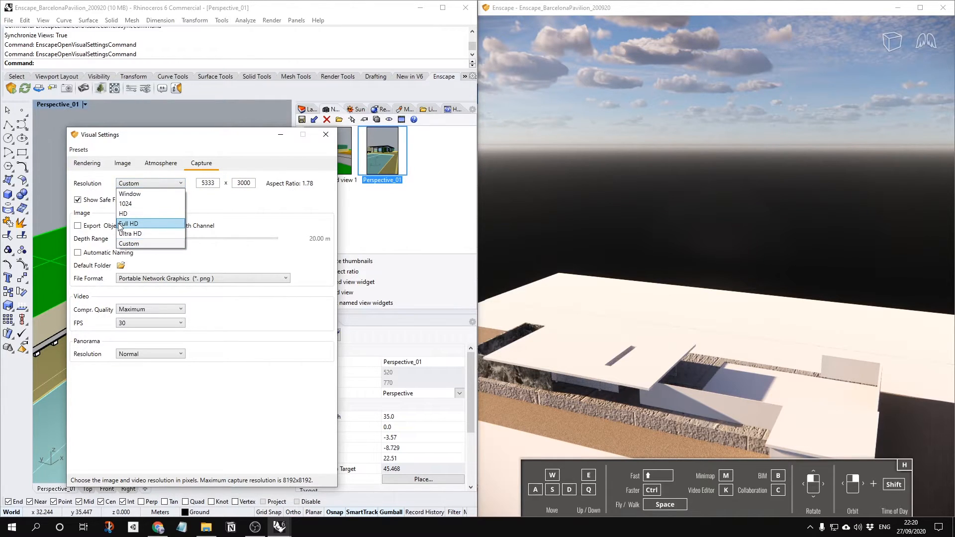
{"action": "left_click", "coordinate": [127, 224]}
{"action": "left_click", "coordinate": [149, 183]}
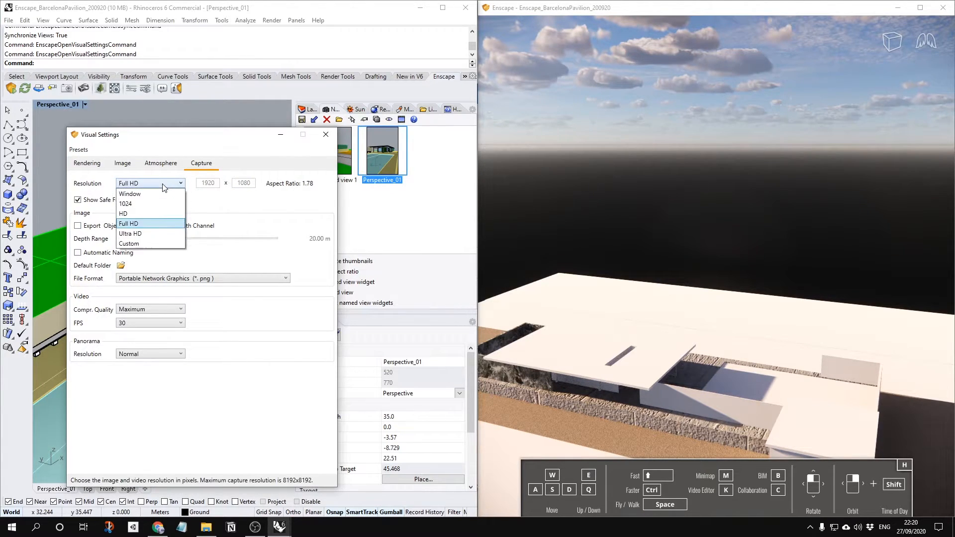
{"action": "left_click", "coordinate": [147, 204]}
{"action": "left_click", "coordinate": [149, 184]}
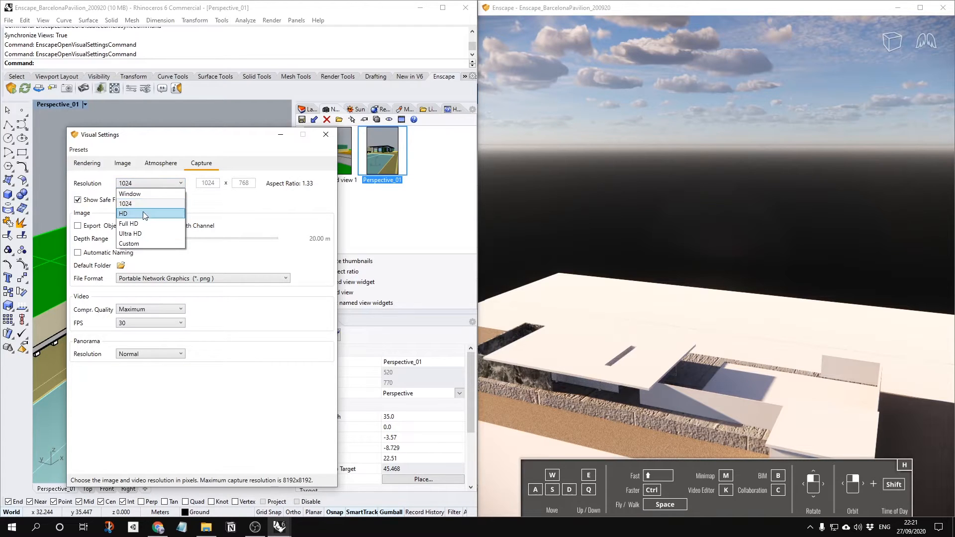
{"action": "left_click", "coordinate": [141, 220]}
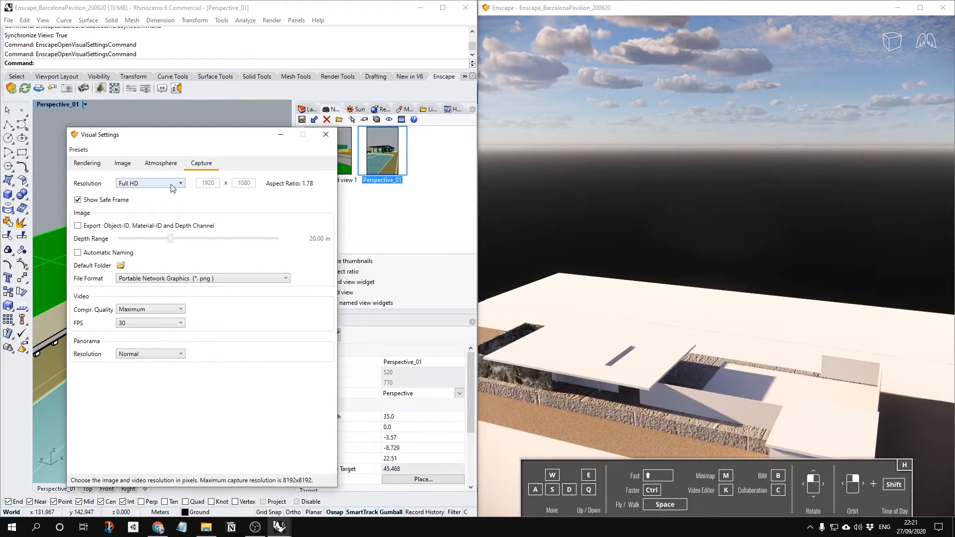
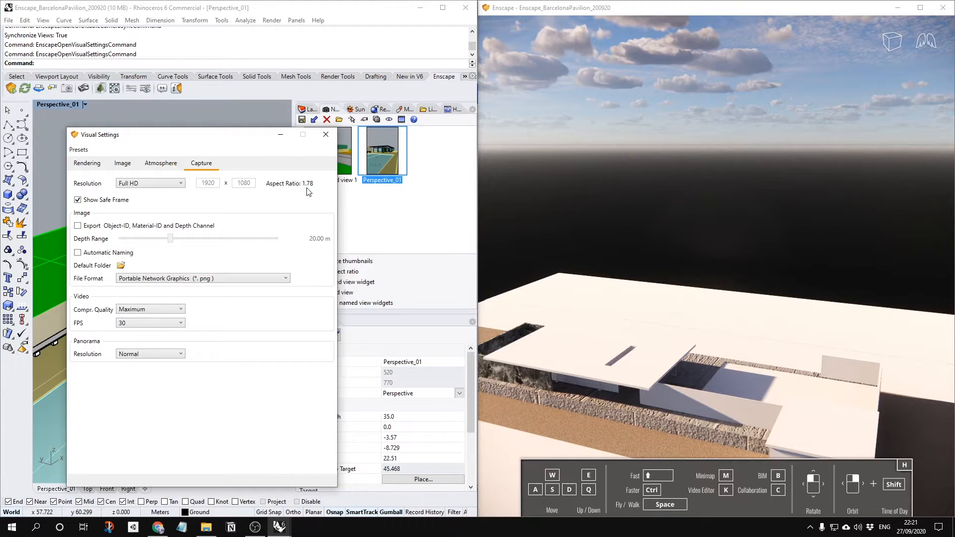
Close the visual settings and display the Enscape Capturing tools
{"action": "left_click", "coordinate": [326, 134]}
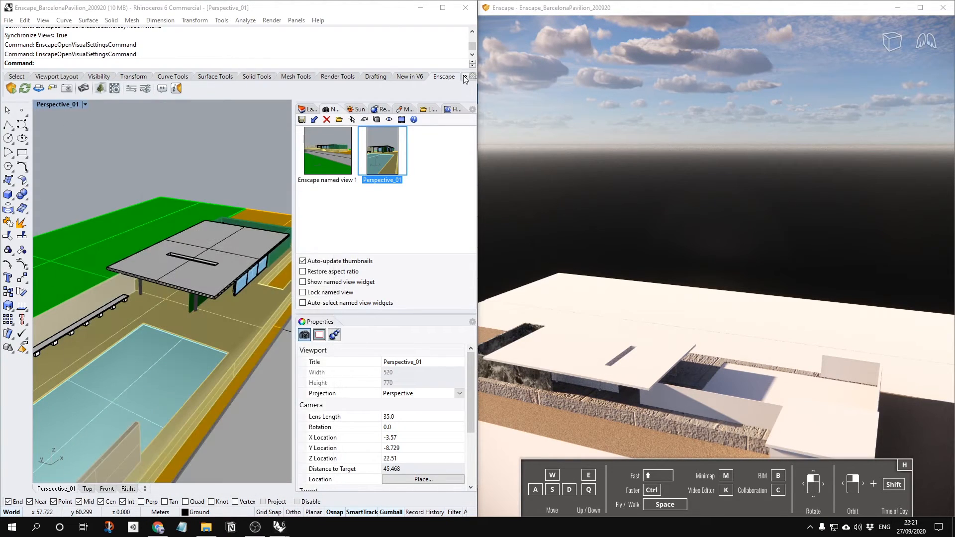
{"action": "left_click", "coordinate": [464, 77]}
{"action": "left_click", "coordinate": [450, 91]}
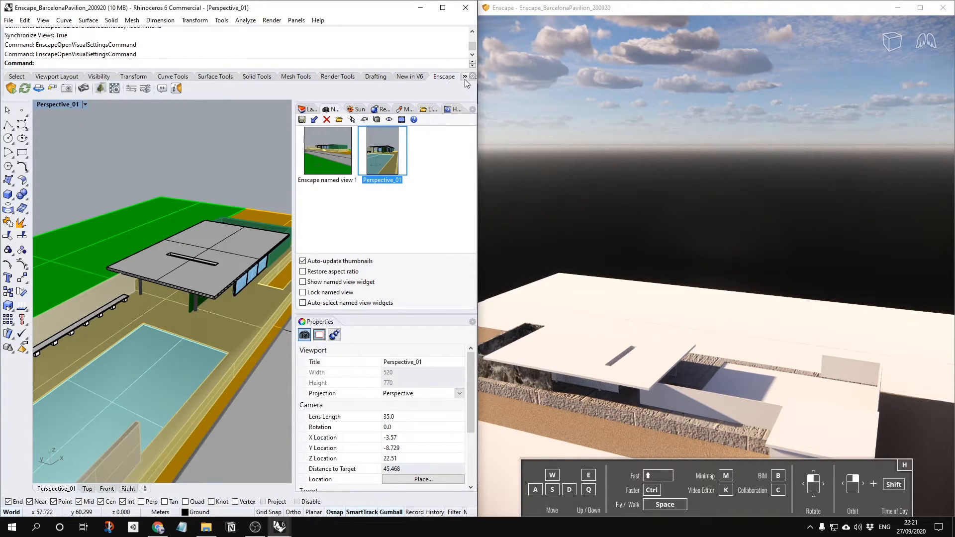
{"action": "left_click", "coordinate": [465, 77]}
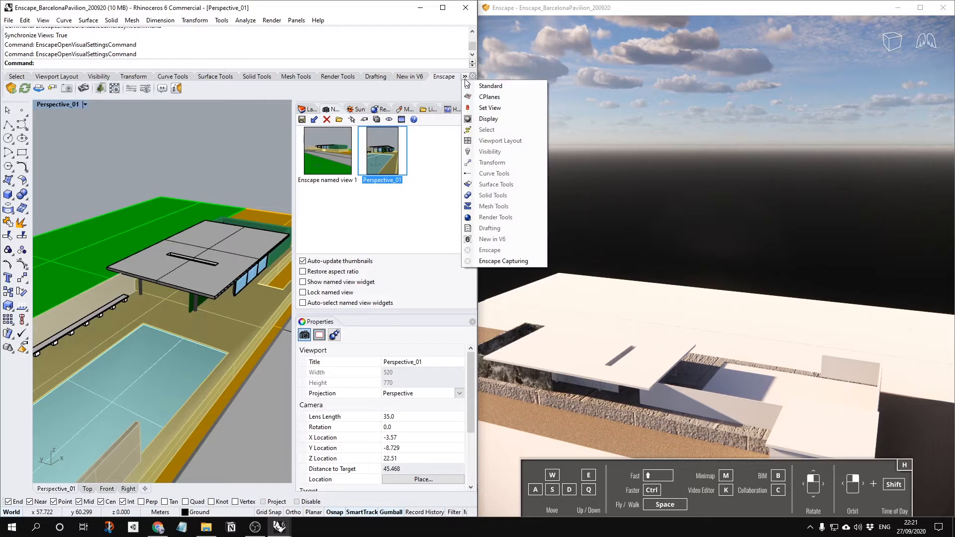
{"action": "left_click", "coordinate": [487, 261]}
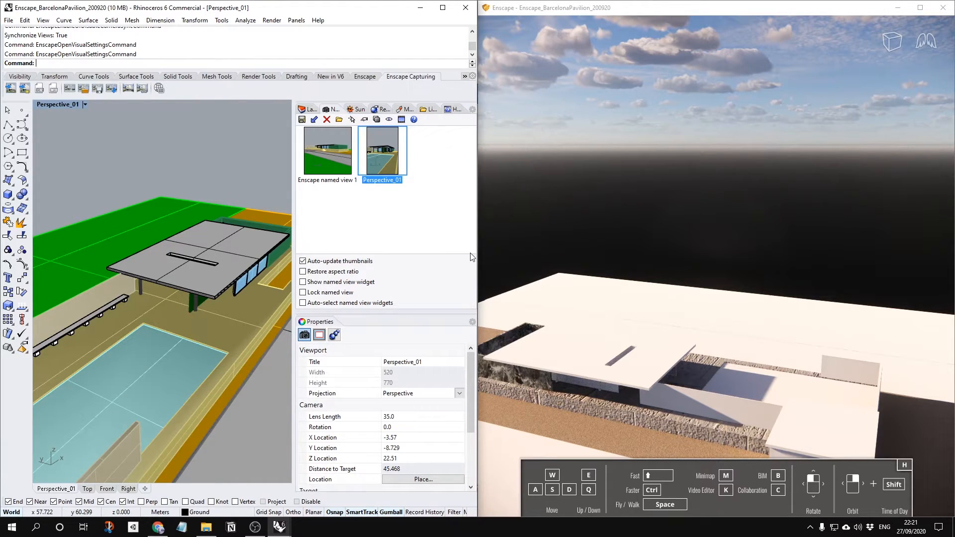
Frame the pavilion in a lower perspective across the pool, take an Enscape screenshot and confirm the safe frame
{"action": "left_click", "coordinate": [10, 90]}
{"action": "right_click_drag", "start_coordinate": [139, 293], "coordinate": [155, 269]}
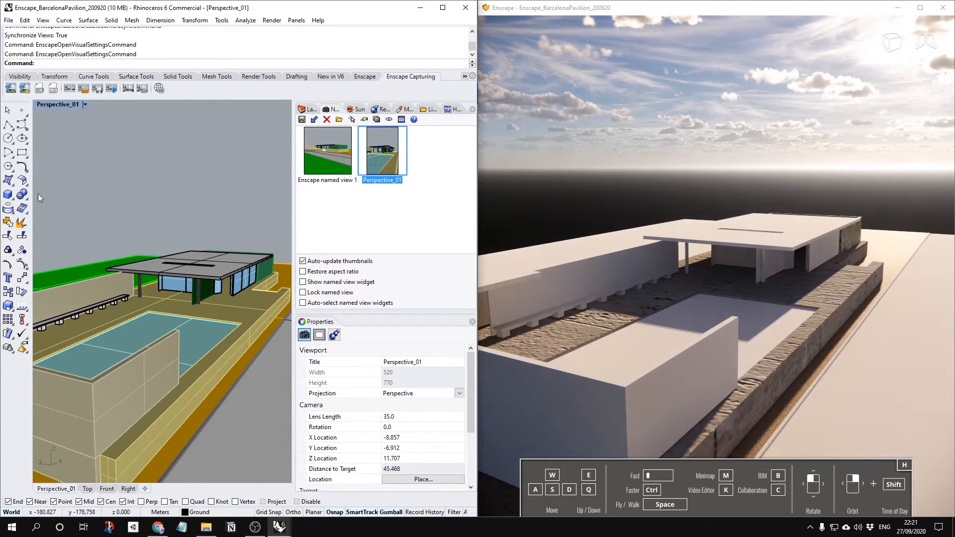
{"action": "left_click", "coordinate": [9, 89]}
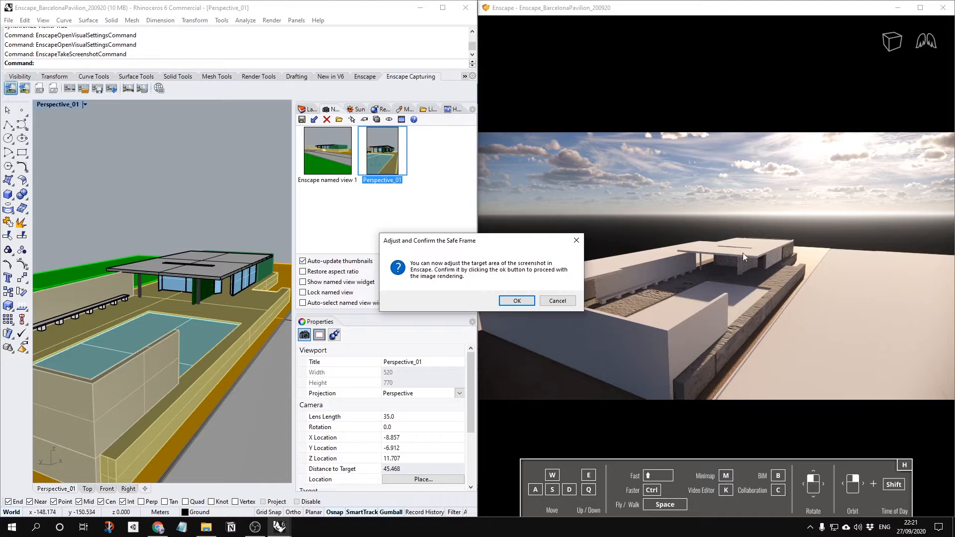
{"action": "left_click", "coordinate": [517, 301]}
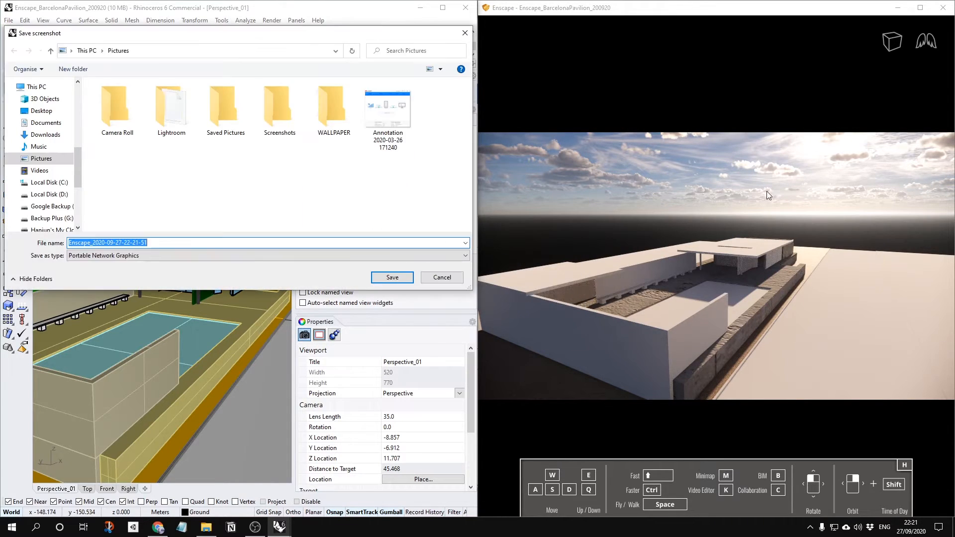
Save the screenshot as a PNG under its suggested name in the 202009_EnscapeTutorial folder inside #SD on drive D
{"action": "left_click", "coordinate": [49, 194]}
{"action": "double_click", "coordinate": [108, 129]}
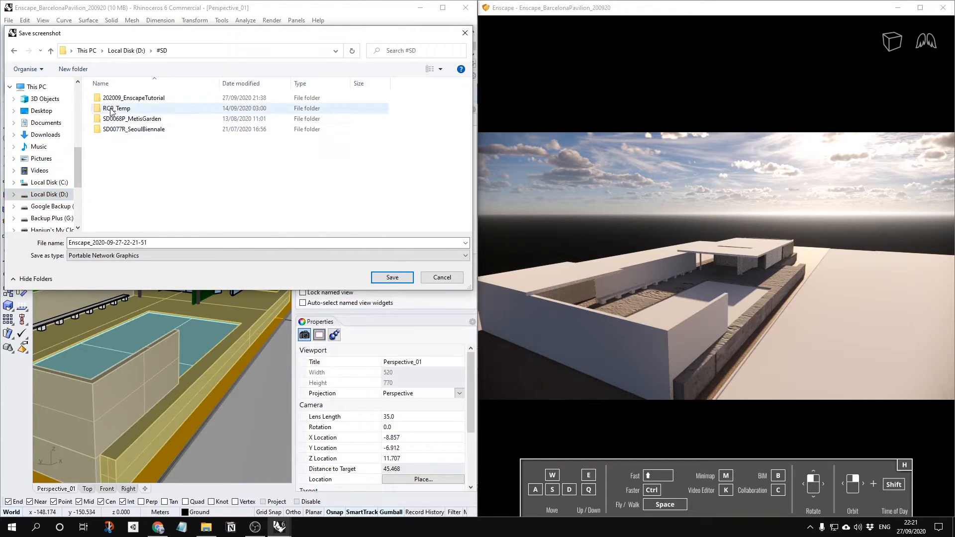
{"action": "left_click", "coordinate": [116, 100]}
{"action": "double_click", "coordinate": [115, 100]}
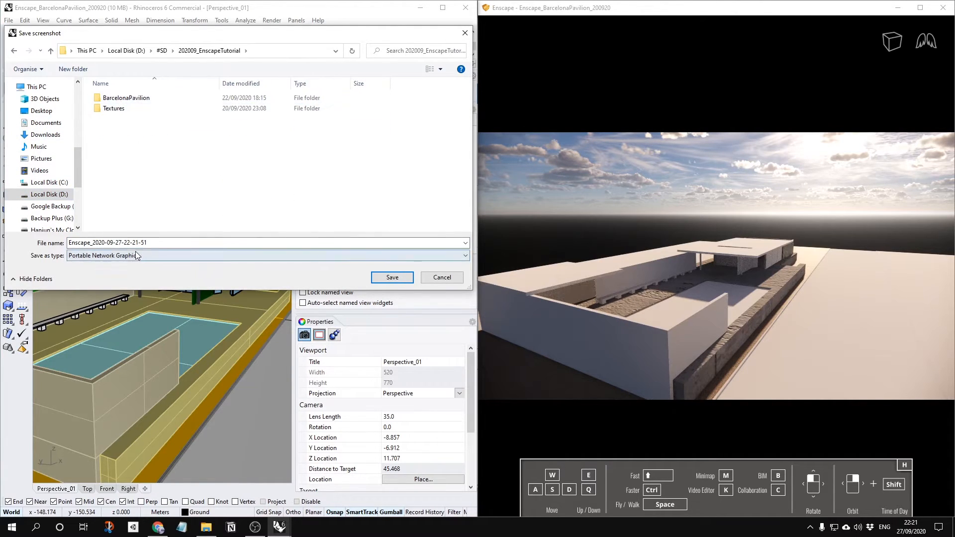
{"action": "left_click", "coordinate": [373, 276]}
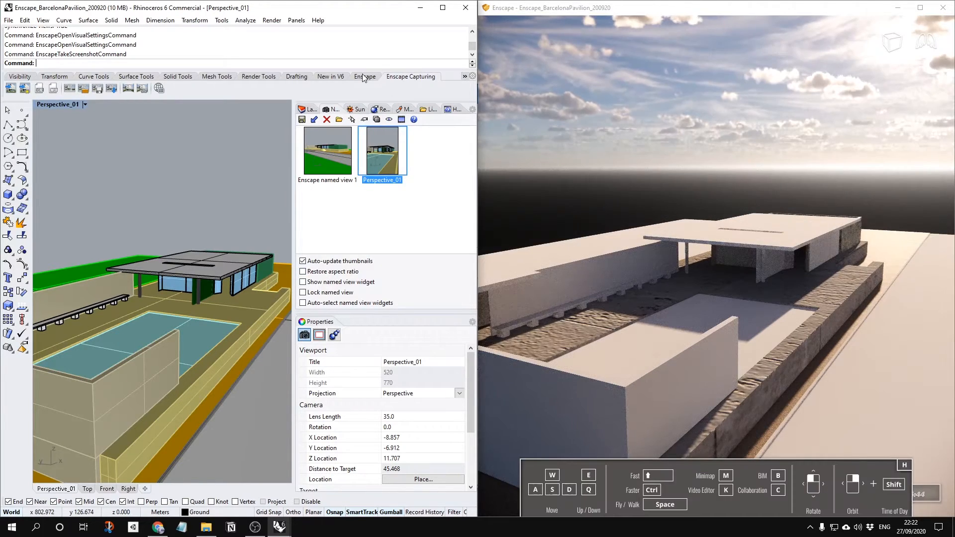
Turn off Show Safe Frame in the Enscape capture settings
{"action": "left_click", "coordinate": [365, 76]}
{"action": "left_click", "coordinate": [149, 88]}
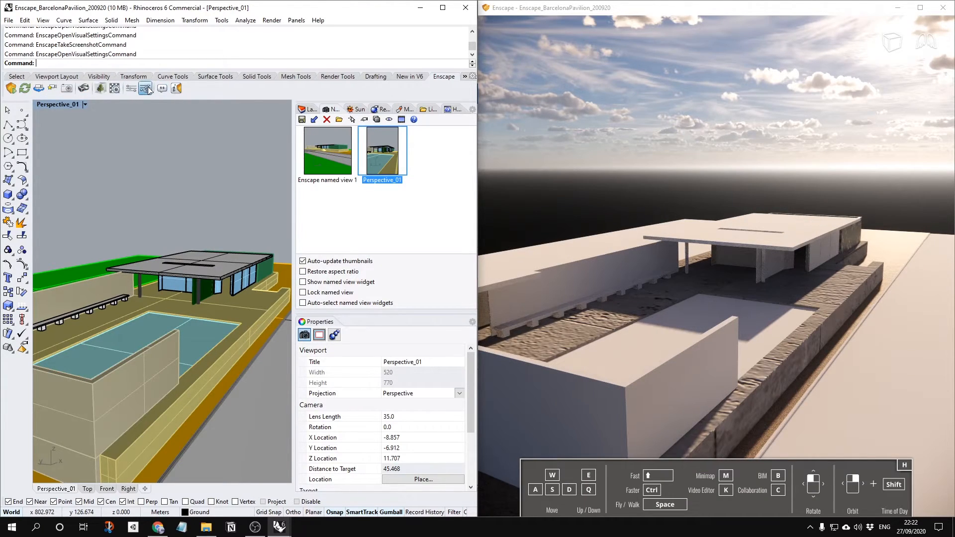
{"action": "left_click", "coordinate": [201, 163]}
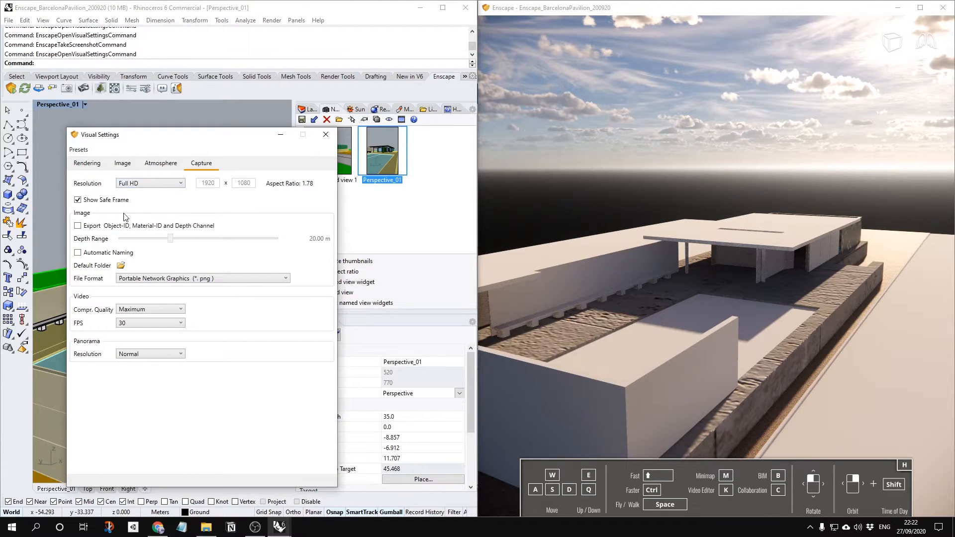
{"action": "left_click", "coordinate": [77, 200]}
Take an Enscape screenshot without the safe frame and save it as a PNG under its suggested name in the 202009_EnscapeTutorial folder
{"action": "left_click", "coordinate": [464, 76]}
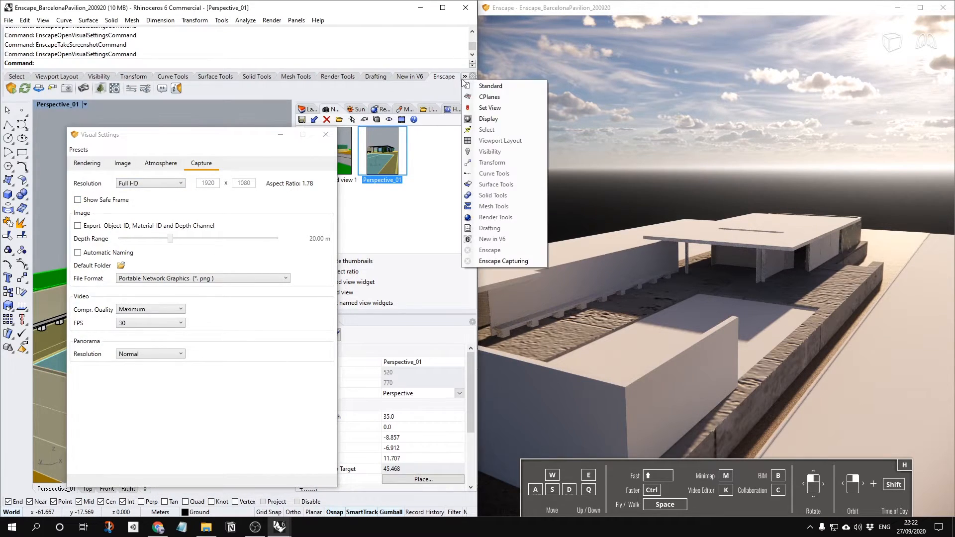
{"action": "left_click", "coordinate": [499, 261]}
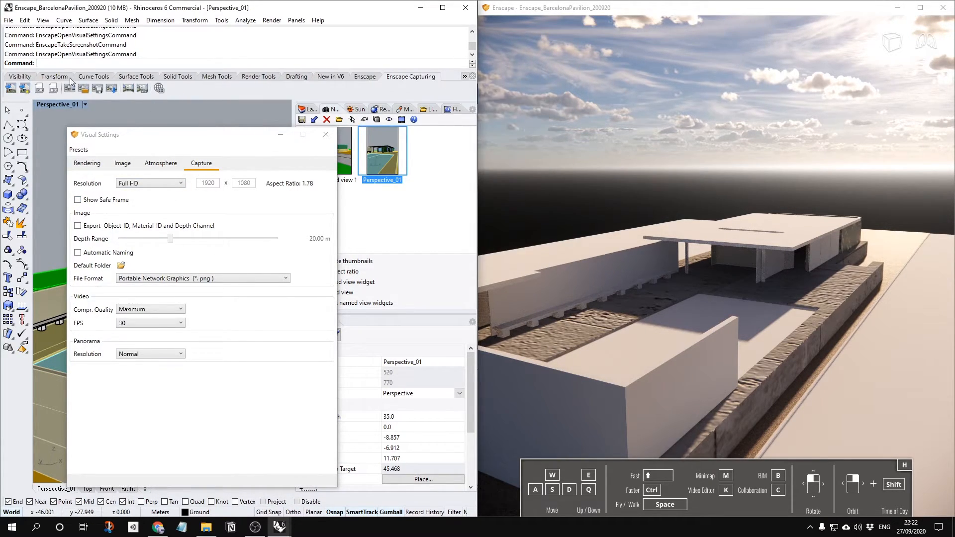
{"action": "left_click", "coordinate": [10, 88]}
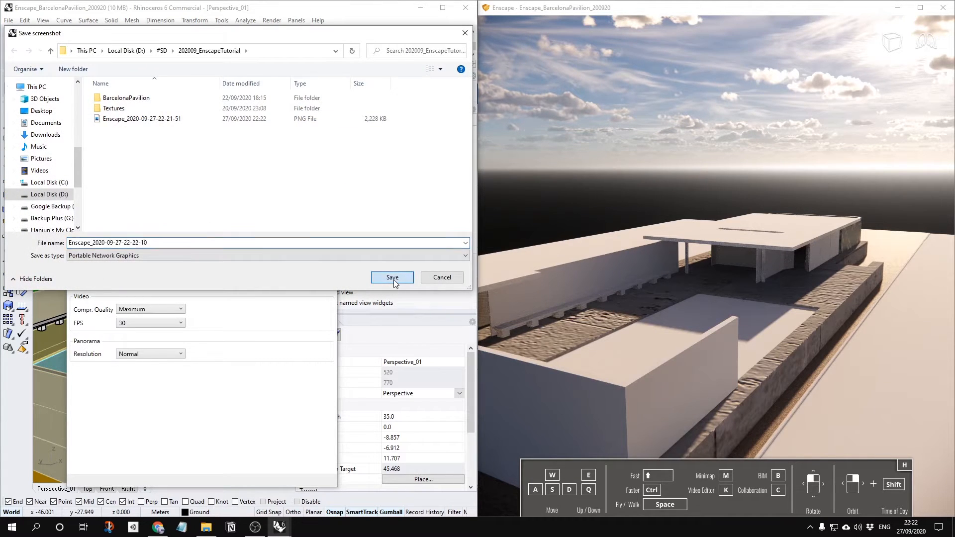
{"action": "left_click", "coordinate": [390, 276]}
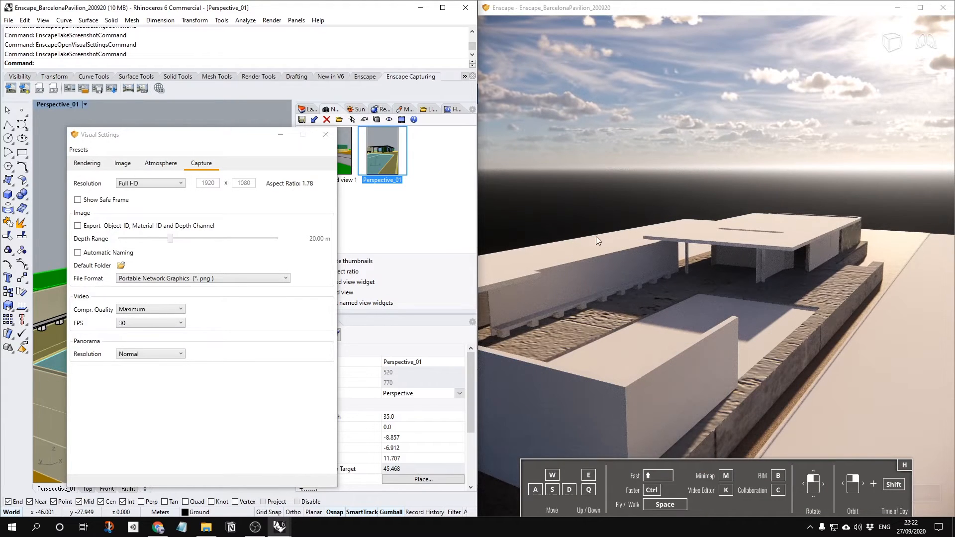
Enable Object-ID, Material-ID and Depth Channel export with a 30.80 m depth range, then take and save another screenshot under its suggested name
{"action": "left_click", "coordinate": [78, 226]}
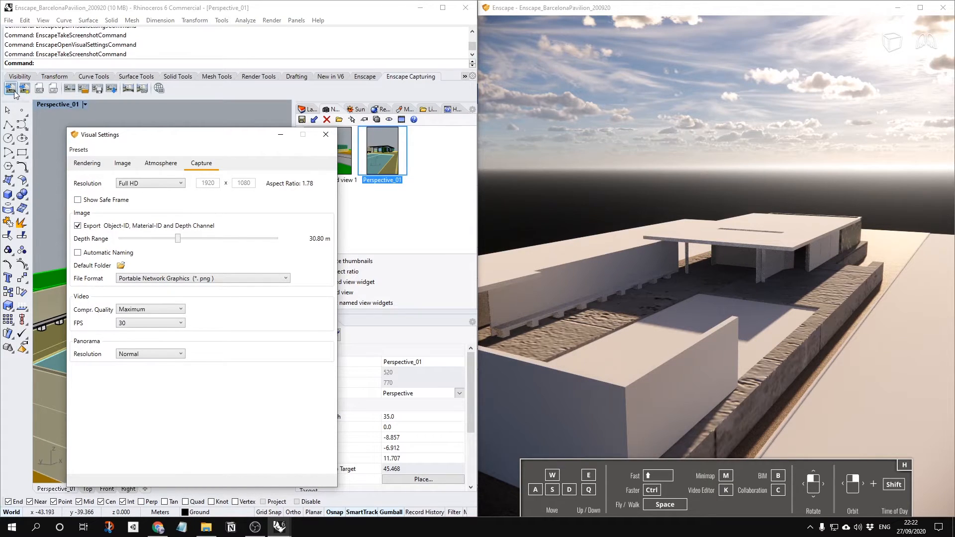
{"action": "left_click", "coordinate": [11, 88]}
{"action": "left_click", "coordinate": [392, 277]}
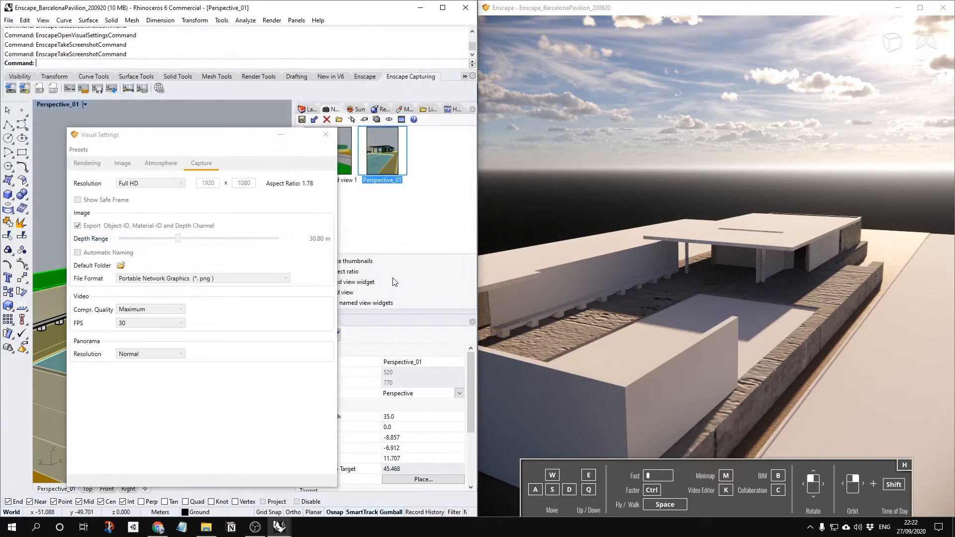
Switch to File Explorer and examine the newest screenshot along with its depth, materialId and objectId images
{"action": "left_click", "coordinate": [206, 527]}
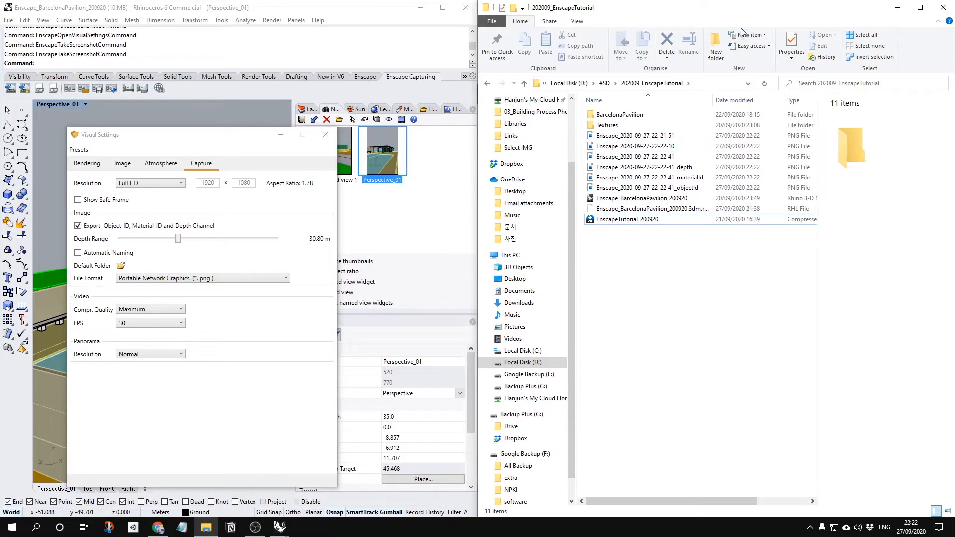
{"action": "left_click_drag", "start_coordinate": [744, 11], "coordinate": [529, 53]}
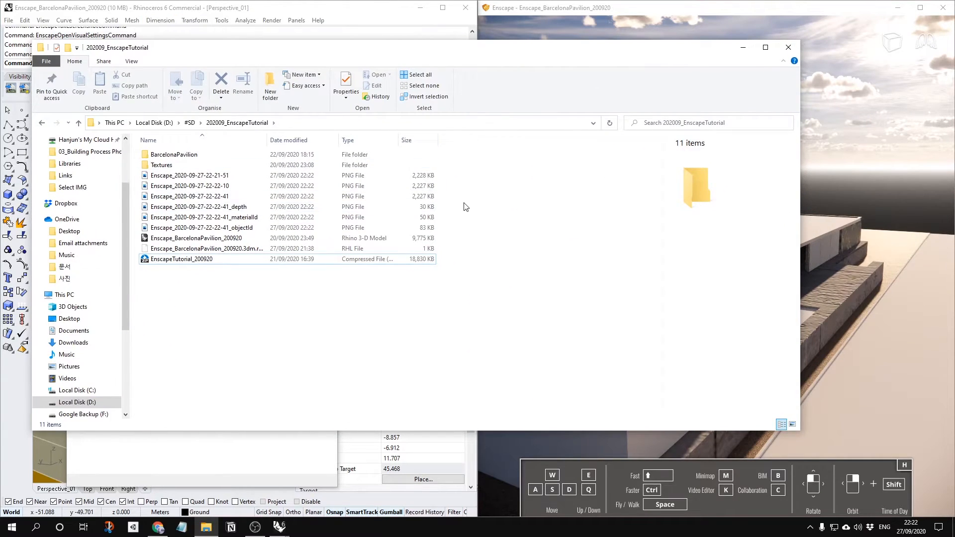
{"action": "left_click_drag", "start_coordinate": [440, 198], "coordinate": [413, 229]}
{"action": "double_click", "coordinate": [217, 197]}
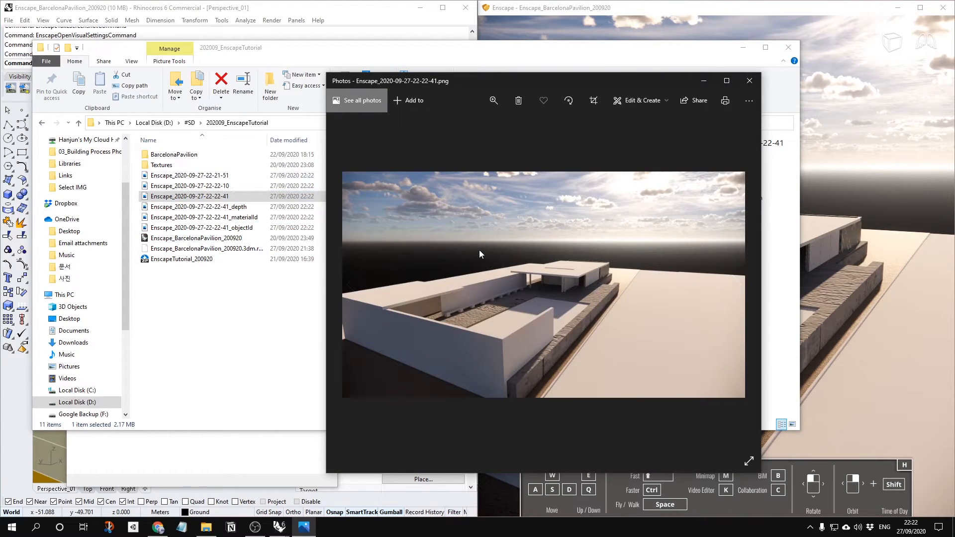
{"action": "left_click", "coordinate": [737, 286]}
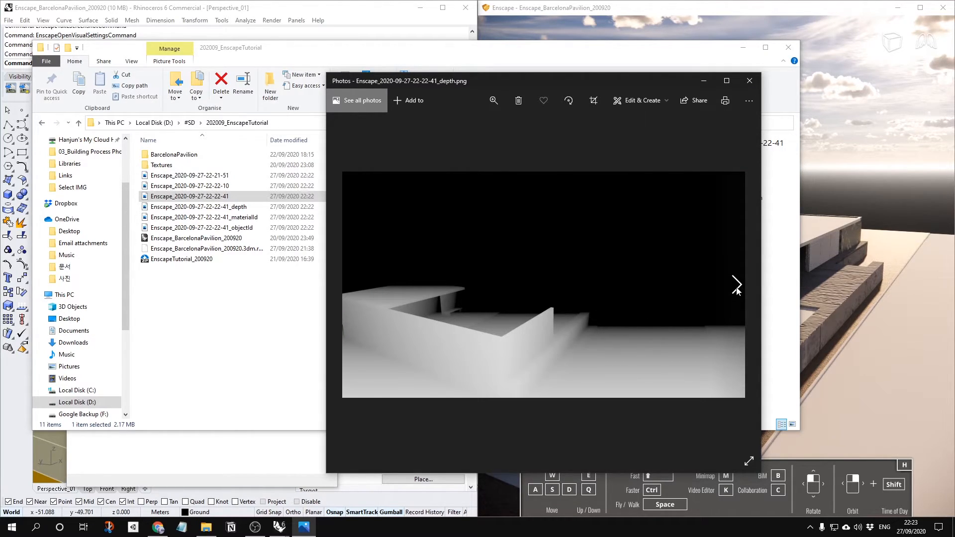
{"action": "left_click", "coordinate": [736, 285]}
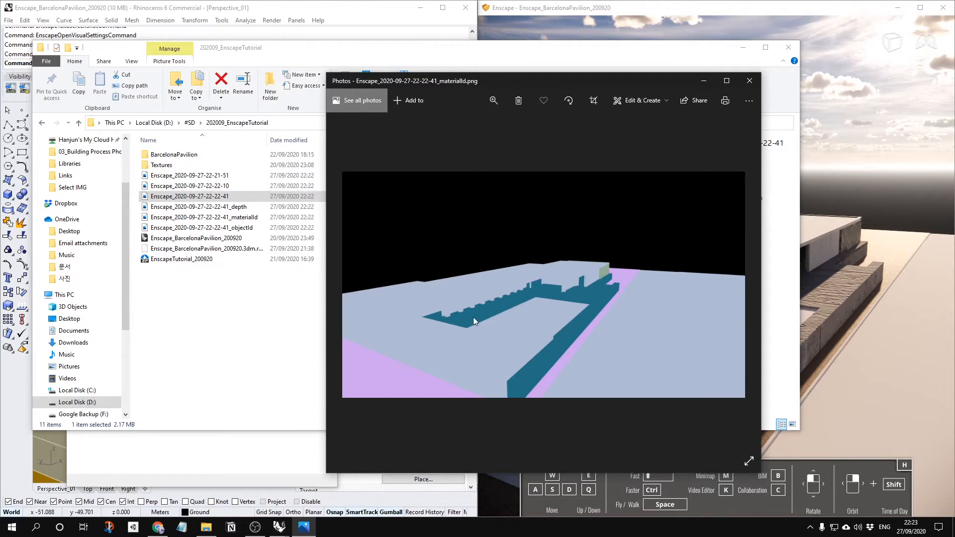
{"action": "left_click", "coordinate": [735, 286]}
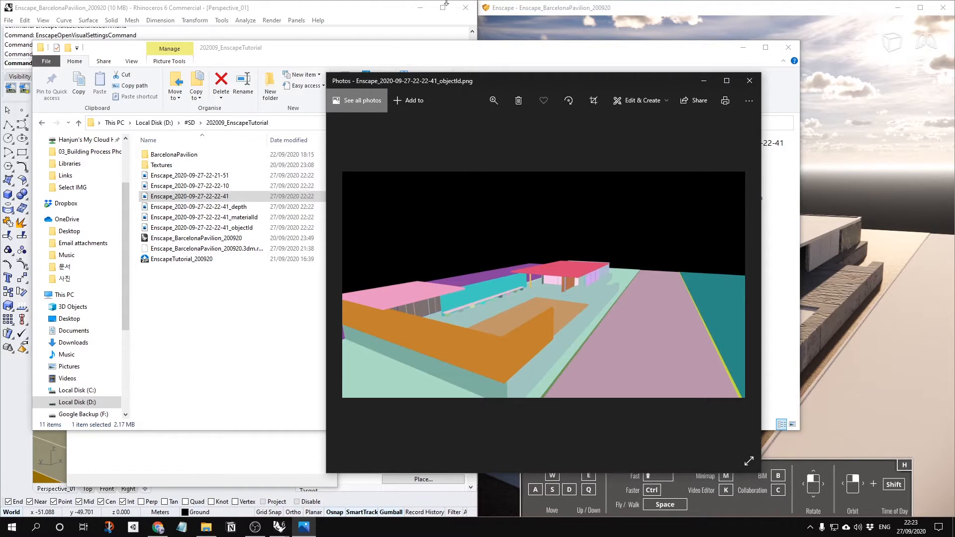
Return to Rhino and Enscape, close the visual settings and frame the pavilion from across the pool wall
{"action": "left_click", "coordinate": [351, 11]}
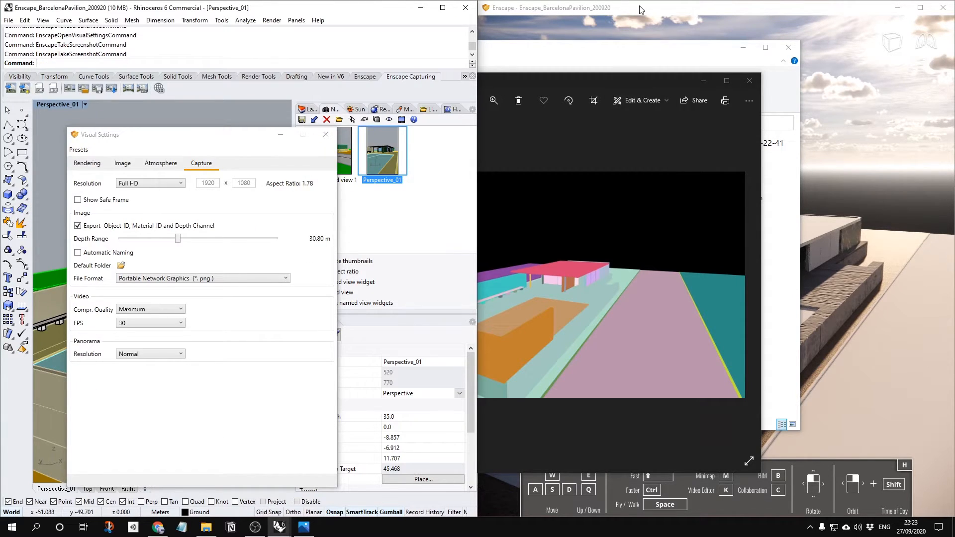
{"action": "left_click", "coordinate": [641, 10]}
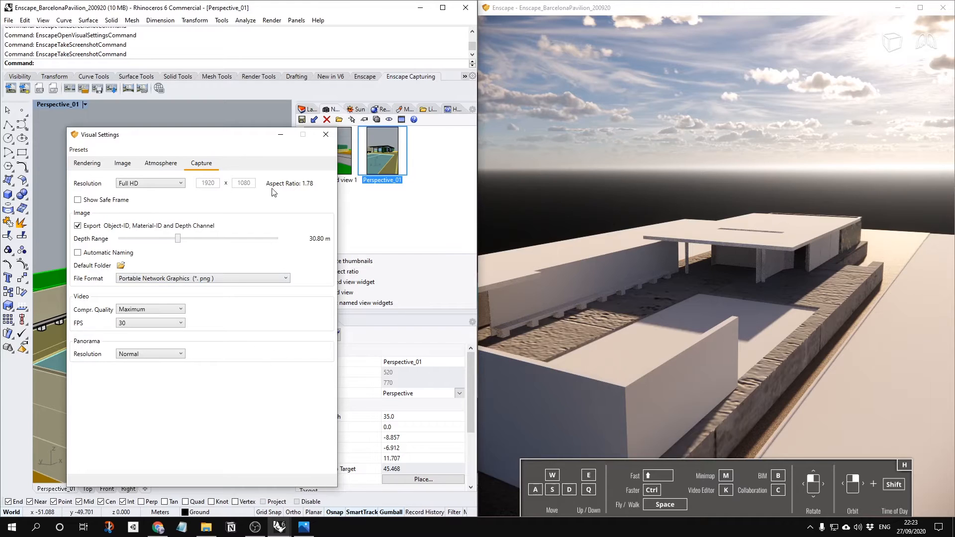
{"action": "left_click", "coordinate": [325, 137]}
{"action": "scroll", "coordinate": [194, 362], "scroll_direction": "down", "scroll_amount": 8}
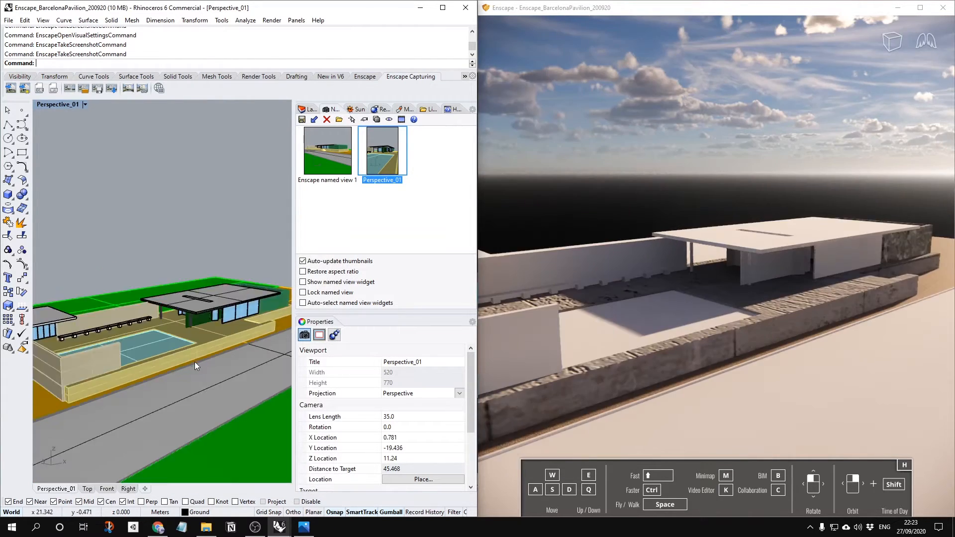
{"action": "scroll", "coordinate": [181, 373], "scroll_direction": "up", "scroll_amount": 8}
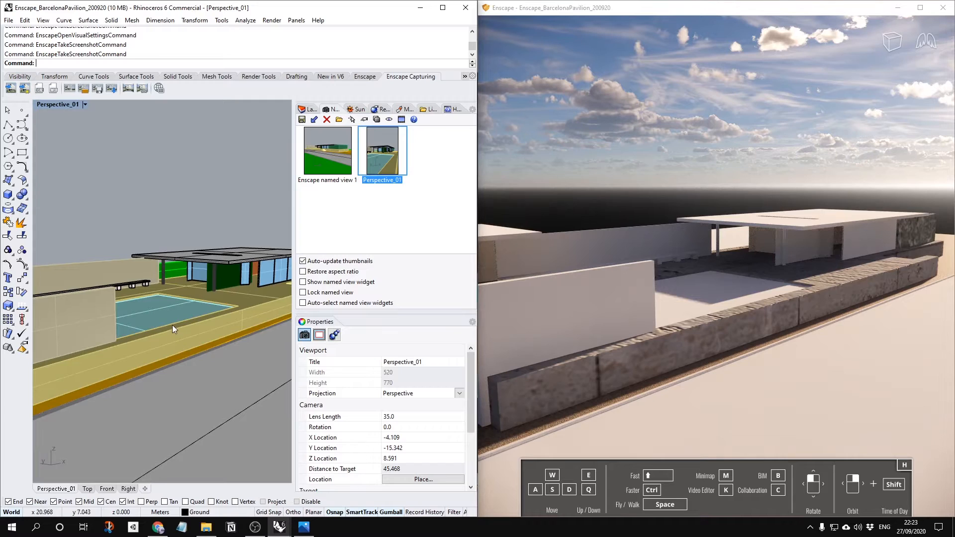
Open the Enscape Asset Library and browse its Construction, Vegetation and Vehicles categories
{"action": "left_click", "coordinate": [358, 78]}
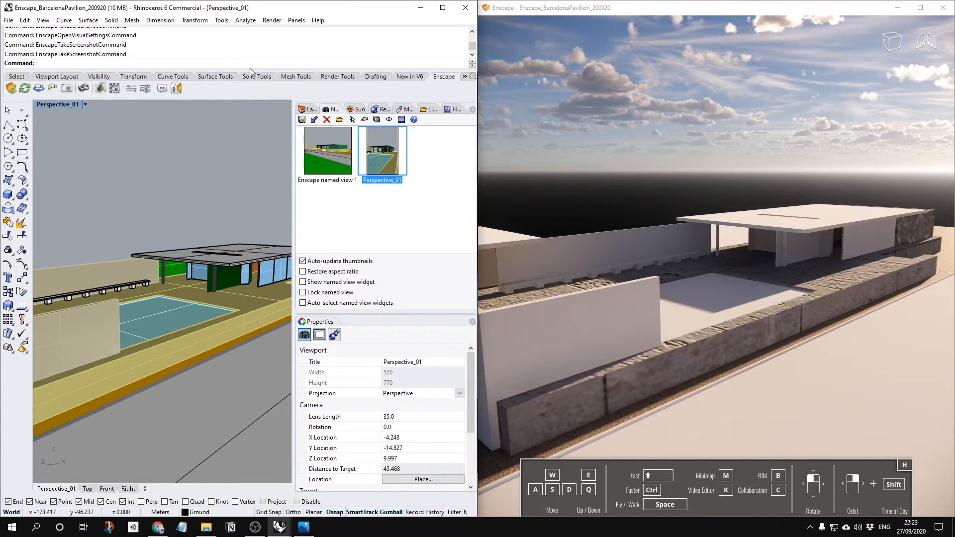
{"action": "left_click", "coordinate": [99, 90]}
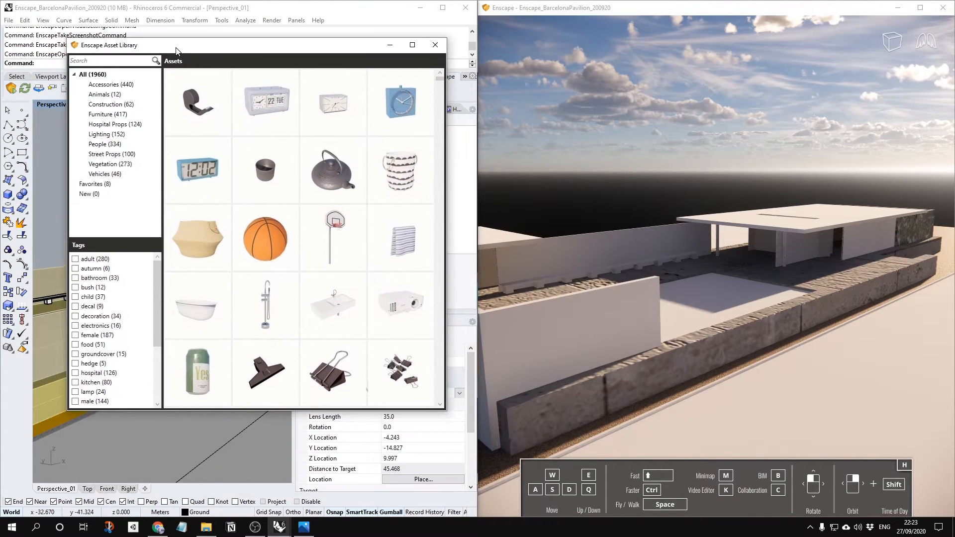
{"action": "left_click", "coordinate": [107, 104]}
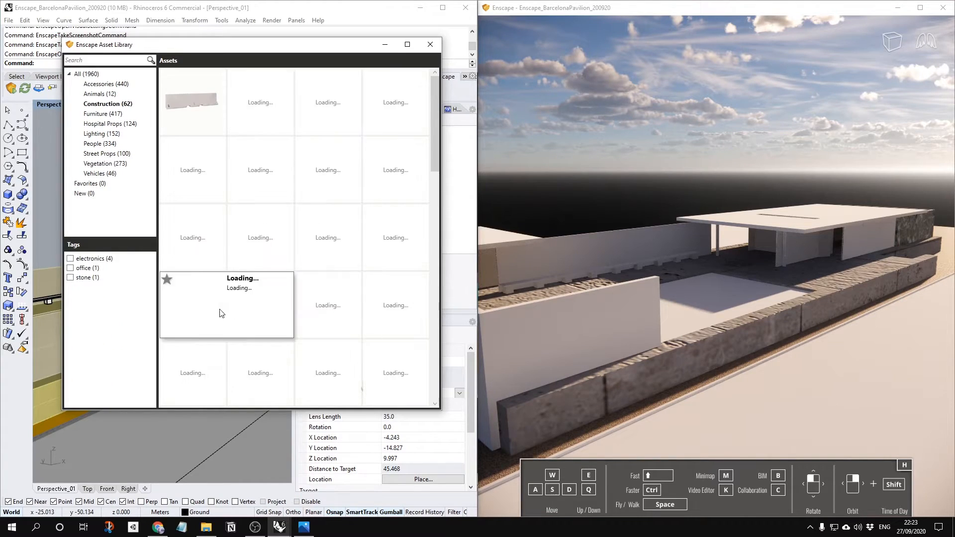
{"action": "left_click", "coordinate": [117, 166]}
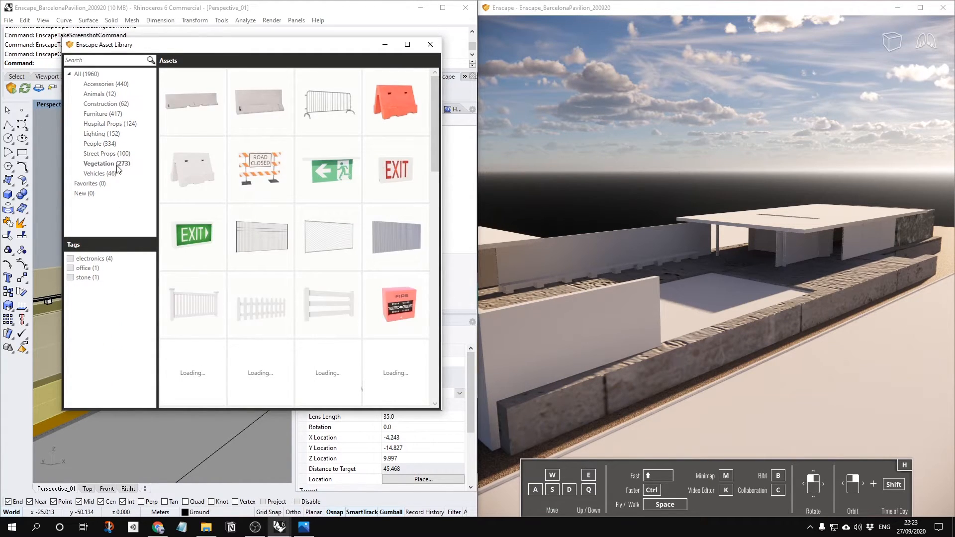
{"action": "left_click", "coordinate": [114, 174]}
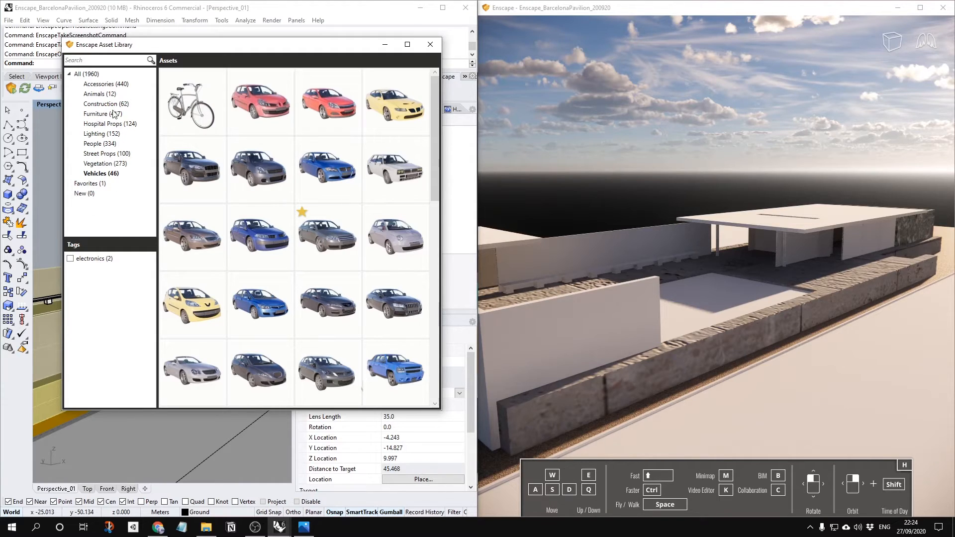
Place the adult man riding a bike from the People assets on the grey ground surface in front of the pavilion's podium wall
{"action": "left_click", "coordinate": [110, 145]}
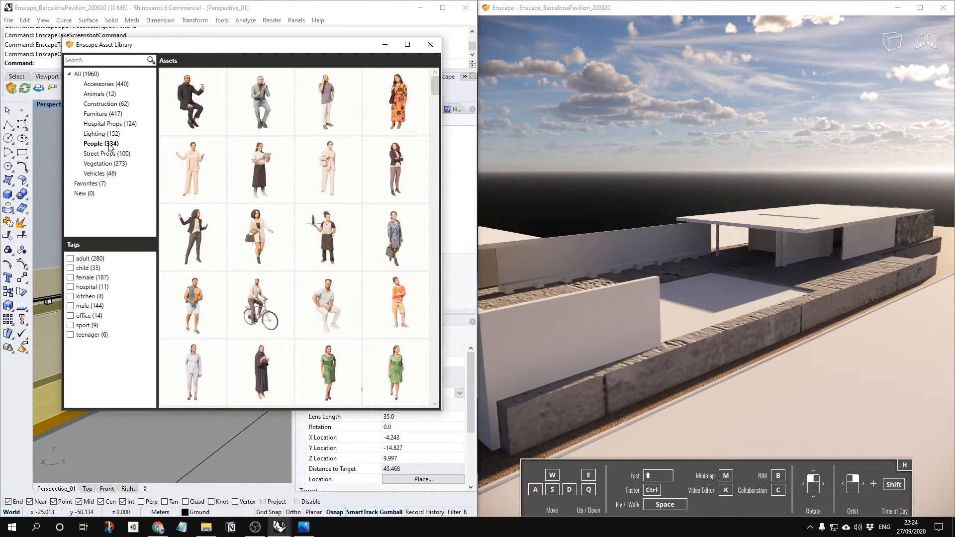
{"action": "mouse_move", "coordinate": [321, 225]}
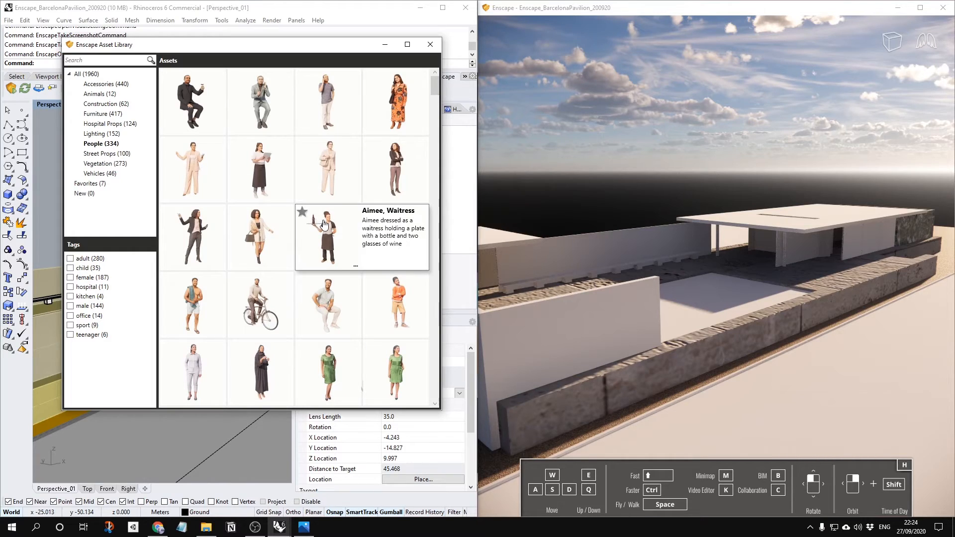
{"action": "mouse_move", "coordinate": [243, 300]}
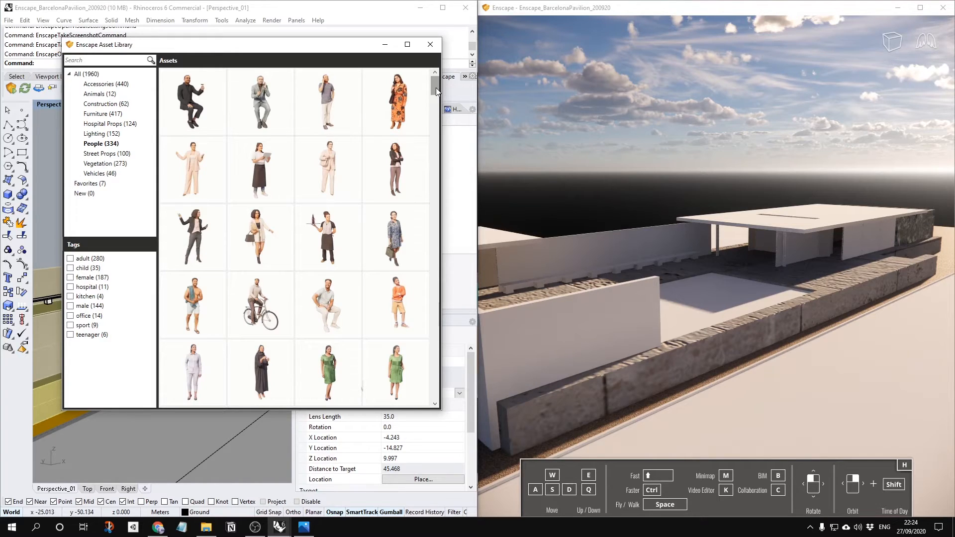
{"action": "mouse_move", "coordinate": [281, 264]}
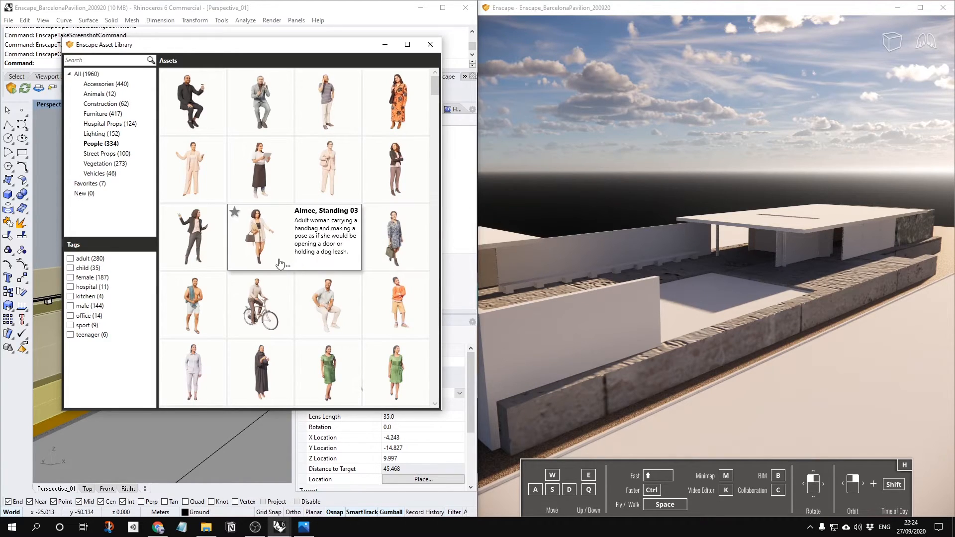
{"action": "mouse_move", "coordinate": [286, 327]}
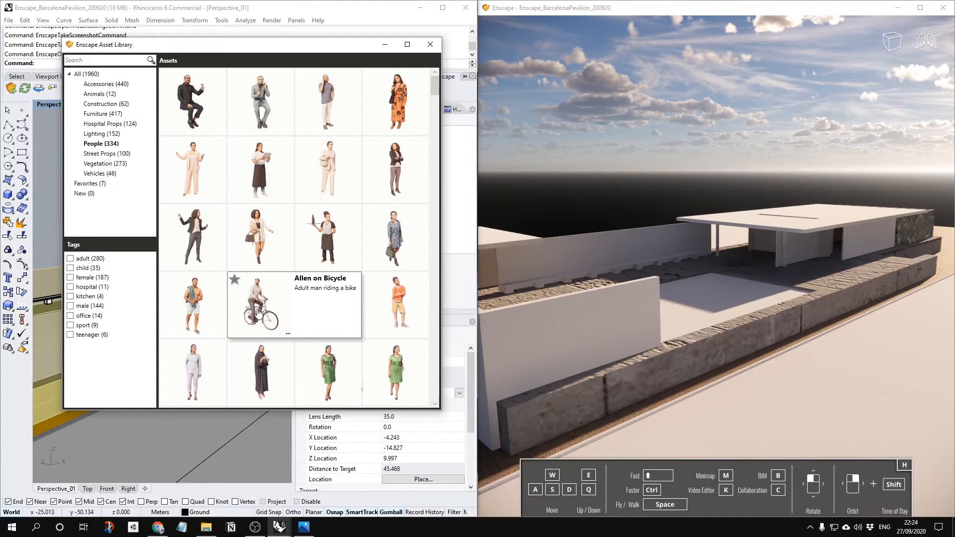
{"action": "left_click", "coordinate": [261, 313]}
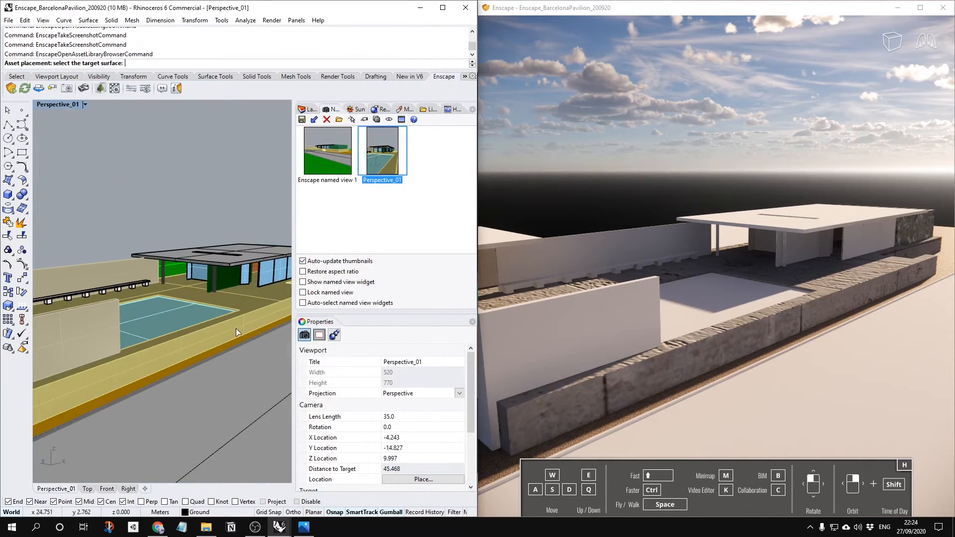
{"action": "right_click_drag", "start_coordinate": [211, 243], "coordinate": [92, 179]}
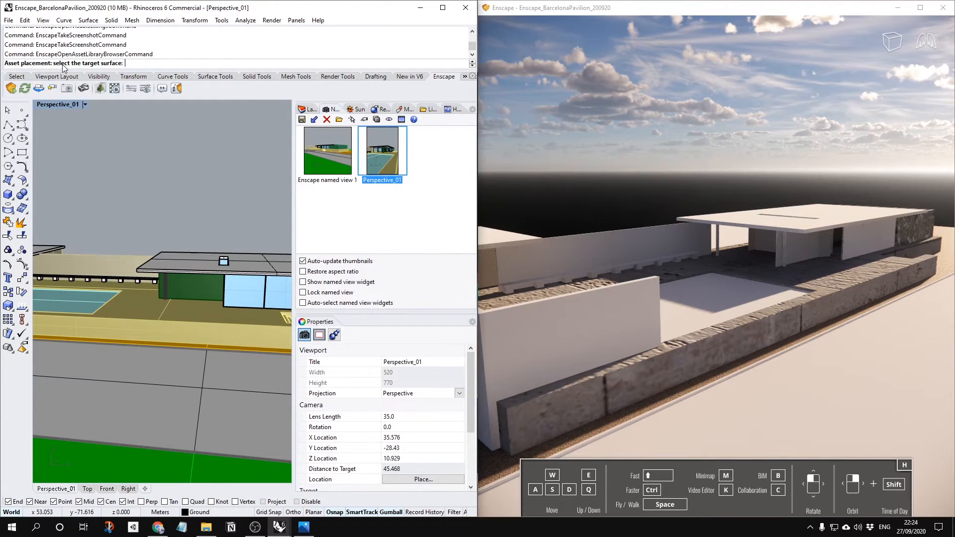
{"action": "right_click_drag", "start_coordinate": [178, 223], "coordinate": [160, 228]}
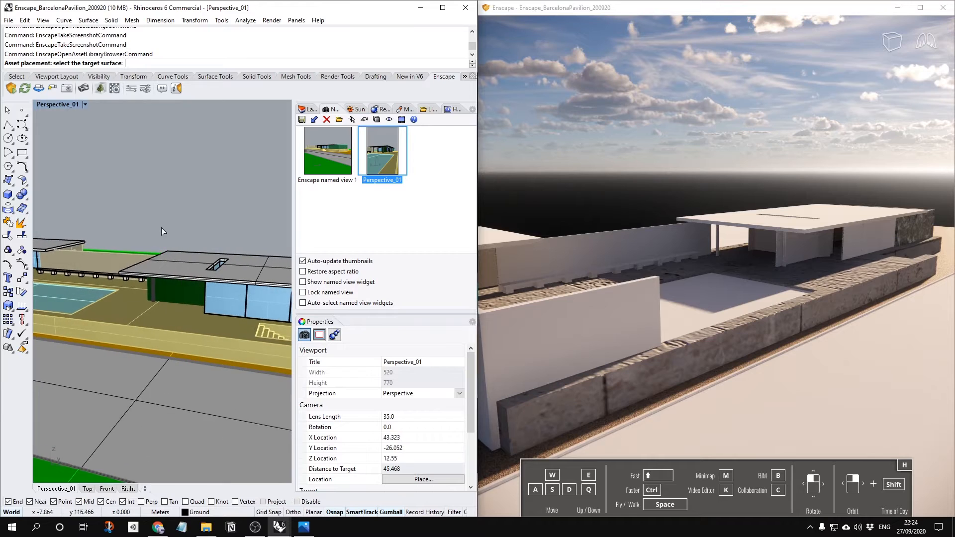
{"action": "scroll", "coordinate": [174, 328], "scroll_direction": "down", "scroll_amount": 4}
{"action": "scroll", "coordinate": [174, 330], "scroll_direction": "up", "scroll_amount": 2}
{"action": "right_click_drag", "start_coordinate": [174, 329], "coordinate": [160, 346]}
{"action": "scroll", "coordinate": [158, 351], "scroll_direction": "up", "scroll_amount": 4}
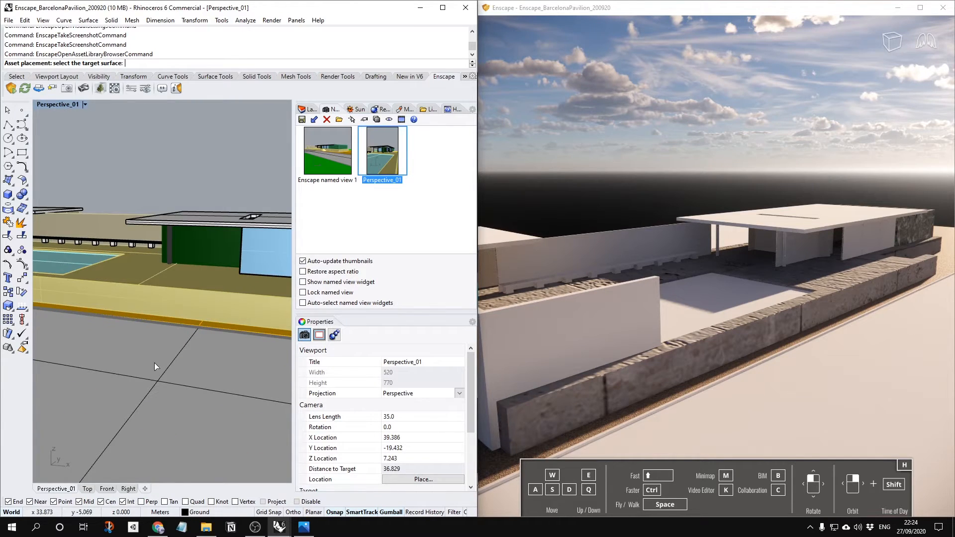
{"action": "left_click", "coordinate": [154, 362]}
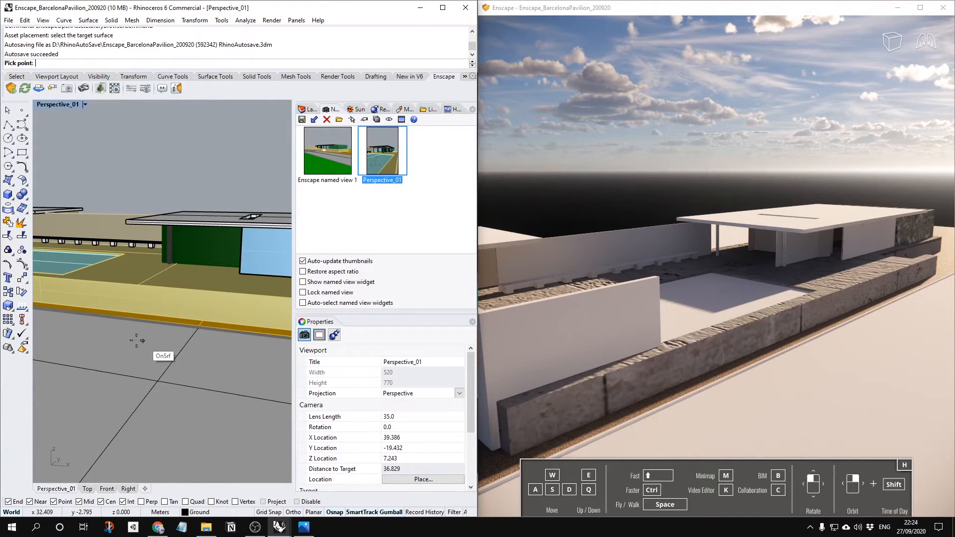
{"action": "left_click", "coordinate": [134, 348]}
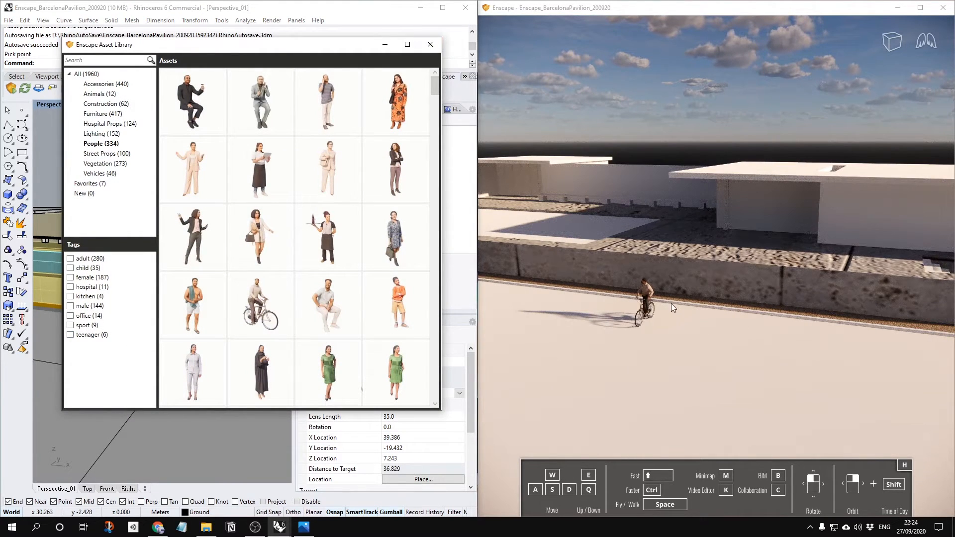
{"action": "scroll", "coordinate": [650, 293], "scroll_direction": "up", "scroll_amount": 6}
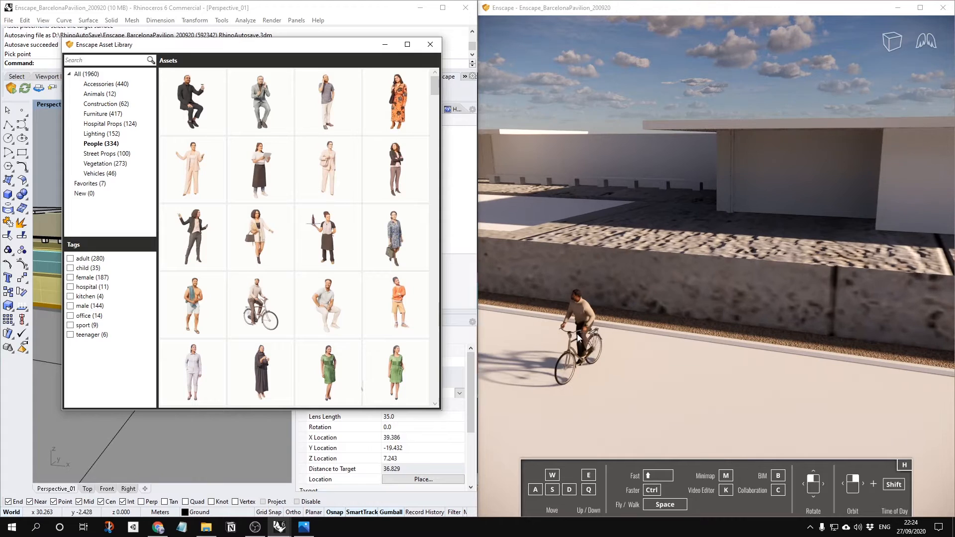
Place the standing man playing guitar from the People assets on the grey ground beside the cyclist and close the Asset Library
{"action": "mouse_move", "coordinate": [335, 279]}
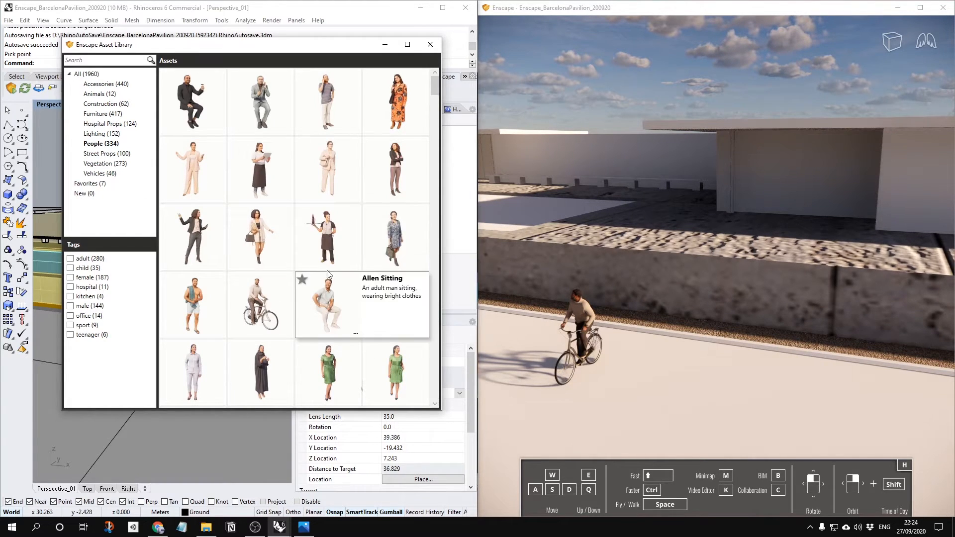
{"action": "scroll", "coordinate": [334, 279], "scroll_direction": "down", "scroll_amount": 5}
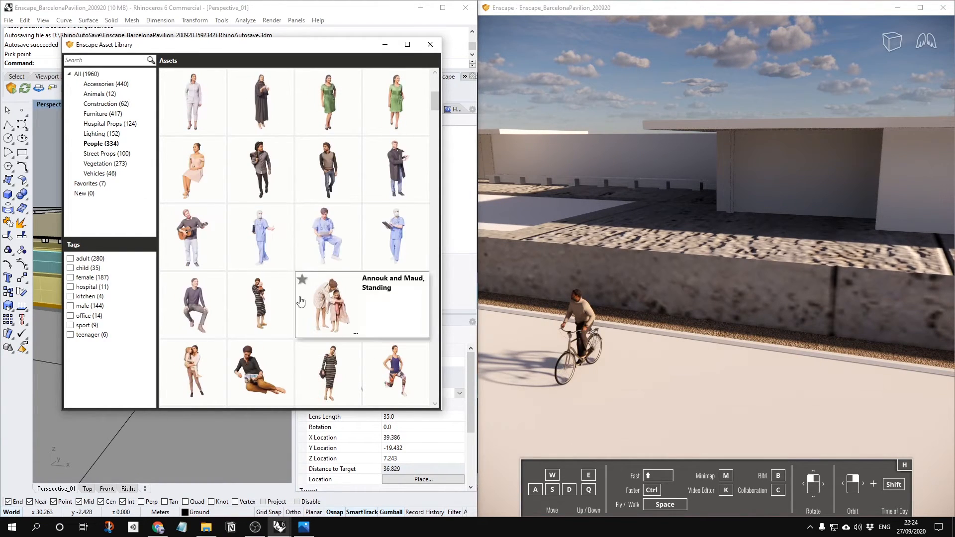
{"action": "left_click", "coordinate": [191, 251]}
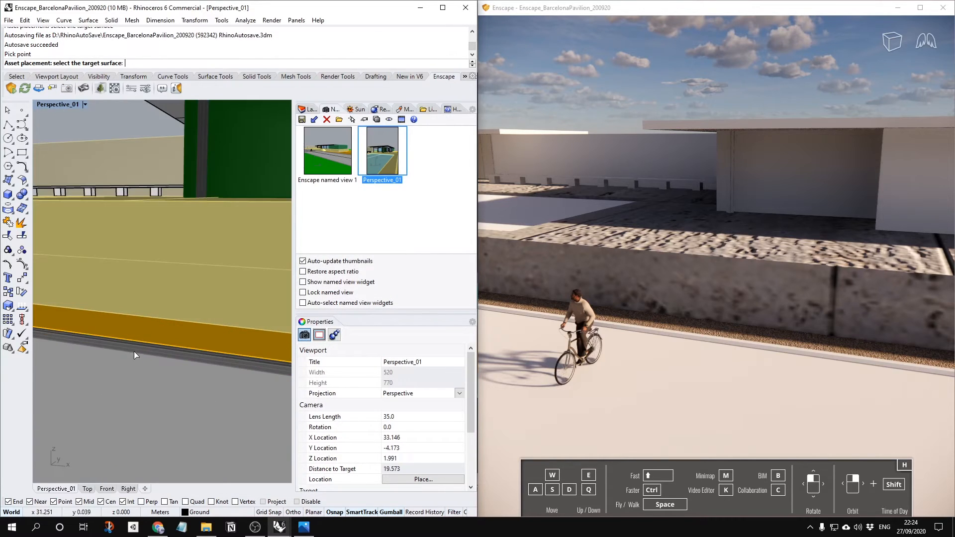
{"action": "left_click", "coordinate": [144, 383]}
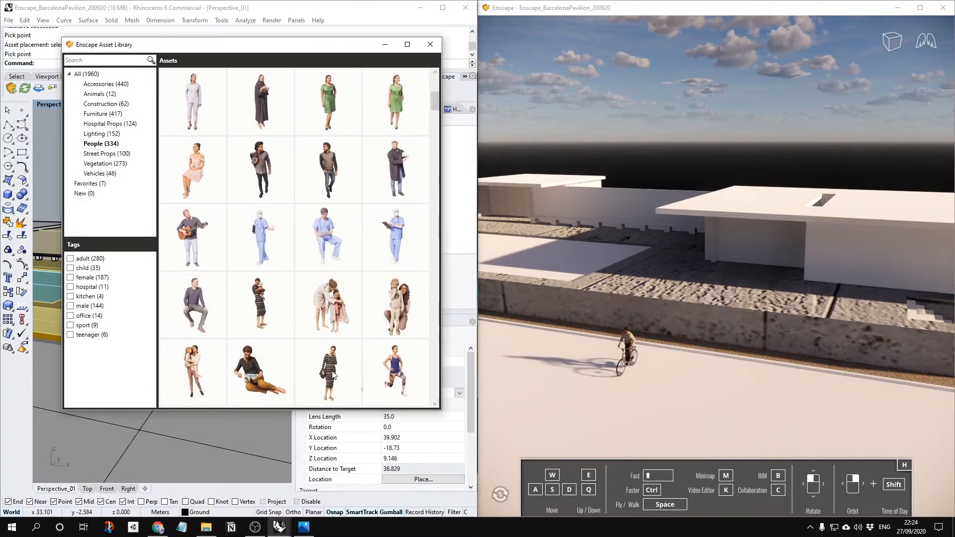
{"action": "left_click", "coordinate": [698, 368]}
{"action": "key", "text": "w"}
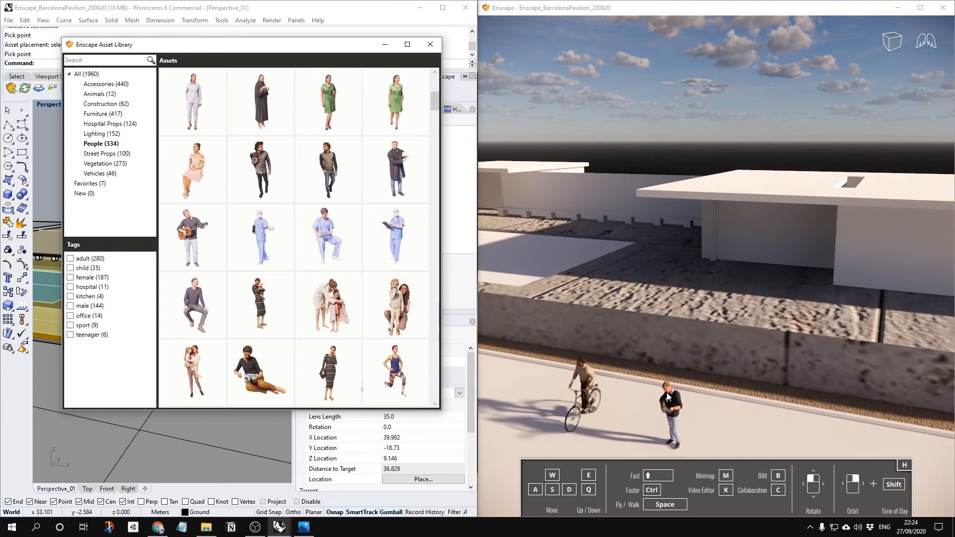
{"action": "mouse_move", "coordinate": [226, 81]}
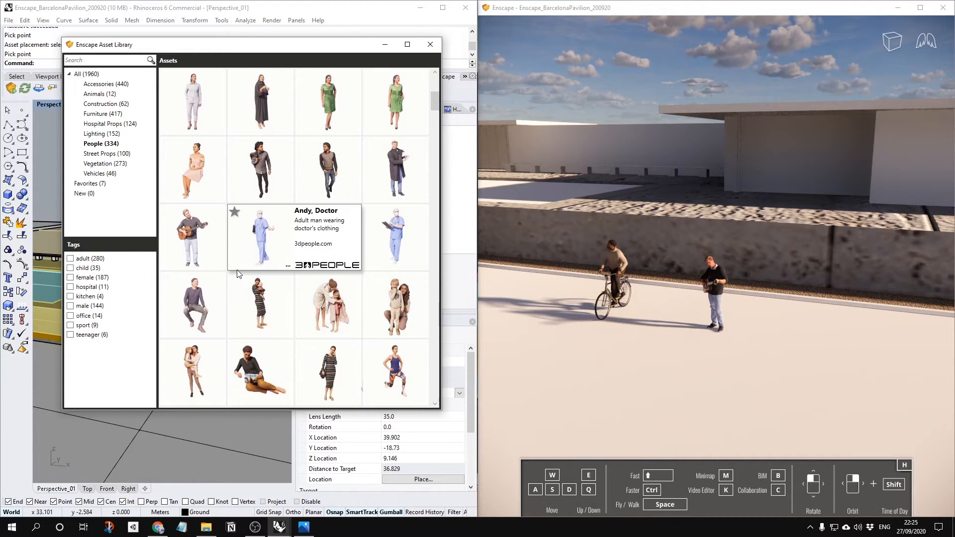
{"action": "left_click", "coordinate": [430, 44]}
Reopen the Asset Library and place a green-leaved tree from the Vegetation category on the green lawn across the road from the pavilion
{"action": "scroll", "coordinate": [181, 297], "scroll_direction": "down", "scroll_amount": 5}
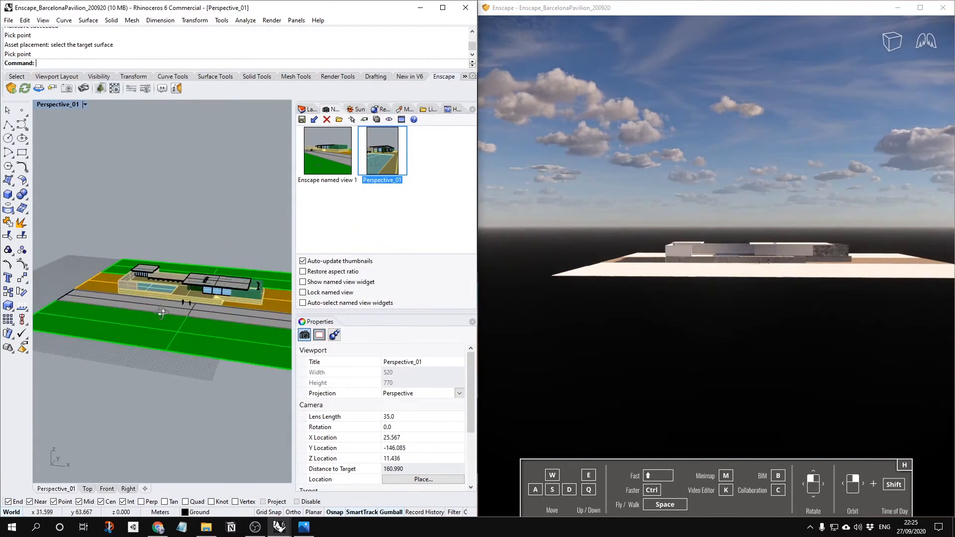
{"action": "scroll", "coordinate": [164, 318], "scroll_direction": "up", "scroll_amount": 8}
{"action": "left_click", "coordinate": [100, 88]}
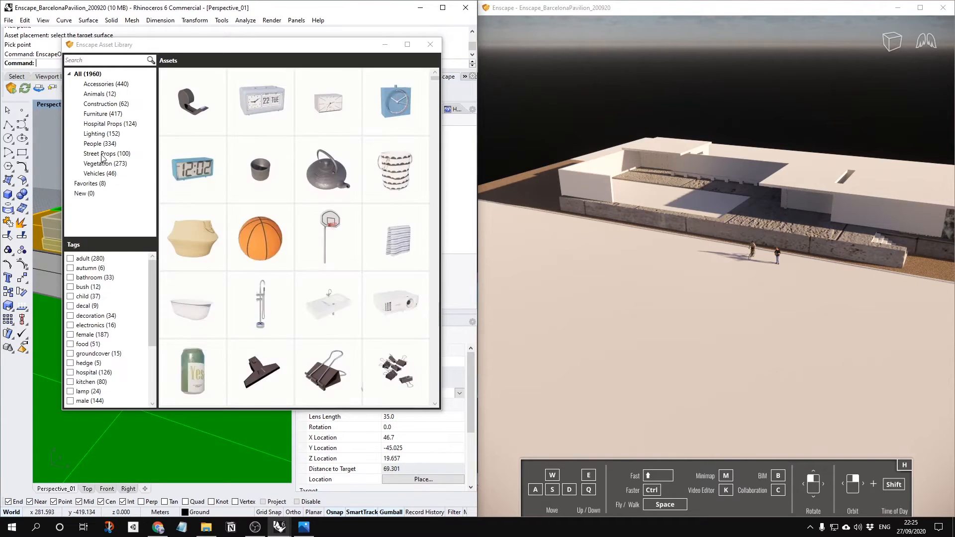
{"action": "left_click", "coordinate": [107, 164]}
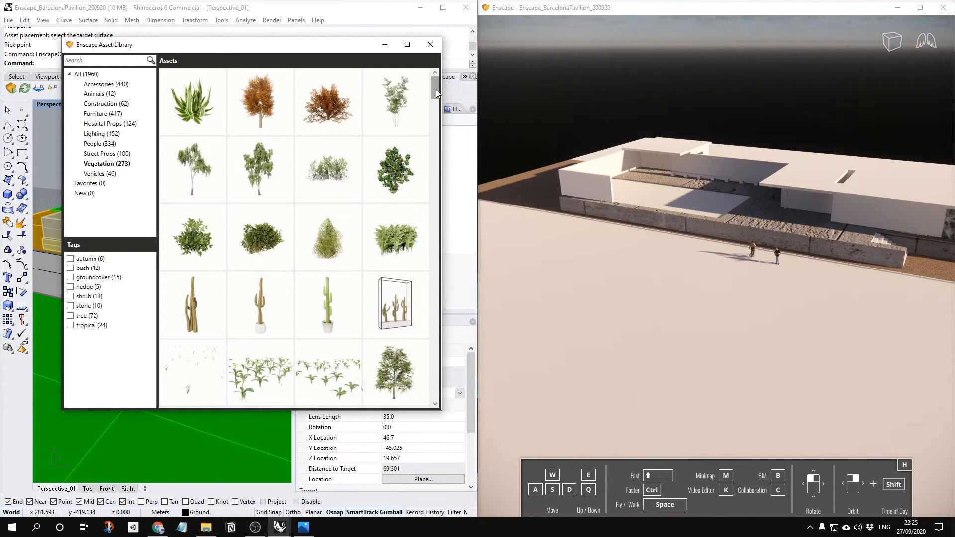
{"action": "scroll", "coordinate": [356, 263], "scroll_direction": "down", "scroll_amount": 10}
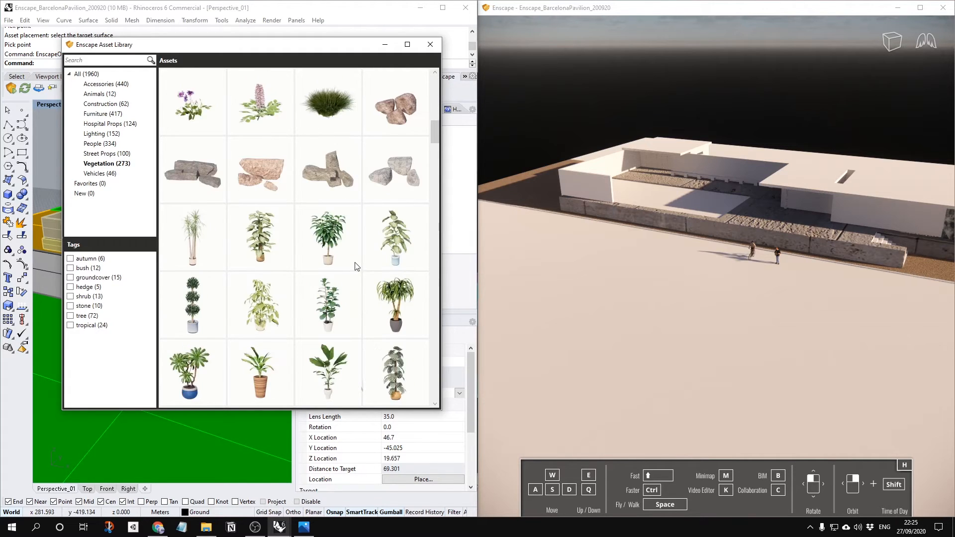
{"action": "scroll", "coordinate": [356, 265], "scroll_direction": "down", "scroll_amount": 10}
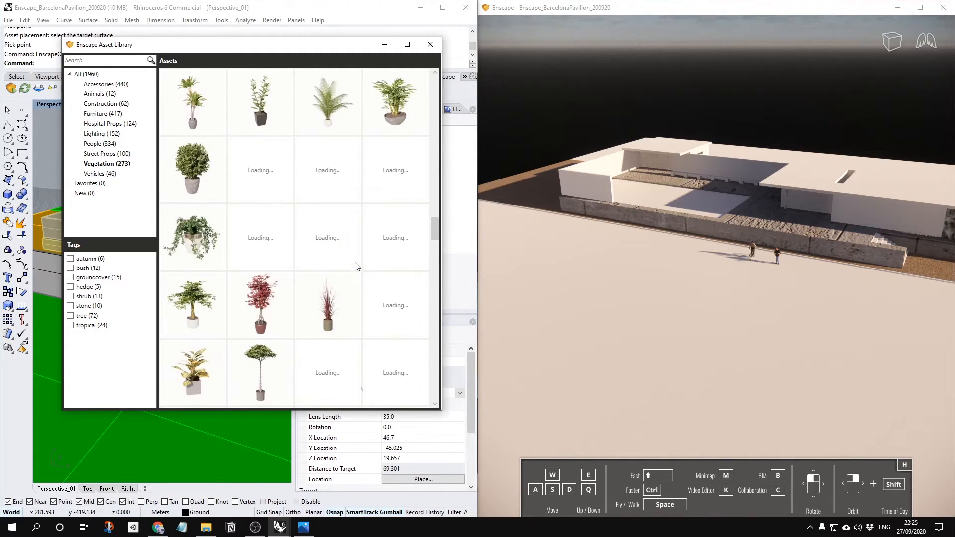
{"action": "scroll", "coordinate": [356, 264], "scroll_direction": "down", "scroll_amount": 5}
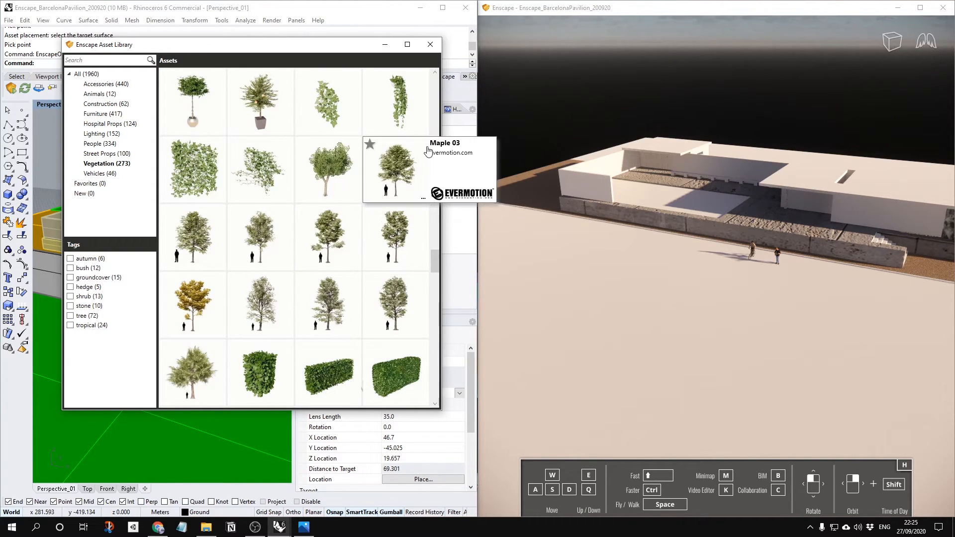
{"action": "left_click", "coordinate": [195, 239]}
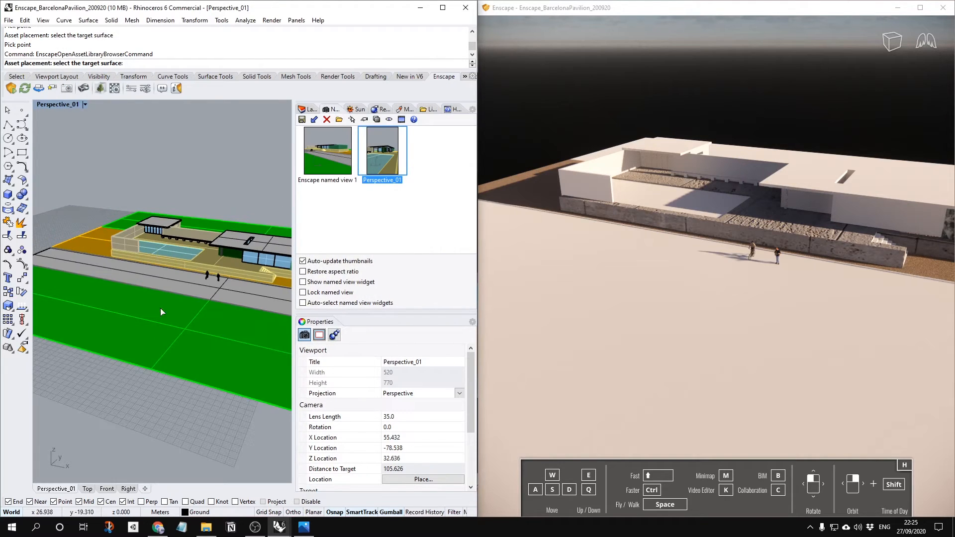
{"action": "left_click", "coordinate": [130, 315]}
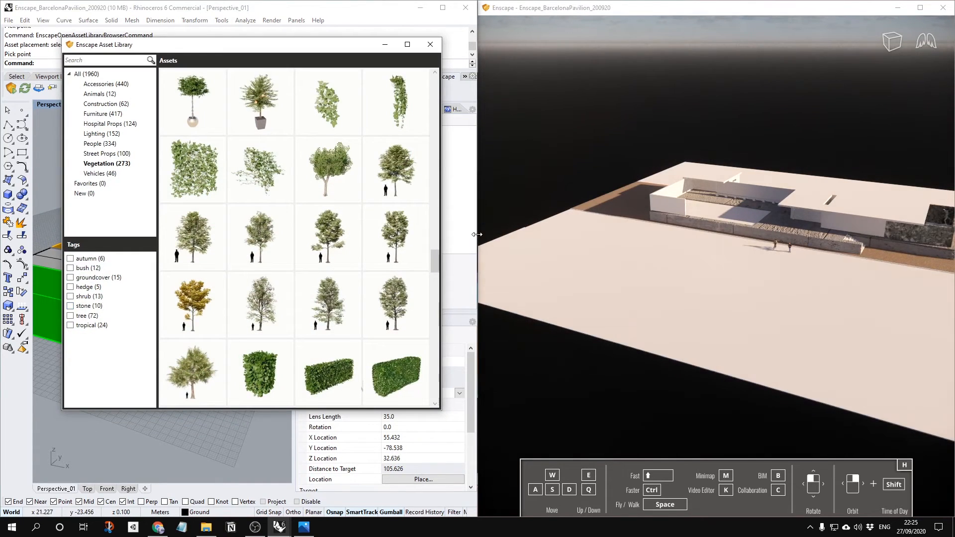
Place the yellow-leaved autumn tree on the lawn beside the green tree and close the Asset Library
{"action": "left_click", "coordinate": [192, 313]}
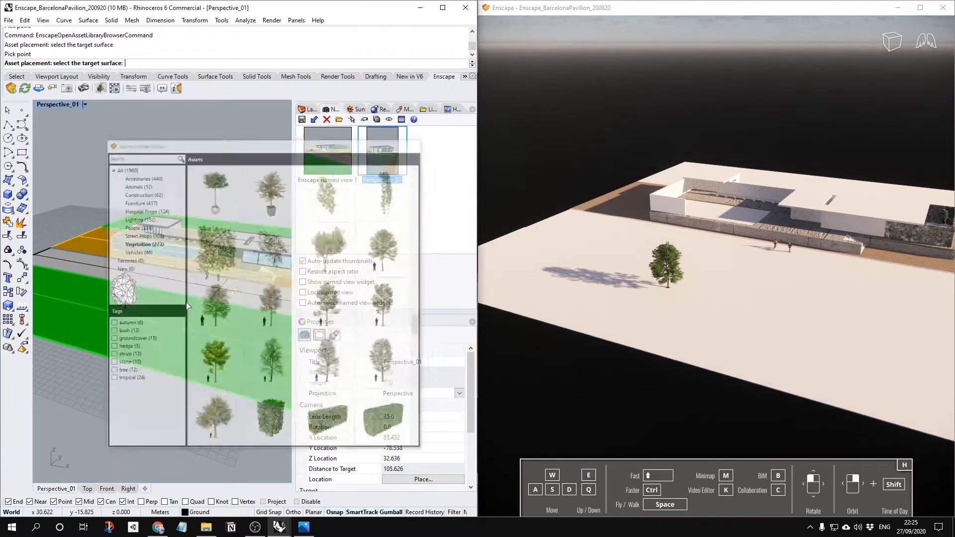
{"action": "left_click", "coordinate": [163, 322]}
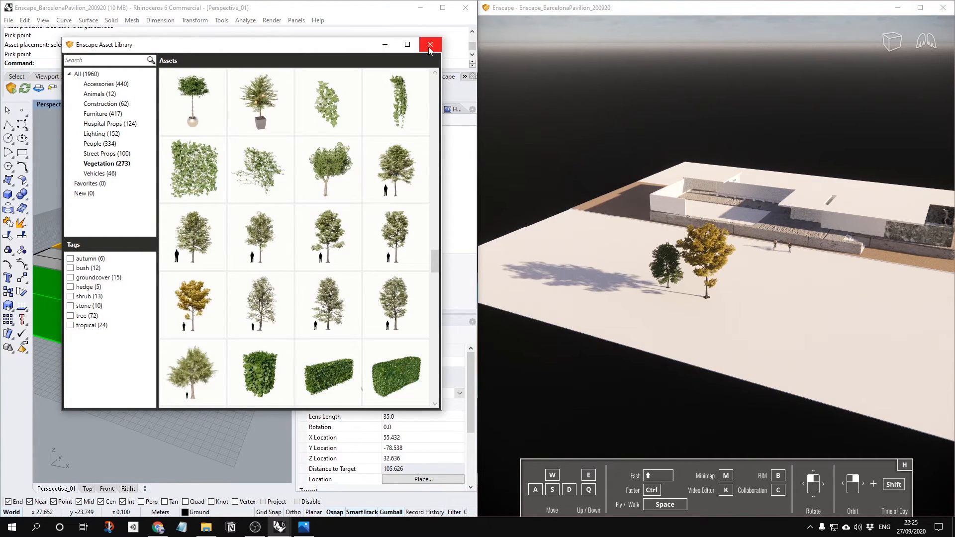
{"action": "scroll", "coordinate": [617, 287], "scroll_direction": "up", "scroll_amount": 2}
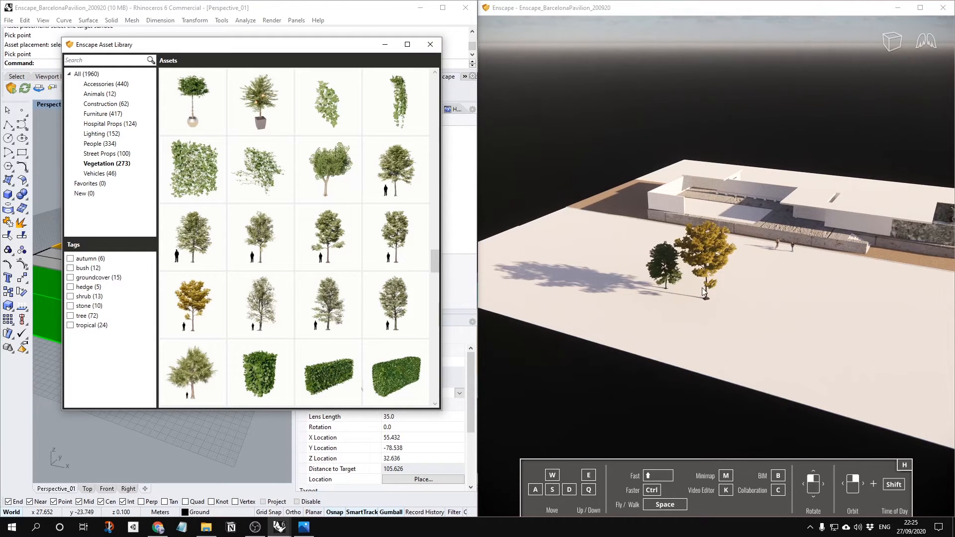
{"action": "left_click", "coordinate": [430, 44]}
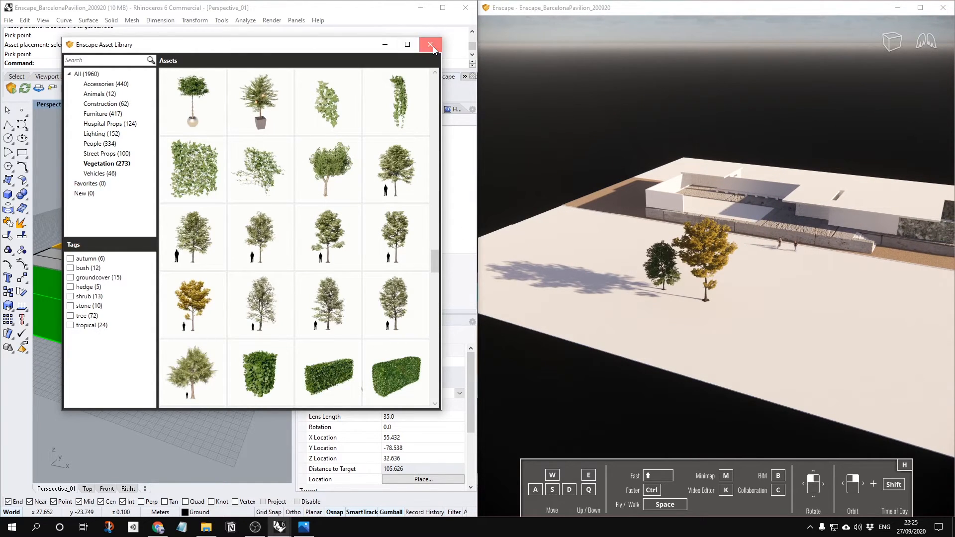
Examine the two trees up close, comparing their simplified Rhino meshes with the detailed Enscape rendering
{"action": "scroll", "coordinate": [102, 305], "scroll_direction": "up", "scroll_amount": 9}
{"action": "scroll", "coordinate": [158, 285], "scroll_direction": "down", "scroll_amount": 6}
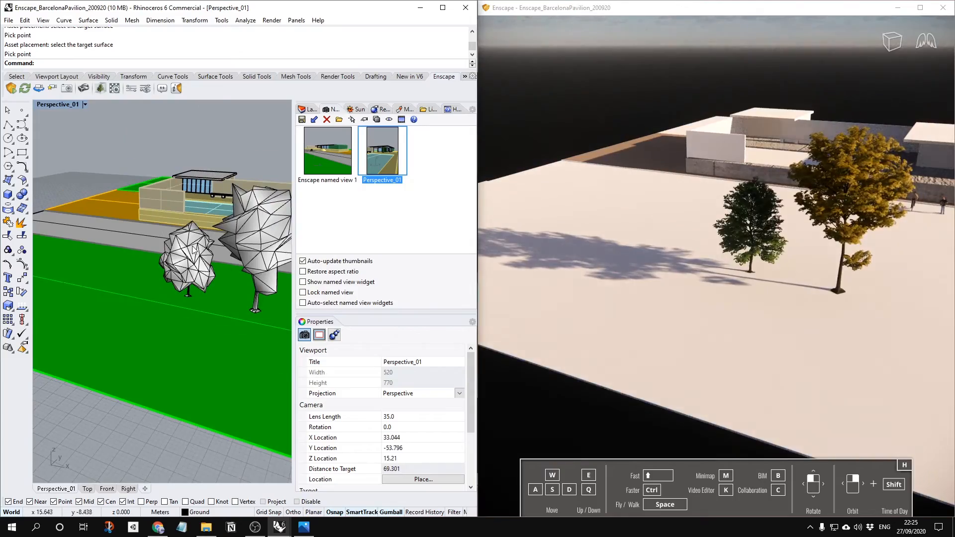
{"action": "scroll", "coordinate": [191, 251], "scroll_direction": "up", "scroll_amount": 1}
{"action": "scroll", "coordinate": [189, 252], "scroll_direction": "up", "scroll_amount": 2}
{"action": "scroll", "coordinate": [201, 216], "scroll_direction": "up", "scroll_amount": 3}
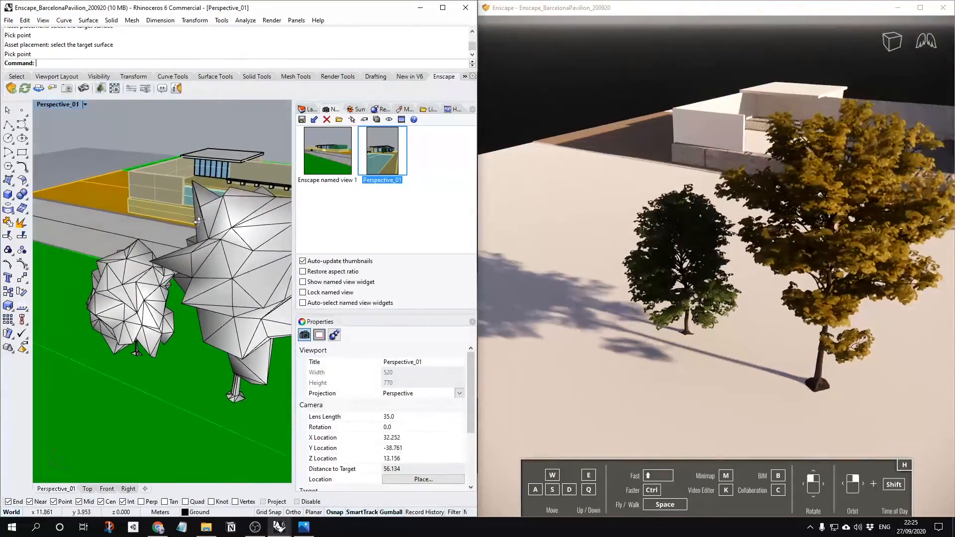
{"action": "mouse_move", "coordinate": [192, 237]}
{"action": "right_mouse_down"}
{"action": "mouse_move", "coordinate": [186, 228]}
{"action": "mouse_move", "coordinate": [200, 231]}
{"action": "mouse_move", "coordinate": [199, 222]}
{"action": "mouse_move", "coordinate": [197, 247]}
{"action": "mouse_move", "coordinate": [178, 247]}
{"action": "right_mouse_up"}
Examine the cyclist's simplified Rhino mesh against its Enscape rendering, and view all placed assets from above
{"action": "scroll", "coordinate": [231, 250], "scroll_direction": "up", "scroll_amount": 6}
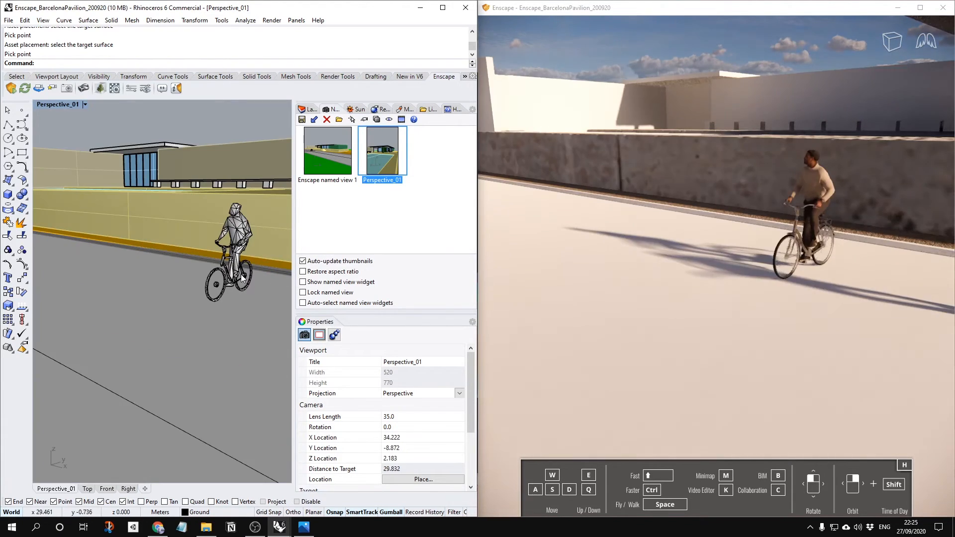
{"action": "right_click_drag", "start_coordinate": [243, 231], "coordinate": [240, 218], "text": "shift"}
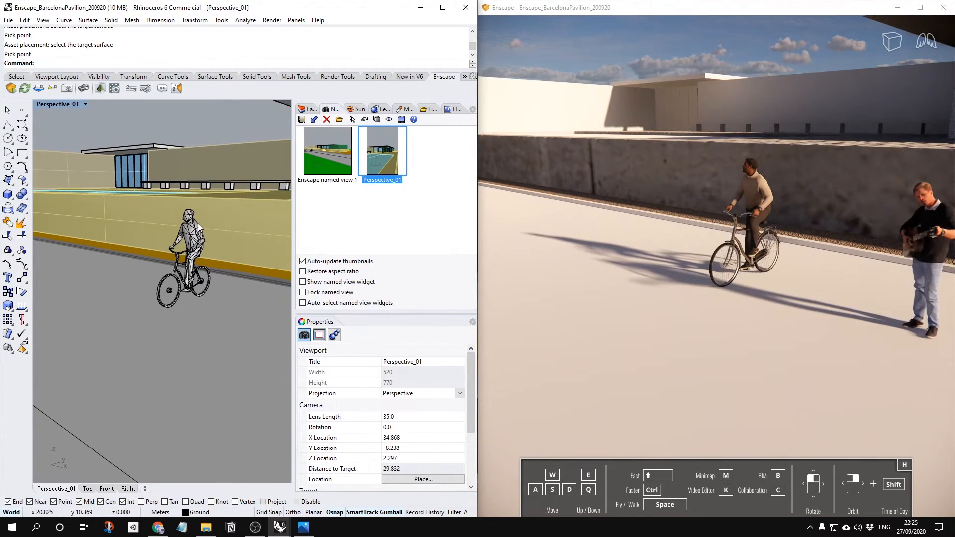
{"action": "scroll", "coordinate": [198, 224], "scroll_direction": "up", "scroll_amount": 5}
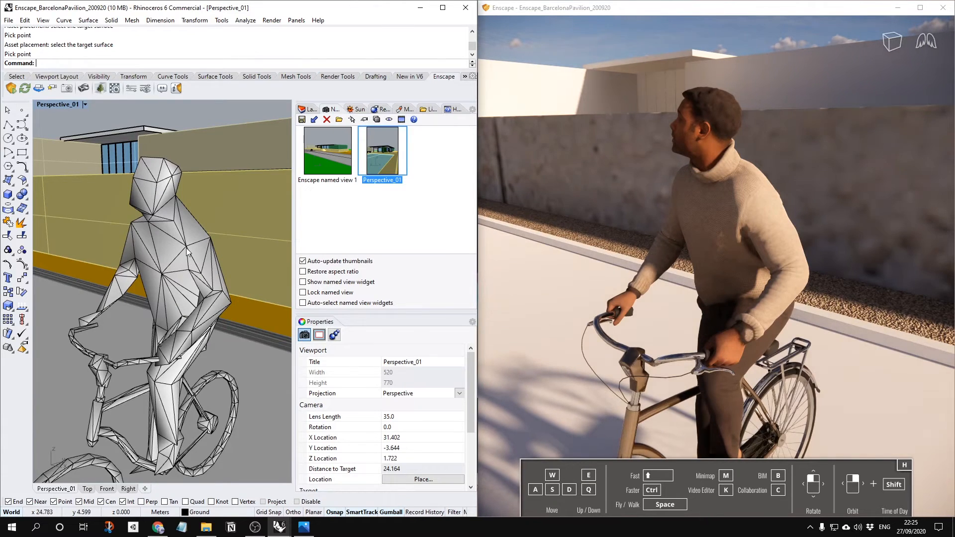
{"action": "scroll", "coordinate": [188, 252], "scroll_direction": "down", "scroll_amount": 5}
{"action": "scroll", "coordinate": [188, 252], "scroll_direction": "up", "scroll_amount": 5}
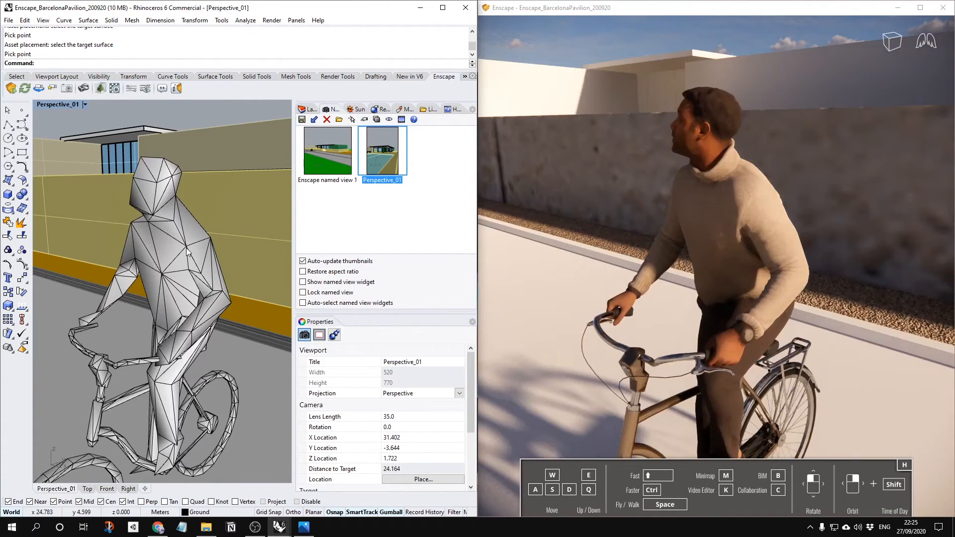
{"action": "scroll", "coordinate": [188, 252], "scroll_direction": "down", "scroll_amount": 5}
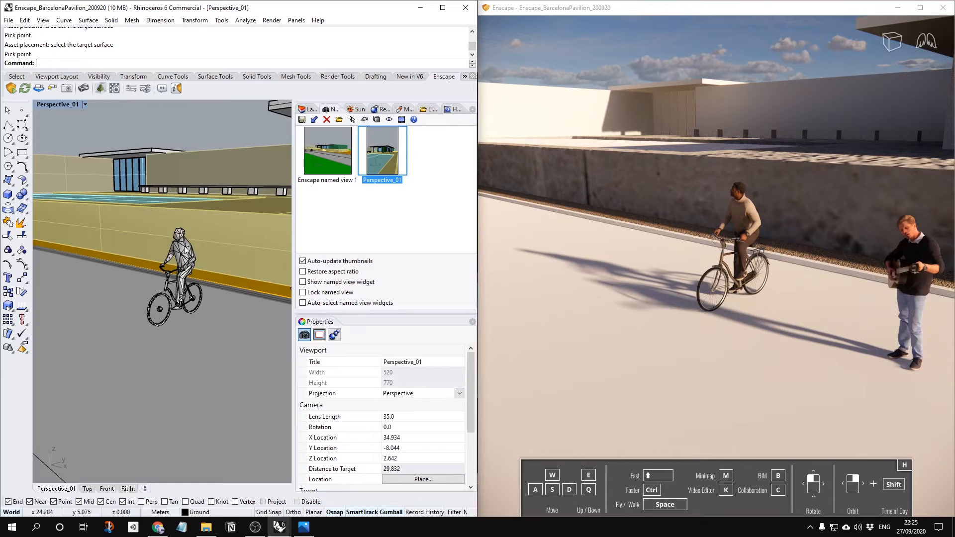
{"action": "right_click_drag", "start_coordinate": [133, 315], "coordinate": [146, 246]}
{"action": "scroll", "coordinate": [143, 246], "scroll_direction": "down", "scroll_amount": 7}
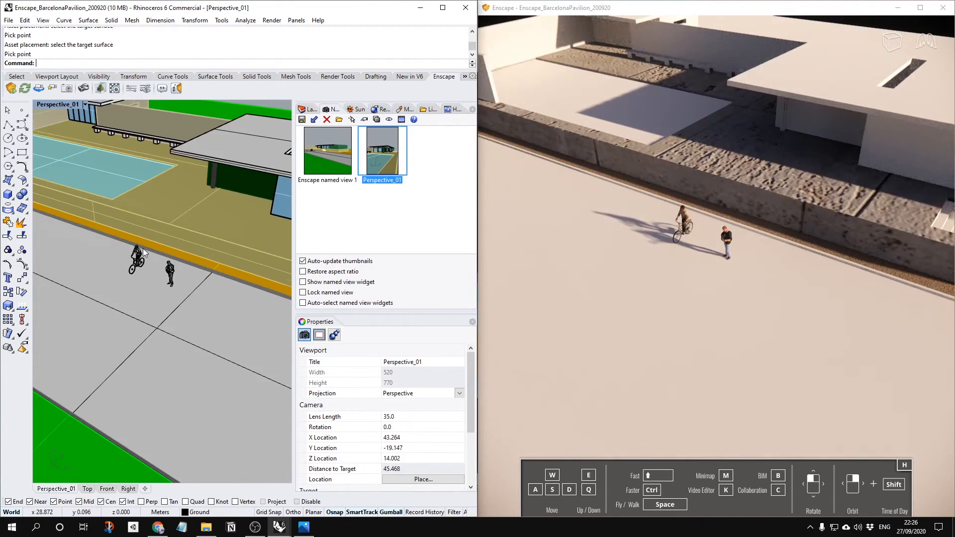
{"action": "right_click_drag", "start_coordinate": [209, 244], "coordinate": [211, 303]}
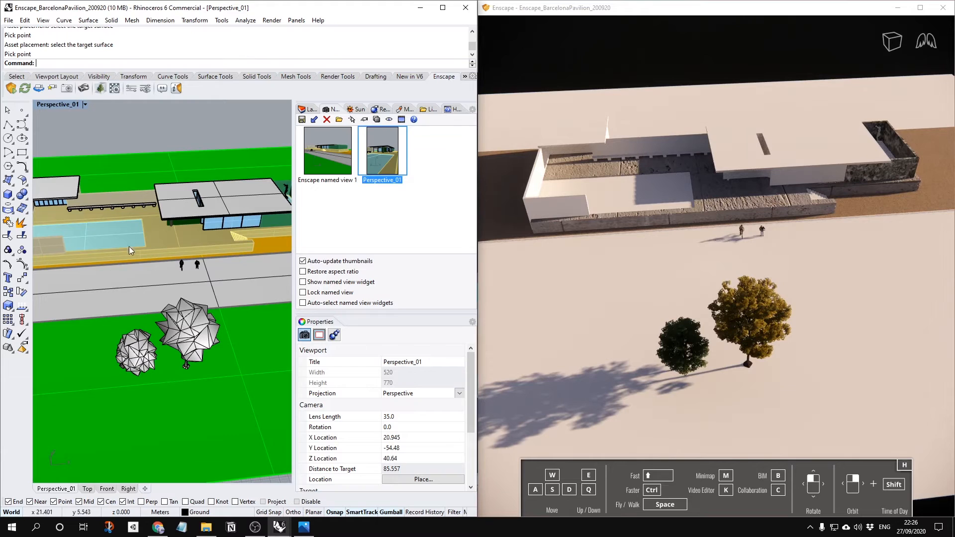
Rotate the cyclist about the vertical axis to ride along the road, and shift him across the grey ground away from the podium wall
{"action": "scroll", "coordinate": [165, 269], "scroll_direction": "up", "scroll_amount": 8}
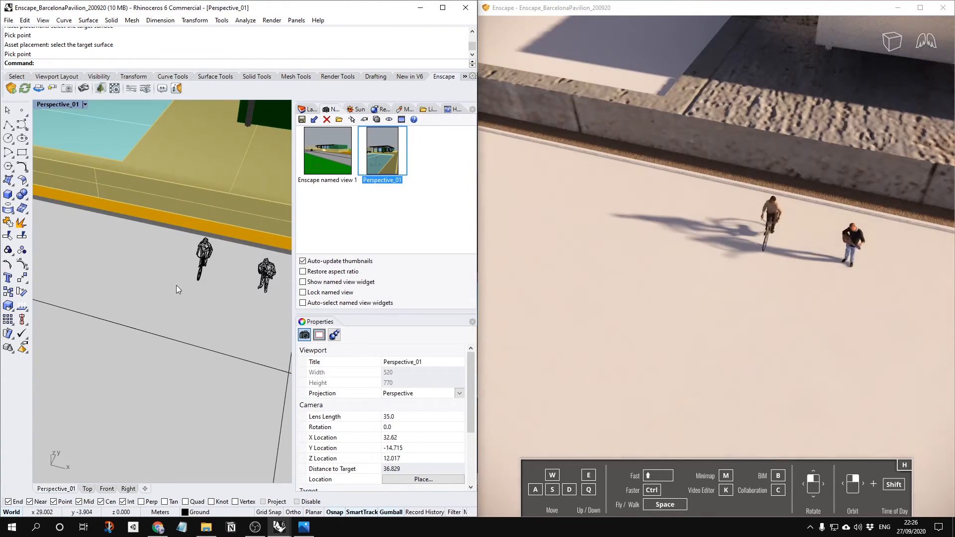
{"action": "left_click", "coordinate": [198, 272]}
{"action": "left_click_drag", "start_coordinate": [188, 286], "coordinate": [244, 294]}
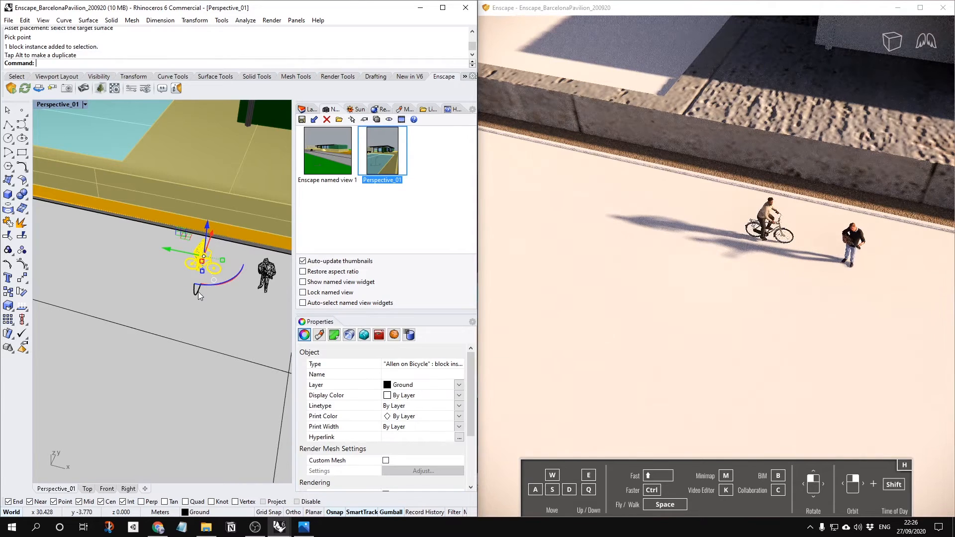
{"action": "scroll", "coordinate": [177, 312], "scroll_direction": "down", "scroll_amount": 5}
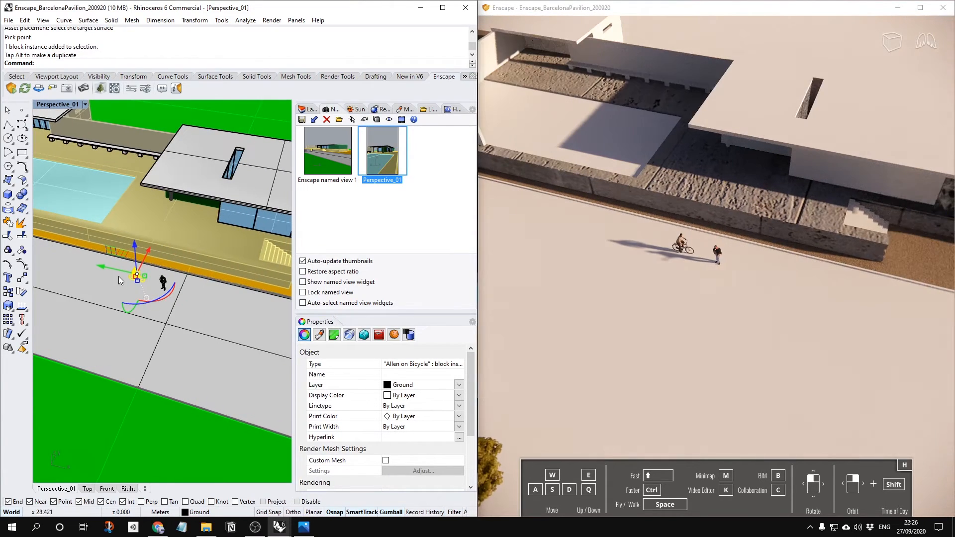
{"action": "left_click_drag", "start_coordinate": [136, 278], "coordinate": [182, 381]}
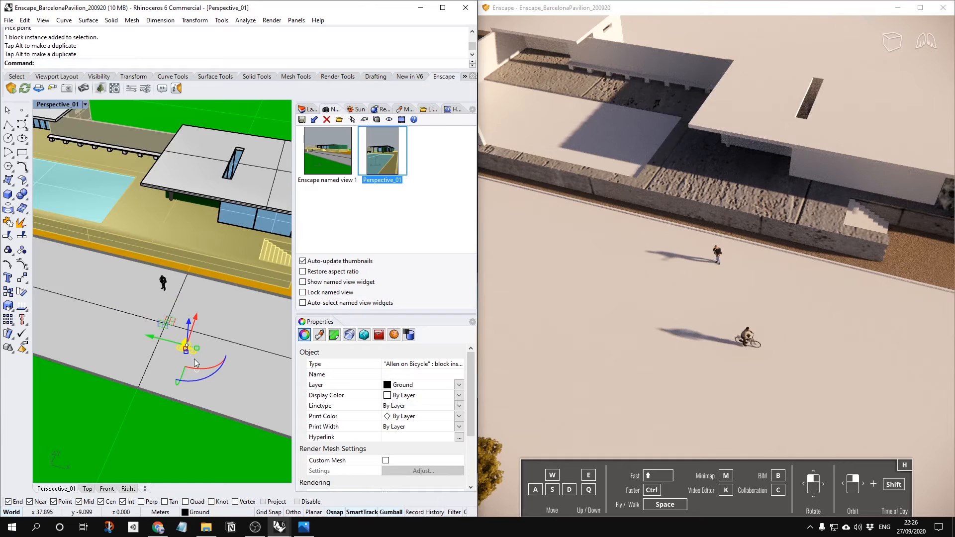
Use Move with a base point at the bicycle's front wheel to relocate the cyclist onto the podium terrace between the pool and the roofed pavilion
{"action": "scroll", "coordinate": [194, 362], "scroll_direction": "up", "scroll_amount": 5}
{"action": "scroll", "coordinate": [130, 287], "scroll_direction": "up", "scroll_amount": 3}
{"action": "type", "text": "m"}
{"action": "key", "text": "Return"}
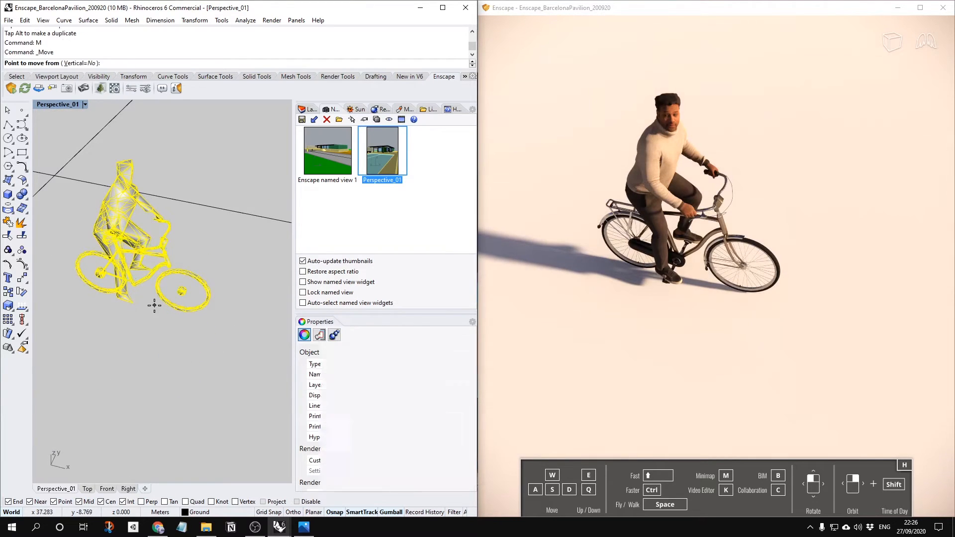
{"action": "left_click", "coordinate": [184, 312]}
{"action": "scroll", "coordinate": [184, 312], "scroll_direction": "down", "scroll_amount": 5}
{"action": "scroll", "coordinate": [154, 234], "scroll_direction": "up", "scroll_amount": 3}
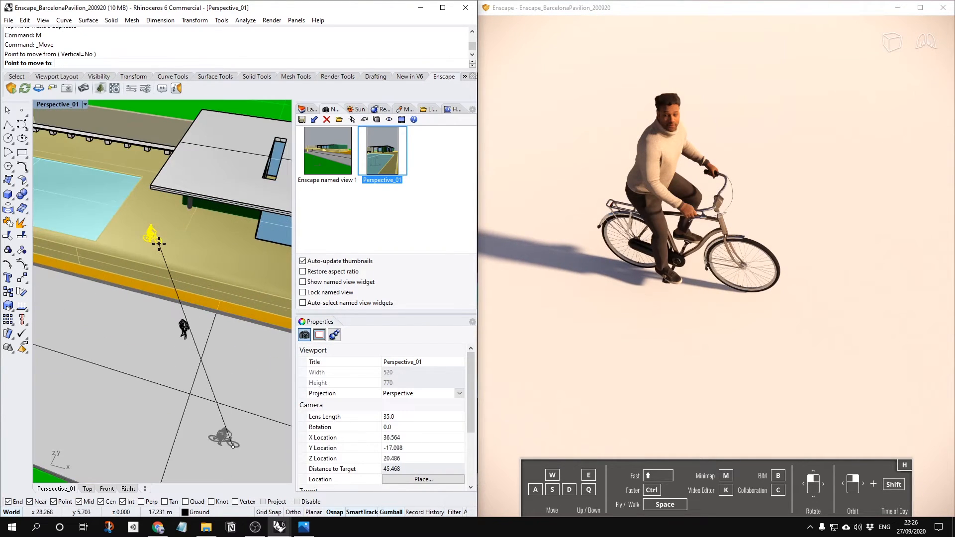
{"action": "left_click", "coordinate": [155, 236]}
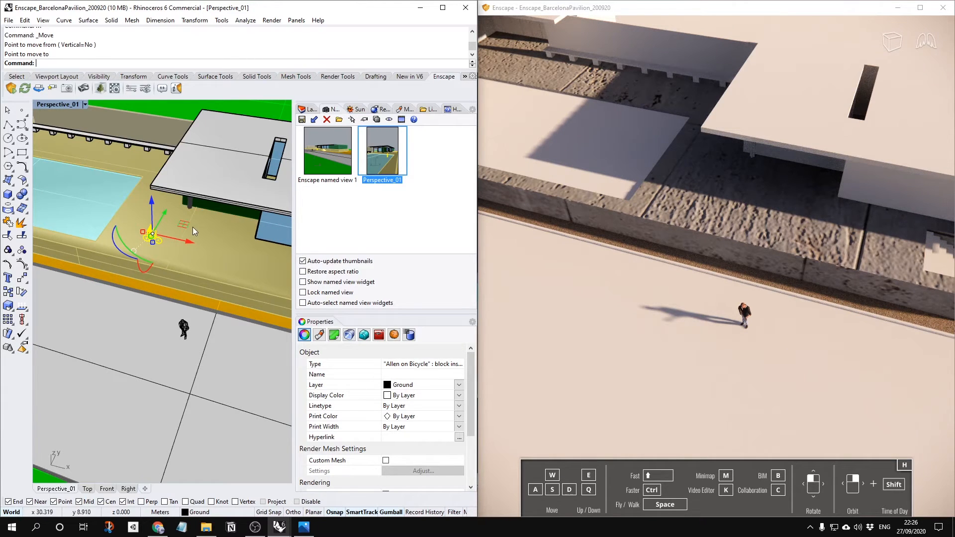
{"action": "scroll", "coordinate": [166, 225], "scroll_direction": "down", "scroll_amount": 3}
{"action": "right_click_drag", "start_coordinate": [162, 222], "coordinate": [125, 202]}
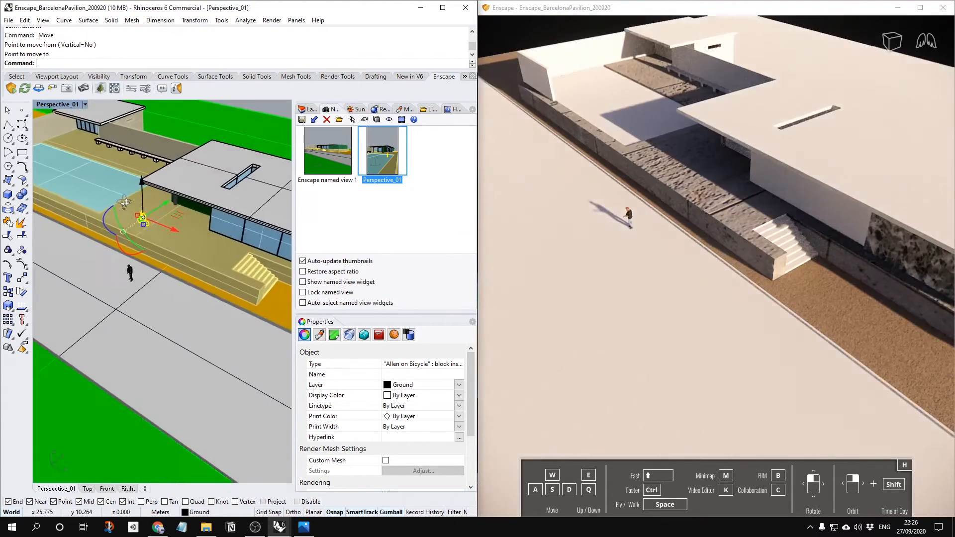
Shift the cyclist across the podium terrace, closer to the pool's edge and the roofed pavilion
{"action": "scroll", "coordinate": [125, 202], "scroll_direction": "up", "scroll_amount": 3}
{"action": "left_click_drag", "start_coordinate": [154, 205], "coordinate": [130, 175]}
{"action": "scroll", "coordinate": [131, 176], "scroll_direction": "up", "scroll_amount": 2}
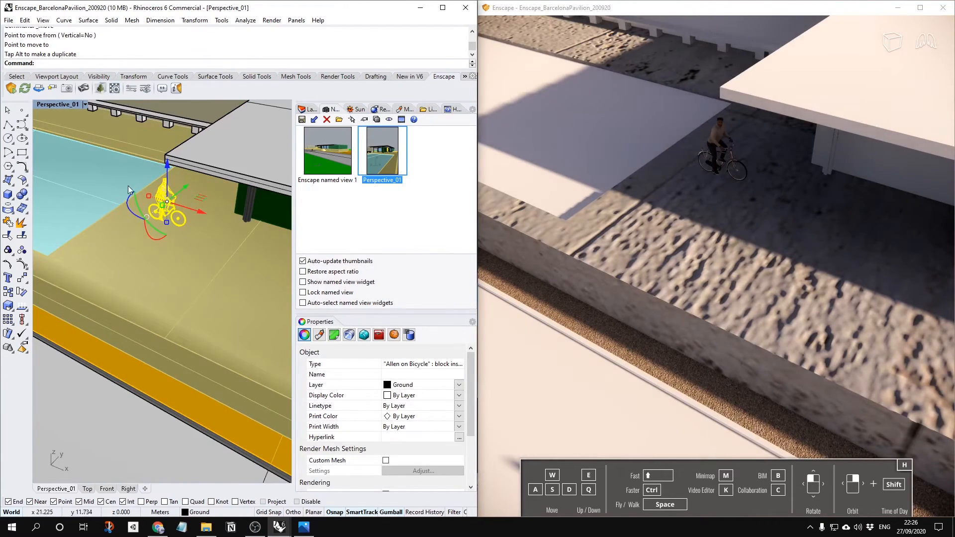
Undo the cyclist's gumball shift and the preceding move onto the podium terrace
{"action": "scroll", "coordinate": [171, 243], "scroll_direction": "down", "scroll_amount": 5}
{"action": "key", "text": "ctrl+z"}
{"action": "key", "text": "ctrl+z"}
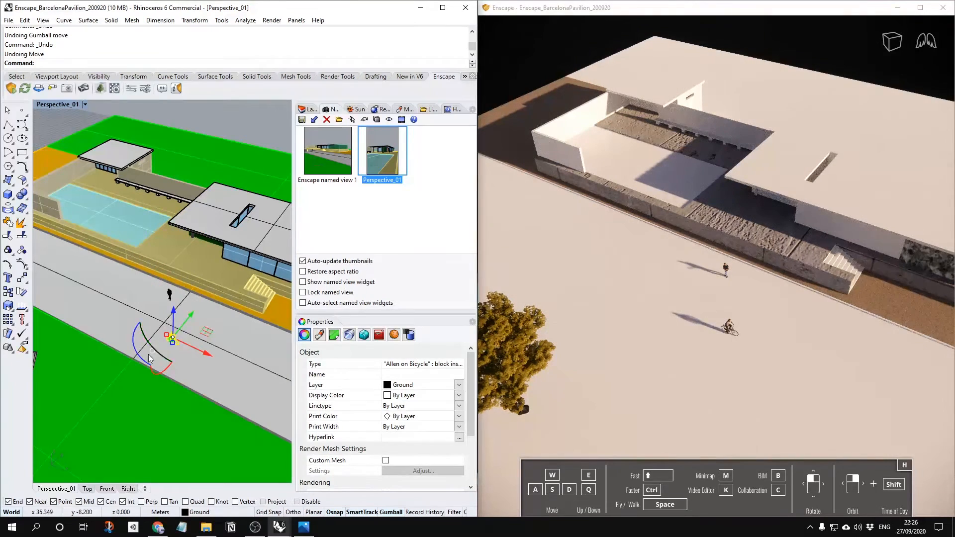
Select both trees and move them together from the front lawn to the lawn behind the pavilion
{"action": "scroll", "coordinate": [152, 347], "scroll_direction": "down", "scroll_amount": 4}
{"action": "left_click", "coordinate": [99, 350]}
{"action": "left_click_drag", "start_coordinate": [74, 349], "coordinate": [205, 248]}
{"action": "scroll", "coordinate": [199, 254], "scroll_direction": "up", "scroll_amount": 5}
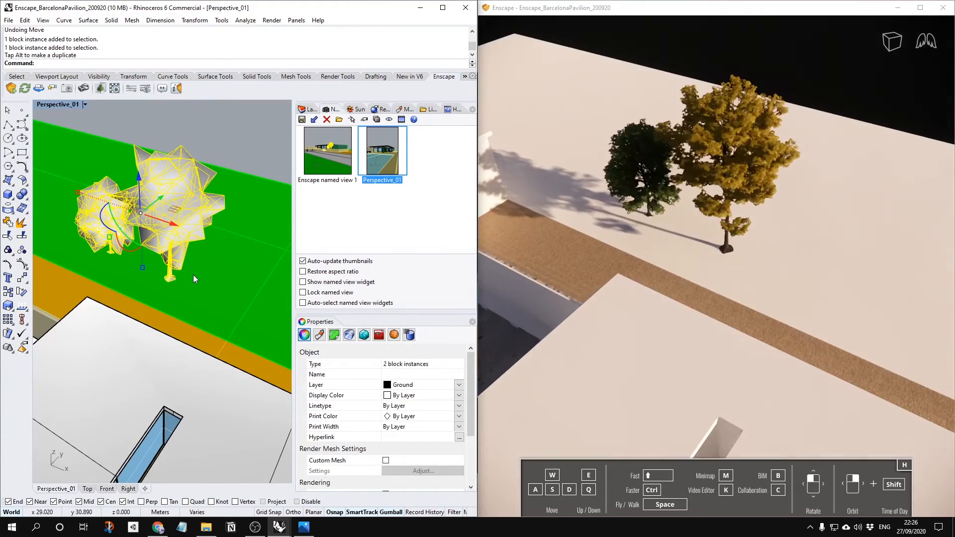
Examine the two trees behind the pavilion from several angles and distances, then deselect them and view the whole site
{"action": "scroll", "coordinate": [192, 278], "scroll_direction": "down", "scroll_amount": 5}
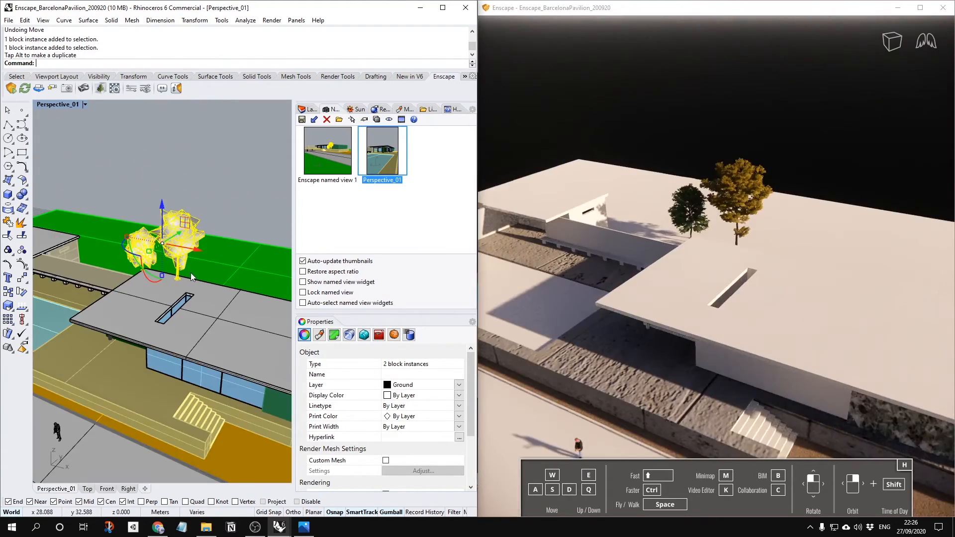
{"action": "scroll", "coordinate": [191, 276], "scroll_direction": "down", "scroll_amount": 6}
{"action": "right_click_drag", "start_coordinate": [151, 333], "coordinate": [191, 306]}
{"action": "scroll", "coordinate": [191, 307], "scroll_direction": "up", "scroll_amount": 5}
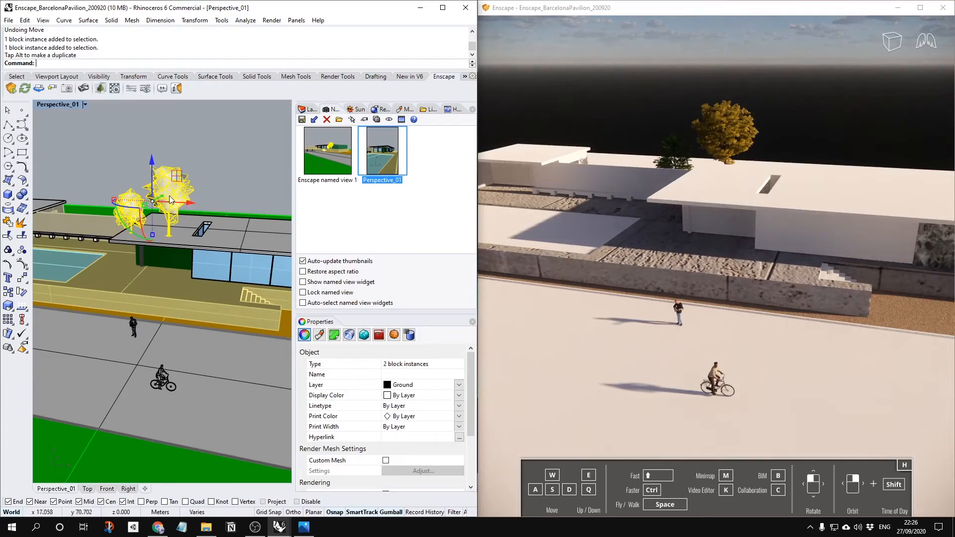
{"action": "scroll", "coordinate": [171, 199], "scroll_direction": "up", "scroll_amount": 6}
{"action": "scroll", "coordinate": [205, 196], "scroll_direction": "down", "scroll_amount": 2}
{"action": "scroll", "coordinate": [208, 200], "scroll_direction": "up", "scroll_amount": 4}
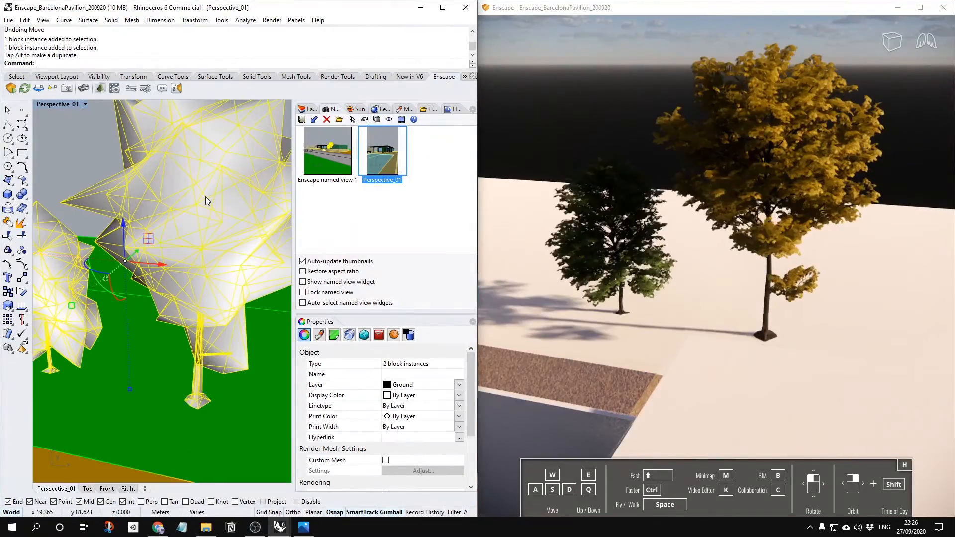
{"action": "scroll", "coordinate": [205, 196], "scroll_direction": "down", "scroll_amount": 5}
{"action": "scroll", "coordinate": [198, 213], "scroll_direction": "up", "scroll_amount": 6}
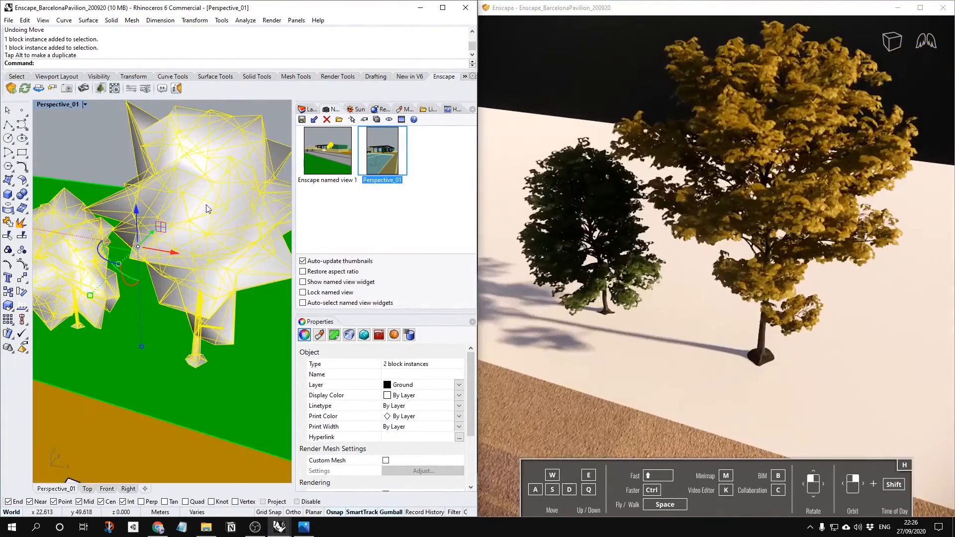
{"action": "scroll", "coordinate": [208, 207], "scroll_direction": "down", "scroll_amount": 8}
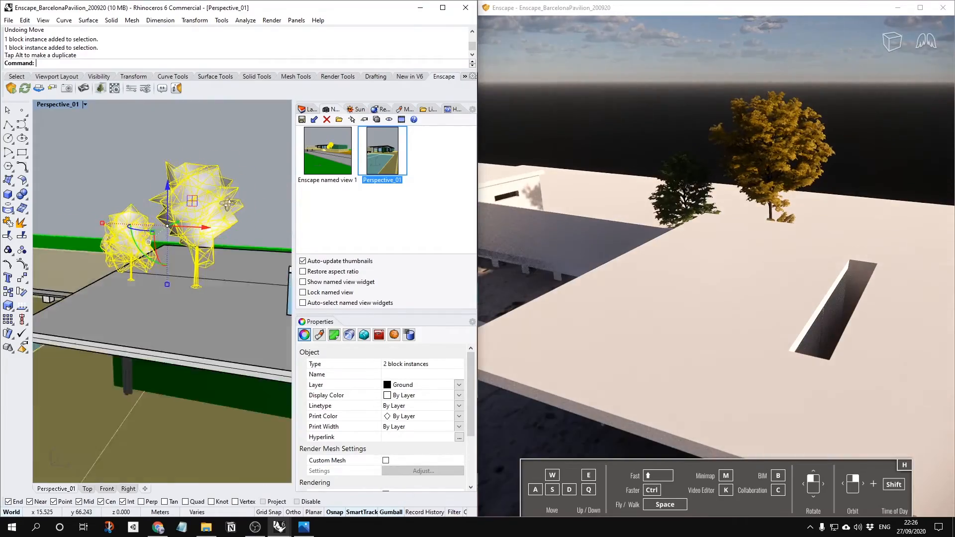
{"action": "scroll", "coordinate": [226, 205], "scroll_direction": "up", "scroll_amount": 8}
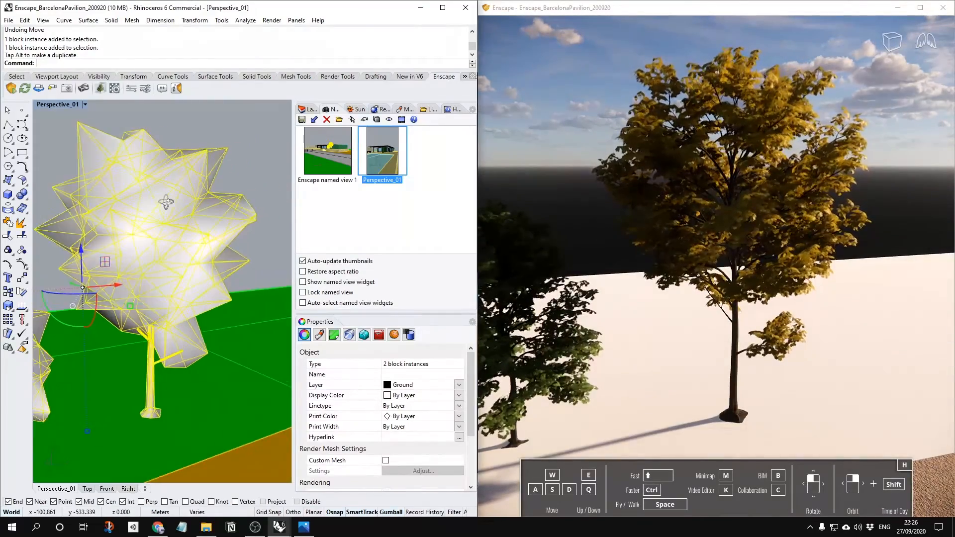
{"action": "right_click_drag", "start_coordinate": [166, 202], "coordinate": [141, 213]}
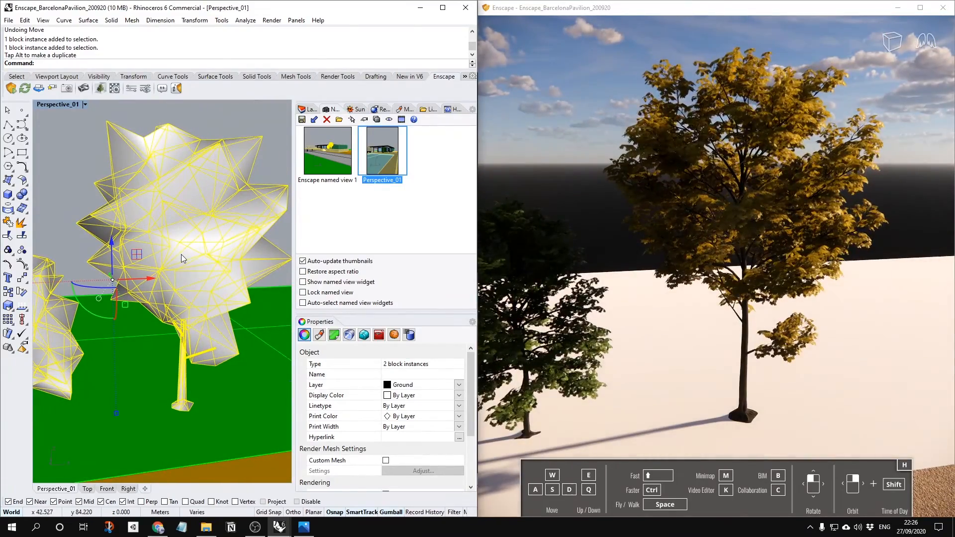
{"action": "scroll", "coordinate": [181, 254], "scroll_direction": "down", "scroll_amount": 12}
{"action": "left_click", "coordinate": [147, 193]}
{"action": "scroll", "coordinate": [169, 219], "scroll_direction": "down", "scroll_amount": 6}
{"action": "right_click_drag", "start_coordinate": [187, 224], "coordinate": [165, 265]}
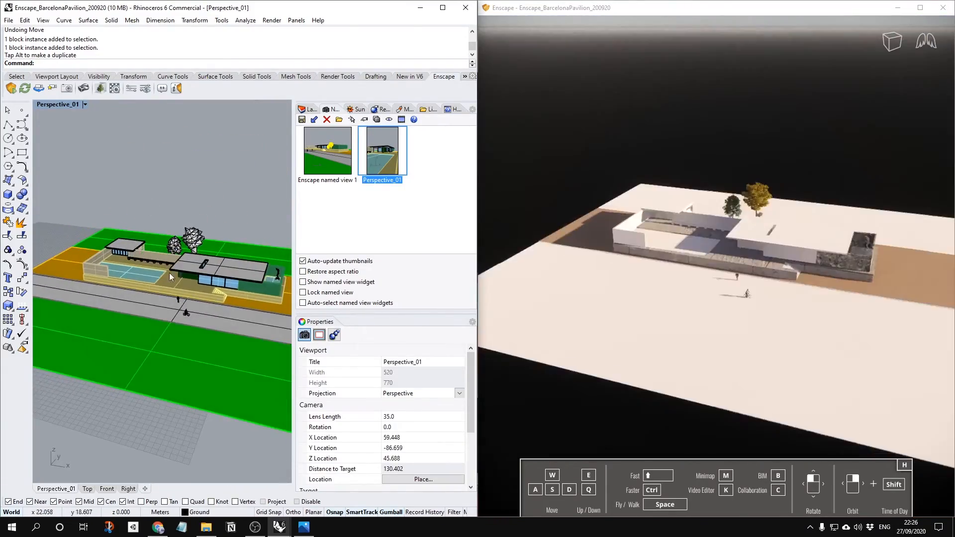
Inspect the standing man and the cyclist on the road in front of the podium at close range
{"action": "scroll", "coordinate": [164, 249], "scroll_direction": "up", "scroll_amount": 10}
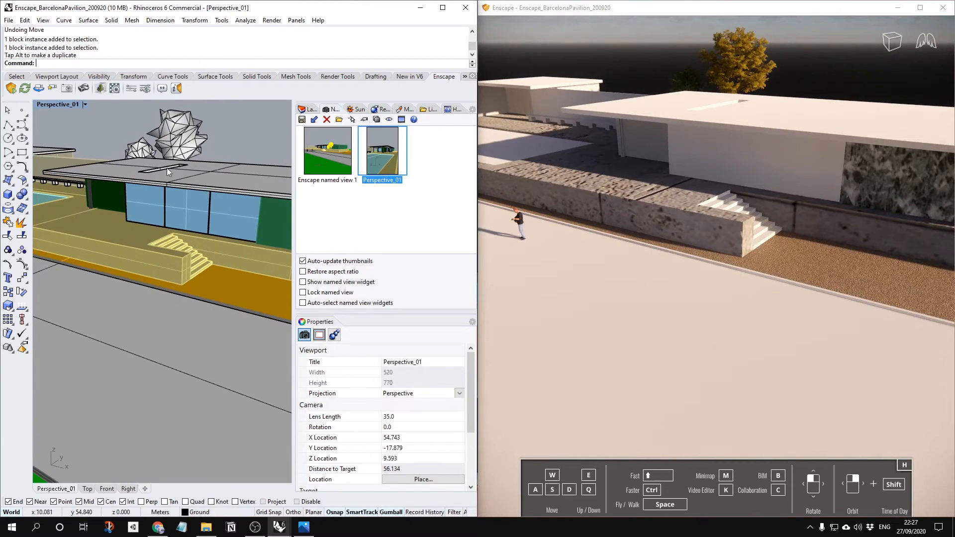
{"action": "right_click_drag", "start_coordinate": [128, 199], "coordinate": [175, 194], "text": "shift"}
{"action": "scroll", "coordinate": [118, 278], "scroll_direction": "up", "scroll_amount": 5}
{"action": "scroll", "coordinate": [118, 278], "scroll_direction": "down", "scroll_amount": 5}
{"action": "scroll", "coordinate": [127, 271], "scroll_direction": "up", "scroll_amount": 3}
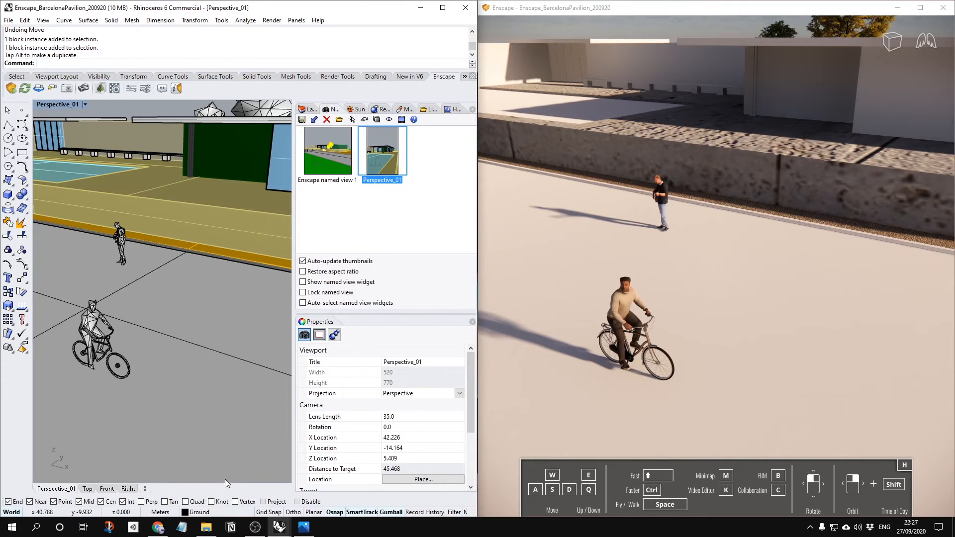
Open the Enscape Asset Library and look over its available assets
{"action": "mouse_move", "coordinate": [159, 528]}
{"action": "left_click", "coordinate": [100, 89]}
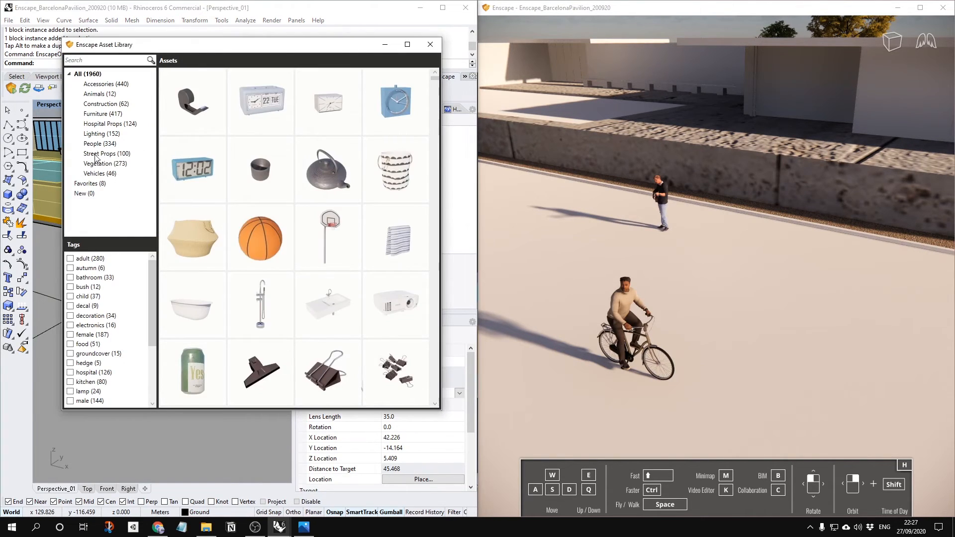
{"action": "mouse_move", "coordinate": [249, 370]}
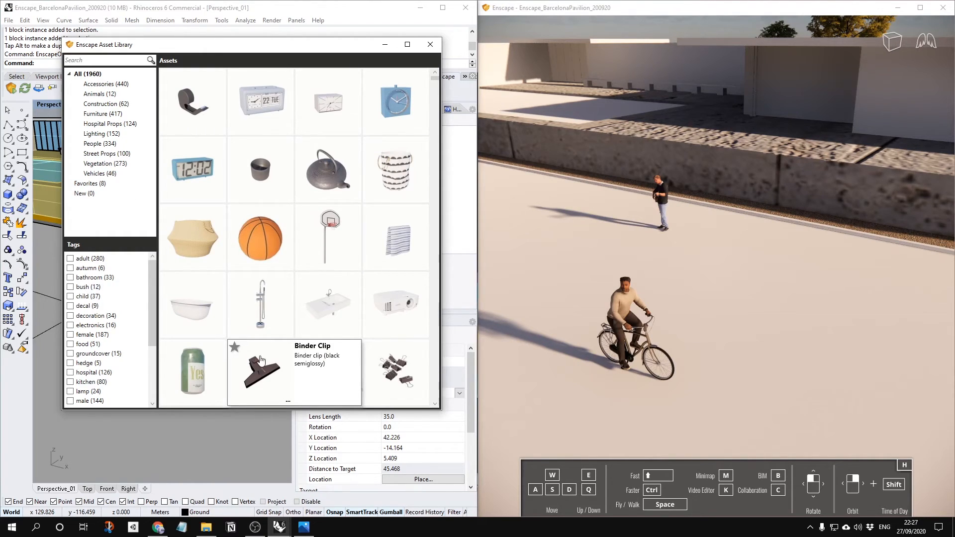
Switch to Chrome, bring up the Sketchfab page and shift the browser window aside
{"action": "mouse_move", "coordinate": [158, 527]}
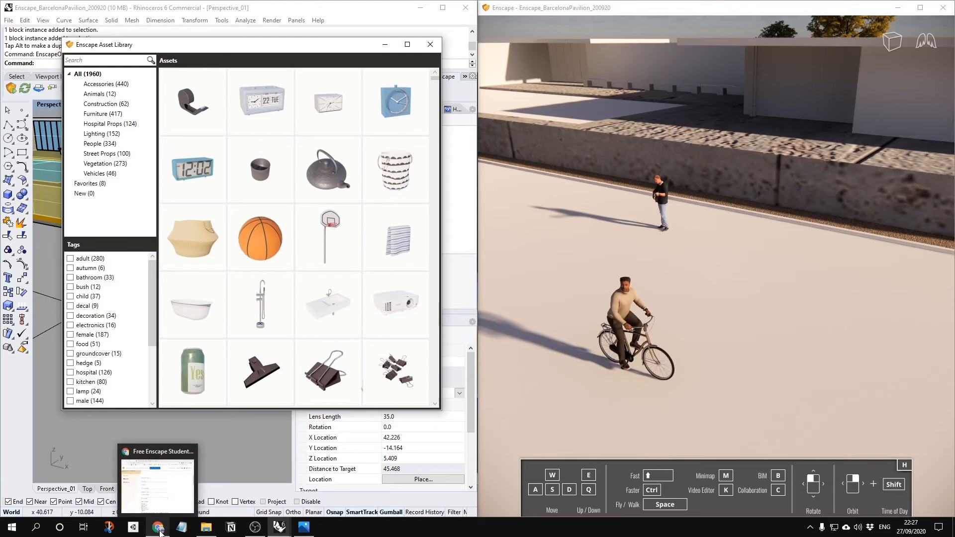
{"action": "left_click", "coordinate": [160, 509]}
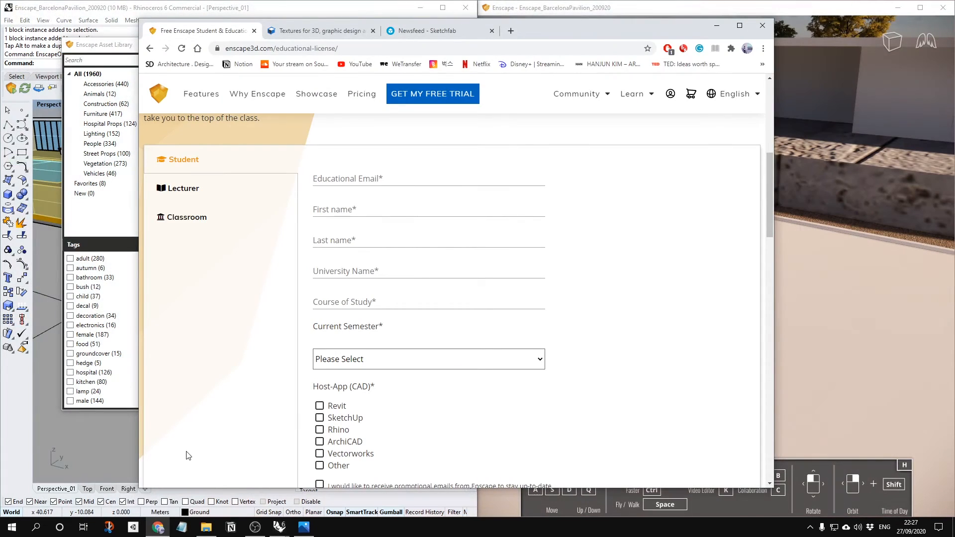
{"action": "left_click", "coordinate": [428, 33]}
{"action": "left_click_drag", "start_coordinate": [569, 29], "coordinate": [644, 31]}
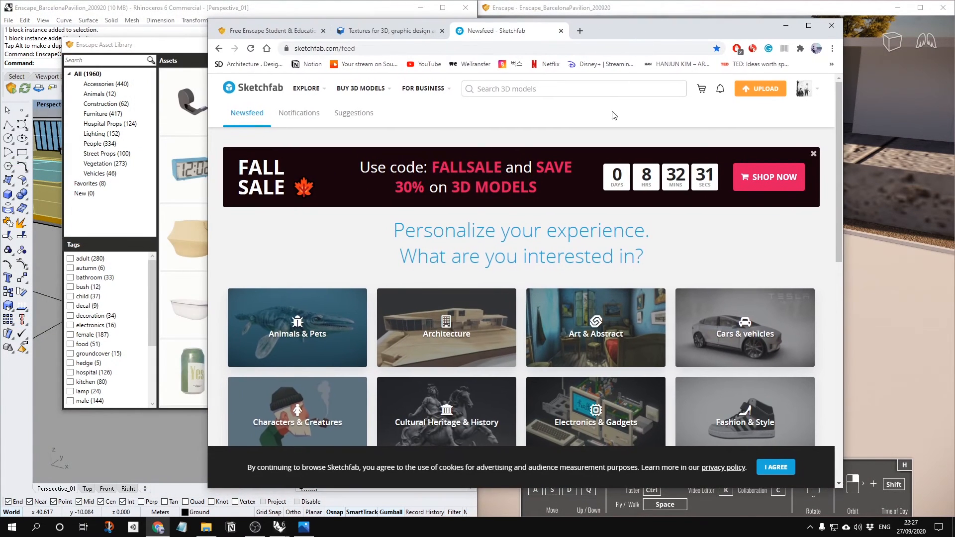
Search Sketchfab for "human" and limit the results to downloadable models
{"action": "left_click", "coordinate": [556, 89]}
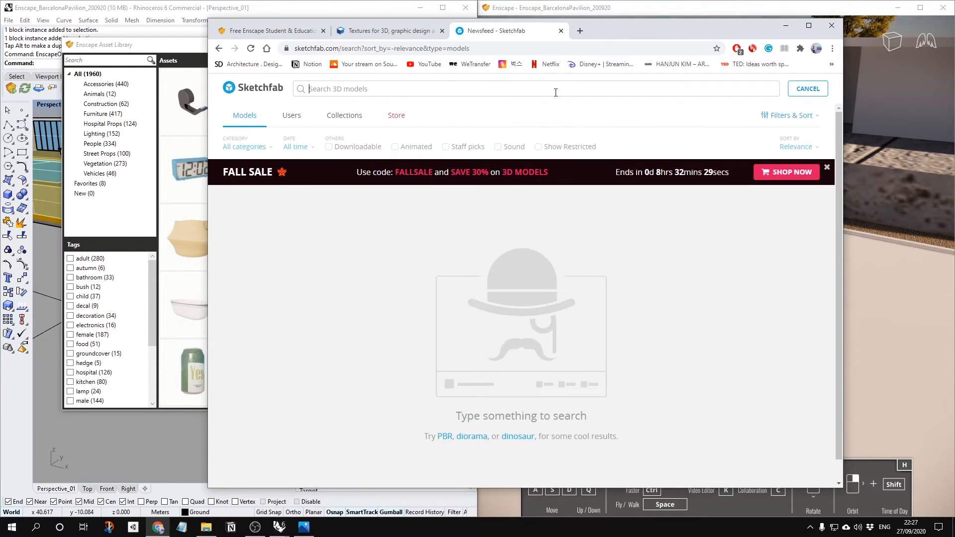
{"action": "type", "text": "human"}
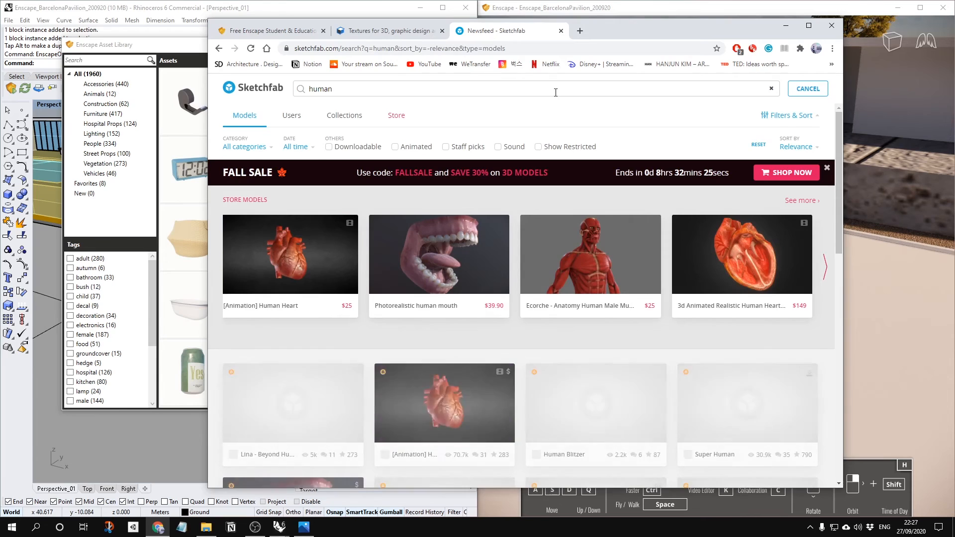
{"action": "left_click", "coordinate": [329, 148]}
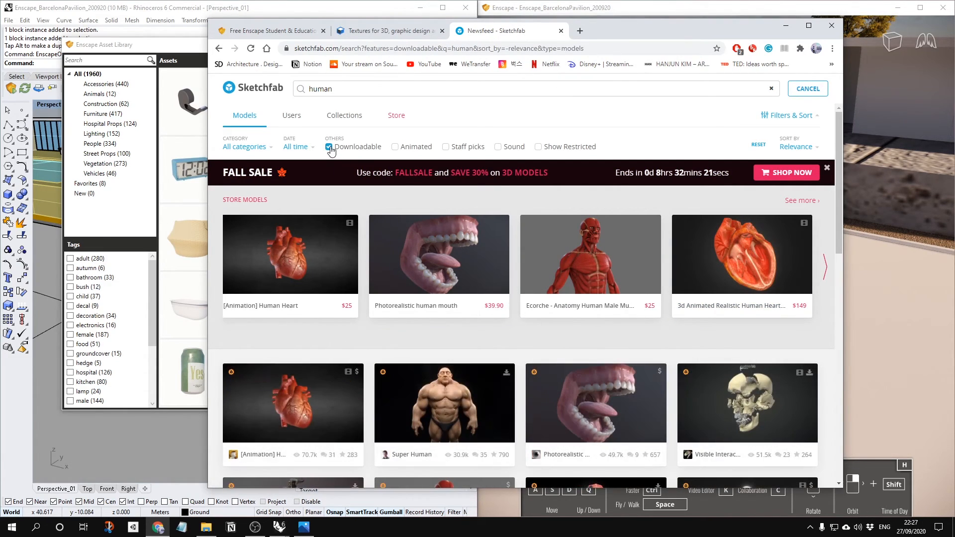
Browse the human model results, comparing the free downloadable models with the paid ones
{"action": "scroll", "coordinate": [572, 332], "scroll_direction": "down", "scroll_amount": 3}
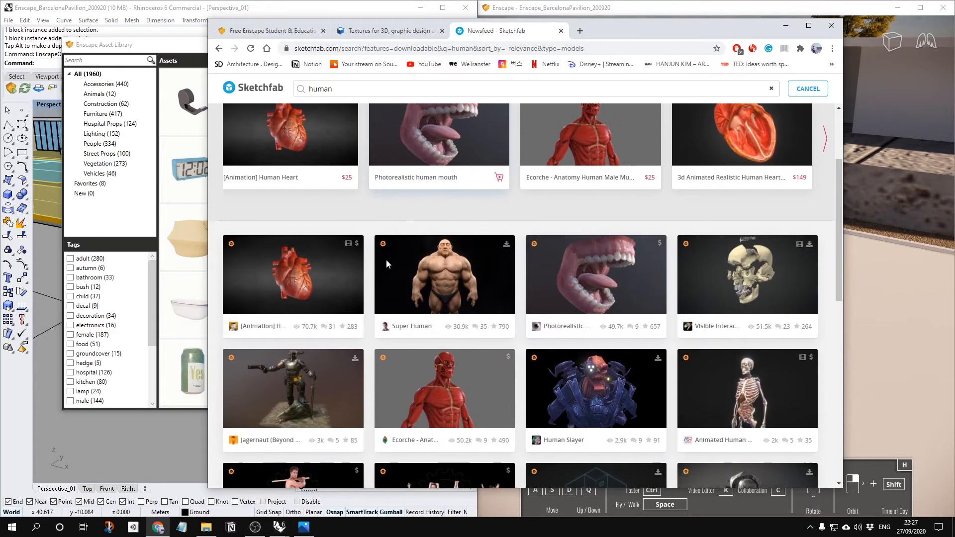
{"action": "scroll", "coordinate": [387, 267], "scroll_direction": "down", "scroll_amount": 2}
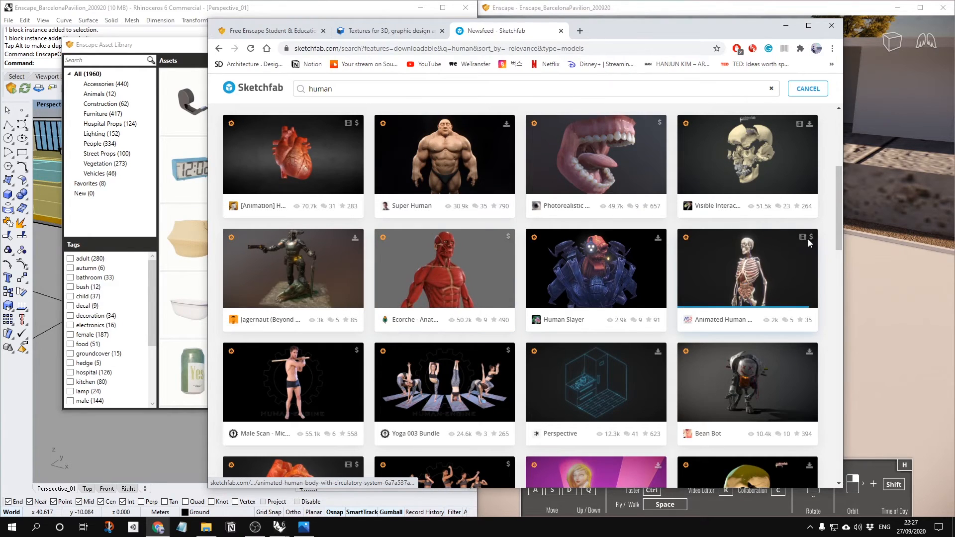
{"action": "scroll", "coordinate": [670, 267], "scroll_direction": "down", "scroll_amount": 1}
{"action": "scroll", "coordinate": [515, 270], "scroll_direction": "down", "scroll_amount": 3}
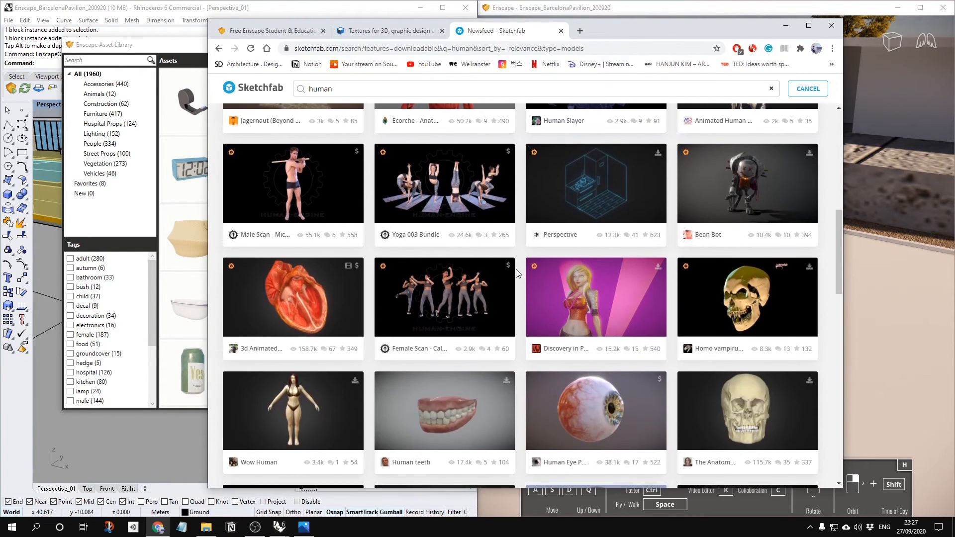
{"action": "scroll", "coordinate": [525, 259], "scroll_direction": "up", "scroll_amount": 1}
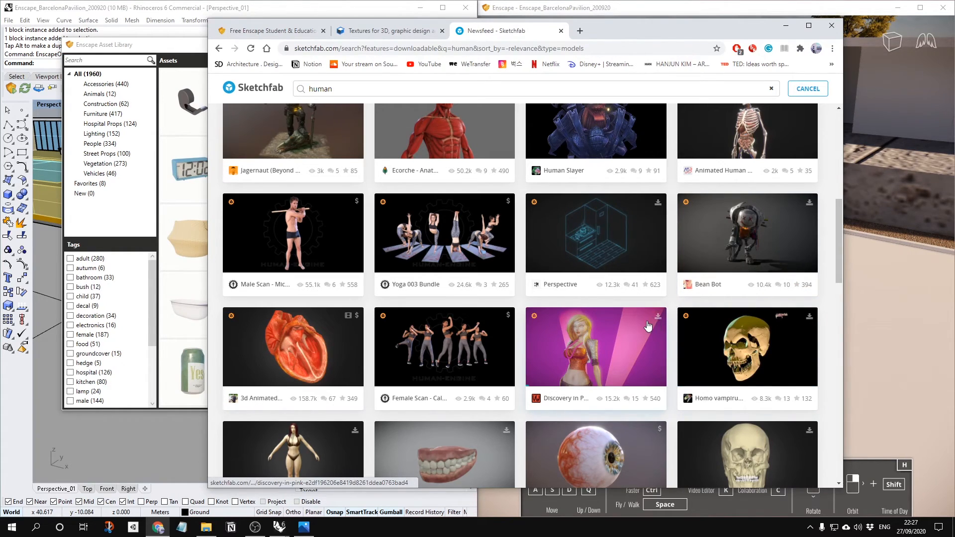
{"action": "scroll", "coordinate": [647, 326], "scroll_direction": "down", "scroll_amount": 4}
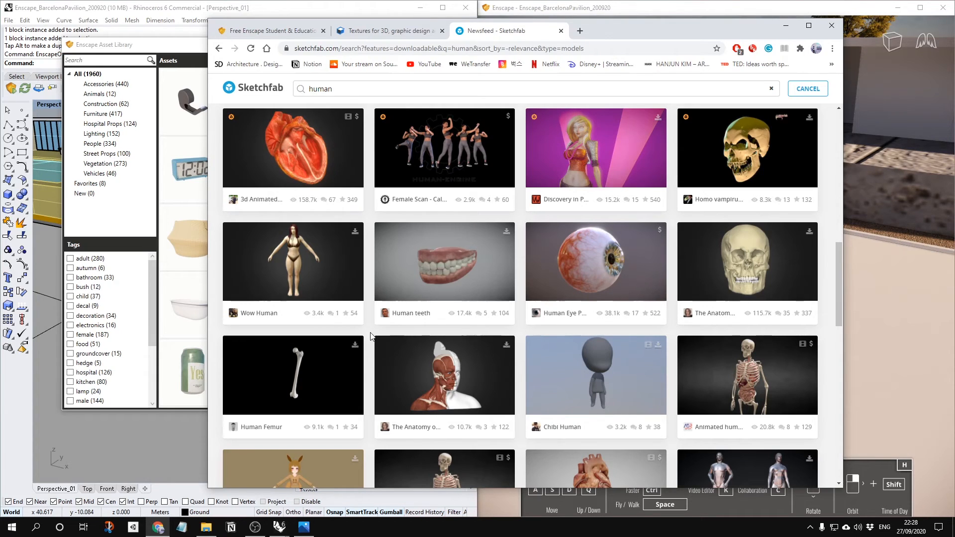
{"action": "scroll", "coordinate": [363, 346], "scroll_direction": "down", "scroll_amount": 6}
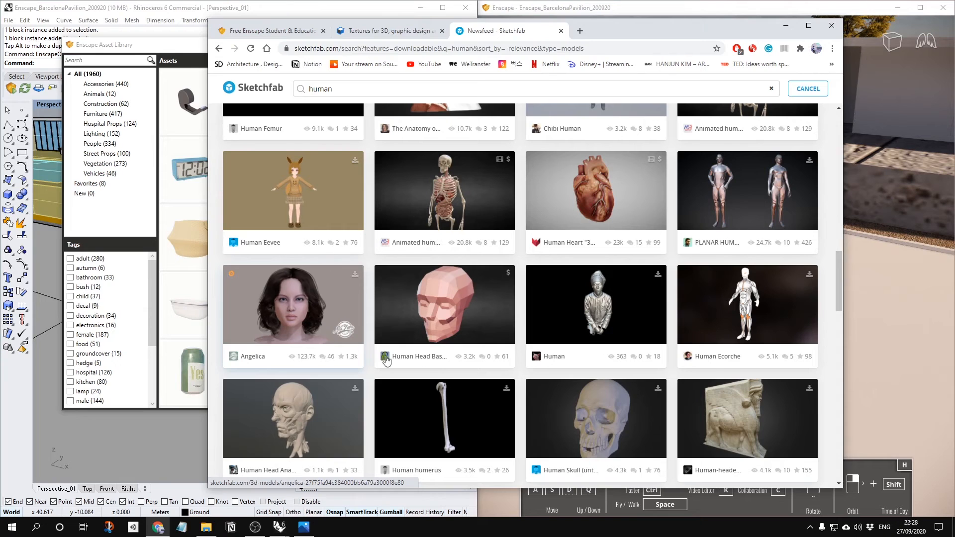
Open the "Human Skull (untextured)" model, review its details and check its available download formats
{"action": "left_click", "coordinate": [622, 410]}
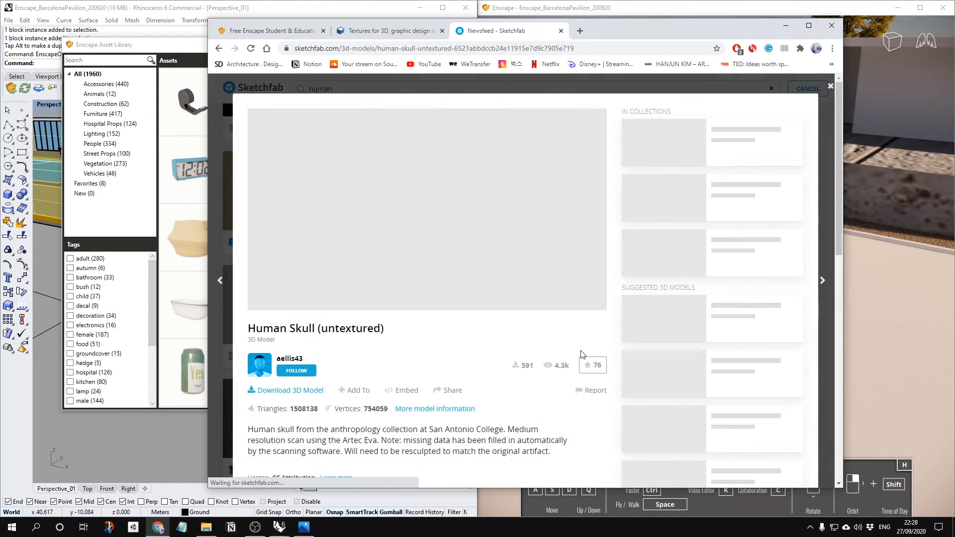
{"action": "scroll", "coordinate": [384, 279], "scroll_direction": "down", "scroll_amount": 3}
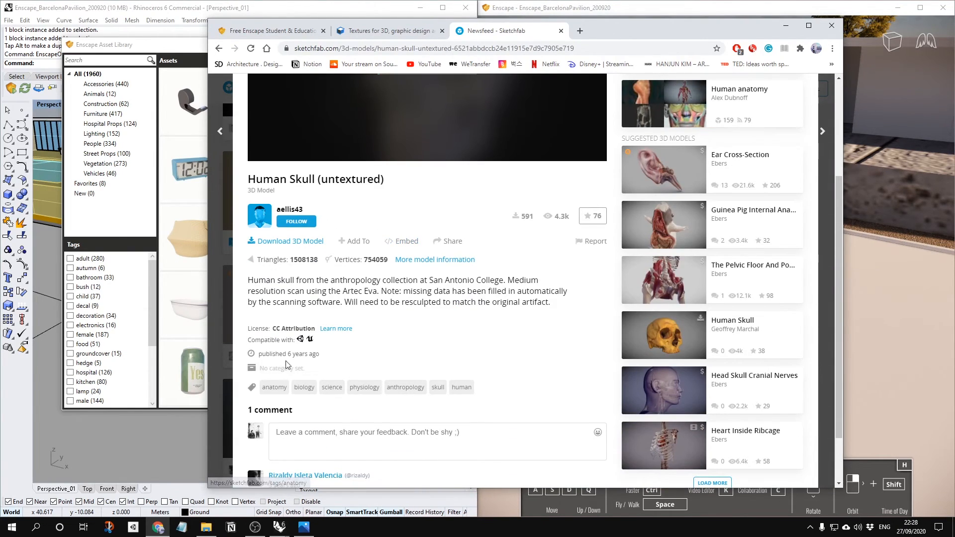
{"action": "scroll", "coordinate": [321, 248], "scroll_direction": "down", "scroll_amount": 1}
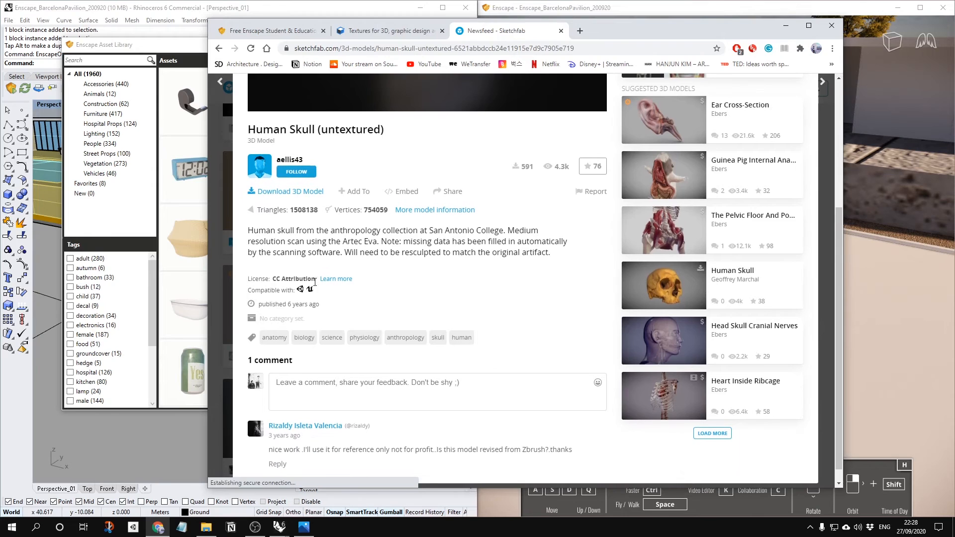
{"action": "left_click", "coordinate": [279, 193]}
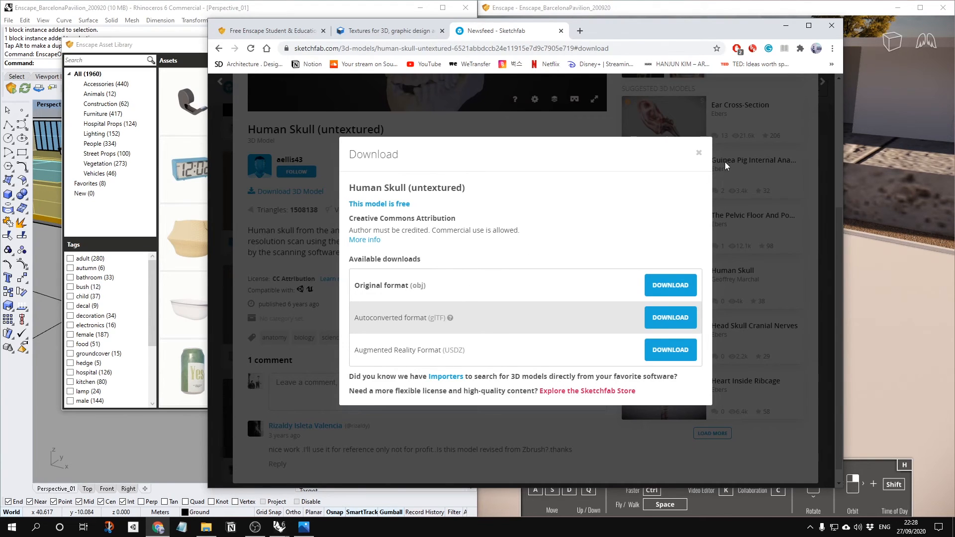
{"action": "left_click", "coordinate": [698, 154]}
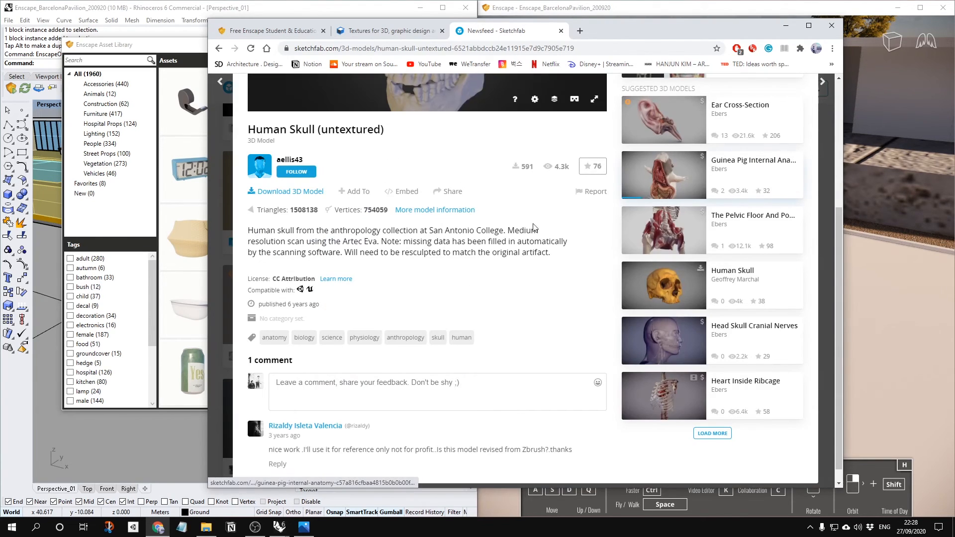
Look at the skull's preview, close the model's page and switch back to the Enscape Asset Library
{"action": "scroll", "coordinate": [516, 264], "scroll_direction": "up", "scroll_amount": 4}
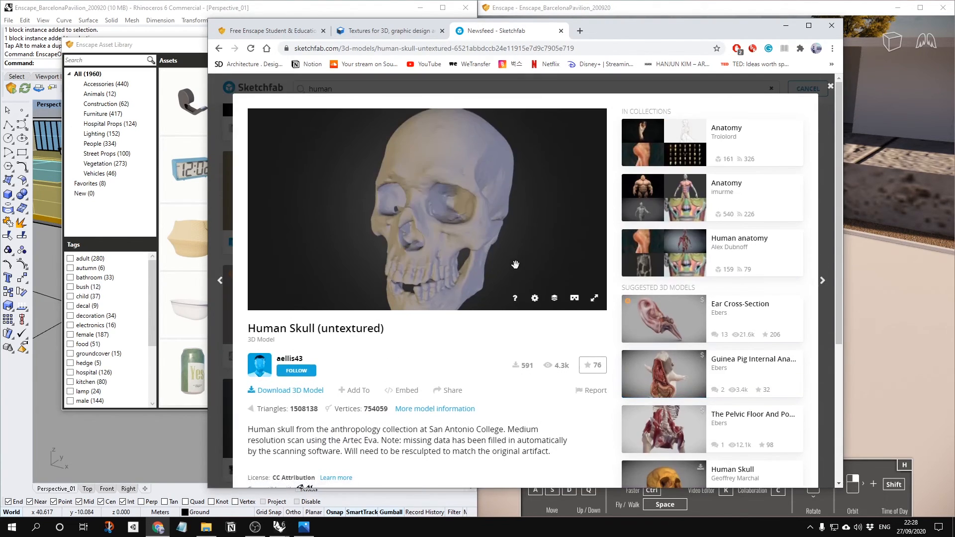
{"action": "left_click", "coordinate": [829, 88]}
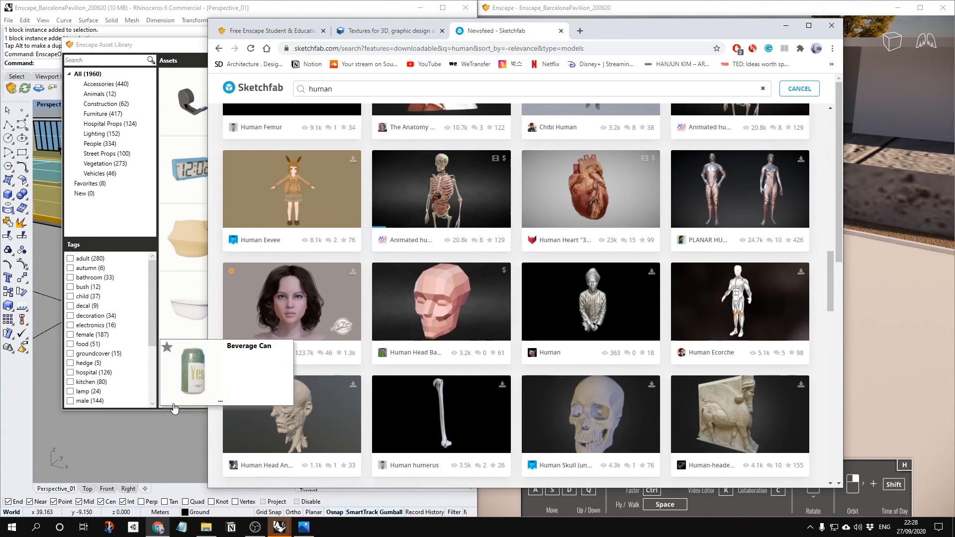
{"action": "left_click", "coordinate": [155, 410]}
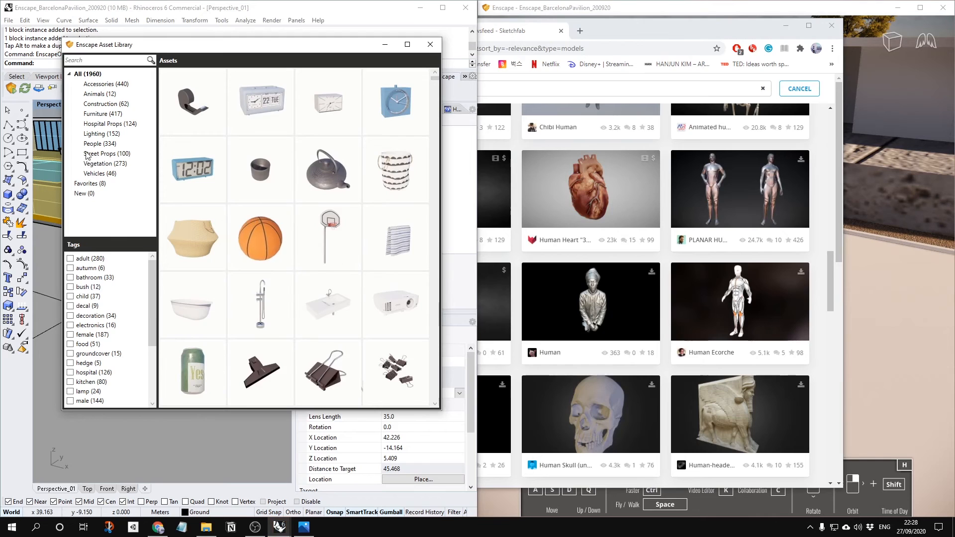
Put the Sketchfab browser window away, browse the Vehicles assets and mark the Car 14 sedan as a favorite
{"action": "left_click", "coordinate": [786, 27]}
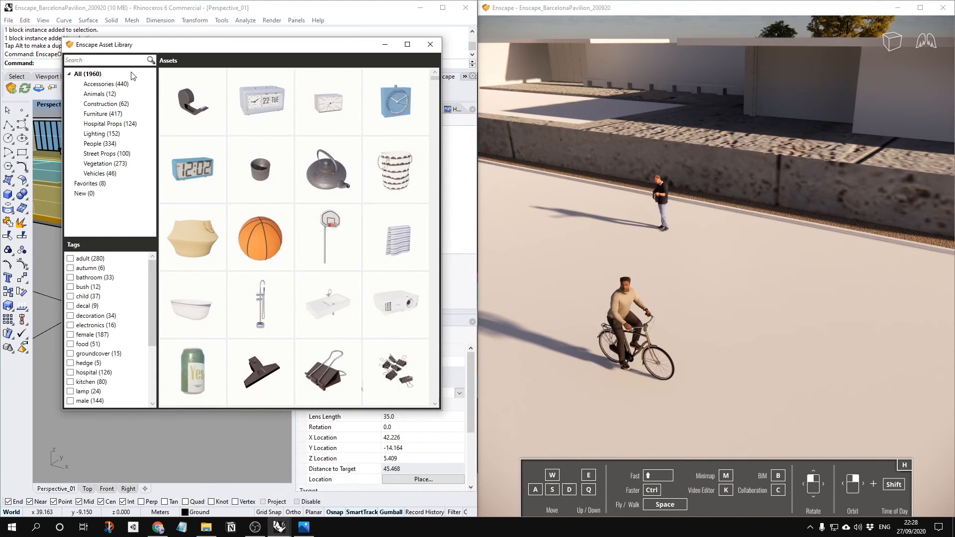
{"action": "left_click", "coordinate": [96, 174]}
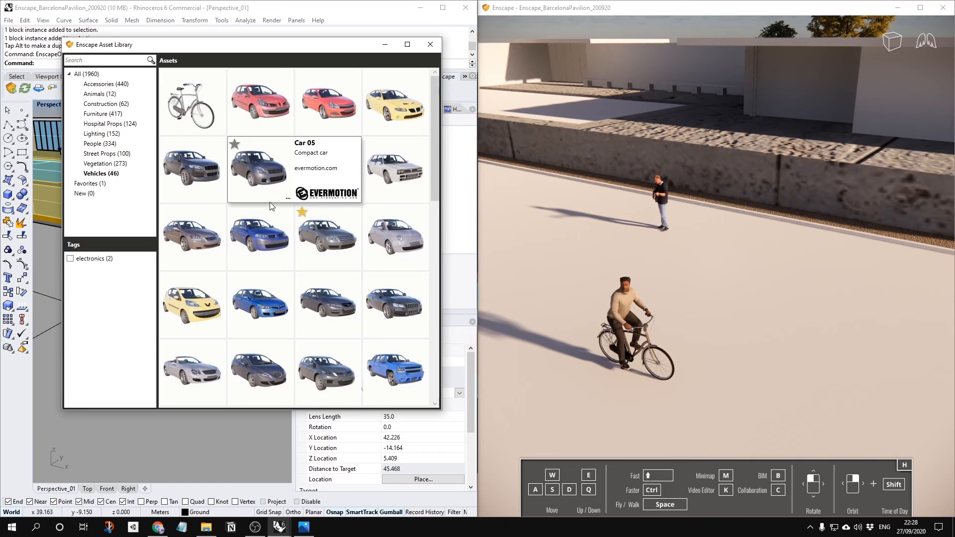
{"action": "scroll", "coordinate": [331, 249], "scroll_direction": "down", "scroll_amount": 2}
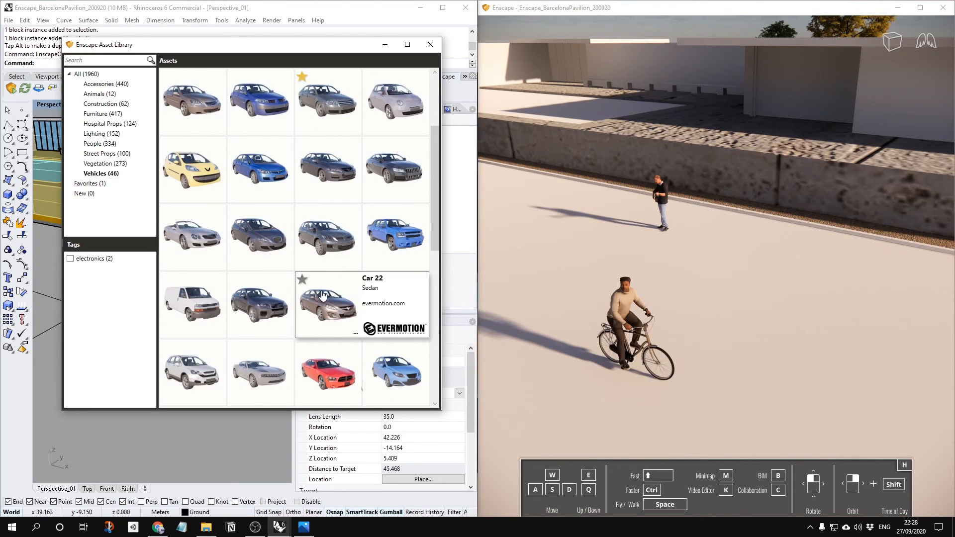
{"action": "scroll", "coordinate": [308, 234], "scroll_direction": "up", "scroll_amount": 2}
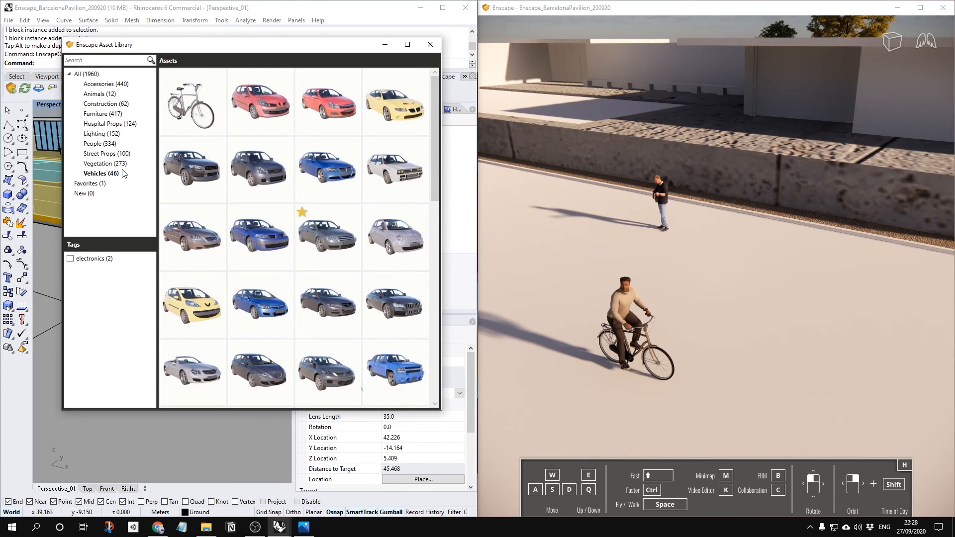
{"action": "mouse_move", "coordinate": [313, 288]}
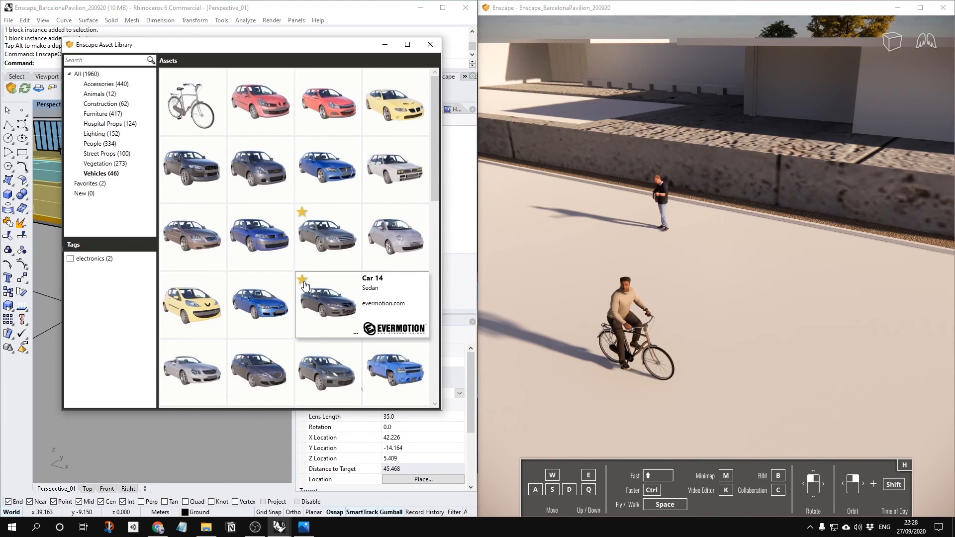
Review the assets saved as favorites and close the Asset Library
{"action": "left_click", "coordinate": [99, 184]}
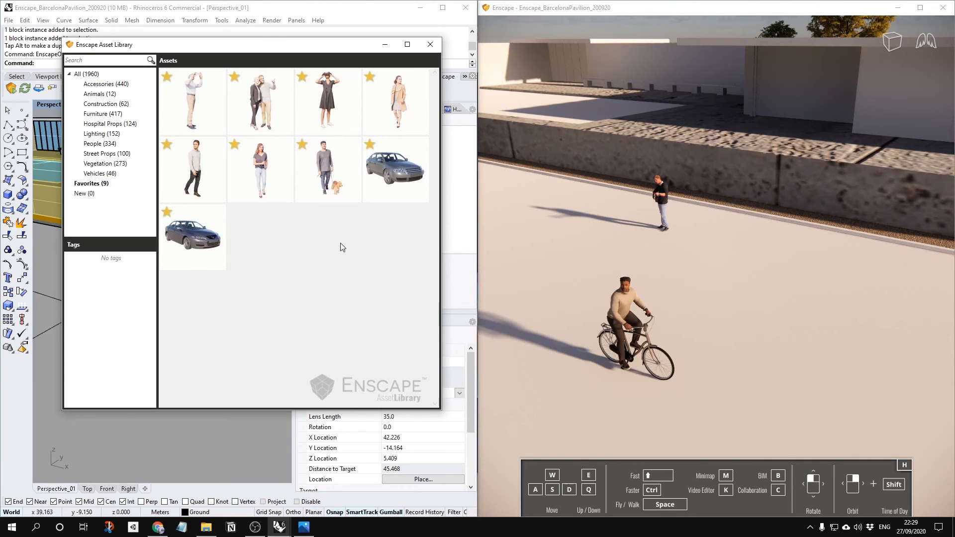
{"action": "mouse_move", "coordinate": [389, 189]}
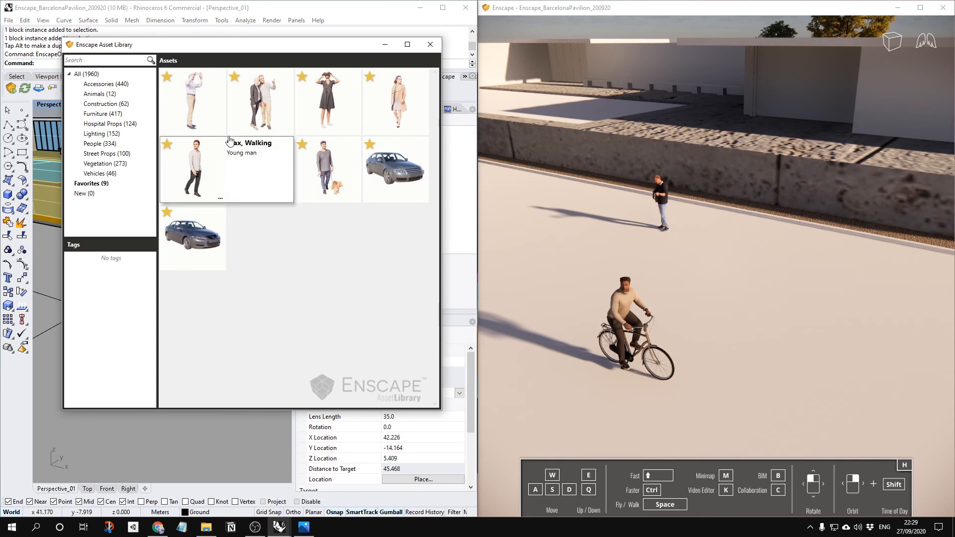
{"action": "left_click", "coordinate": [429, 45]}
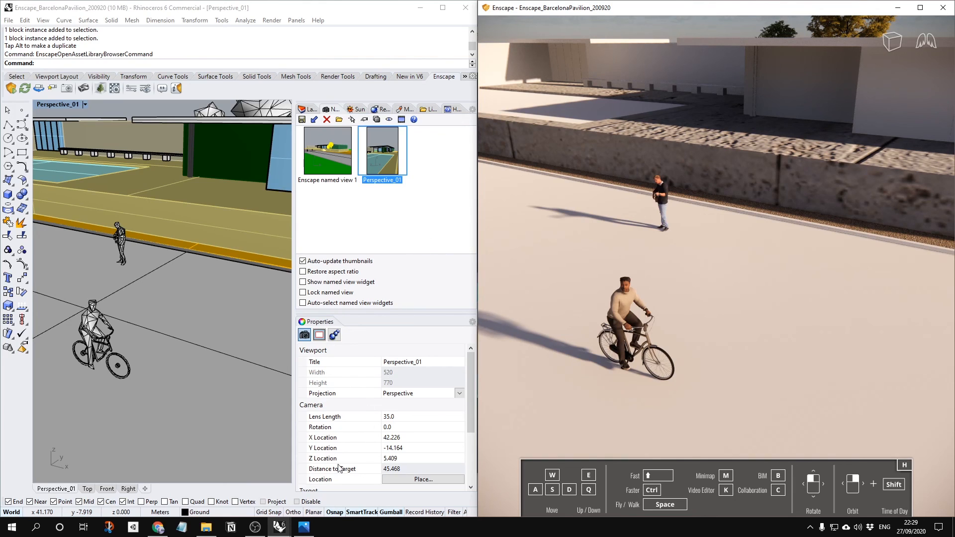
{"action": "left_click", "coordinate": [252, 531]}
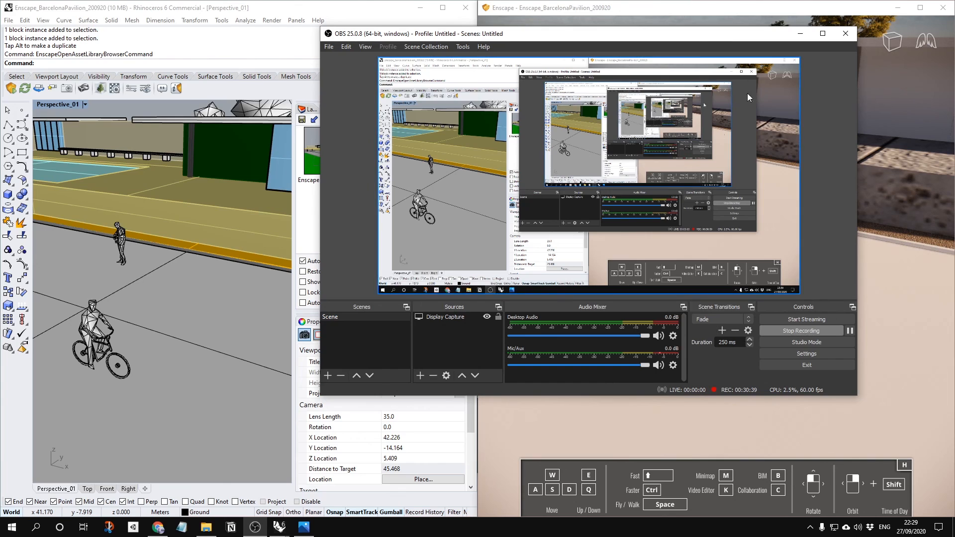
{"action": "left_click", "coordinate": [800, 34]}
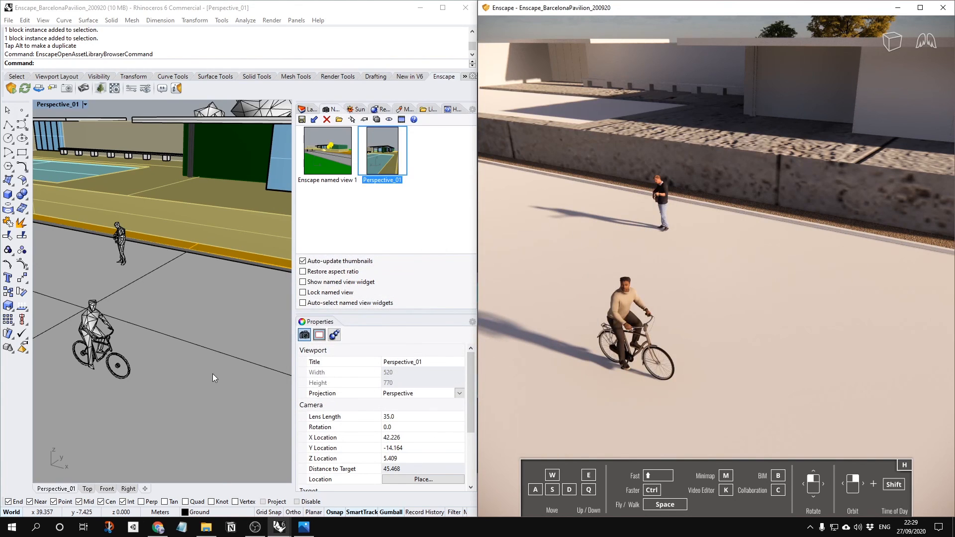
{"action": "mouse_move", "coordinate": [254, 528]}
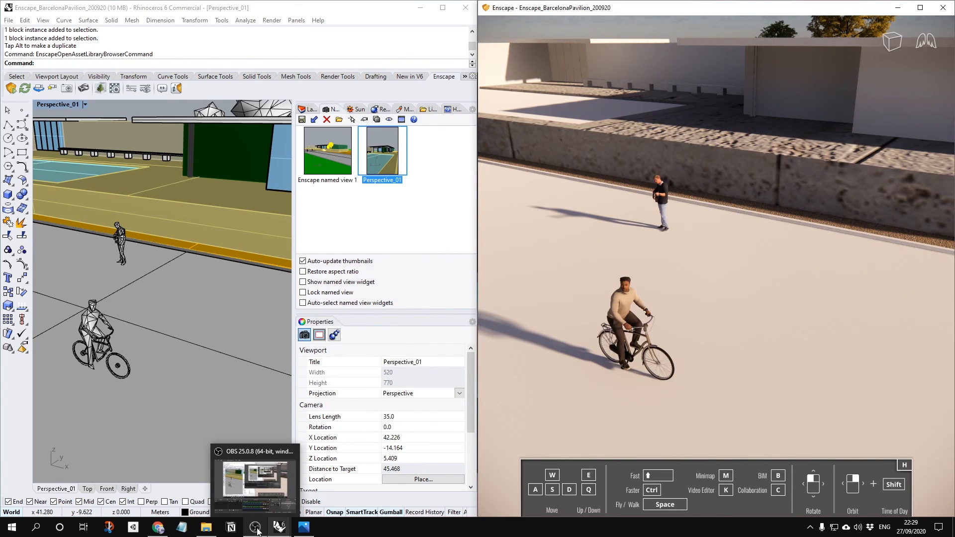